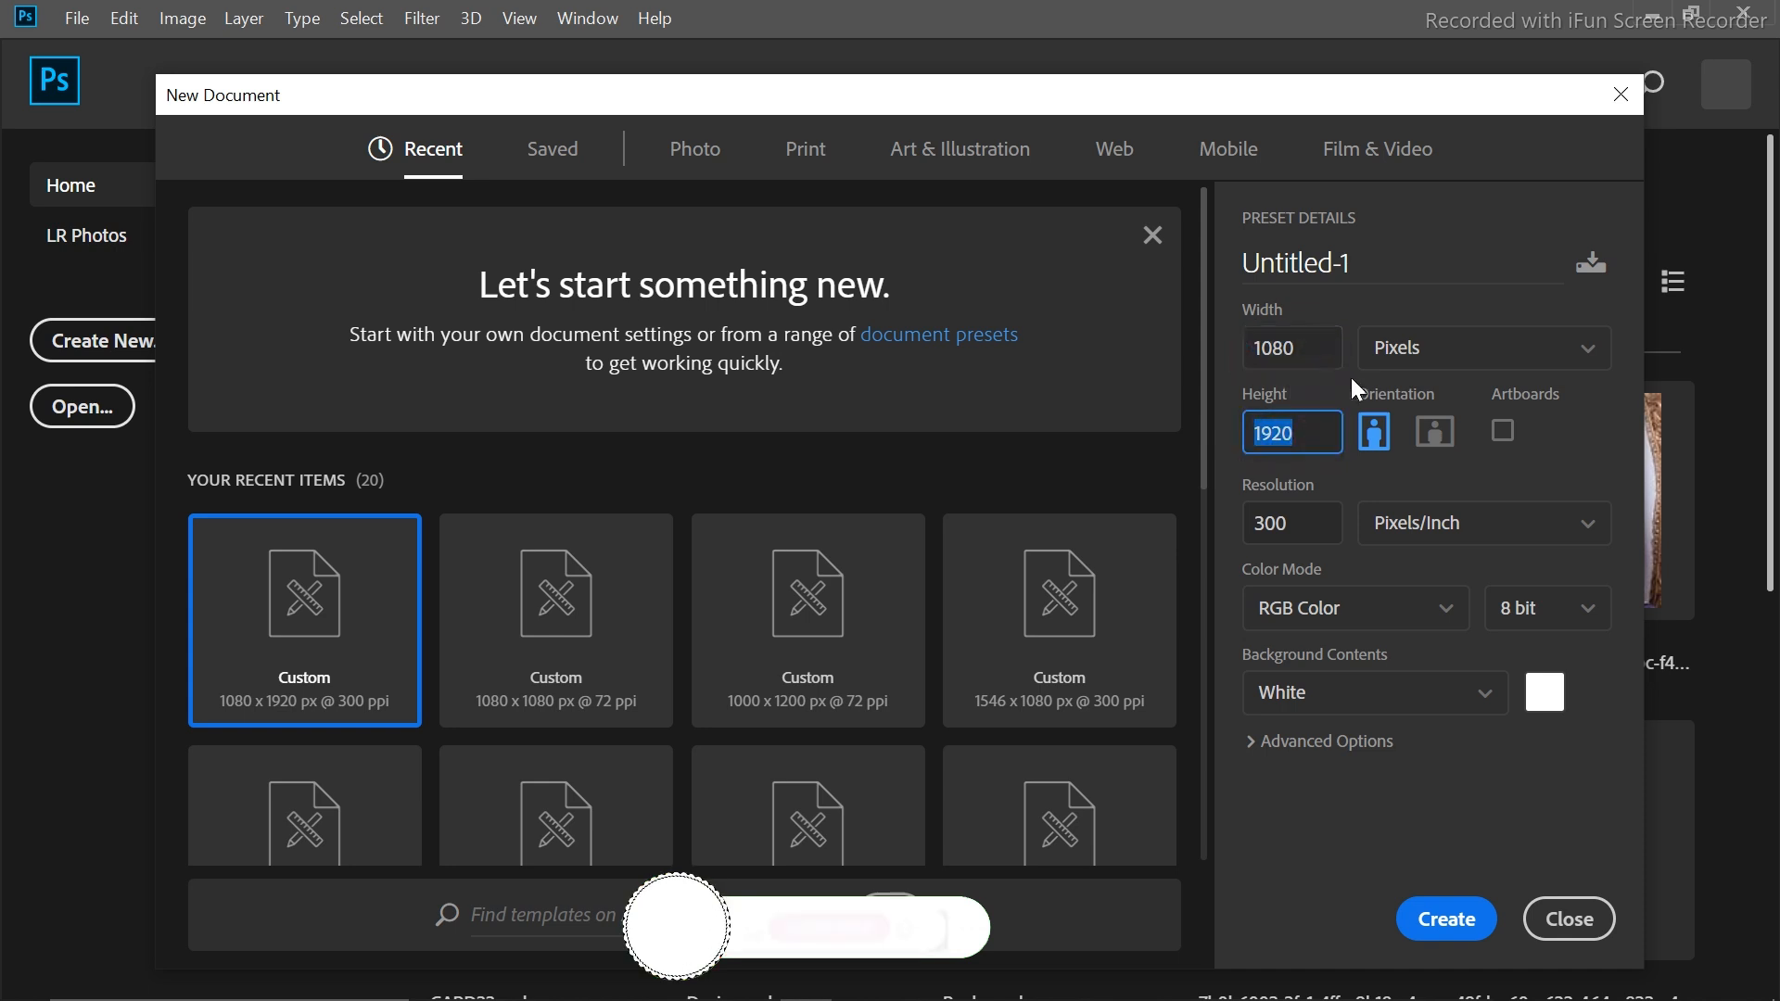
Create a 1080 × 1920 px, 300 ppi portrait document with a white background
key("Tab")
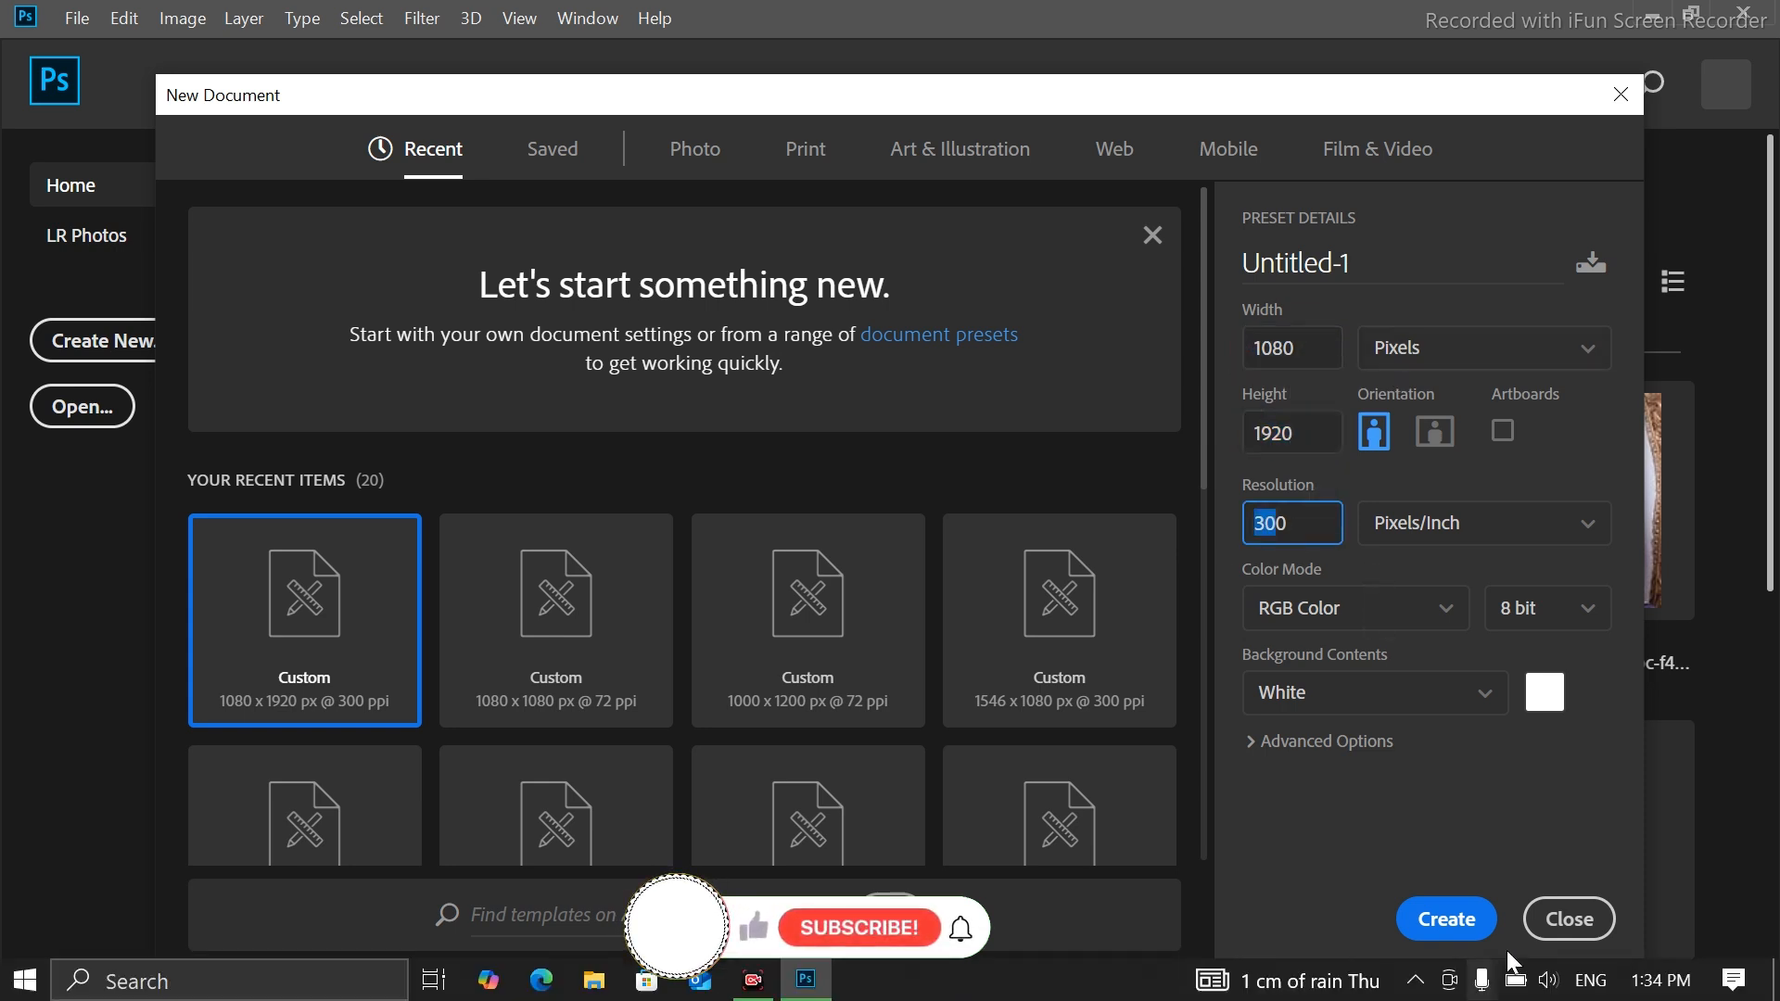
left_click(1464, 926)
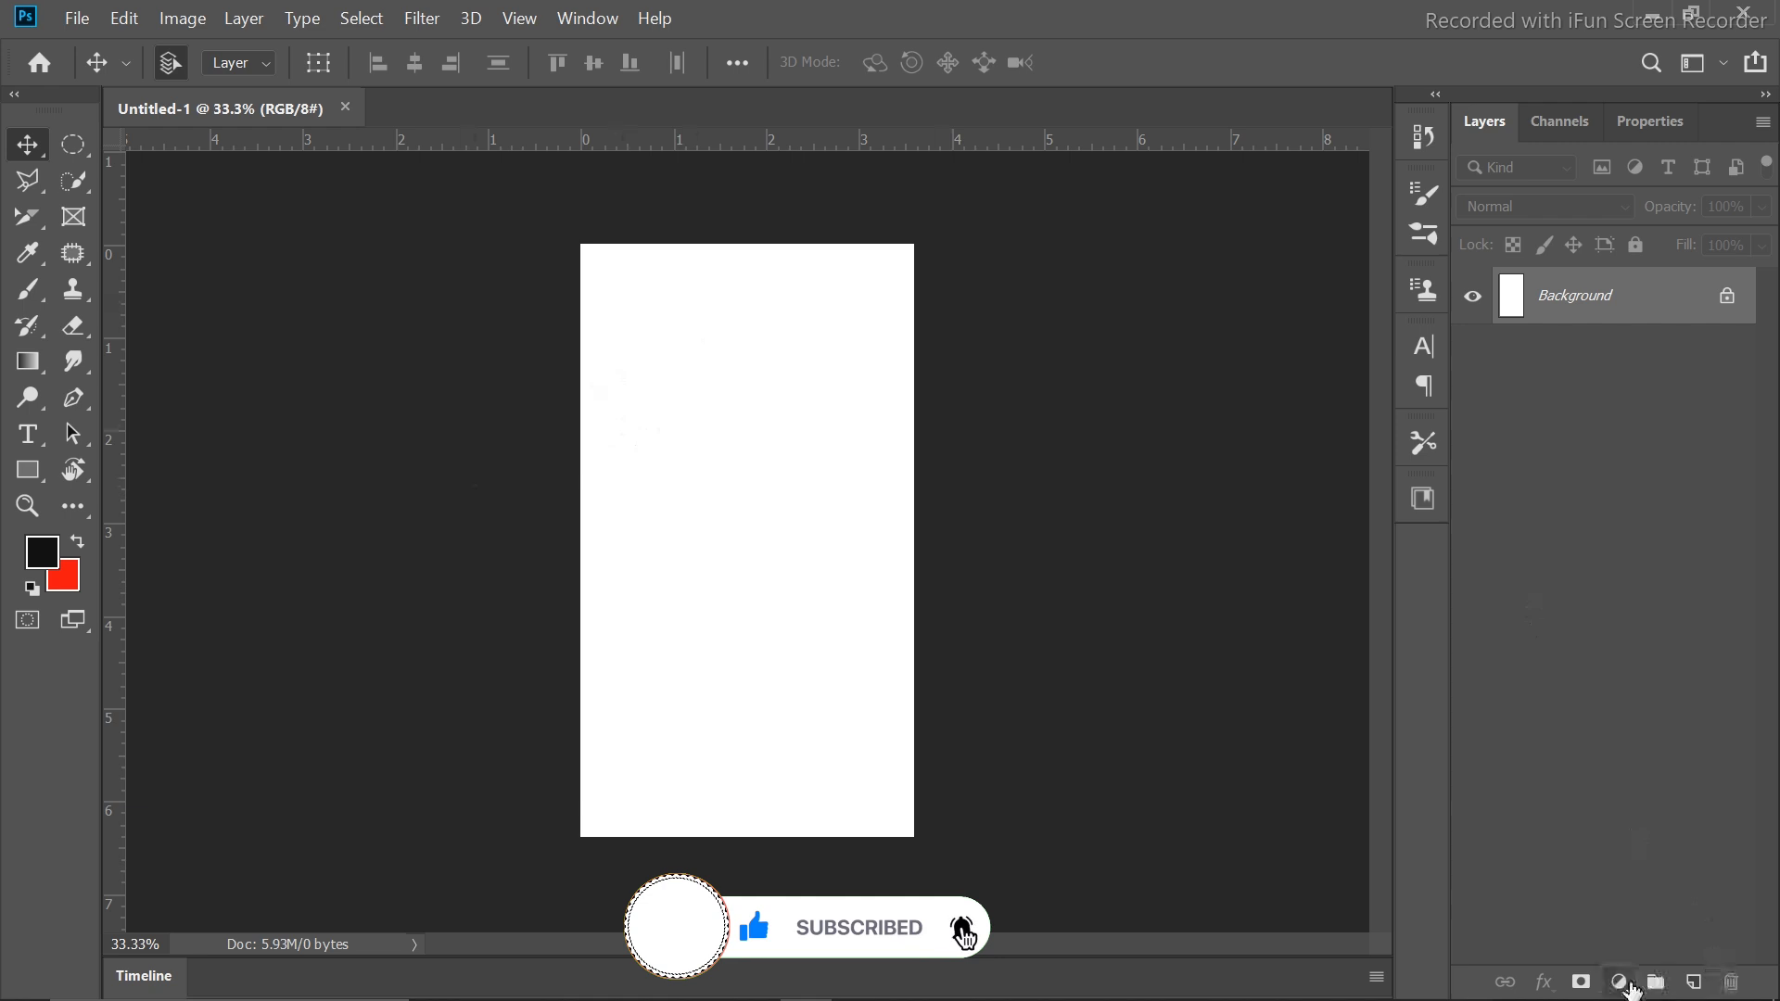
Add a Solid Color fill layer in dark teal (01596f) covering the canvas
left_click(1620, 983)
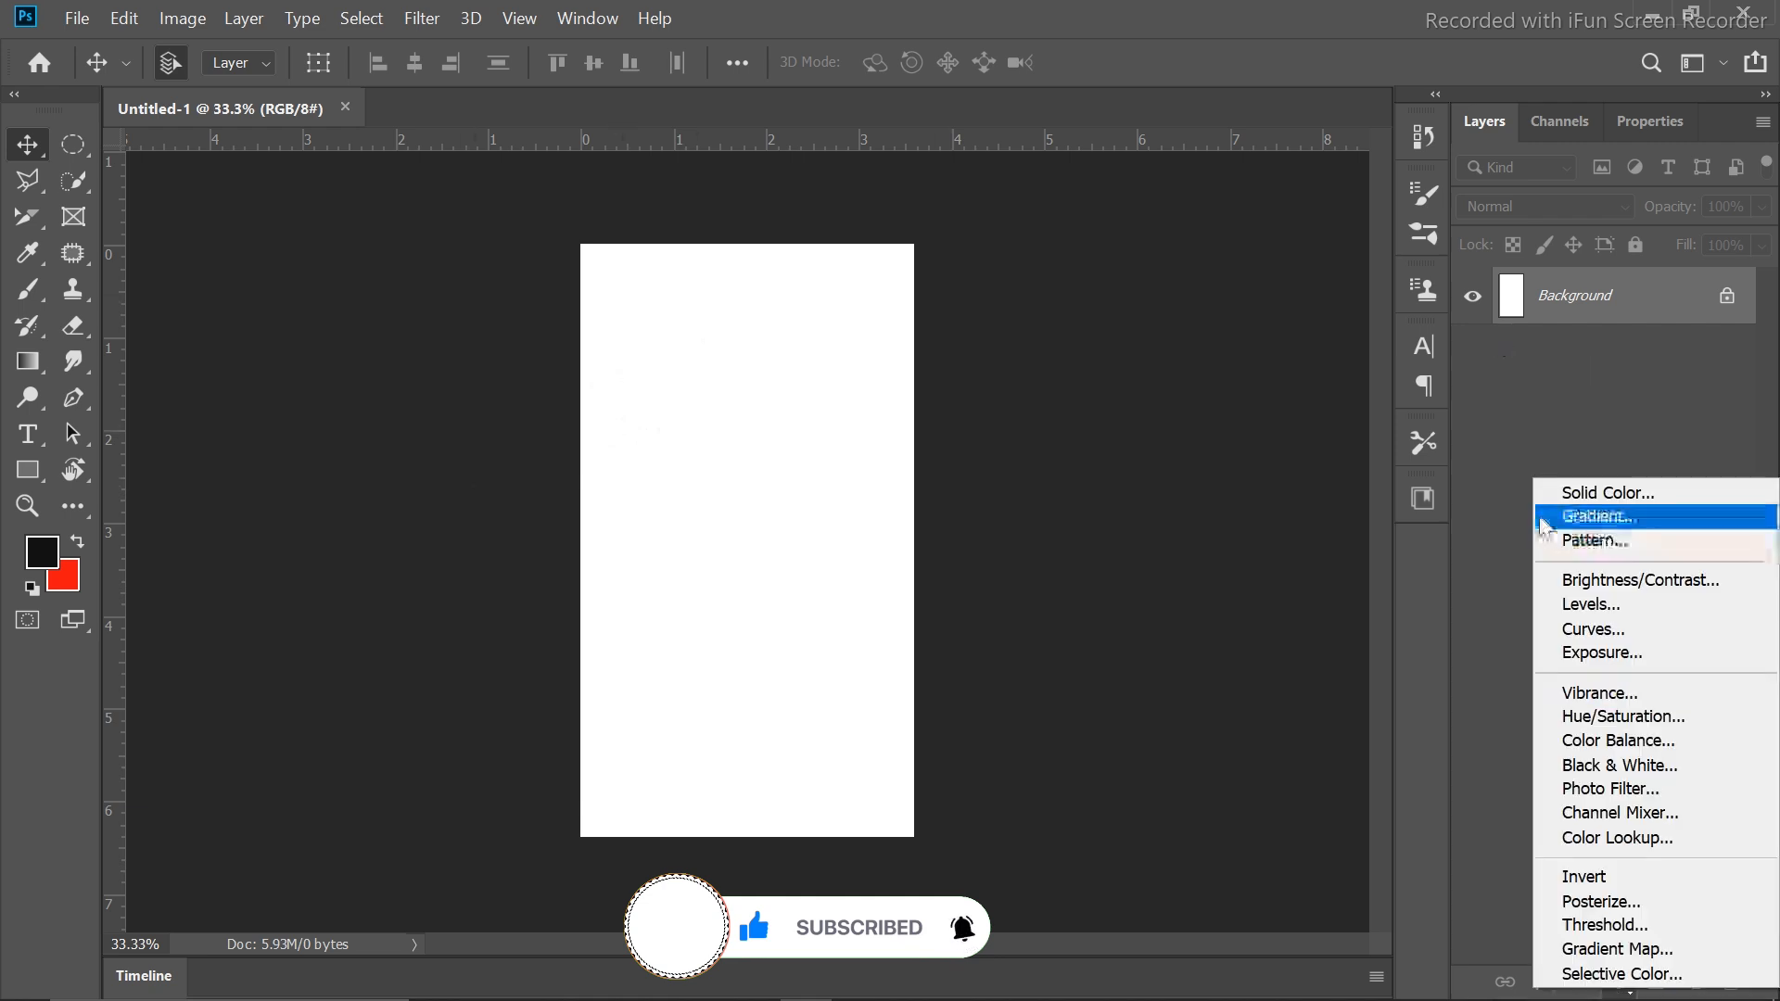
left_click(1558, 492)
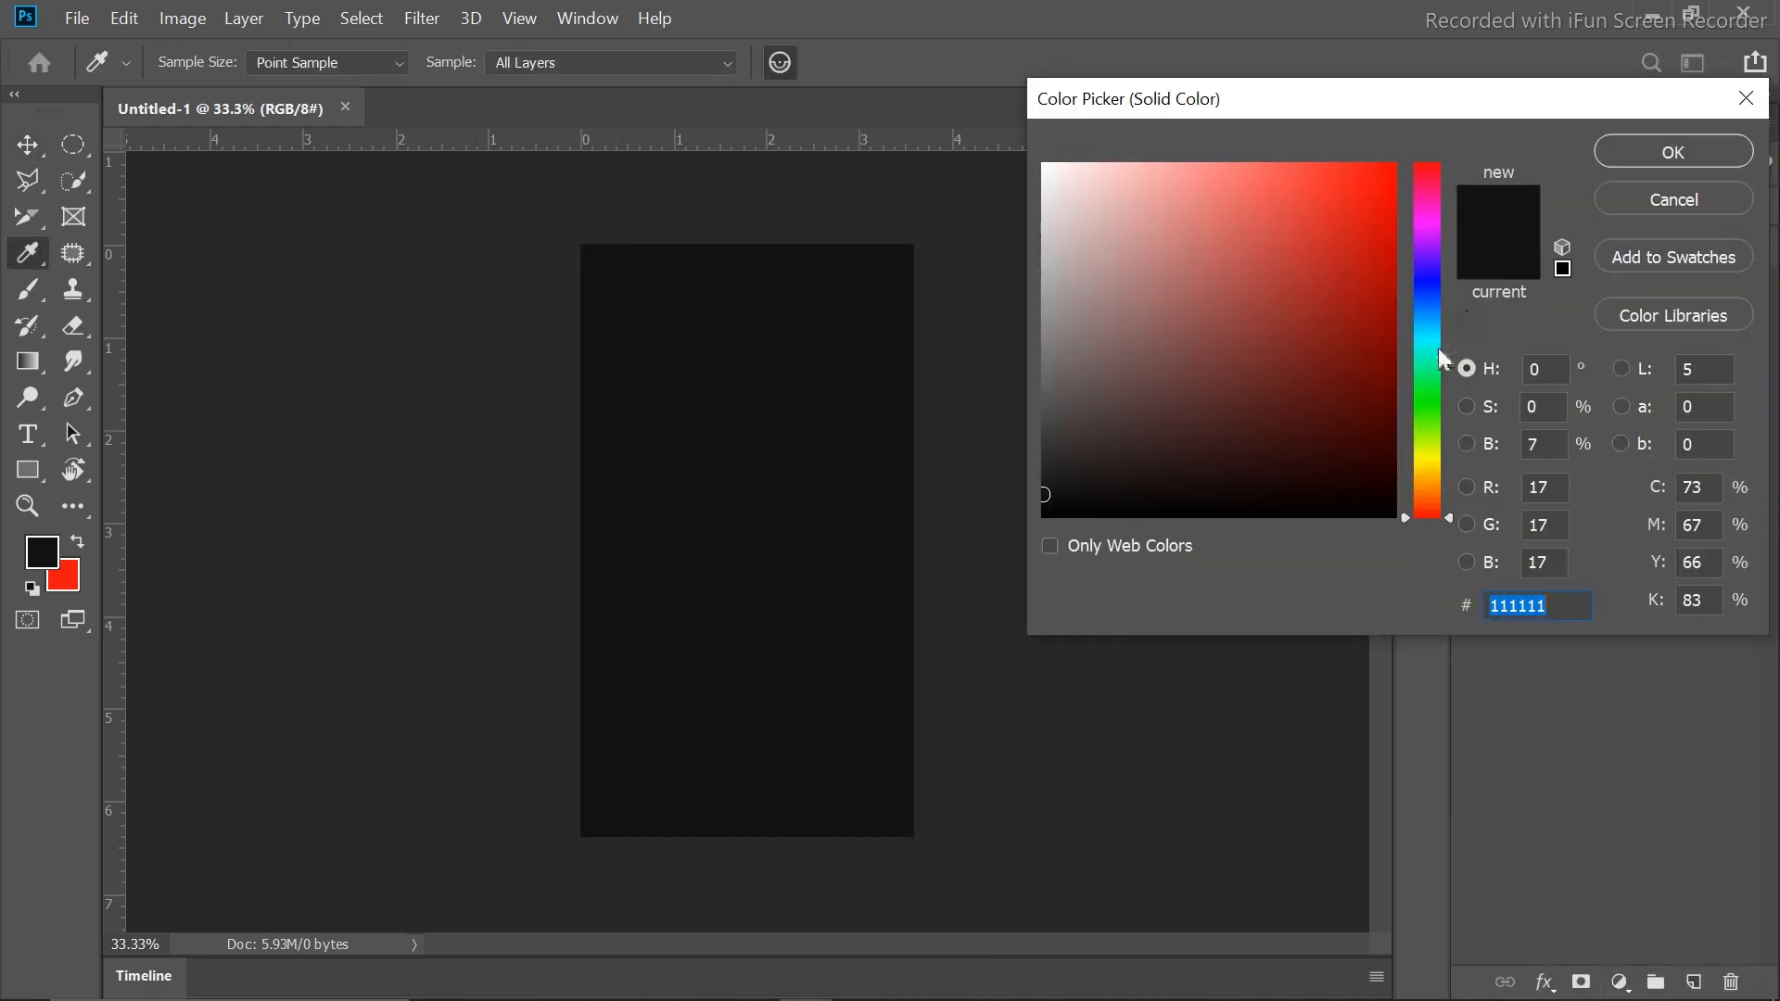
left_click_drag(1438, 348, 1432, 328)
left_click_drag(1378, 393, 1391, 358)
left_click(1684, 152)
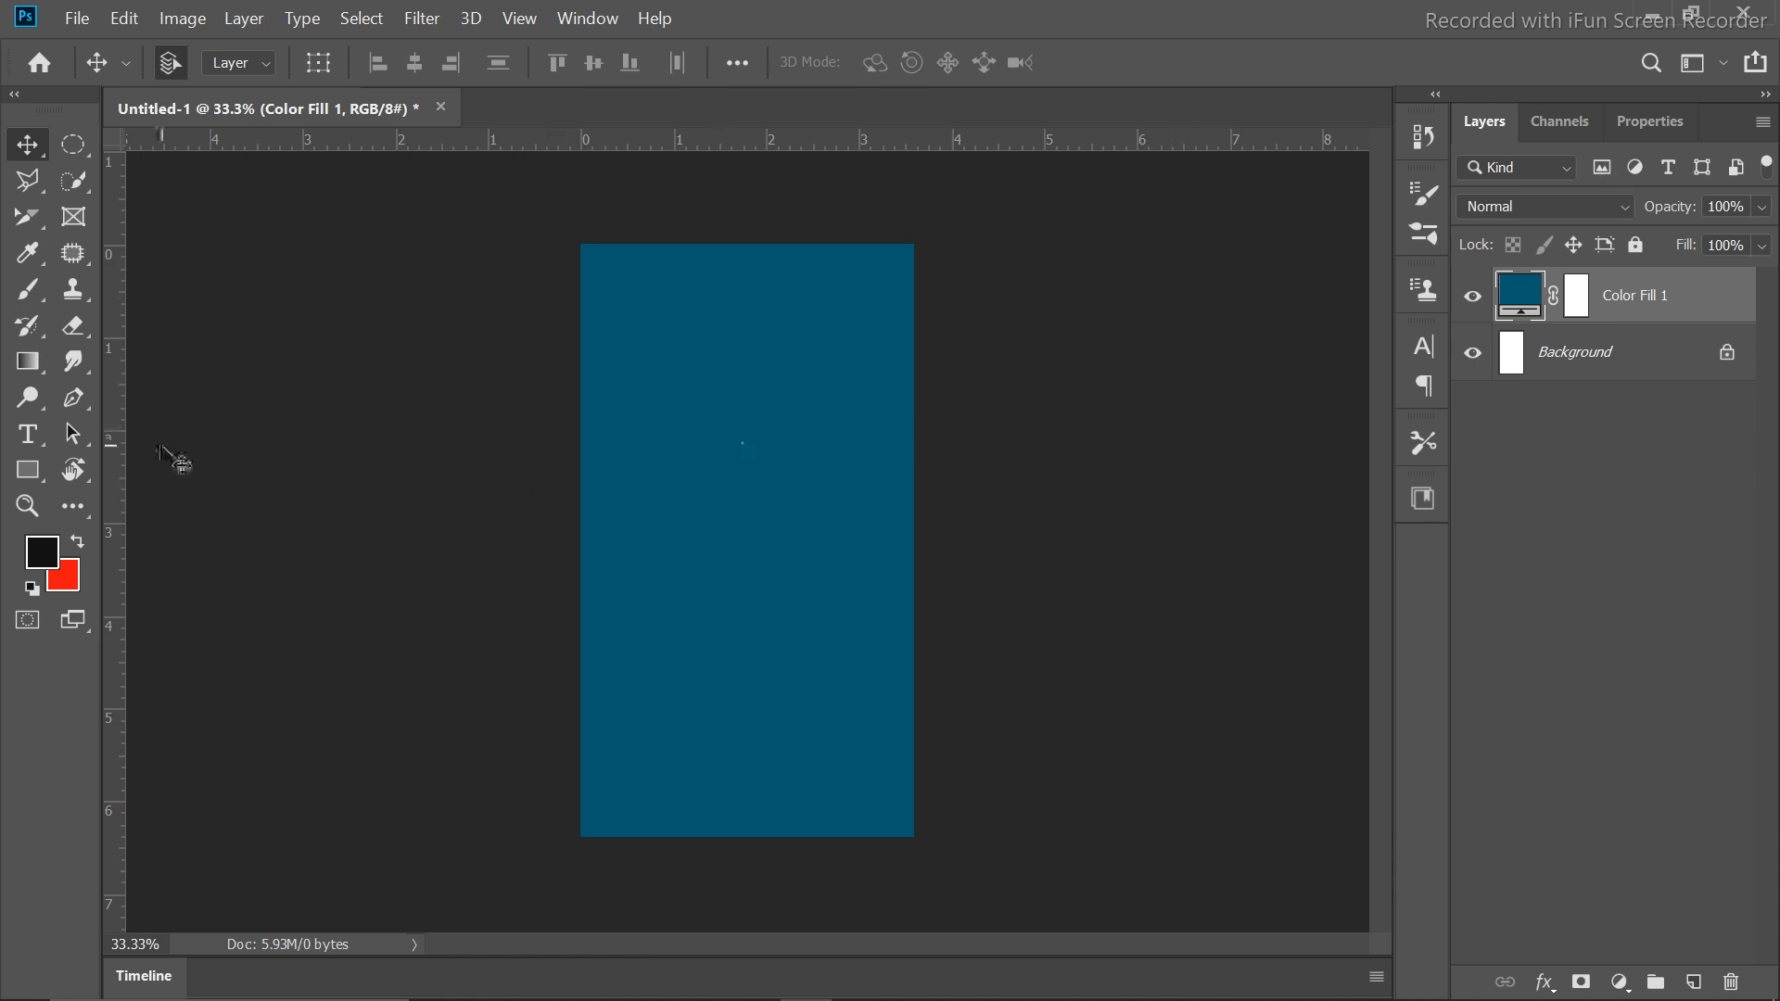
Draw a black circle with the Ellipse tool and centre it on the canvas
left_click(26, 473)
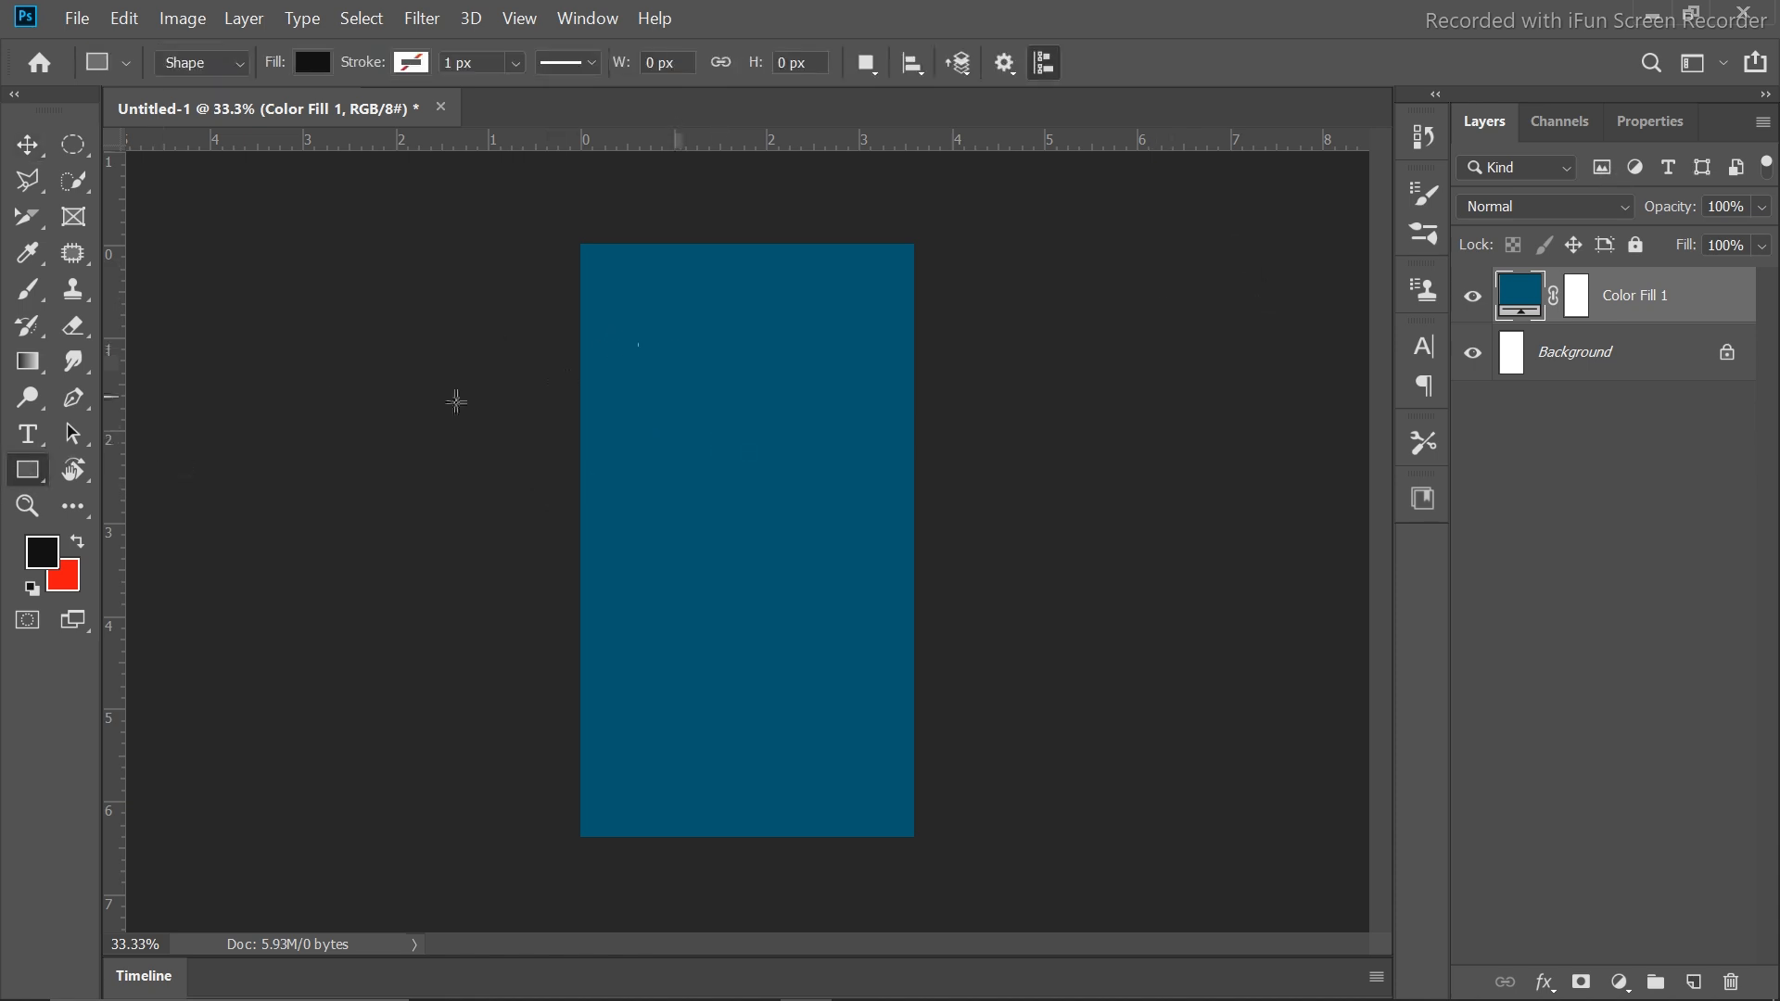
right_click(37, 489)
left_click(149, 517)
left_click_drag(674, 401, 942, 671)
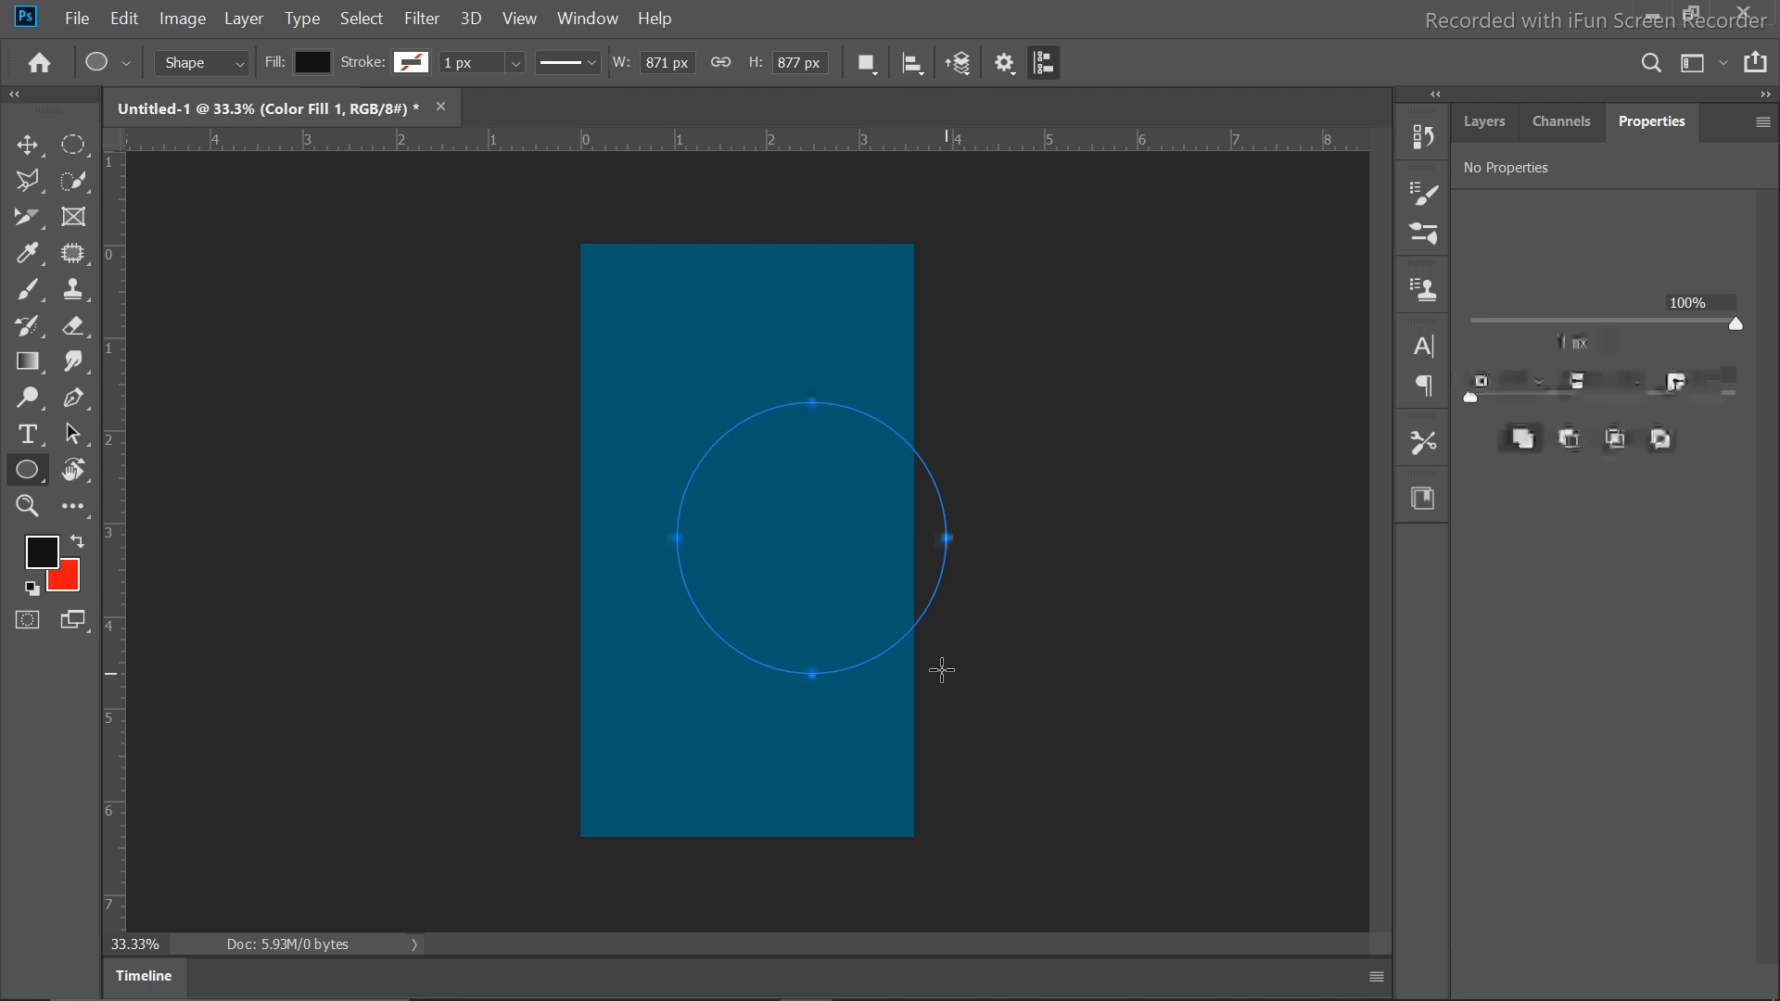
key("v")
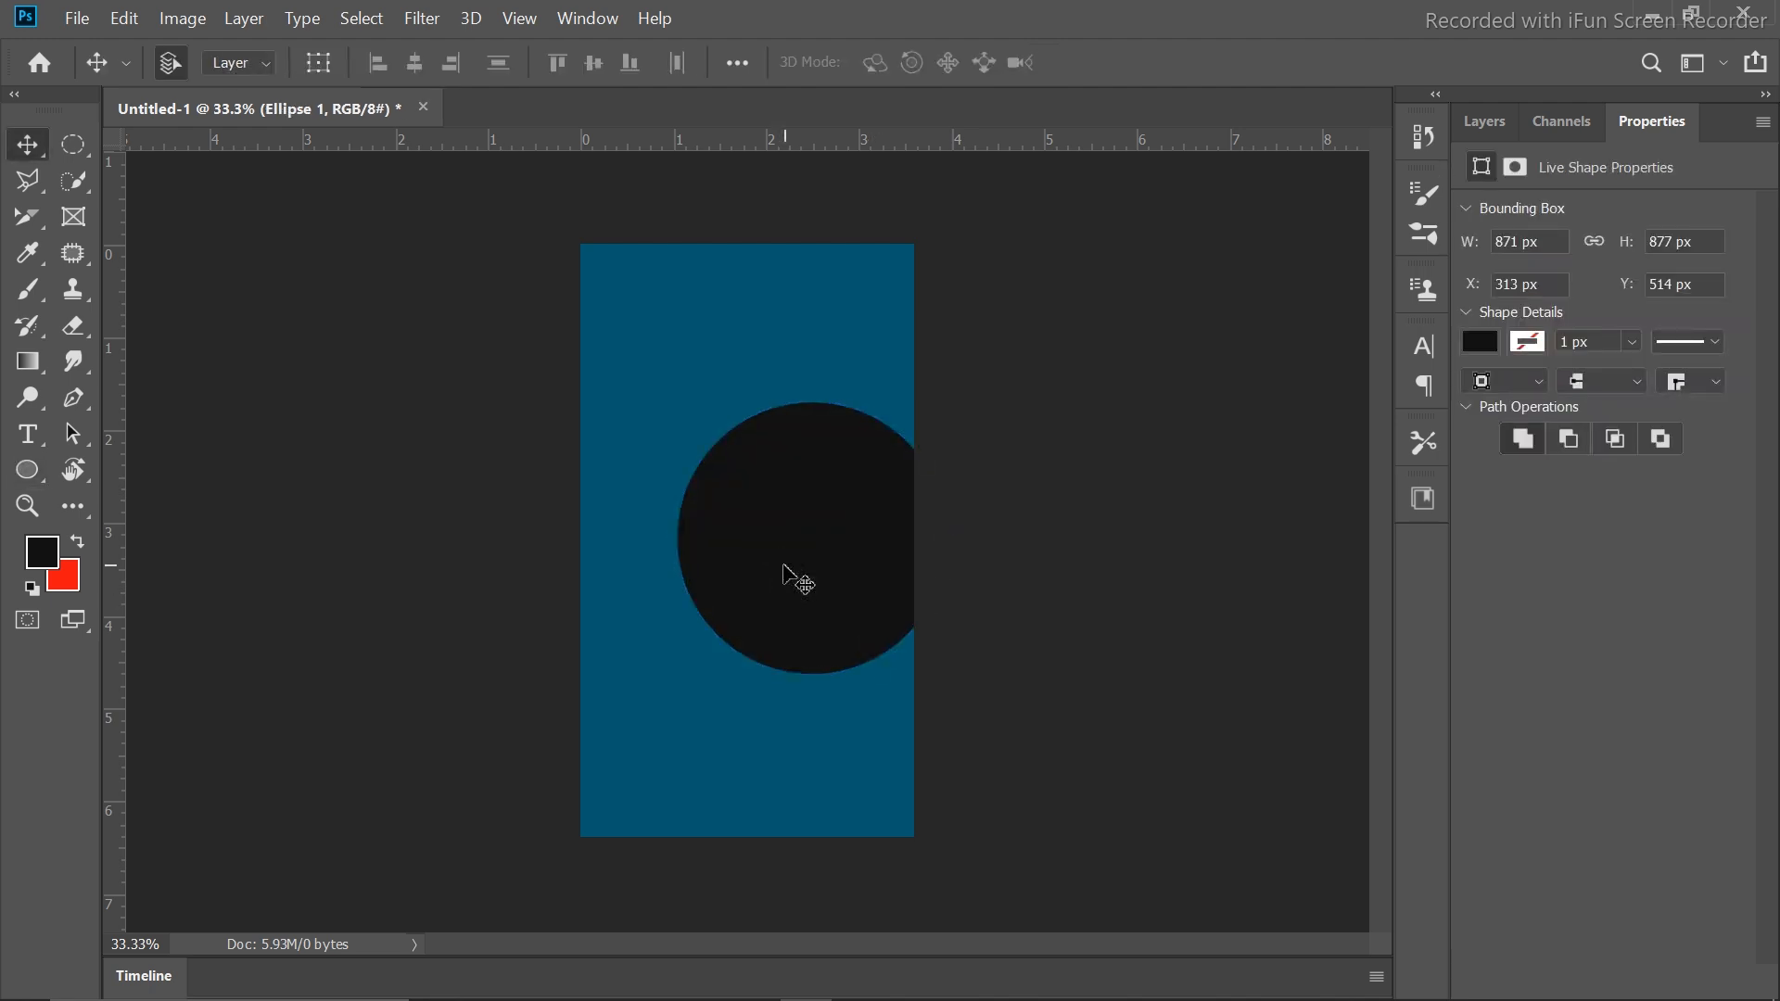
left_click_drag(721, 568, 660, 568)
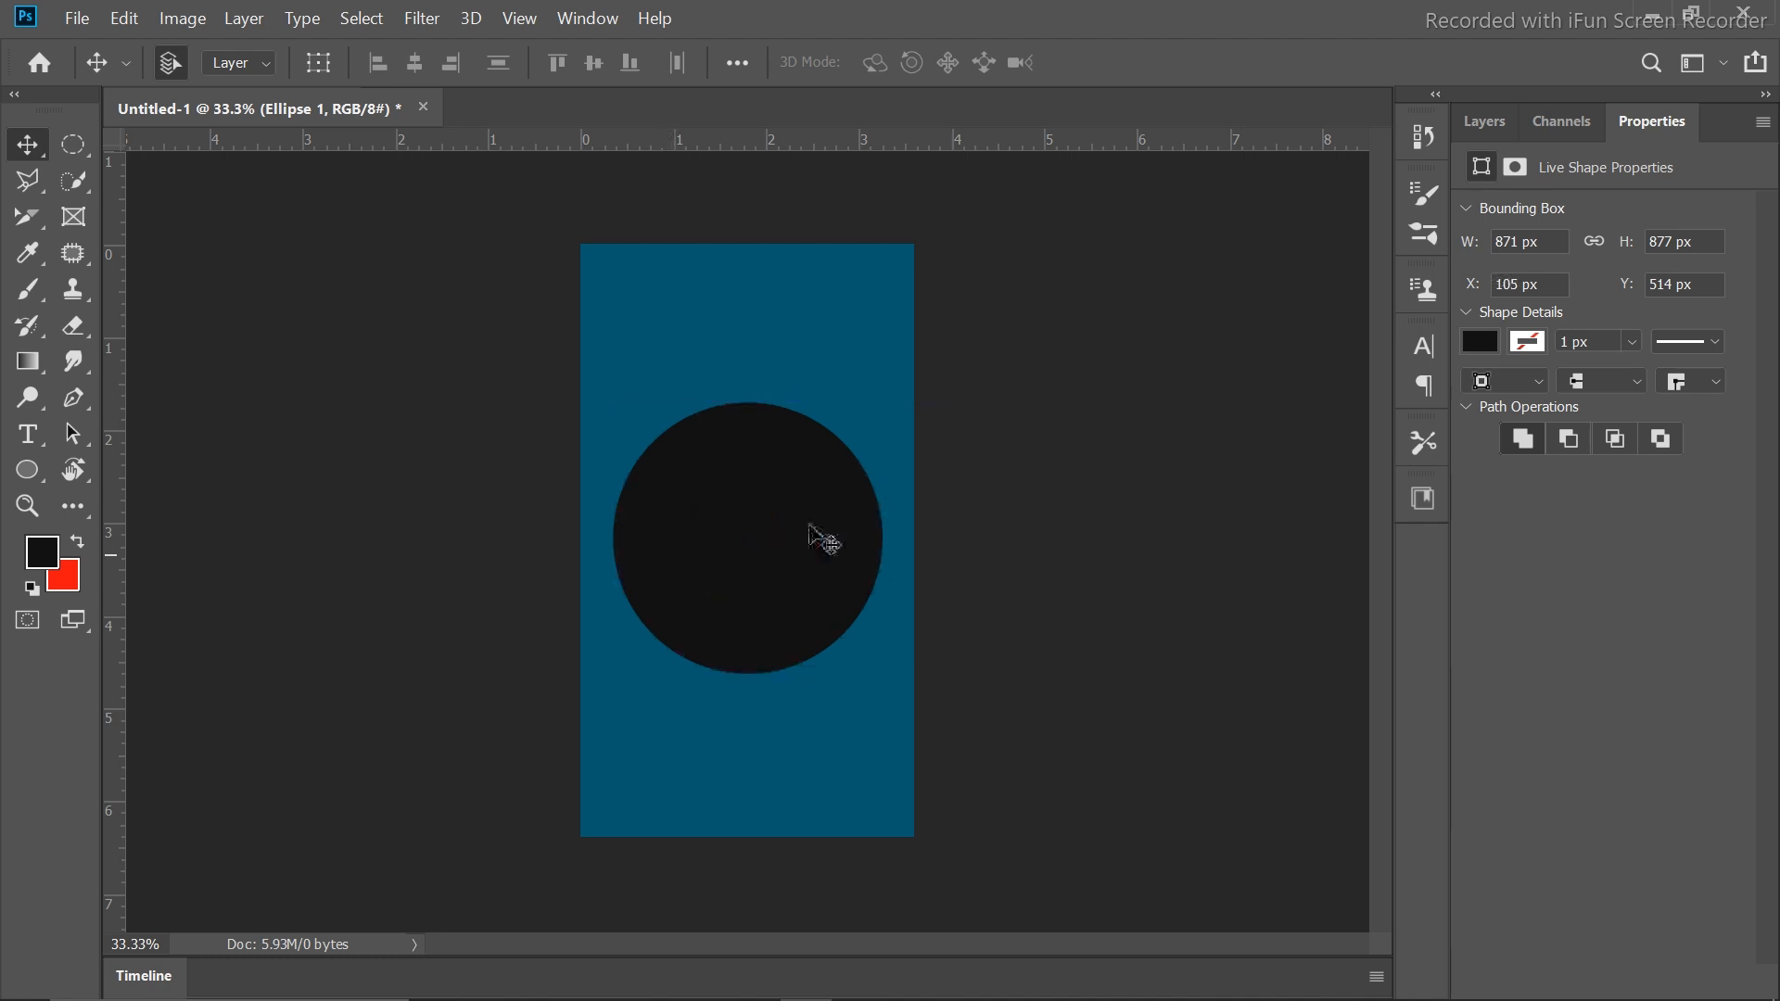
Duplicate the circle, enlarge the copy slightly, and stack Ellipse 1 above it
left_click(753, 521, "alt")
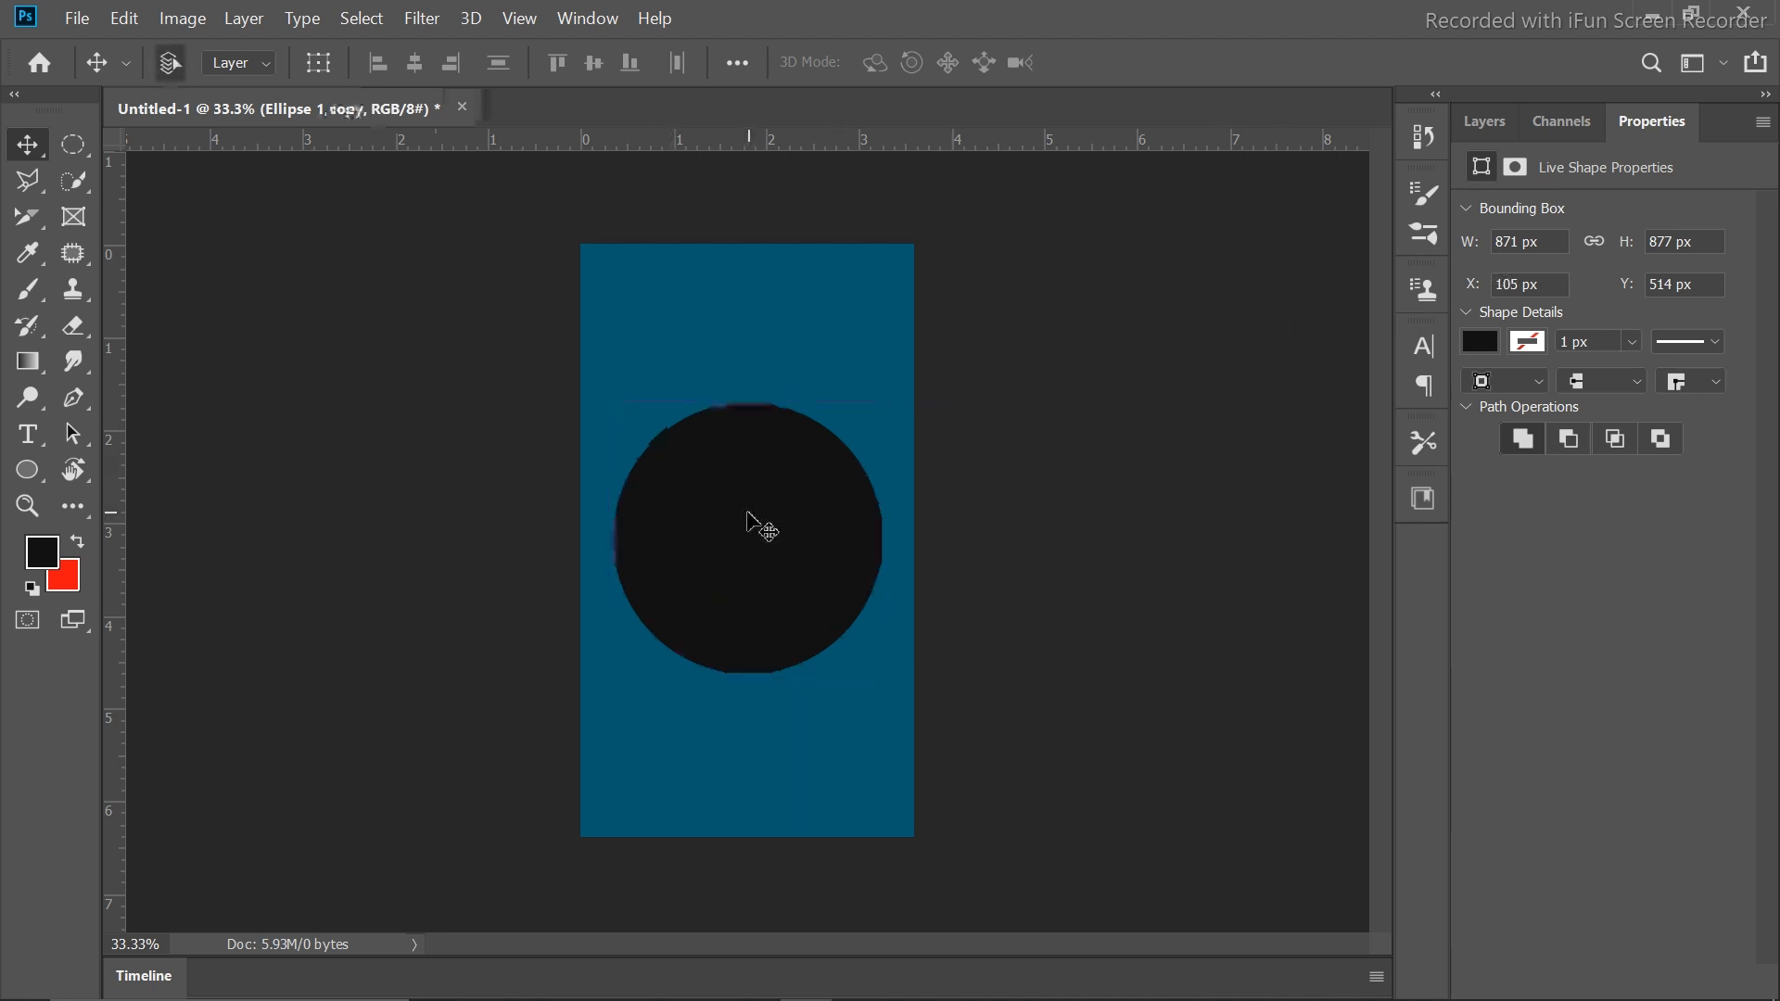
key("ctrl+t")
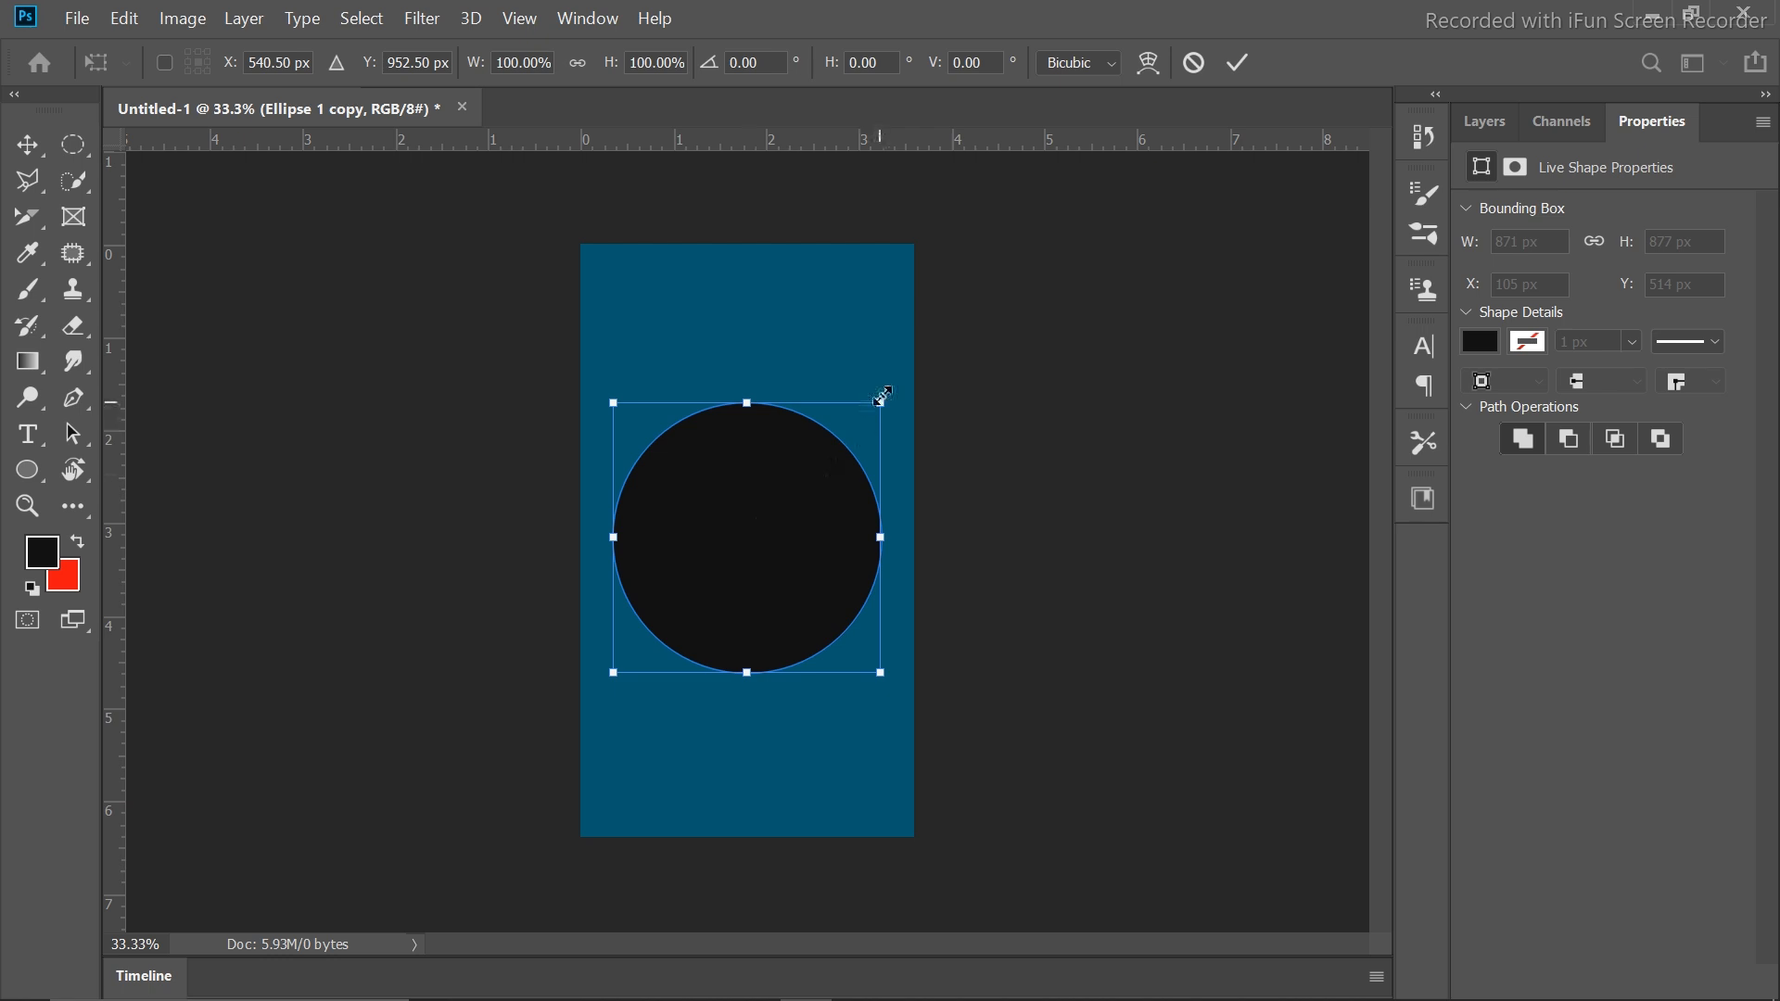
left_click_drag(882, 398, 890, 383)
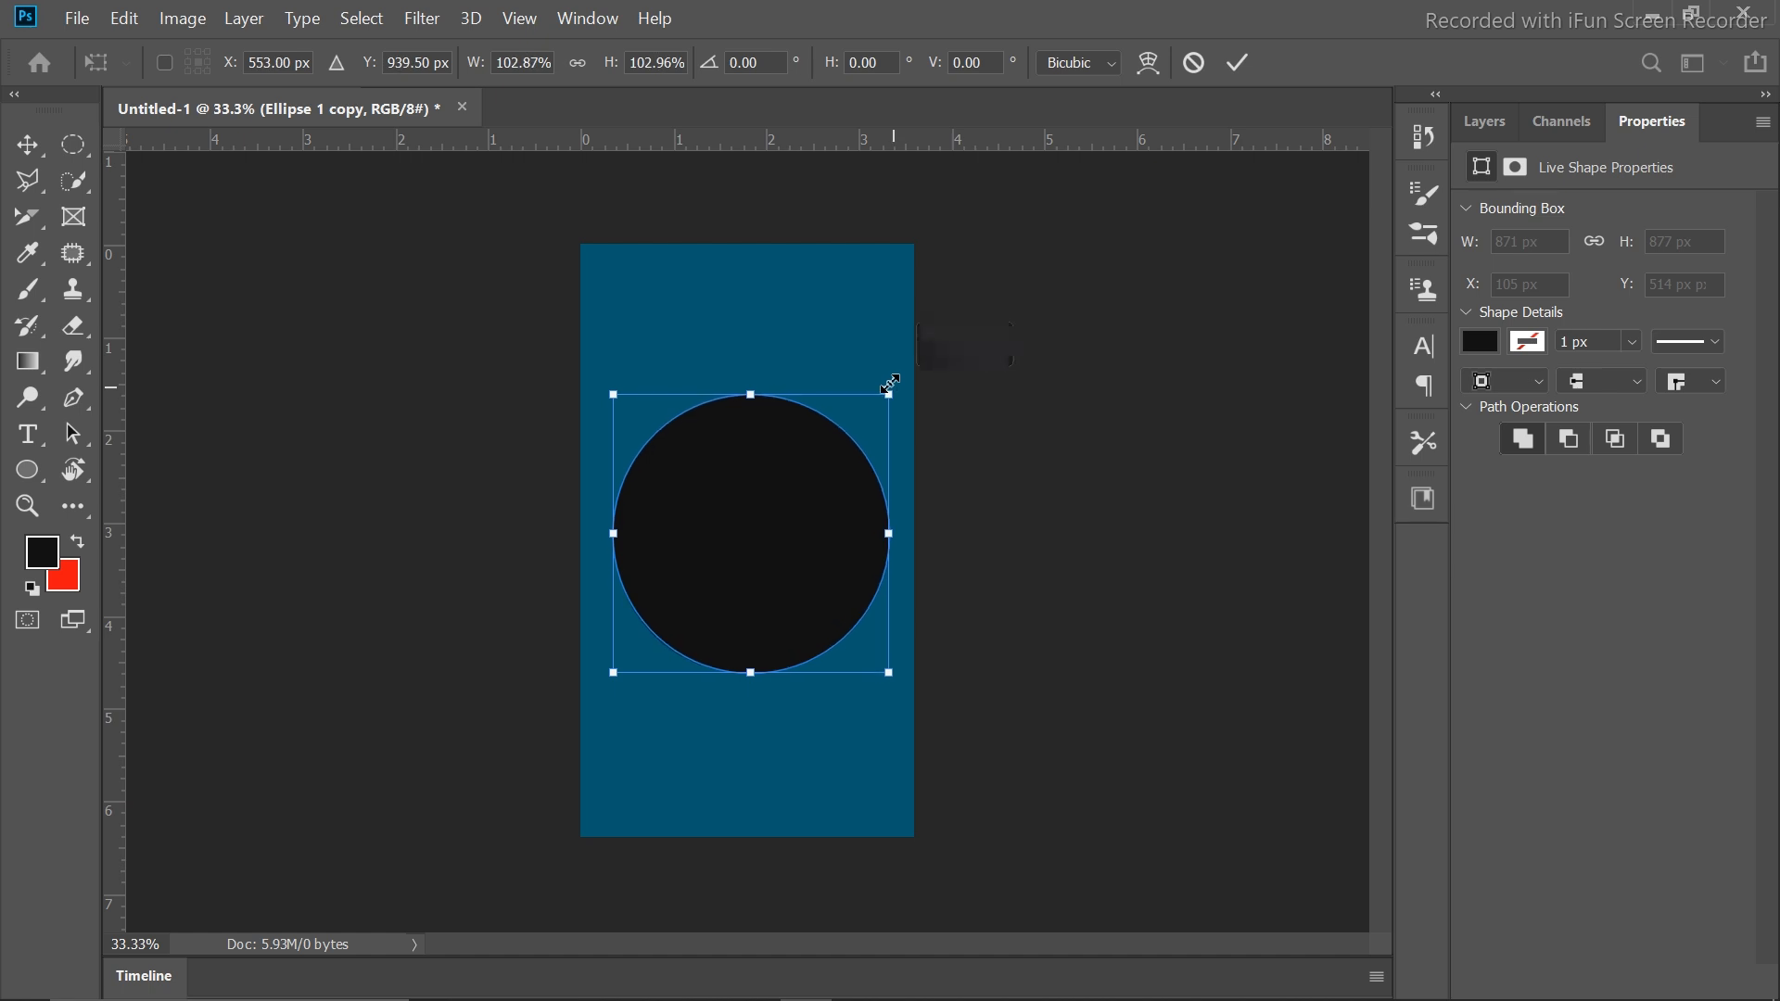
left_click(1239, 62)
left_click(1484, 122)
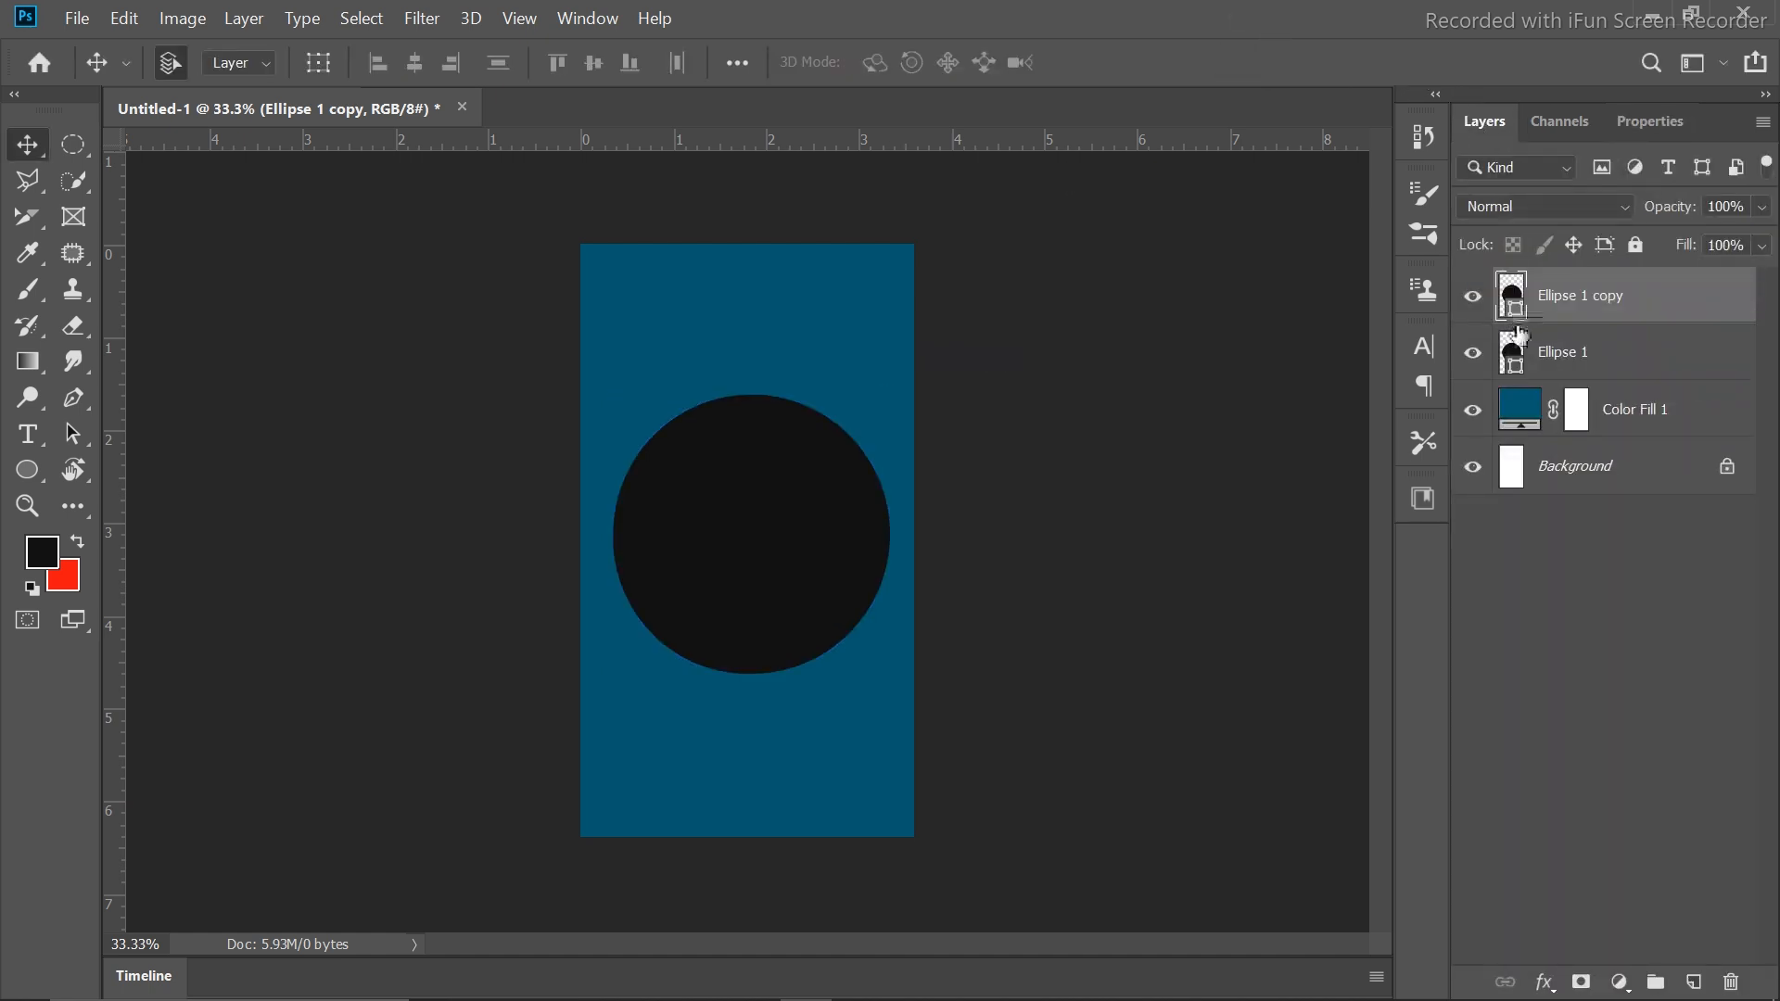
left_click_drag(1616, 362, 1544, 290)
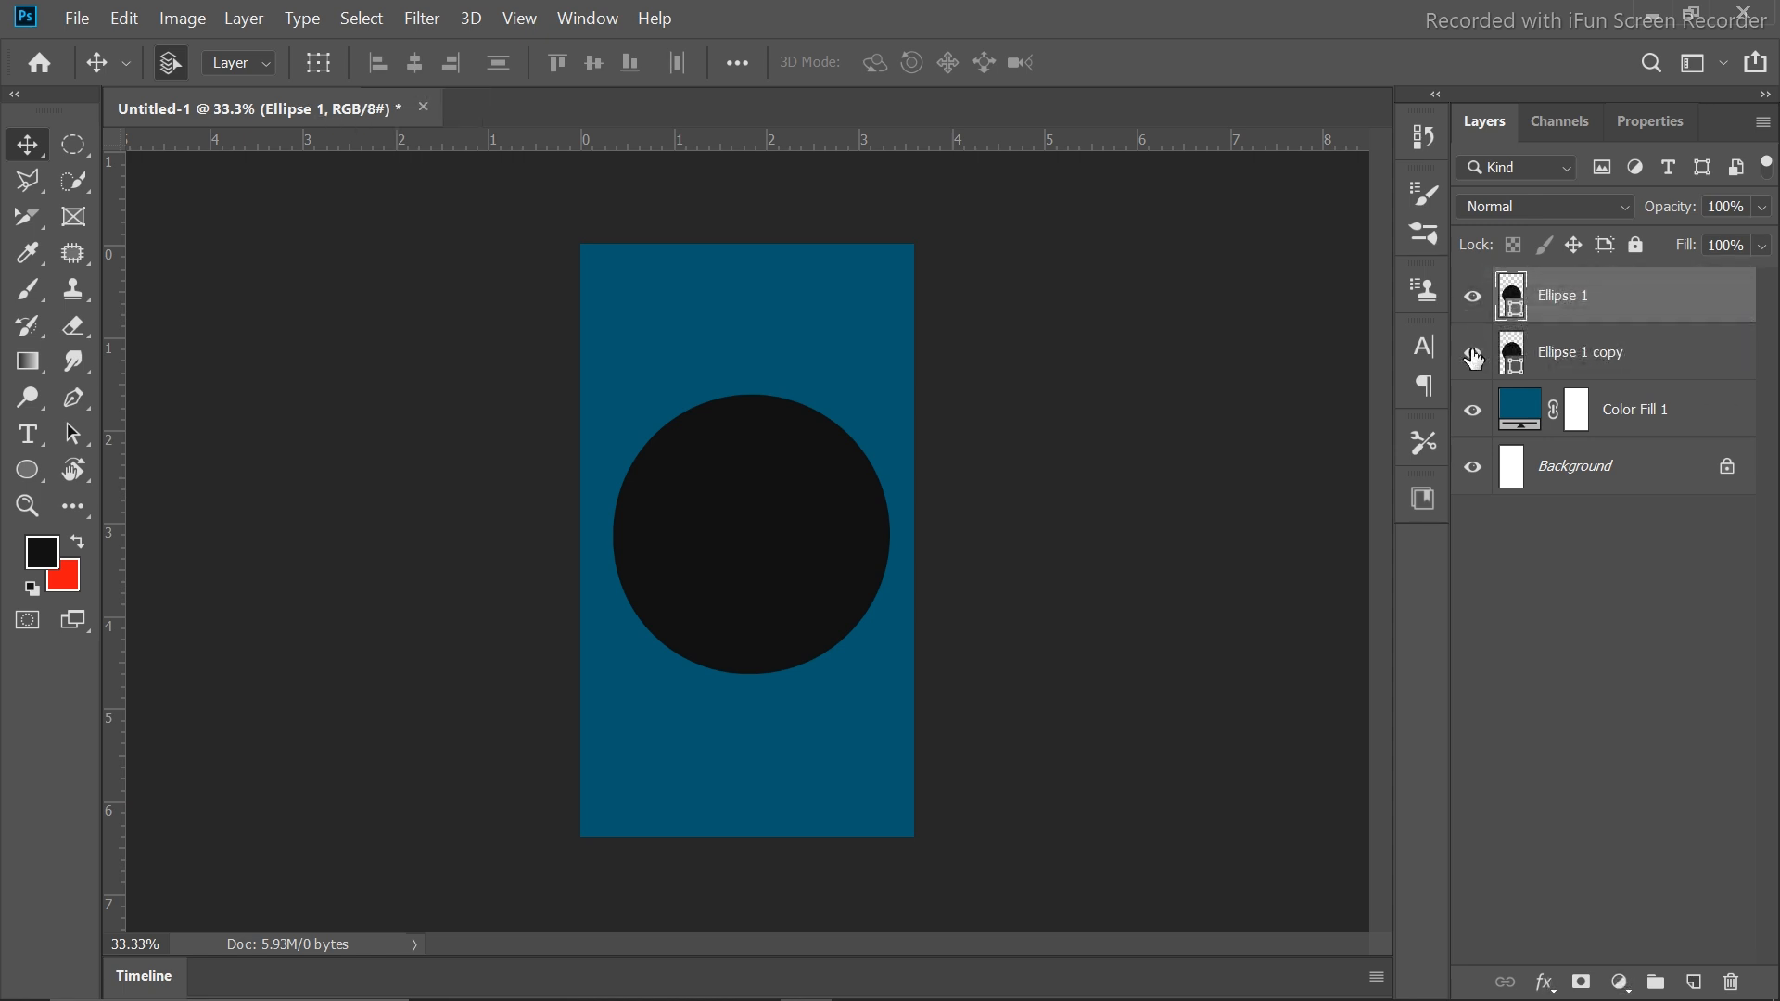
left_click(89, 20)
left_click(92, 22)
left_click(93, 22)
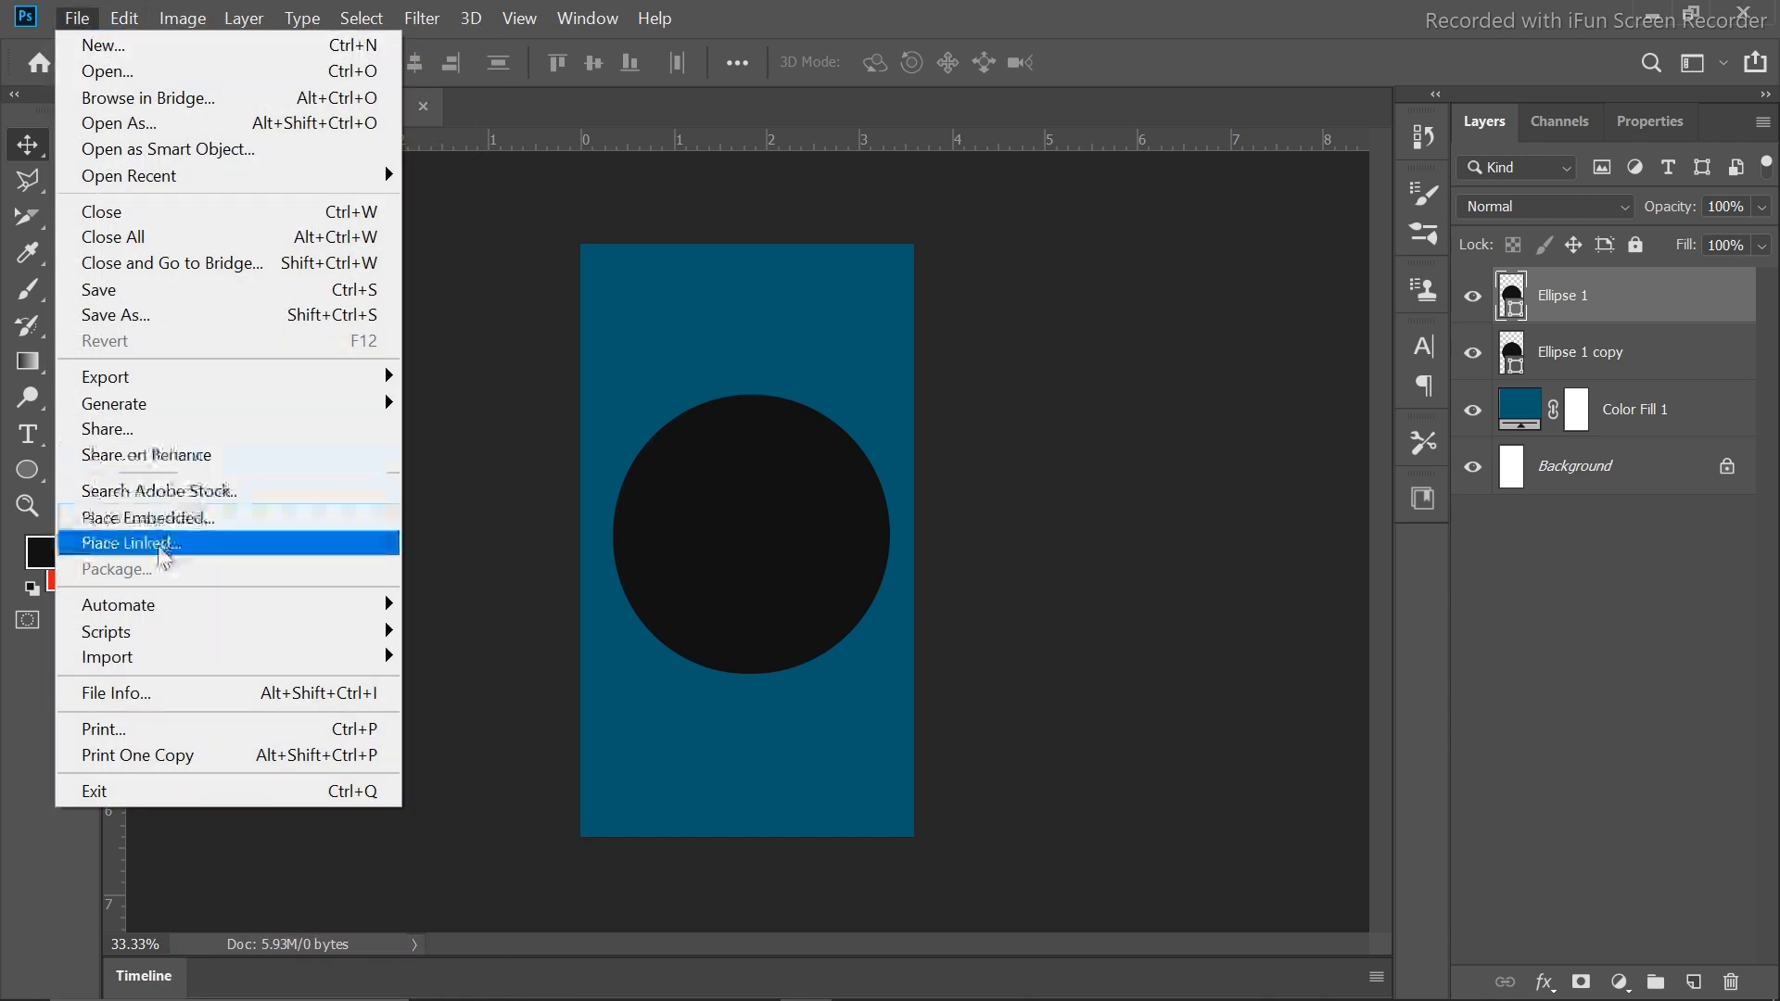
Place the linked image kindpng_3140228 from D:\Project\PNG onto the poster
left_click(158, 542)
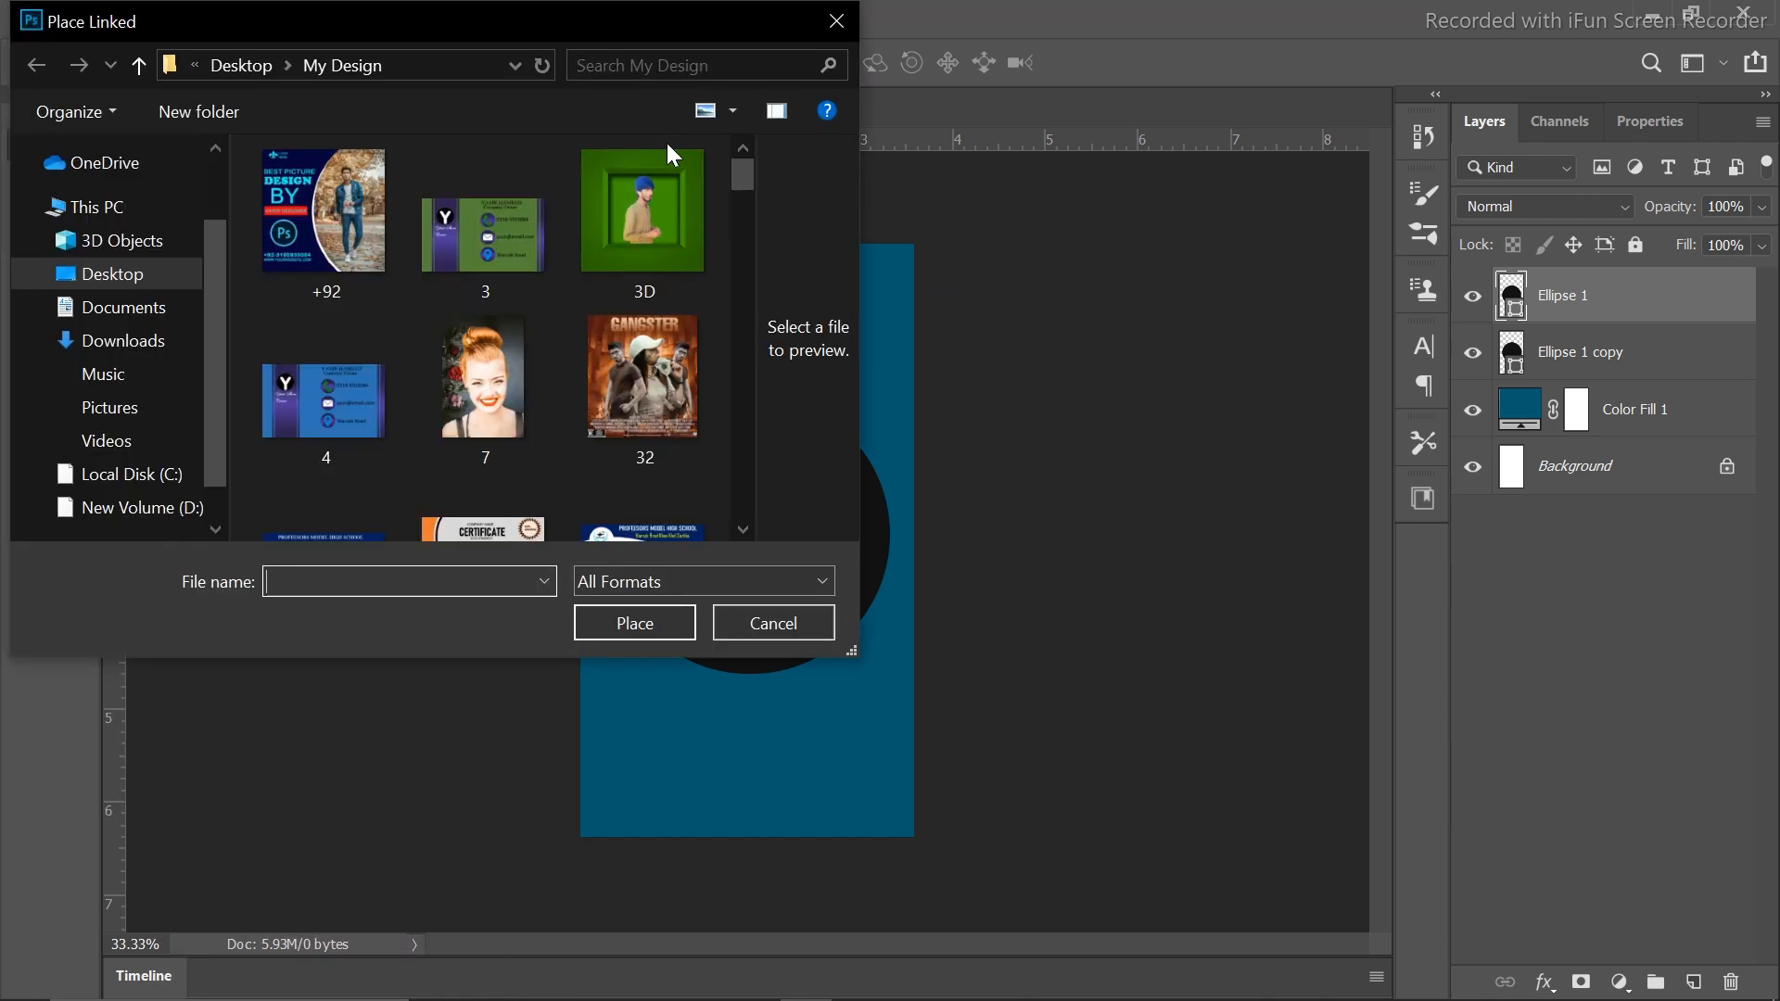
left_click_drag(738, 181, 738, 223)
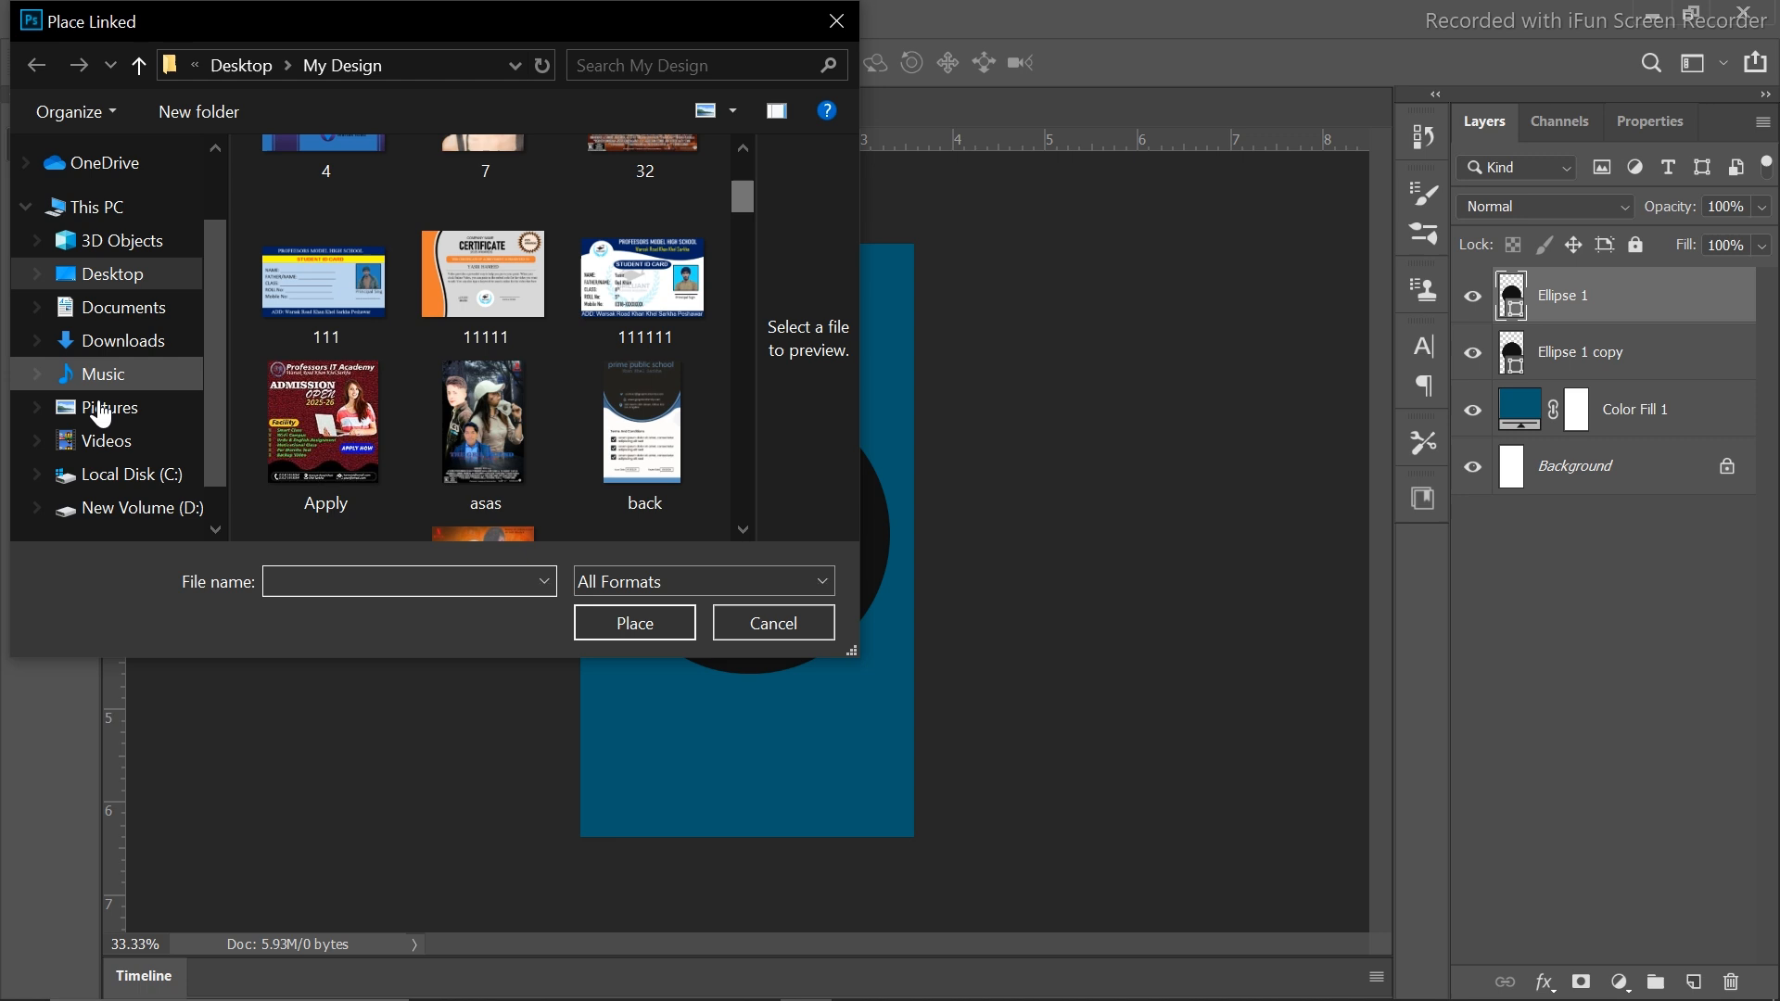
left_click(139, 507)
left_click(742, 326)
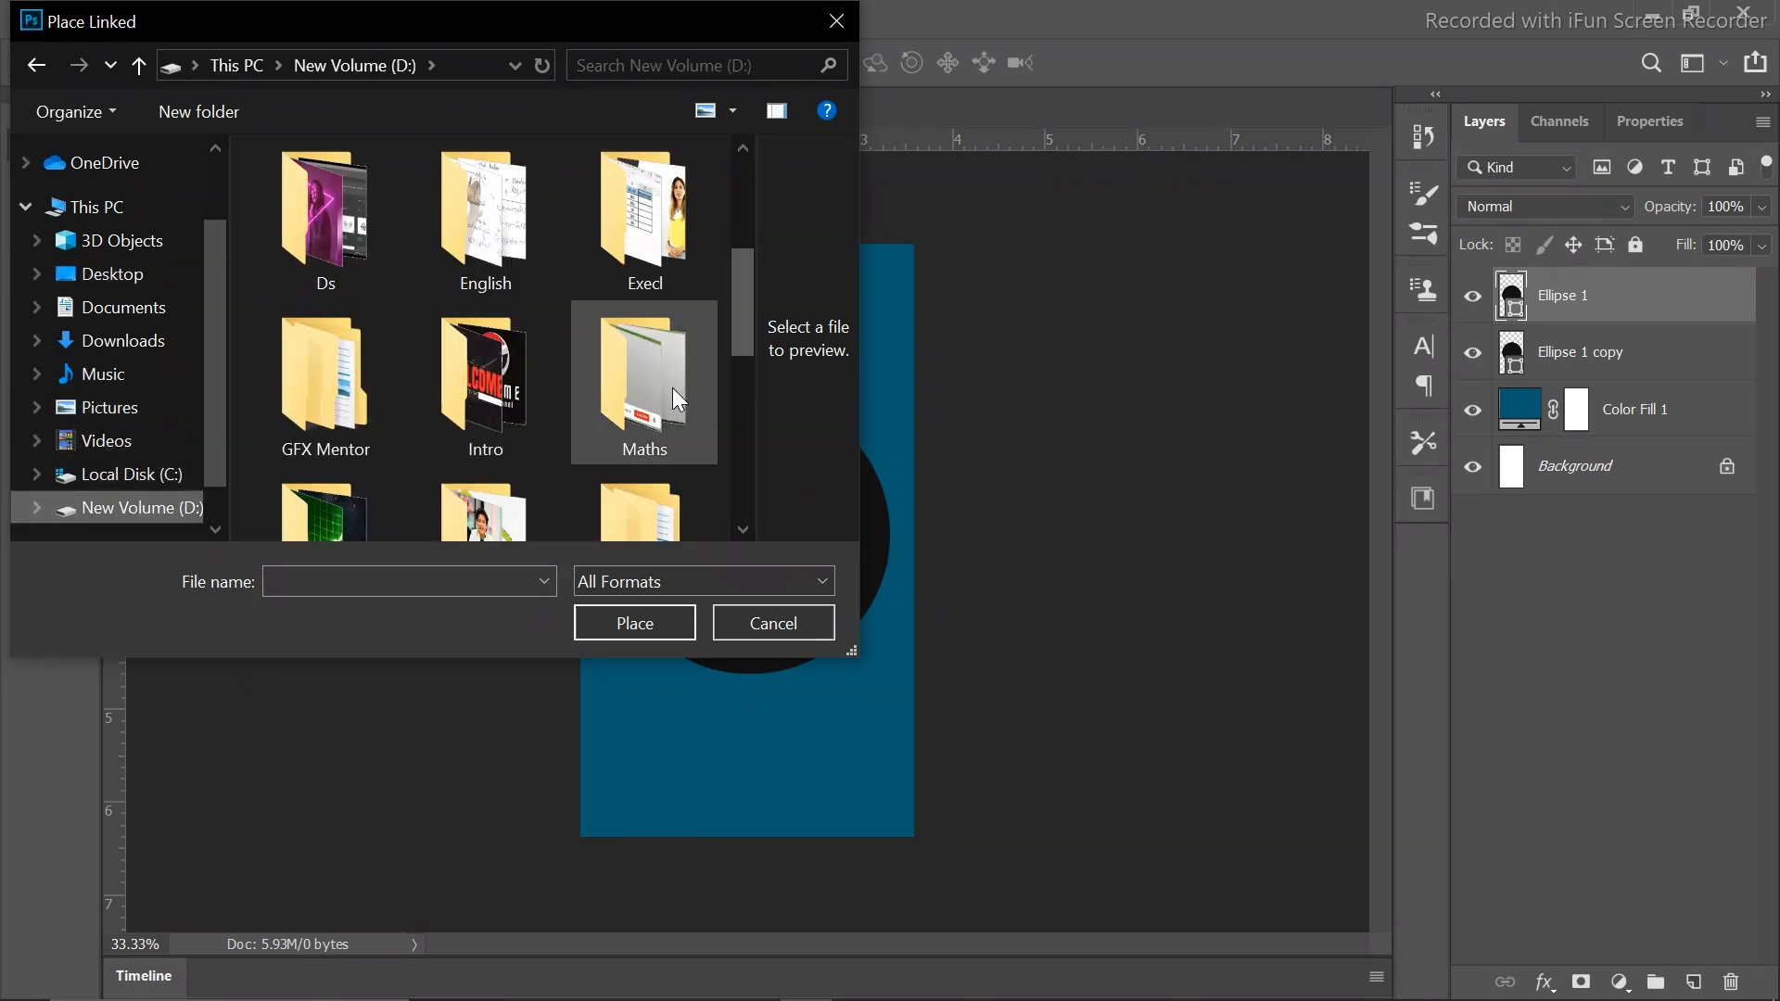
left_click(738, 465)
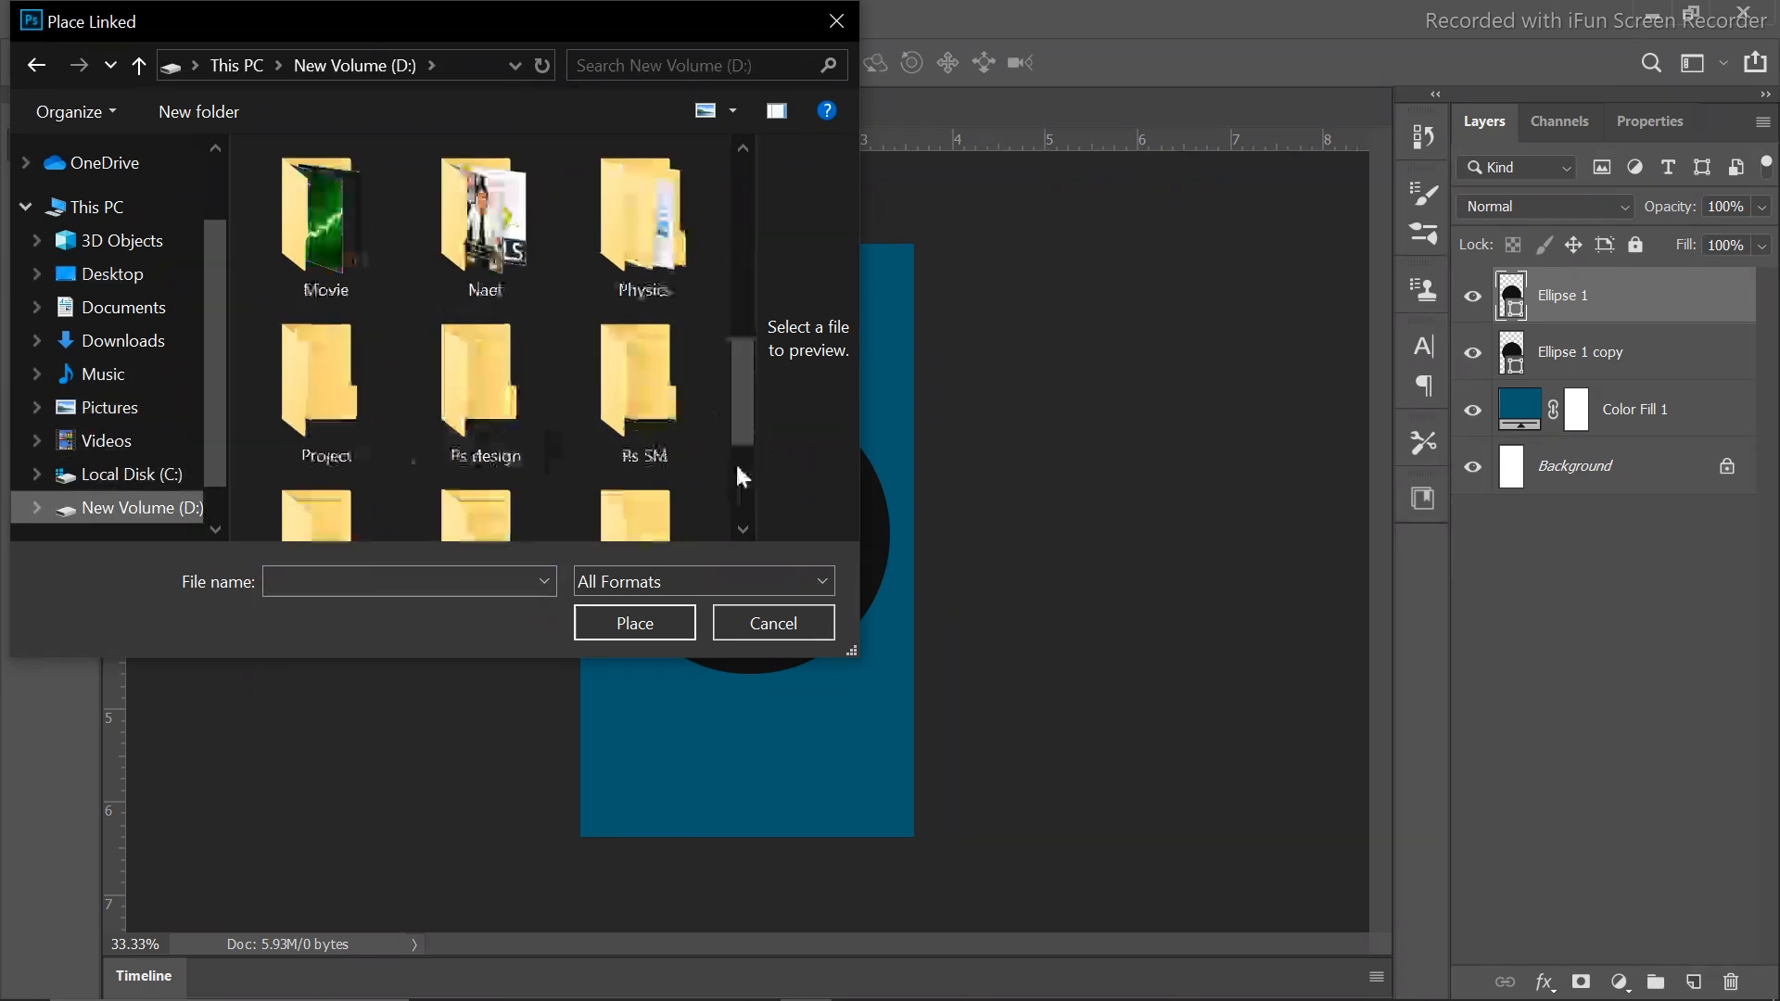
left_click(341, 419)
double_click(341, 419)
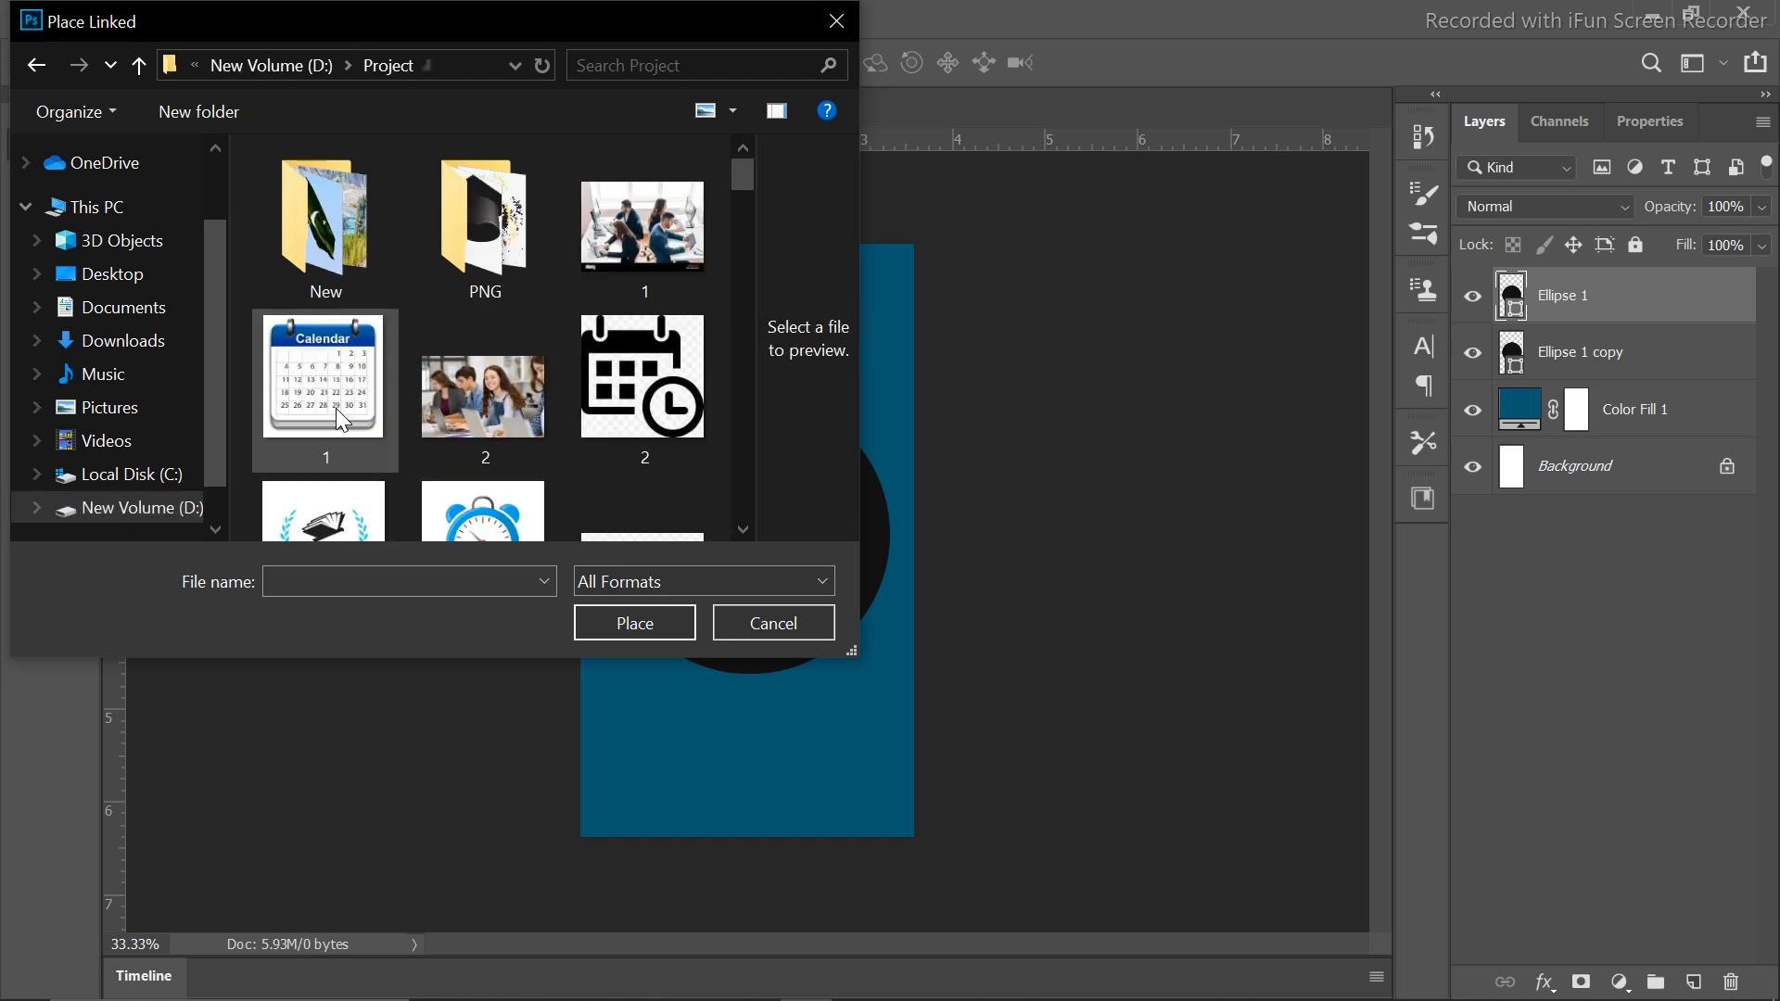
double_click(494, 247)
left_click_drag(742, 175, 740, 441)
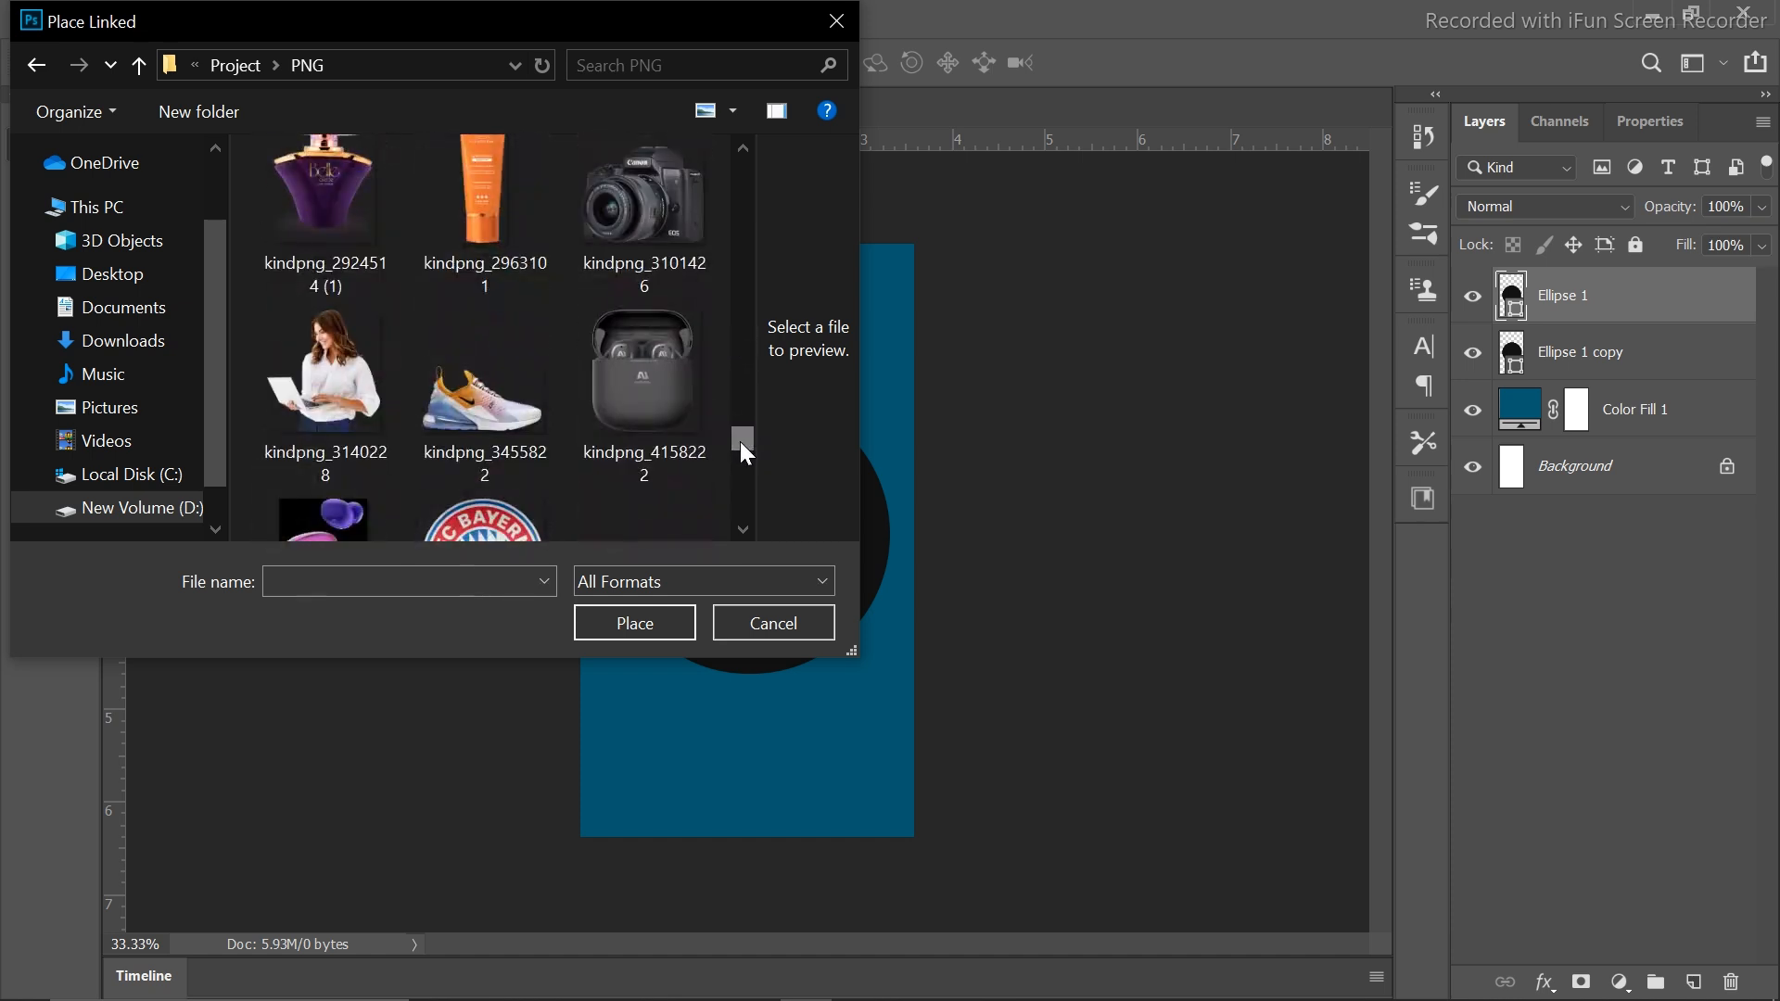
left_click(325, 375)
left_click(670, 626)
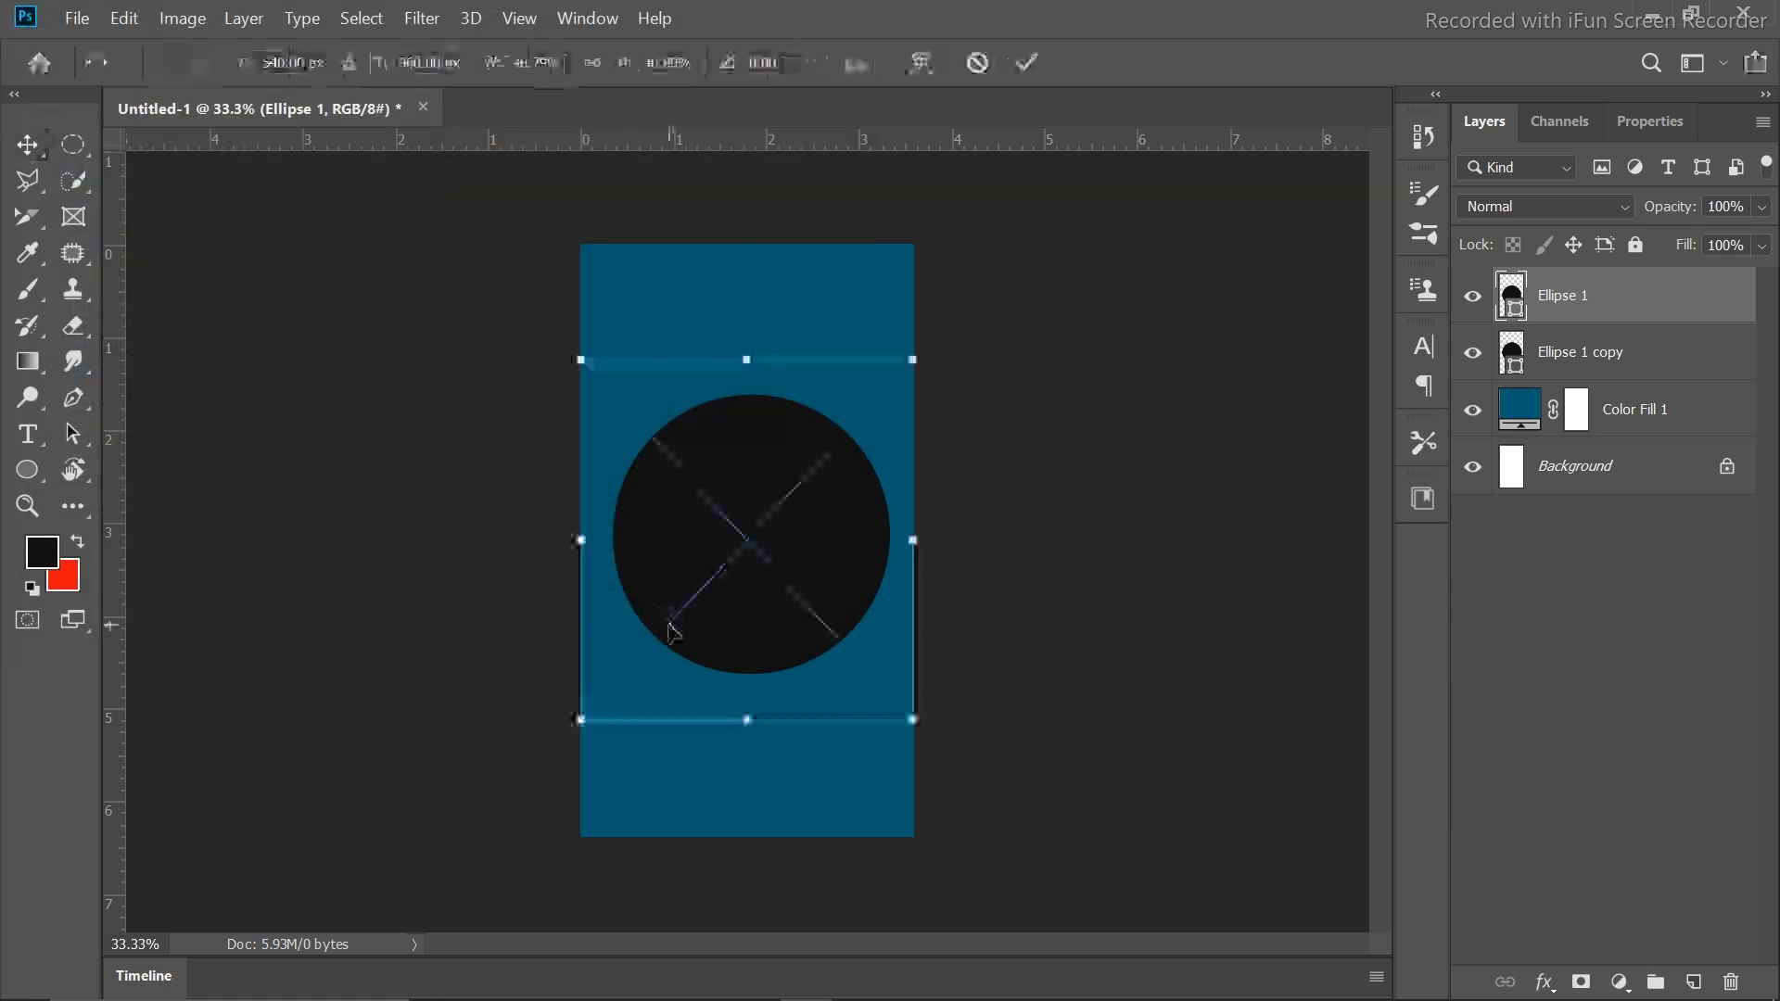
Commit the placed photo, clip it inside the black circle, and move it down
left_click(1026, 63)
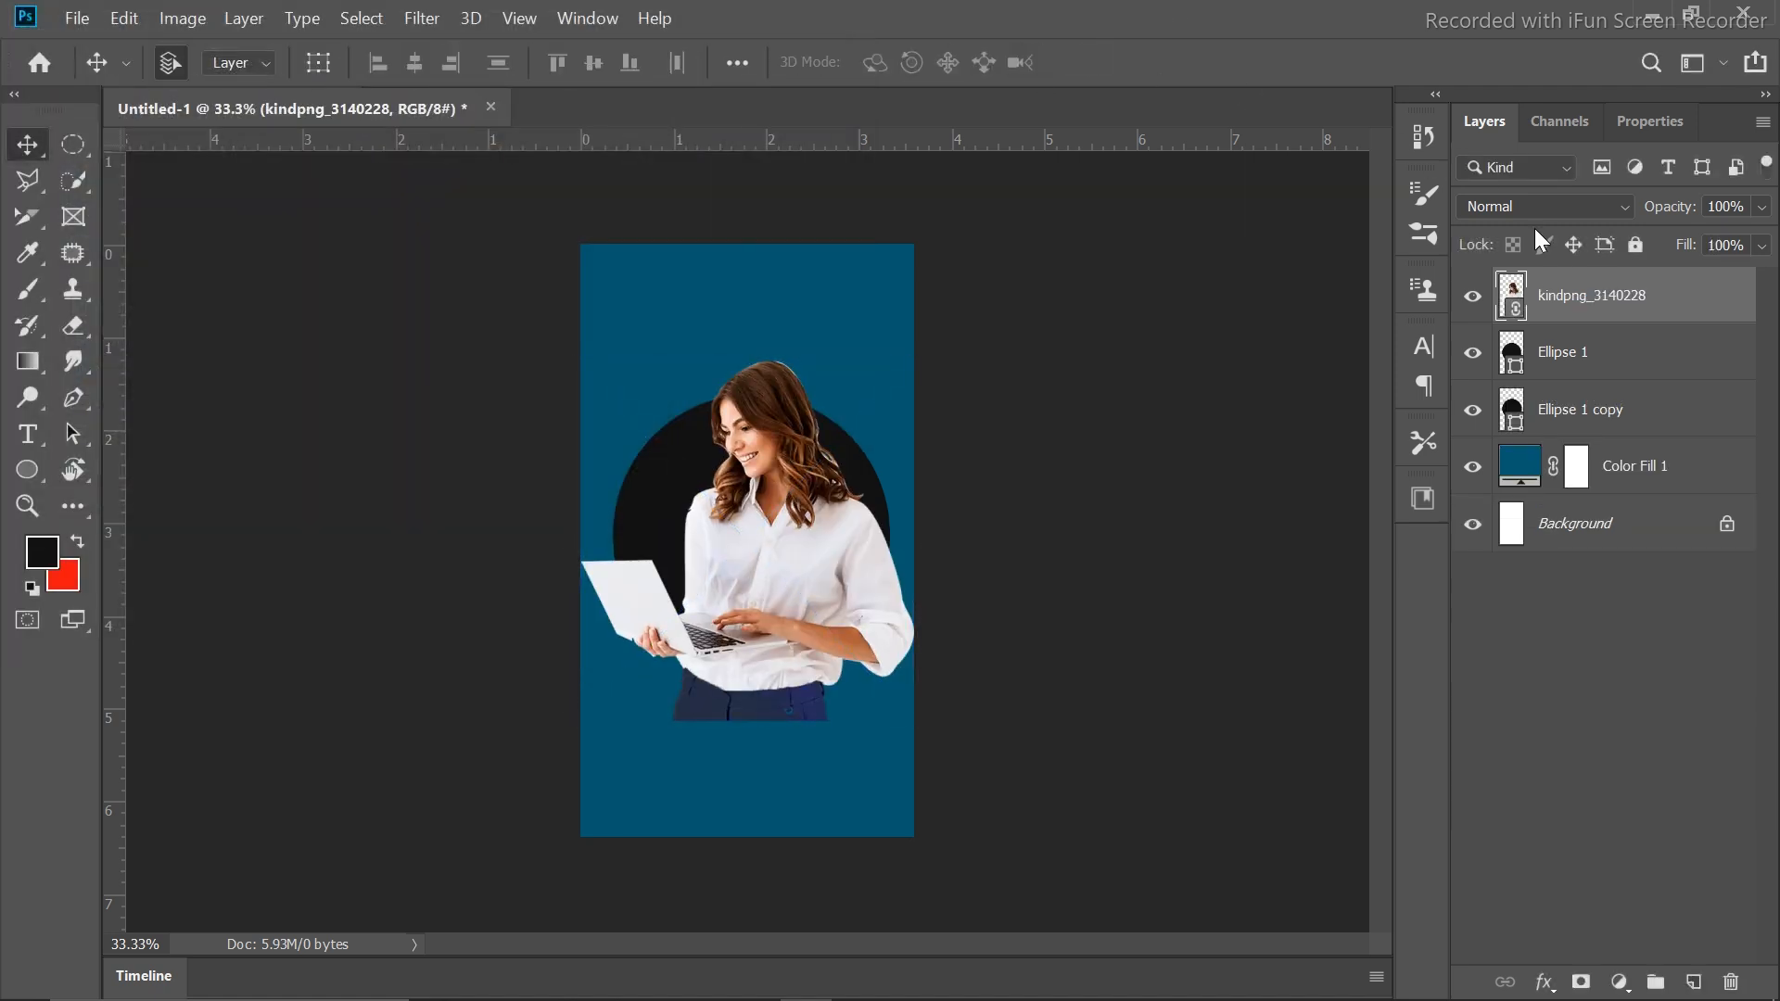
right_click(1561, 297)
left_click(1272, 662)
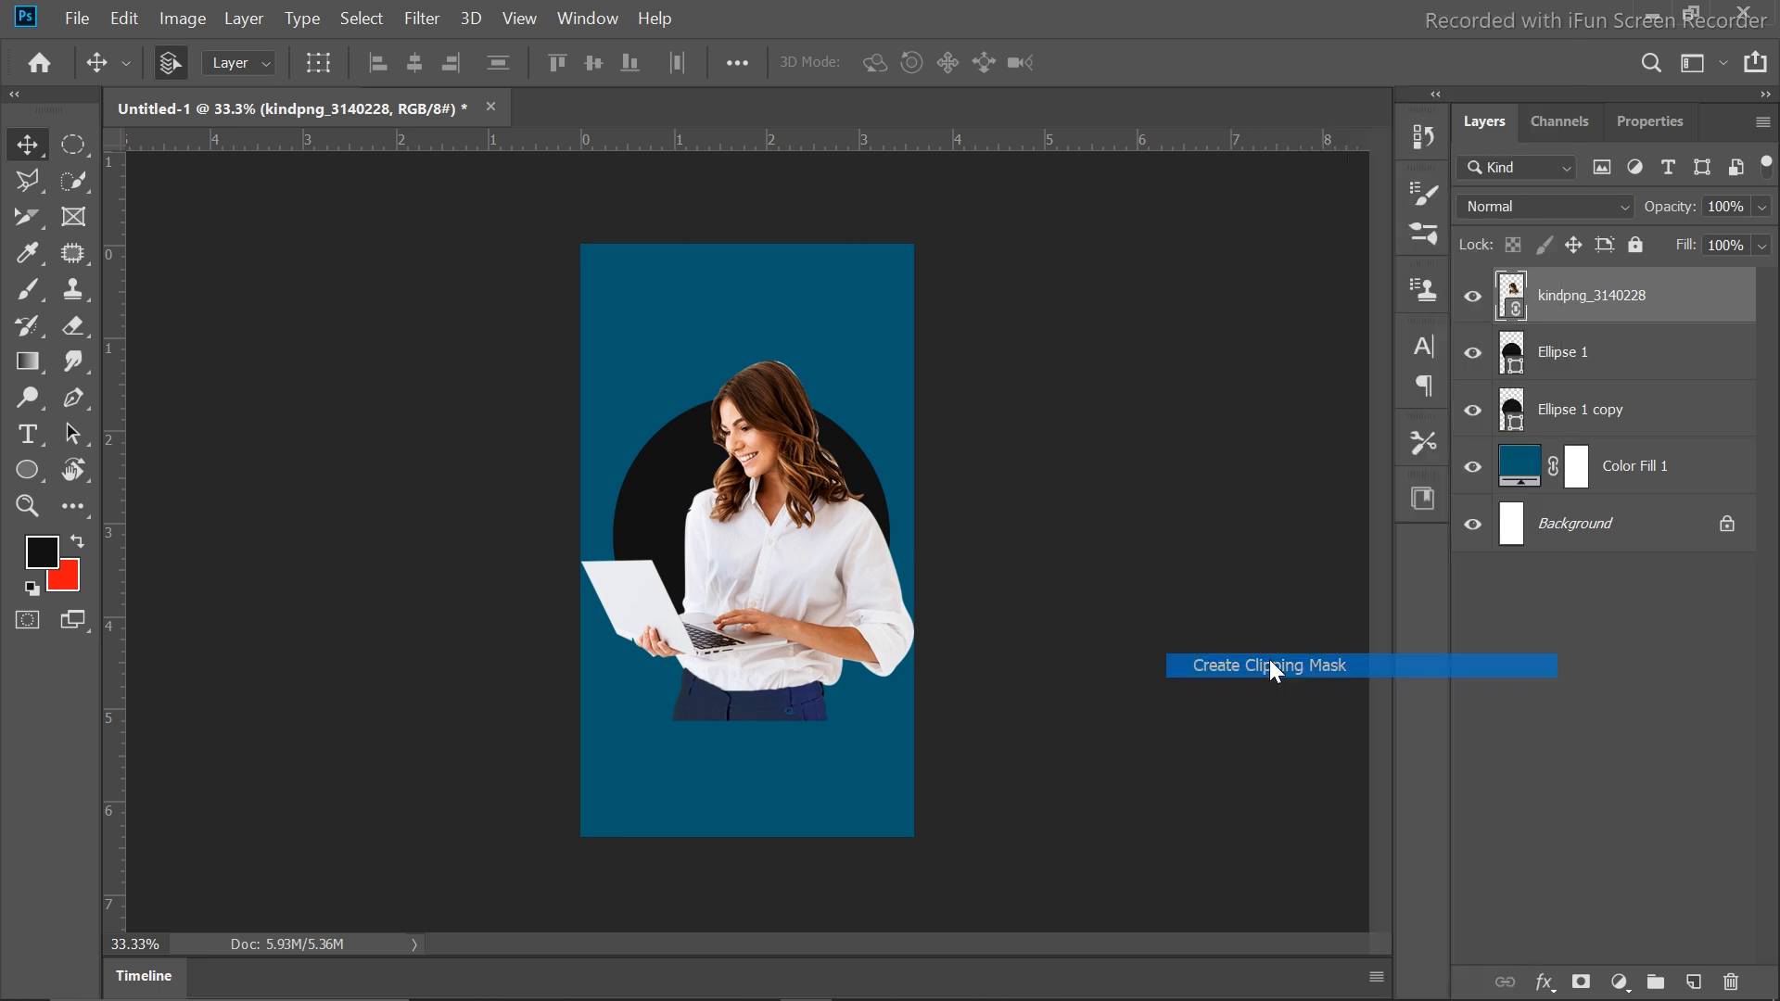
left_click_drag(772, 532, 765, 573)
Resize and reposition the clipped photo so the woman fills the circle
key("ctrl+t")
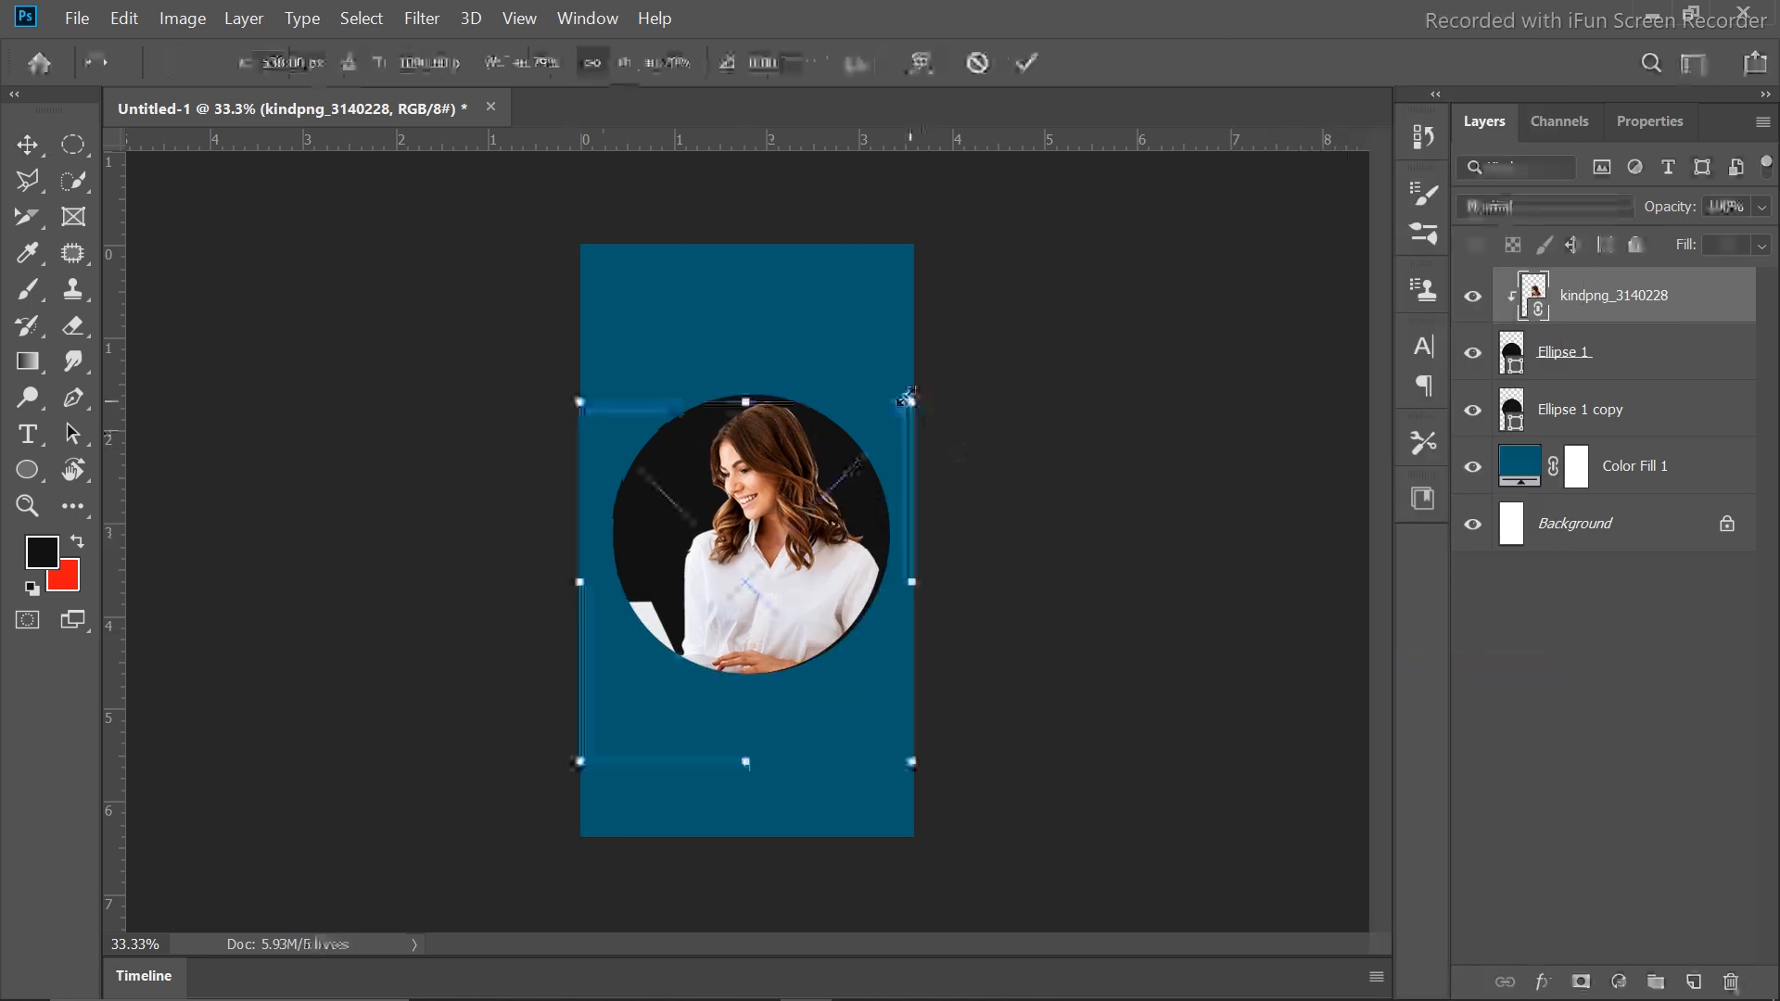
left_click_drag(914, 400, 798, 529)
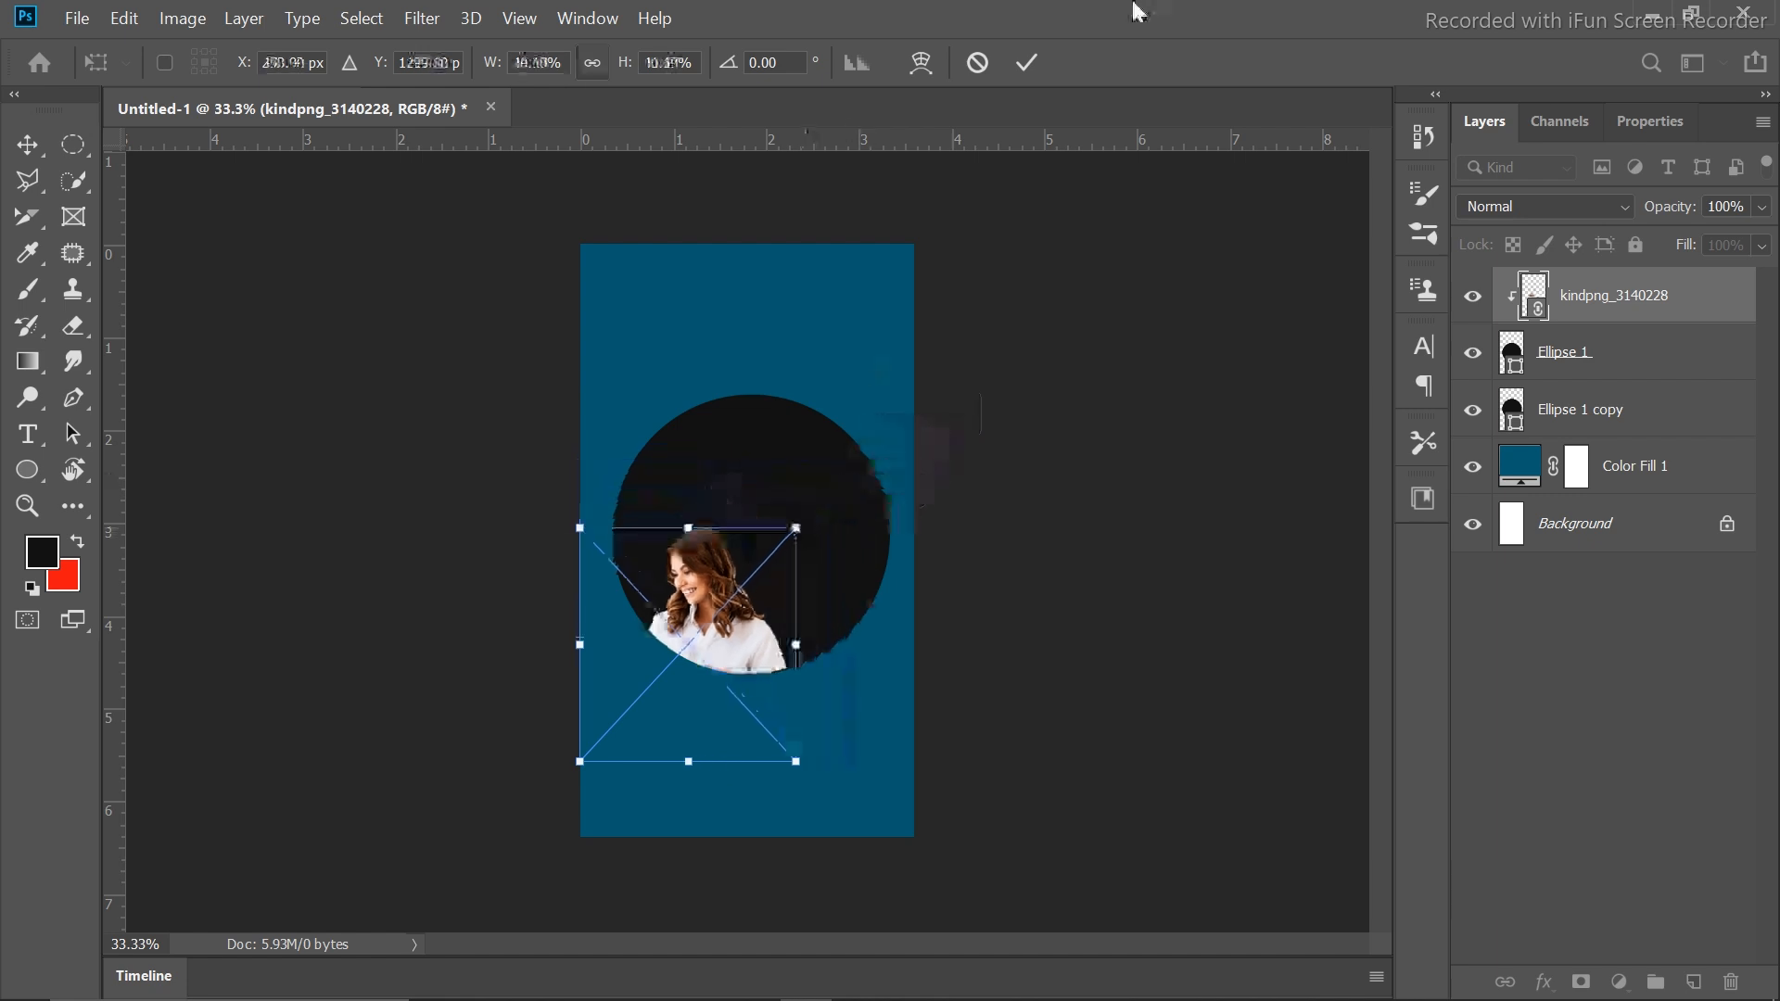
left_click(1027, 62)
left_click_drag(731, 619, 781, 536)
key("ctrl+t")
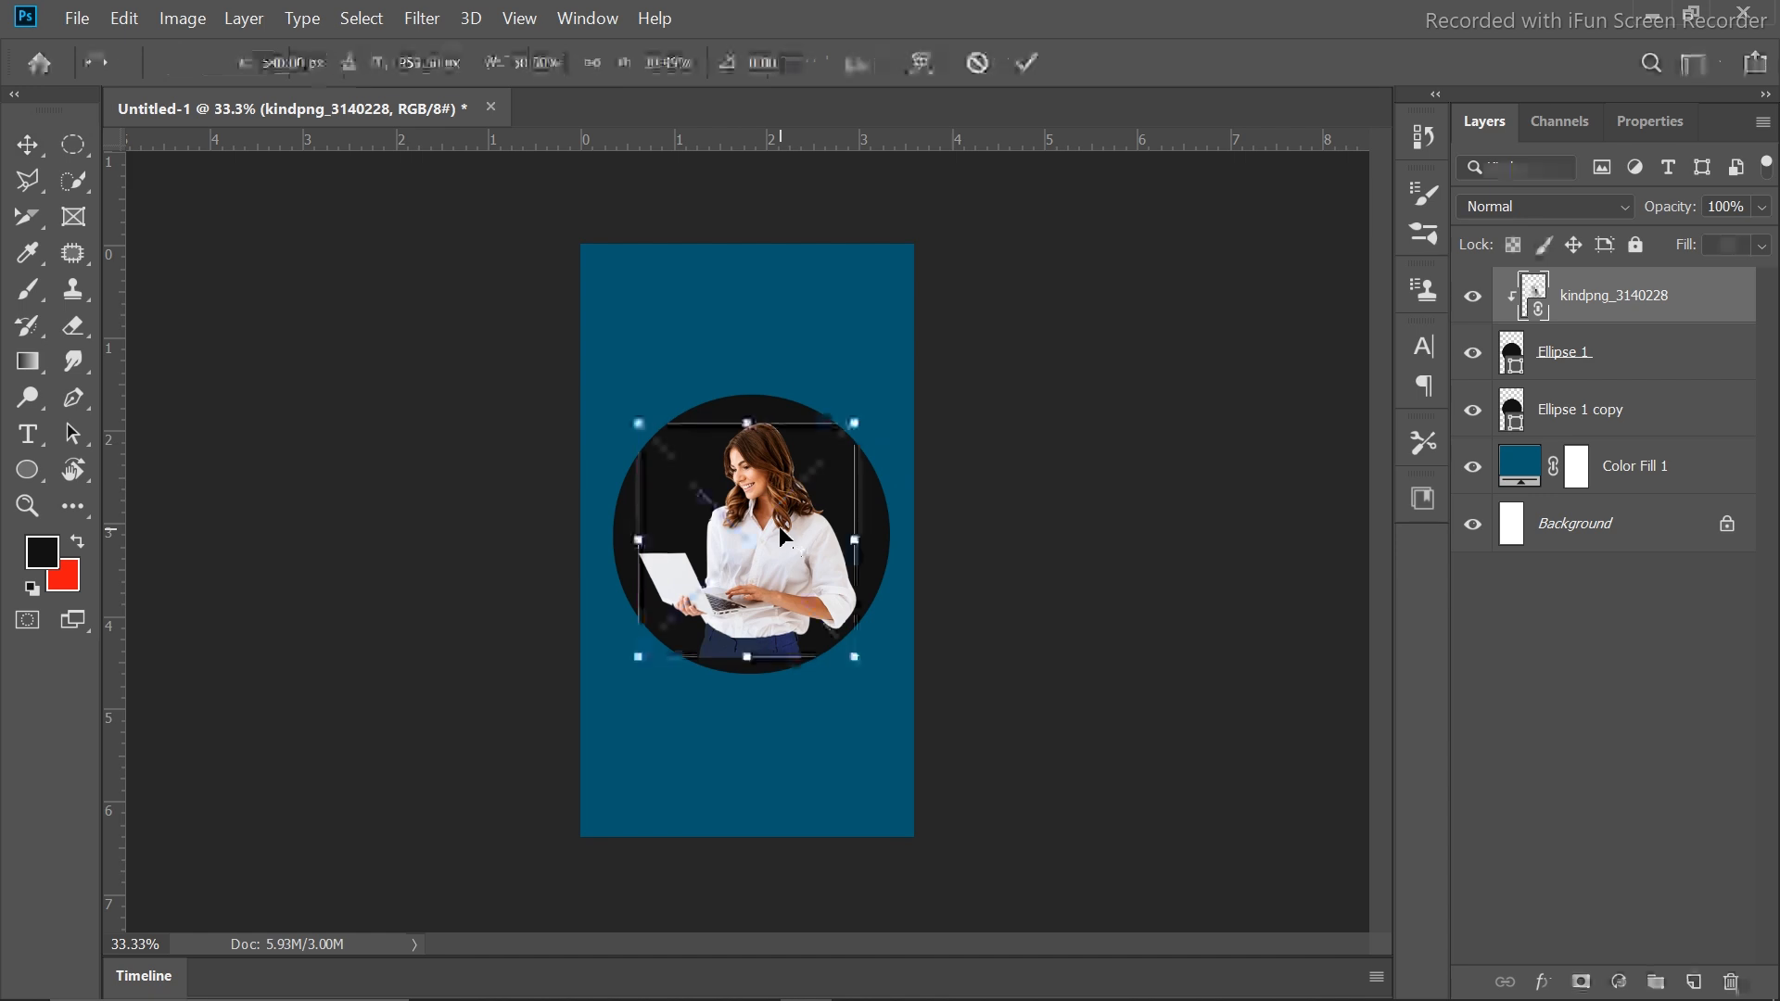
left_click_drag(632, 652, 622, 674)
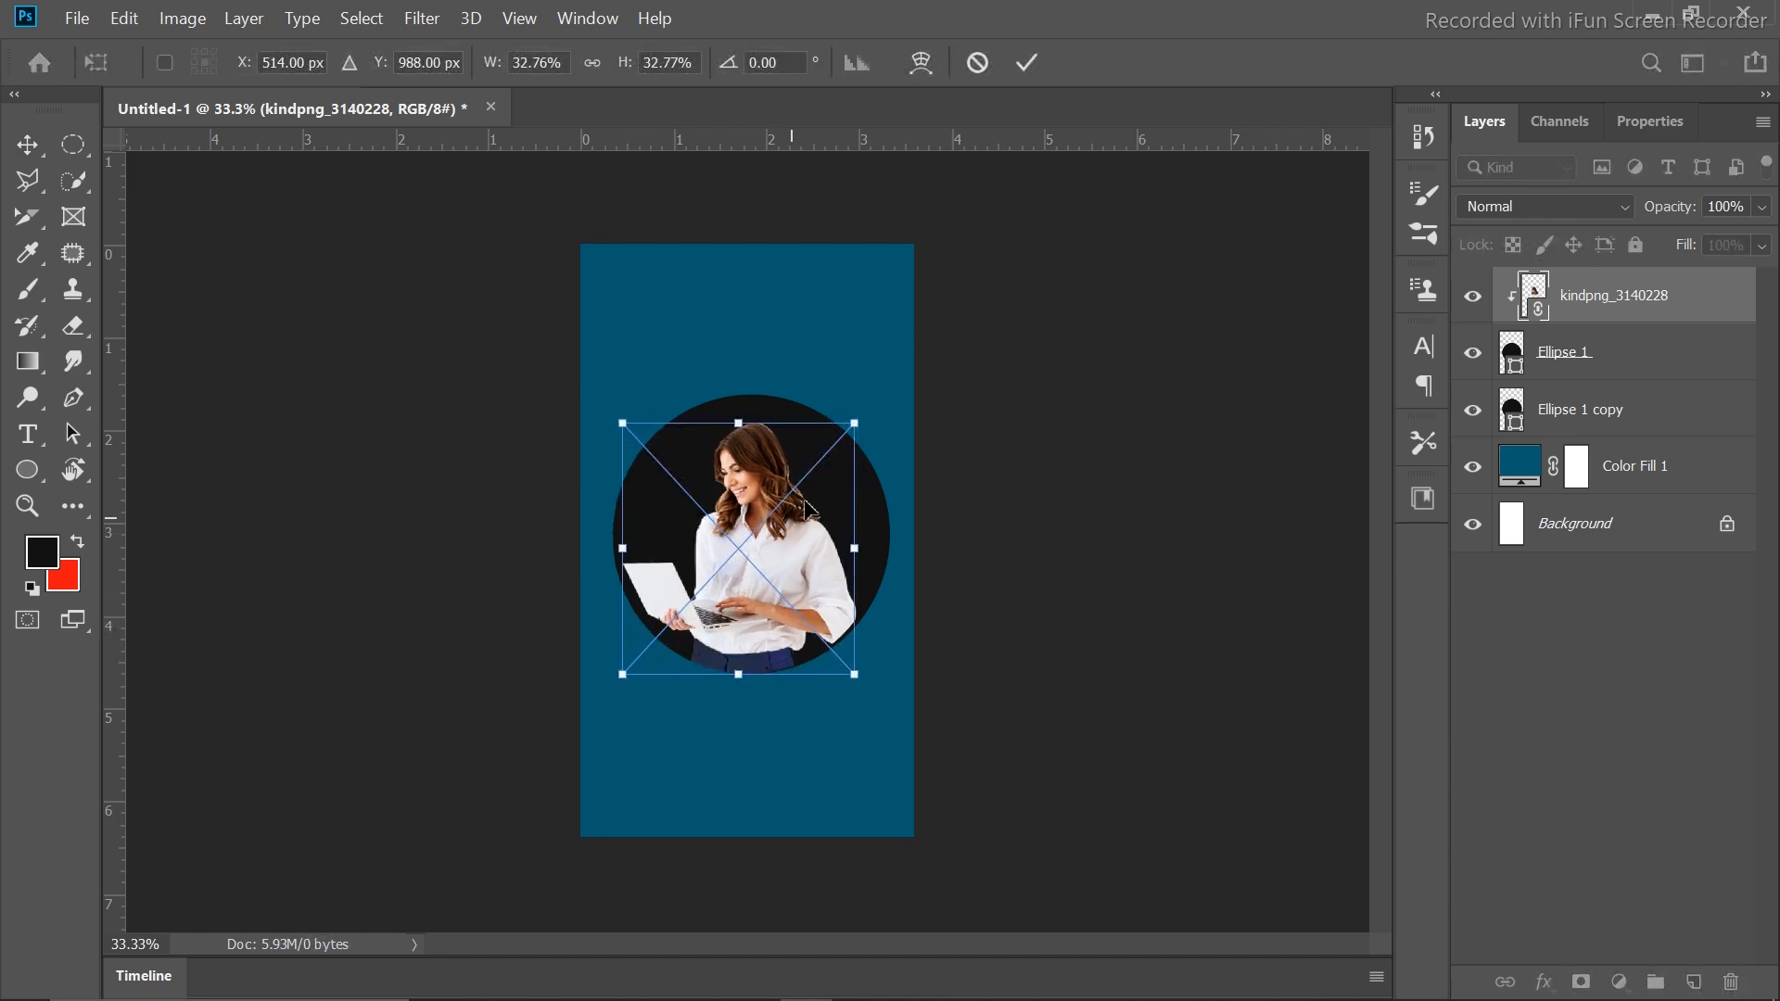
left_click_drag(850, 424, 866, 411)
left_click(1030, 59)
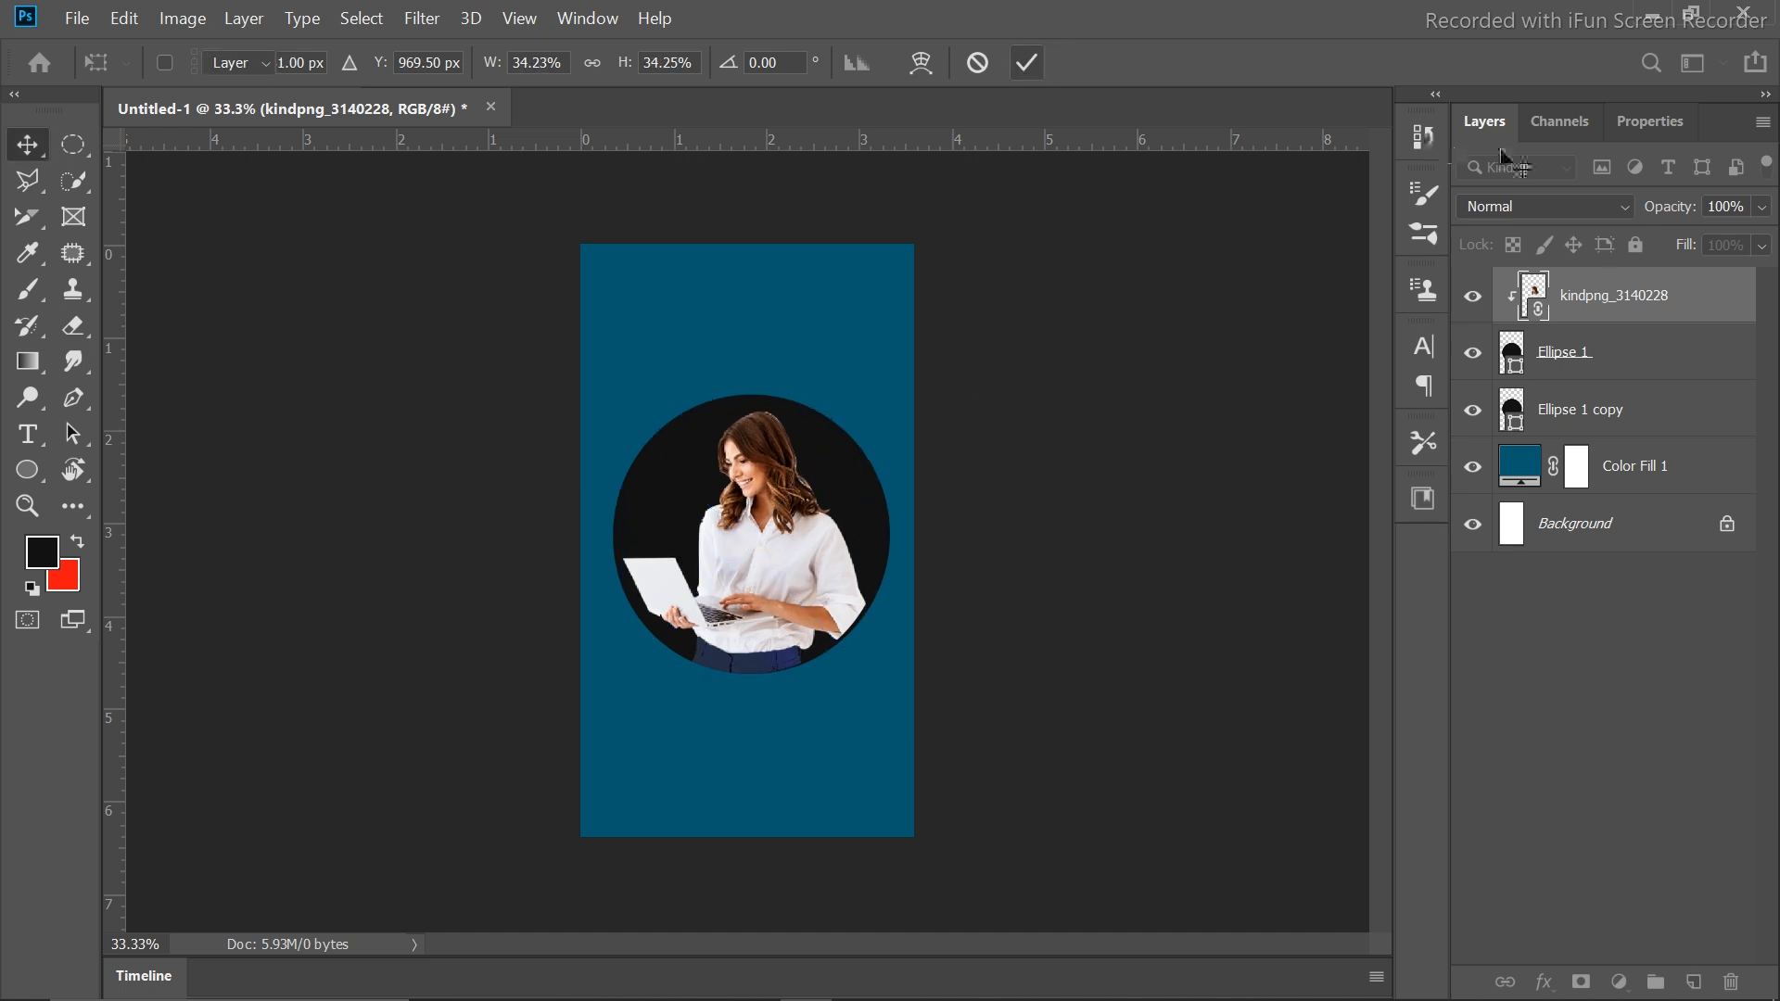
left_click(1513, 421)
Fill the Ellipse 1 copy circle with pure white (#ffffff)
double_click(1518, 424)
left_click_drag(1278, 269, 1042, 164)
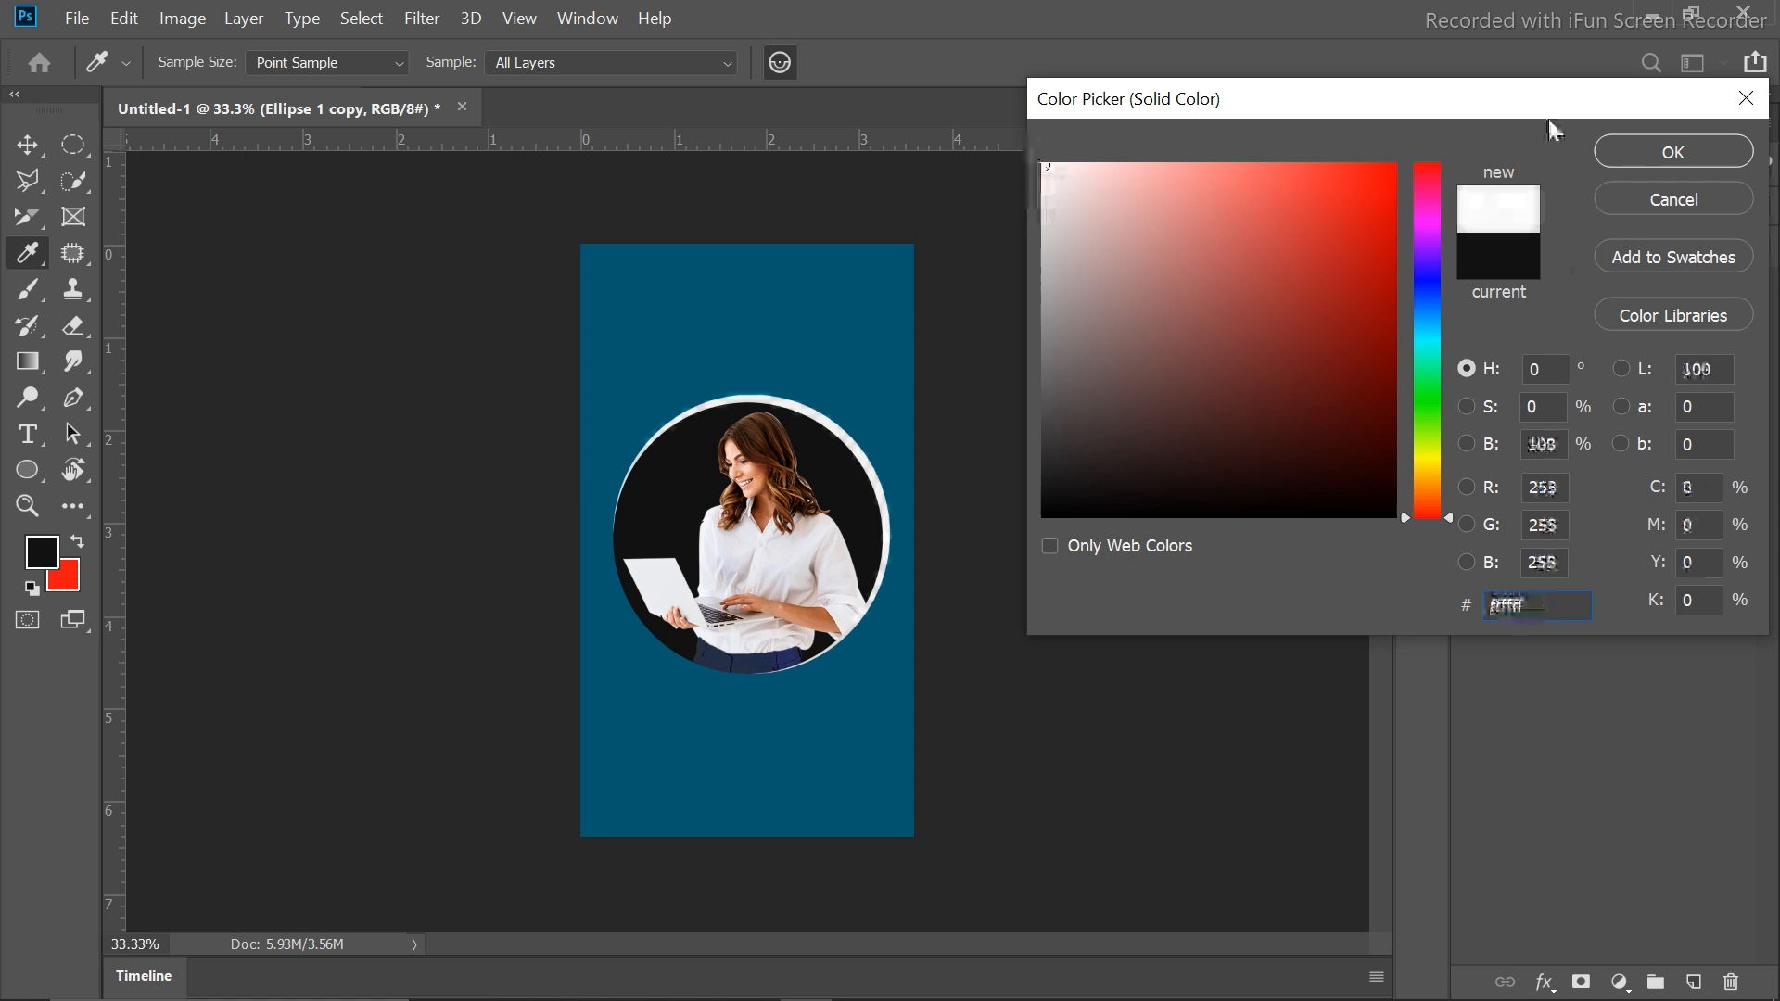
left_click(1654, 150)
Nudge the white circle so it forms an even ring around the photo
key("Down")
key("Down")
key("Down")
key("Down")
key("Down")
key("Down")
key("Down")
key("Down")
key("Down")
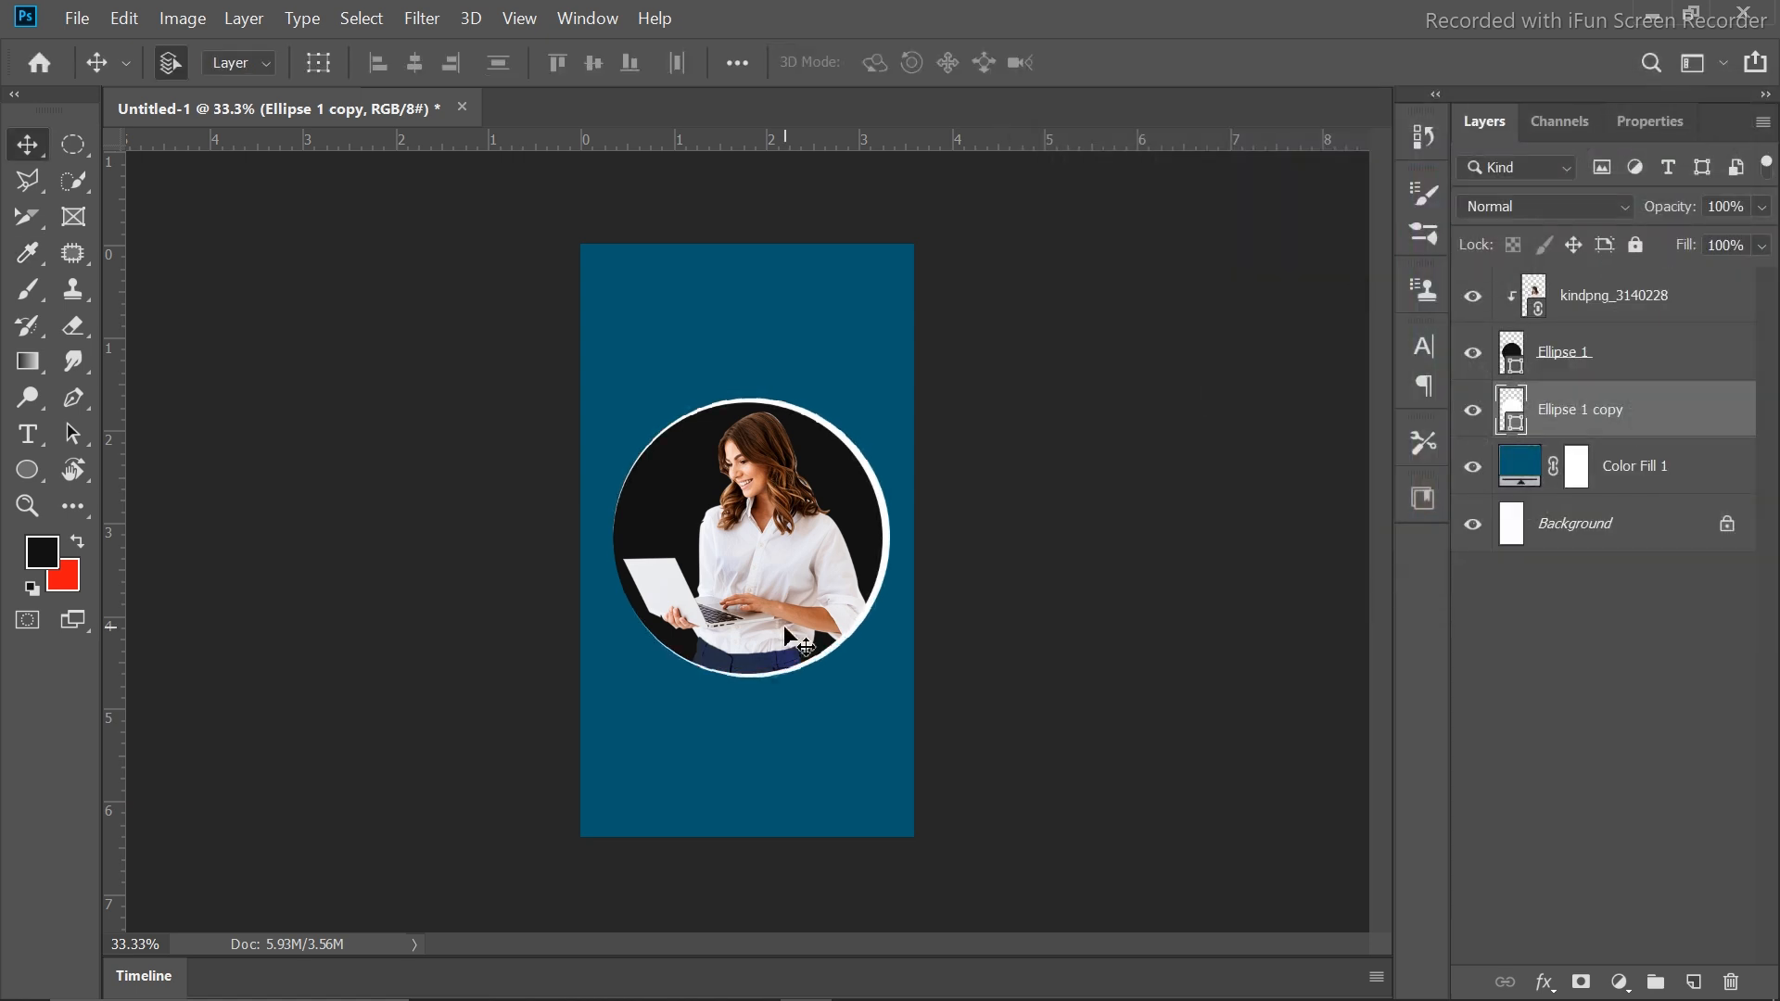
key("Left")
key("Left")
key("Left")
key("Left")
key("Left")
key("Left")
key("Left")
key("Left")
key("Left")
key("Left")
key("Left")
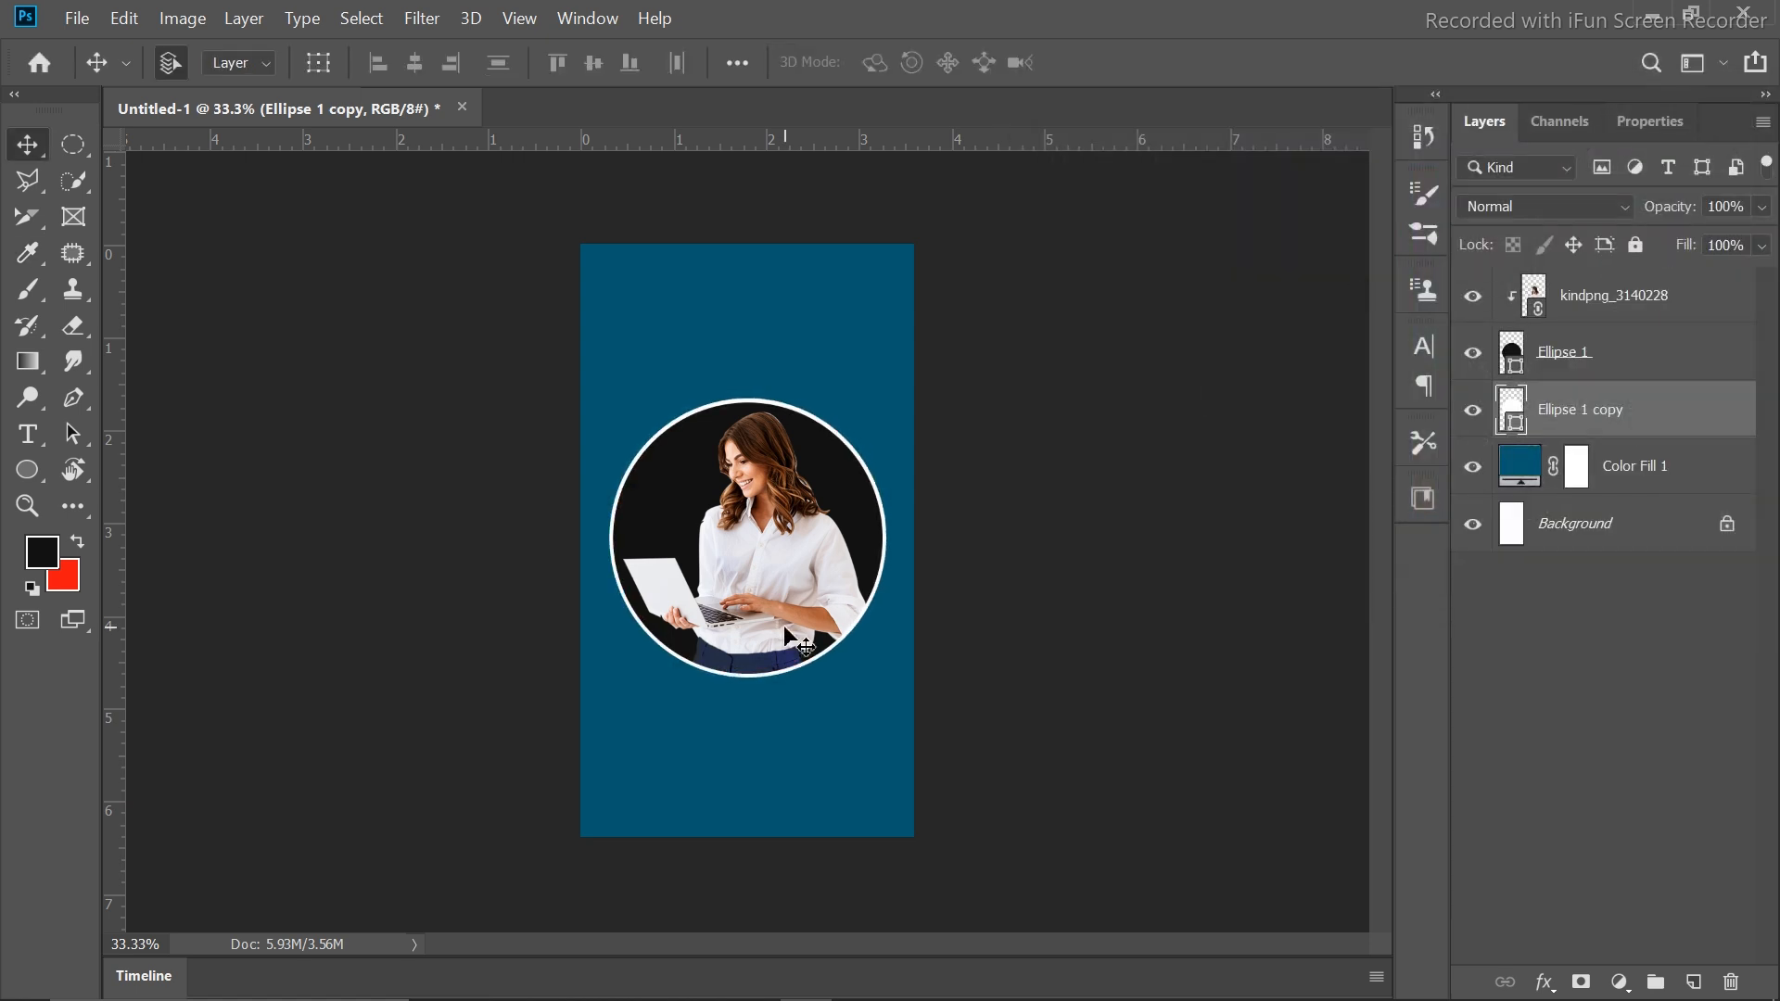
key("Right")
key("Right")
key("Down")
key("Down")
key("Down")
key("Up")
key("Up")
key("Left")
key("Left")
Add white 'Online' text near the top, scaled down and tilted about -18°
left_click(28, 434)
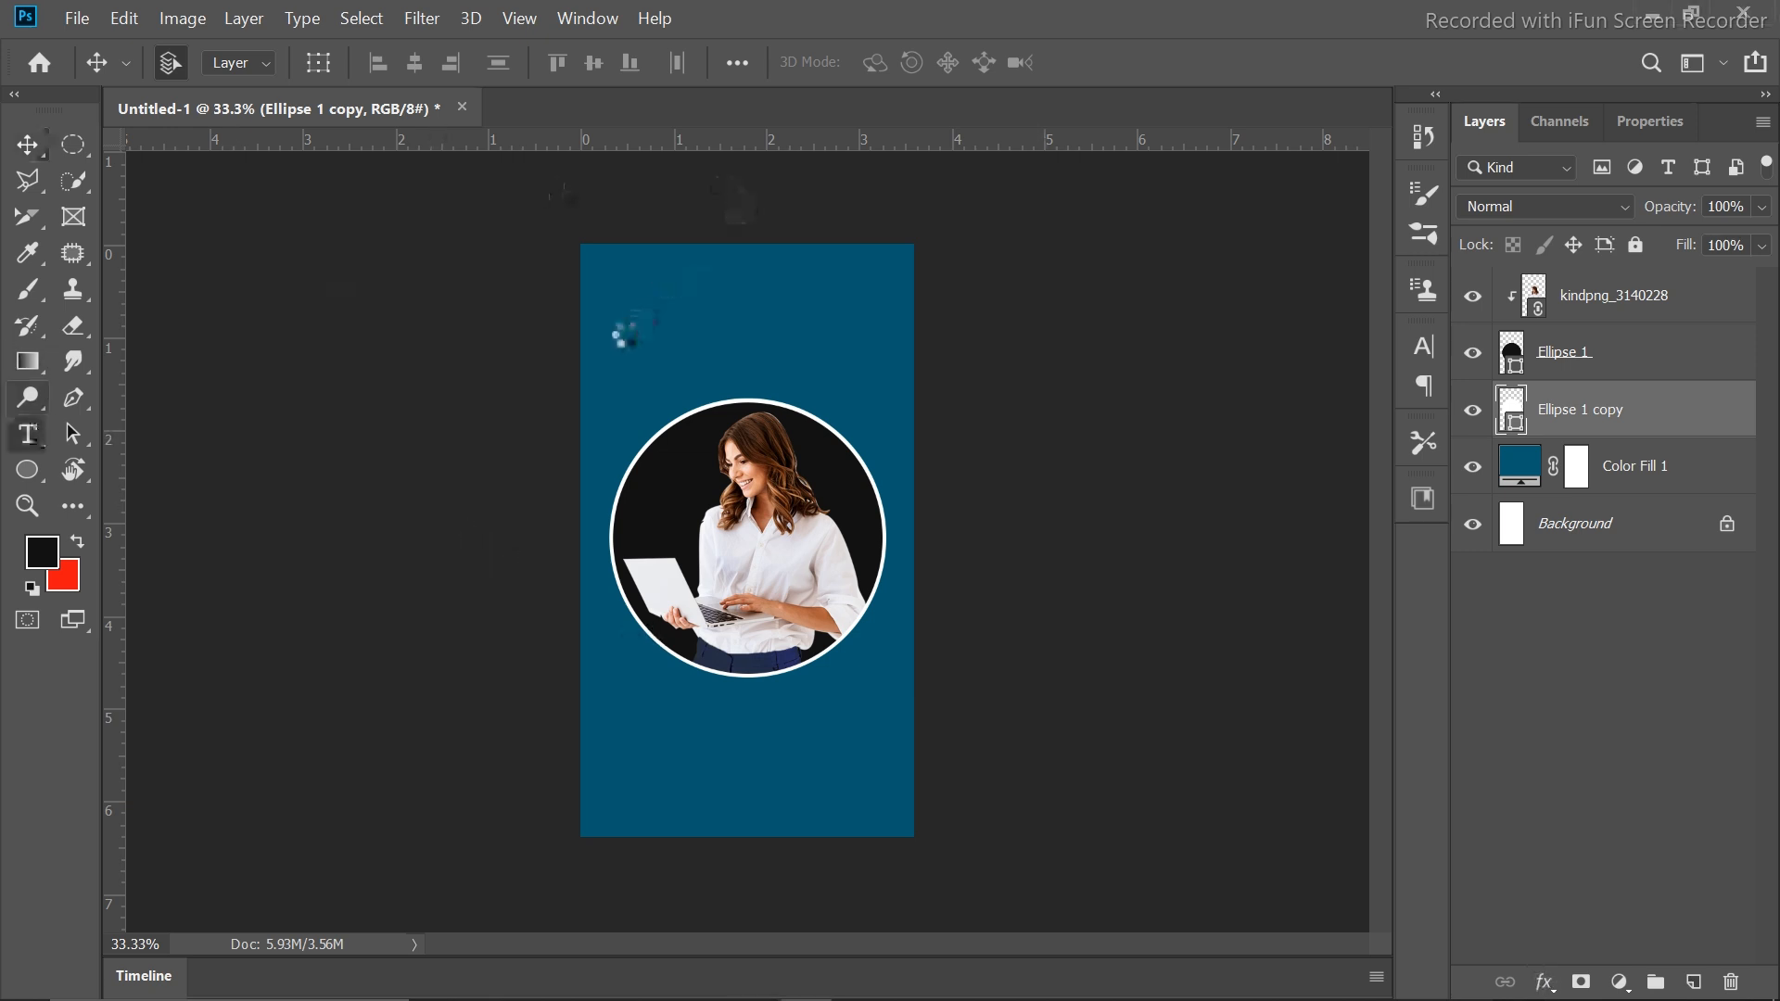
left_click(609, 306)
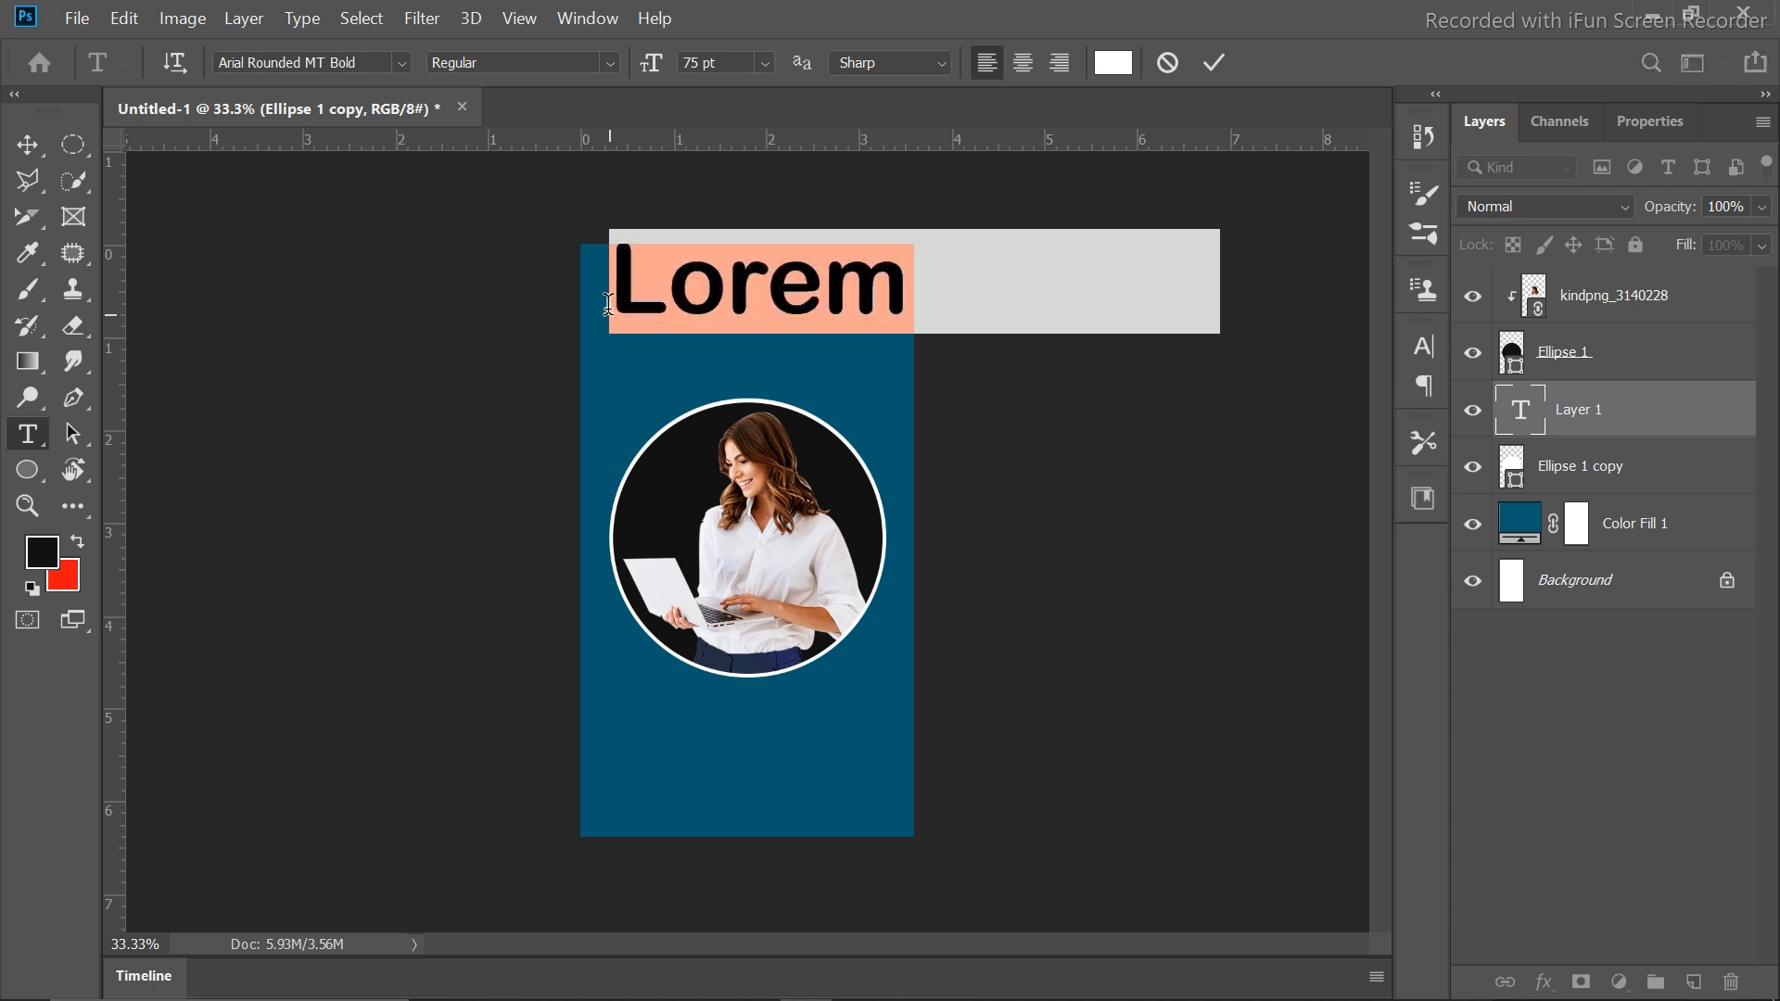
type("O")
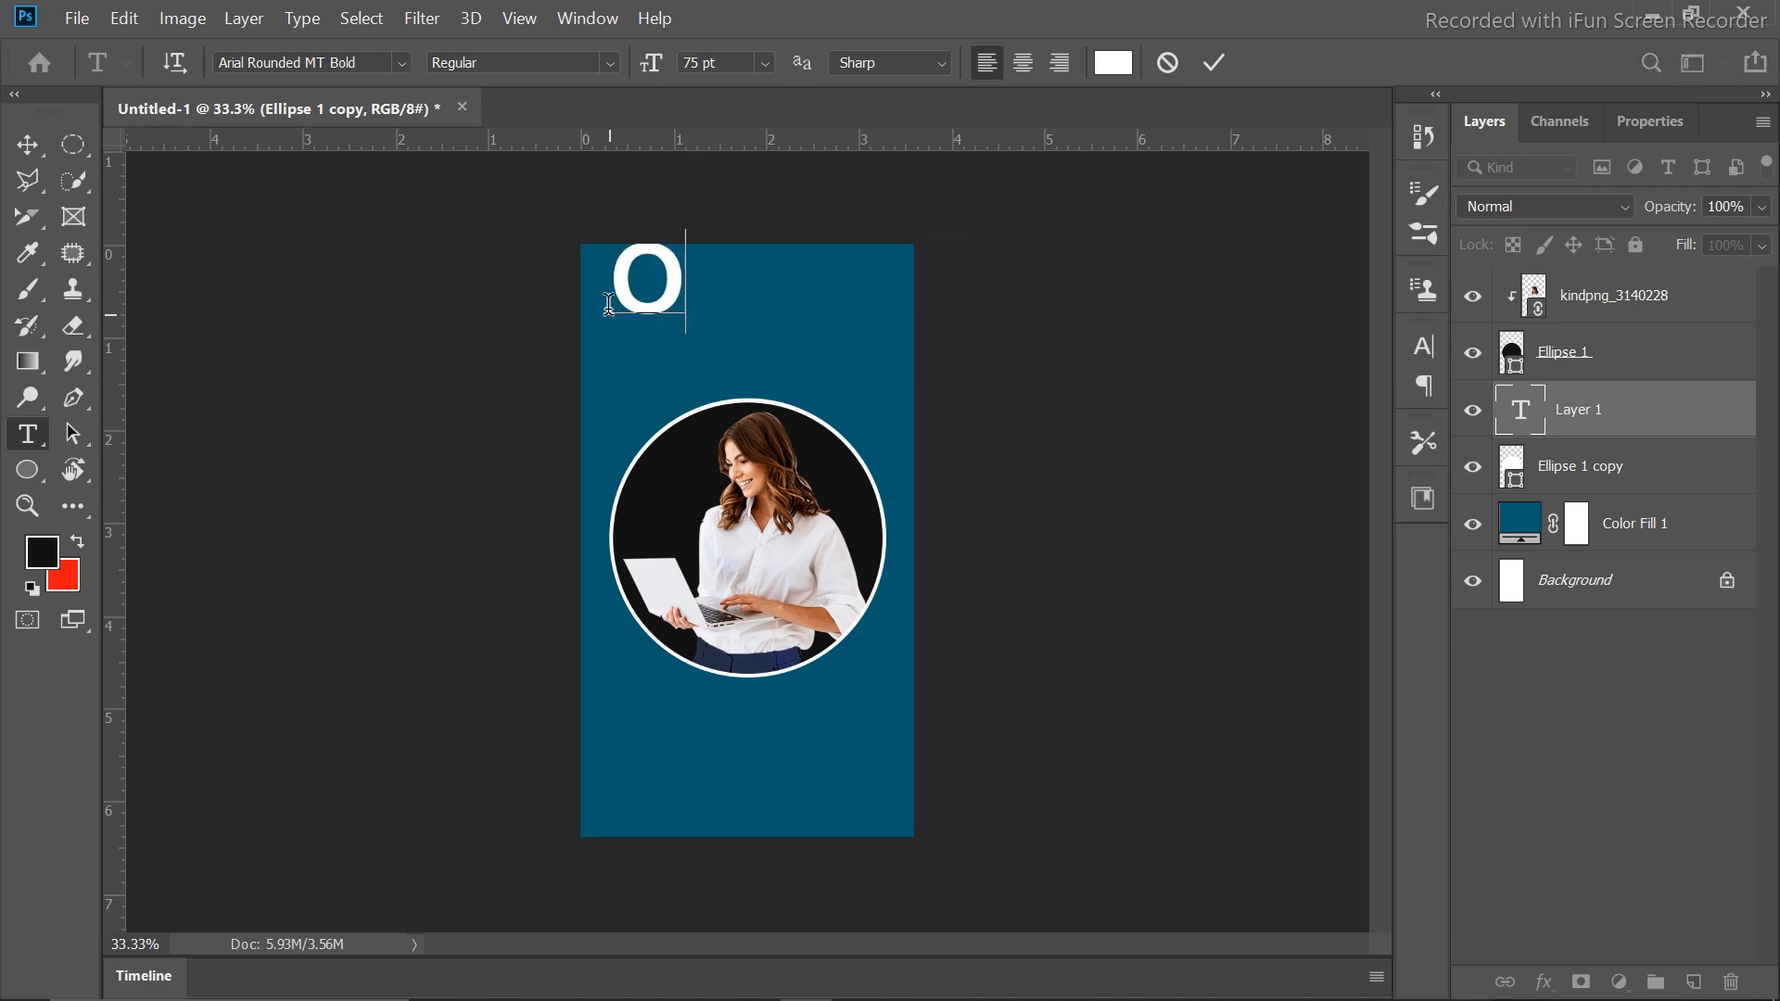
type("nline")
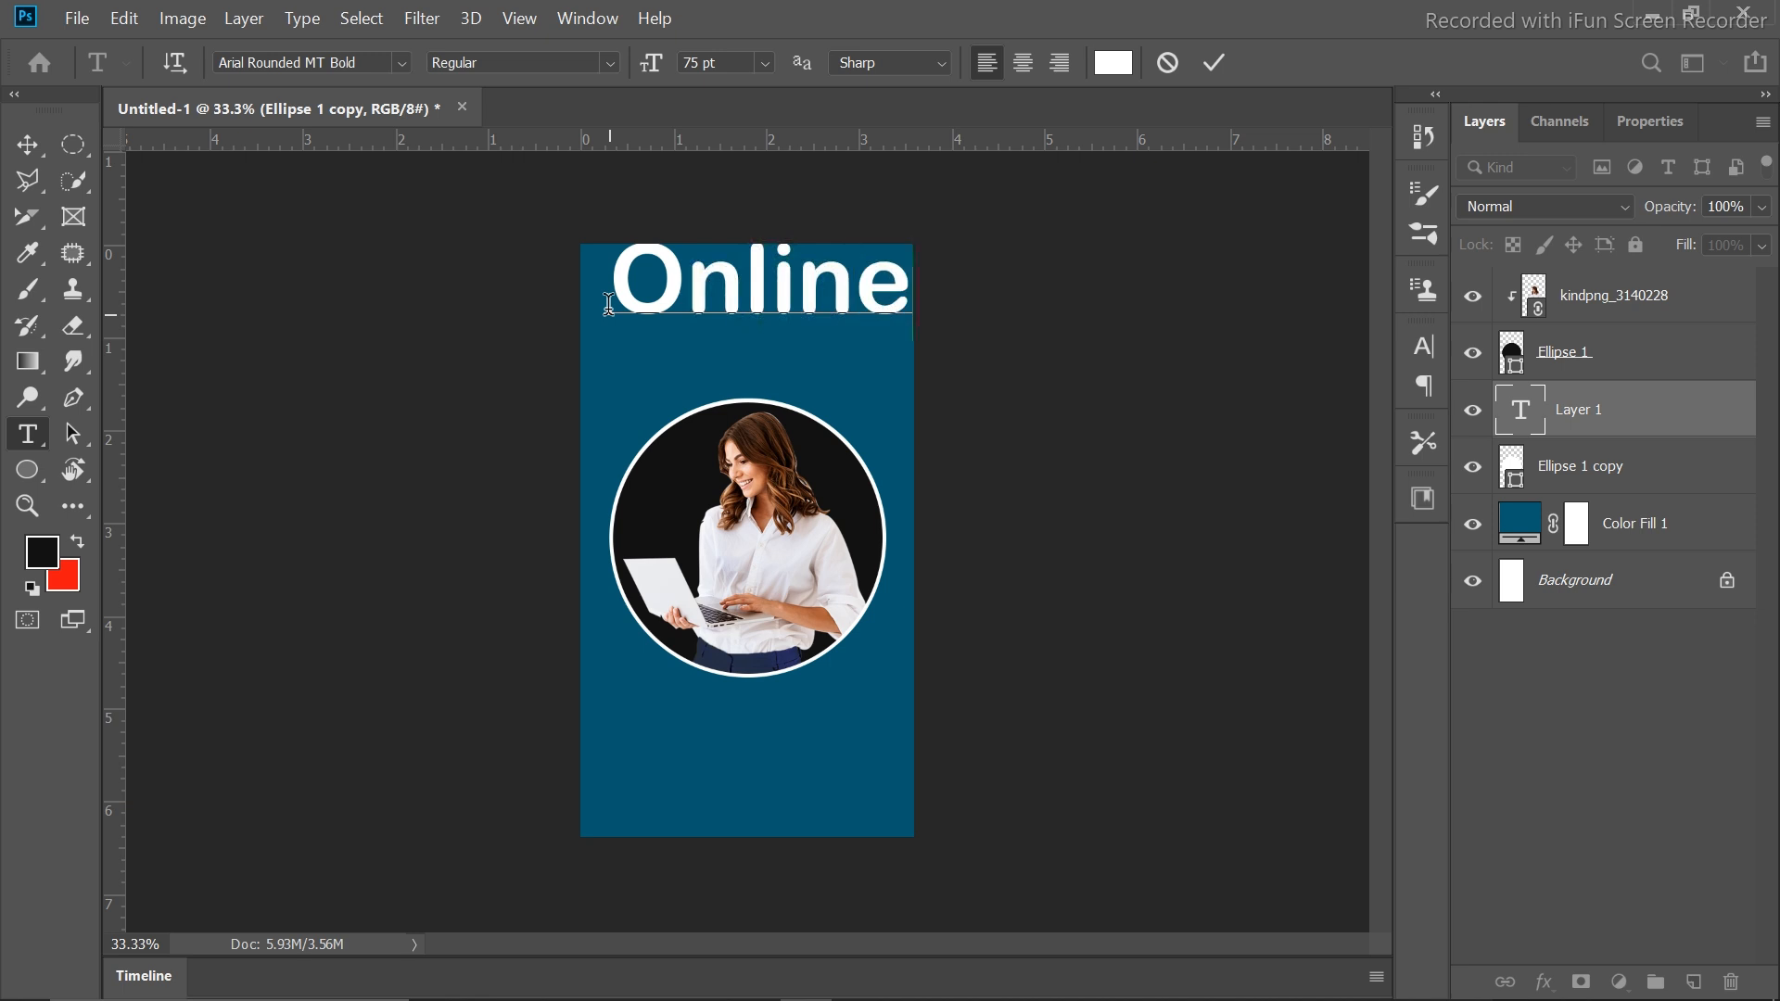
left_click(1203, 64)
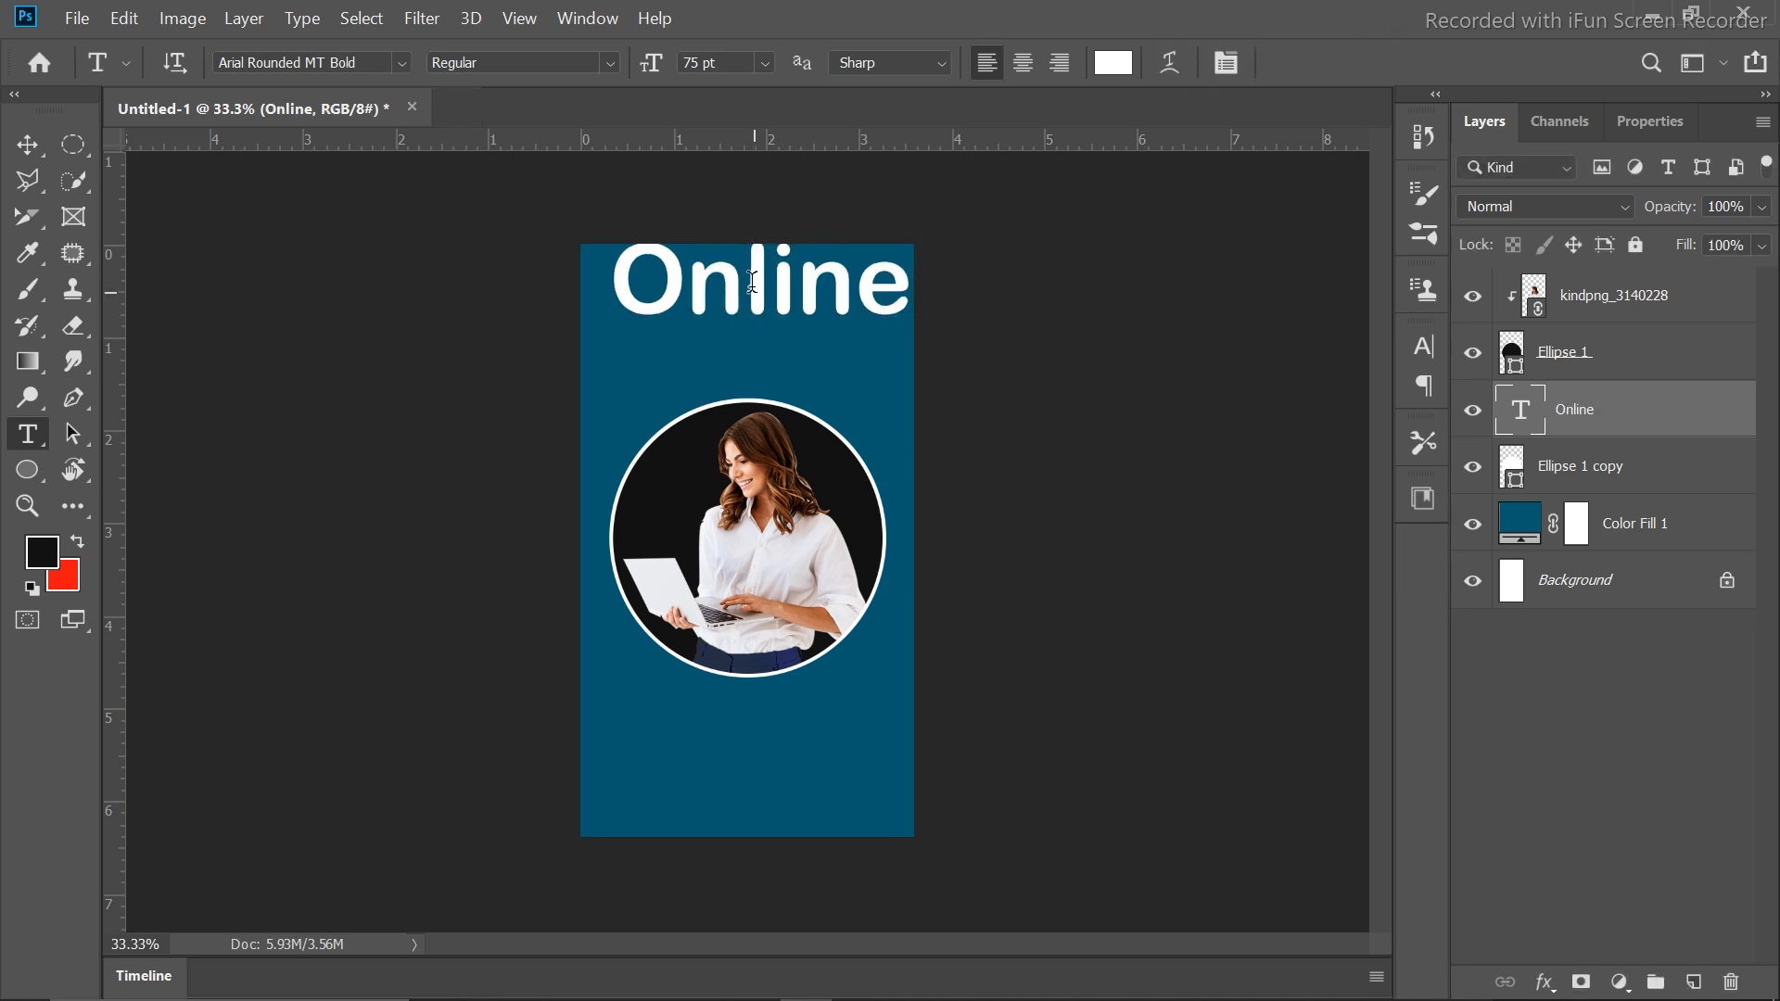
key("ctrl+t")
left_click_drag(909, 220, 785, 226)
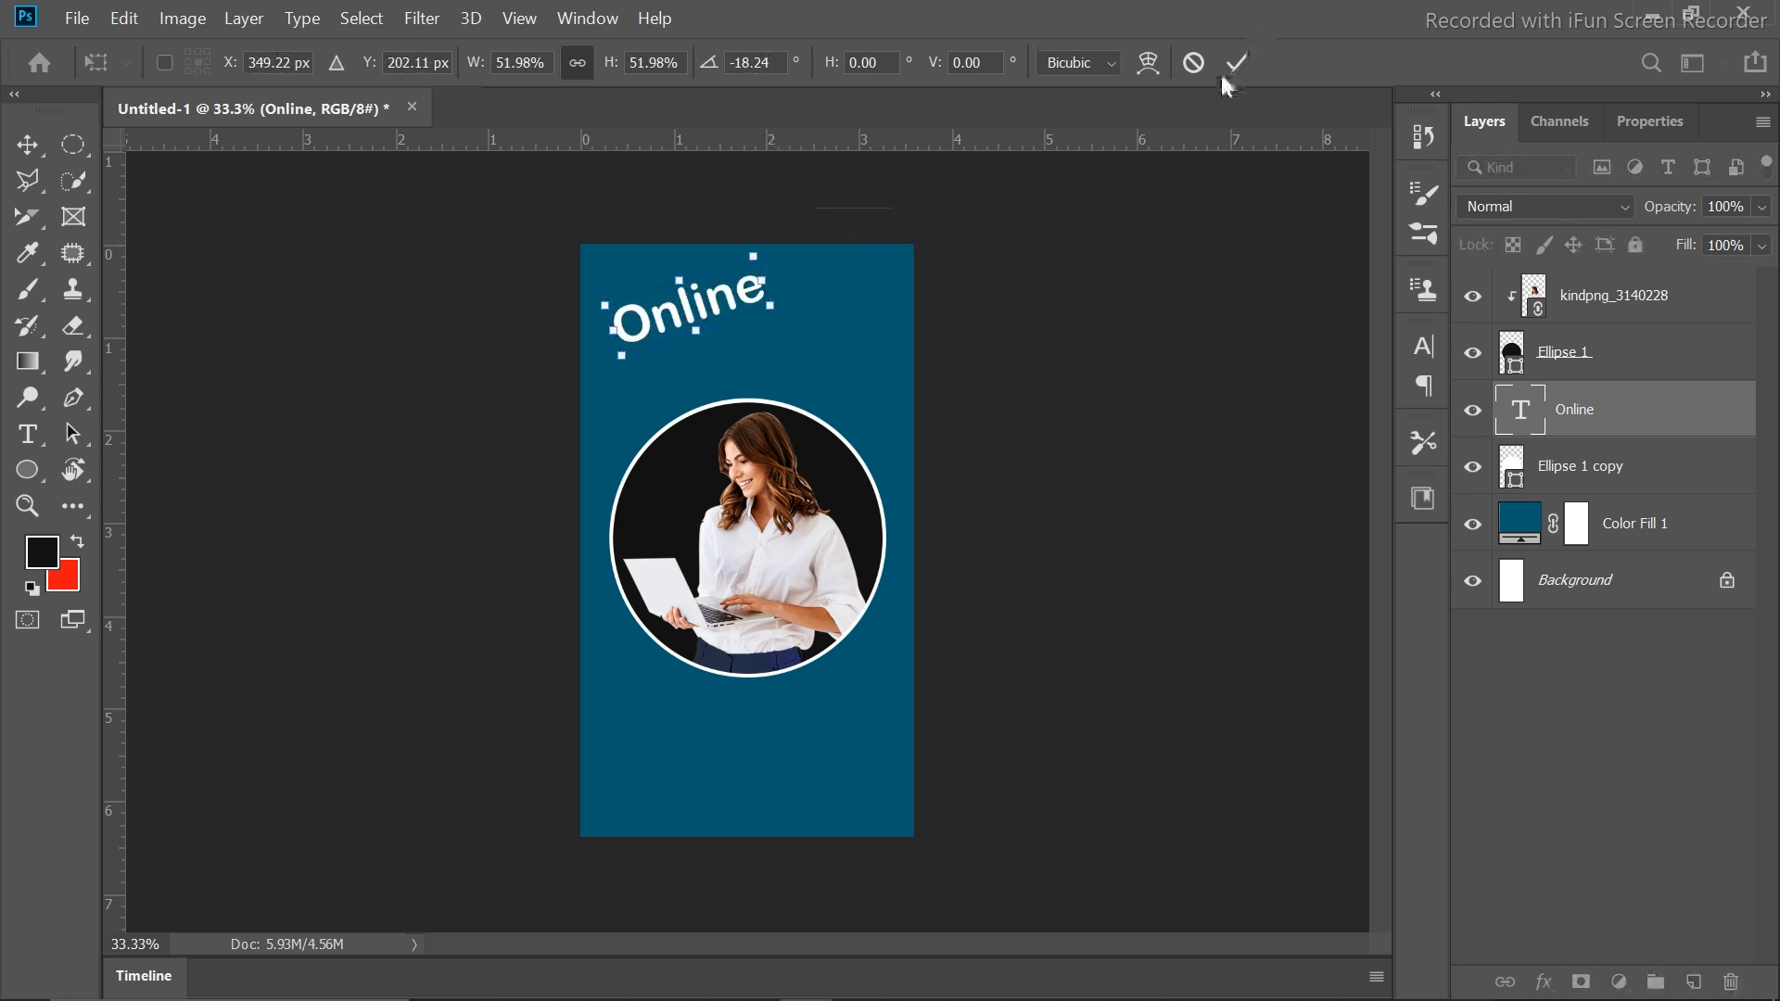
left_click(1237, 62)
left_click(27, 434)
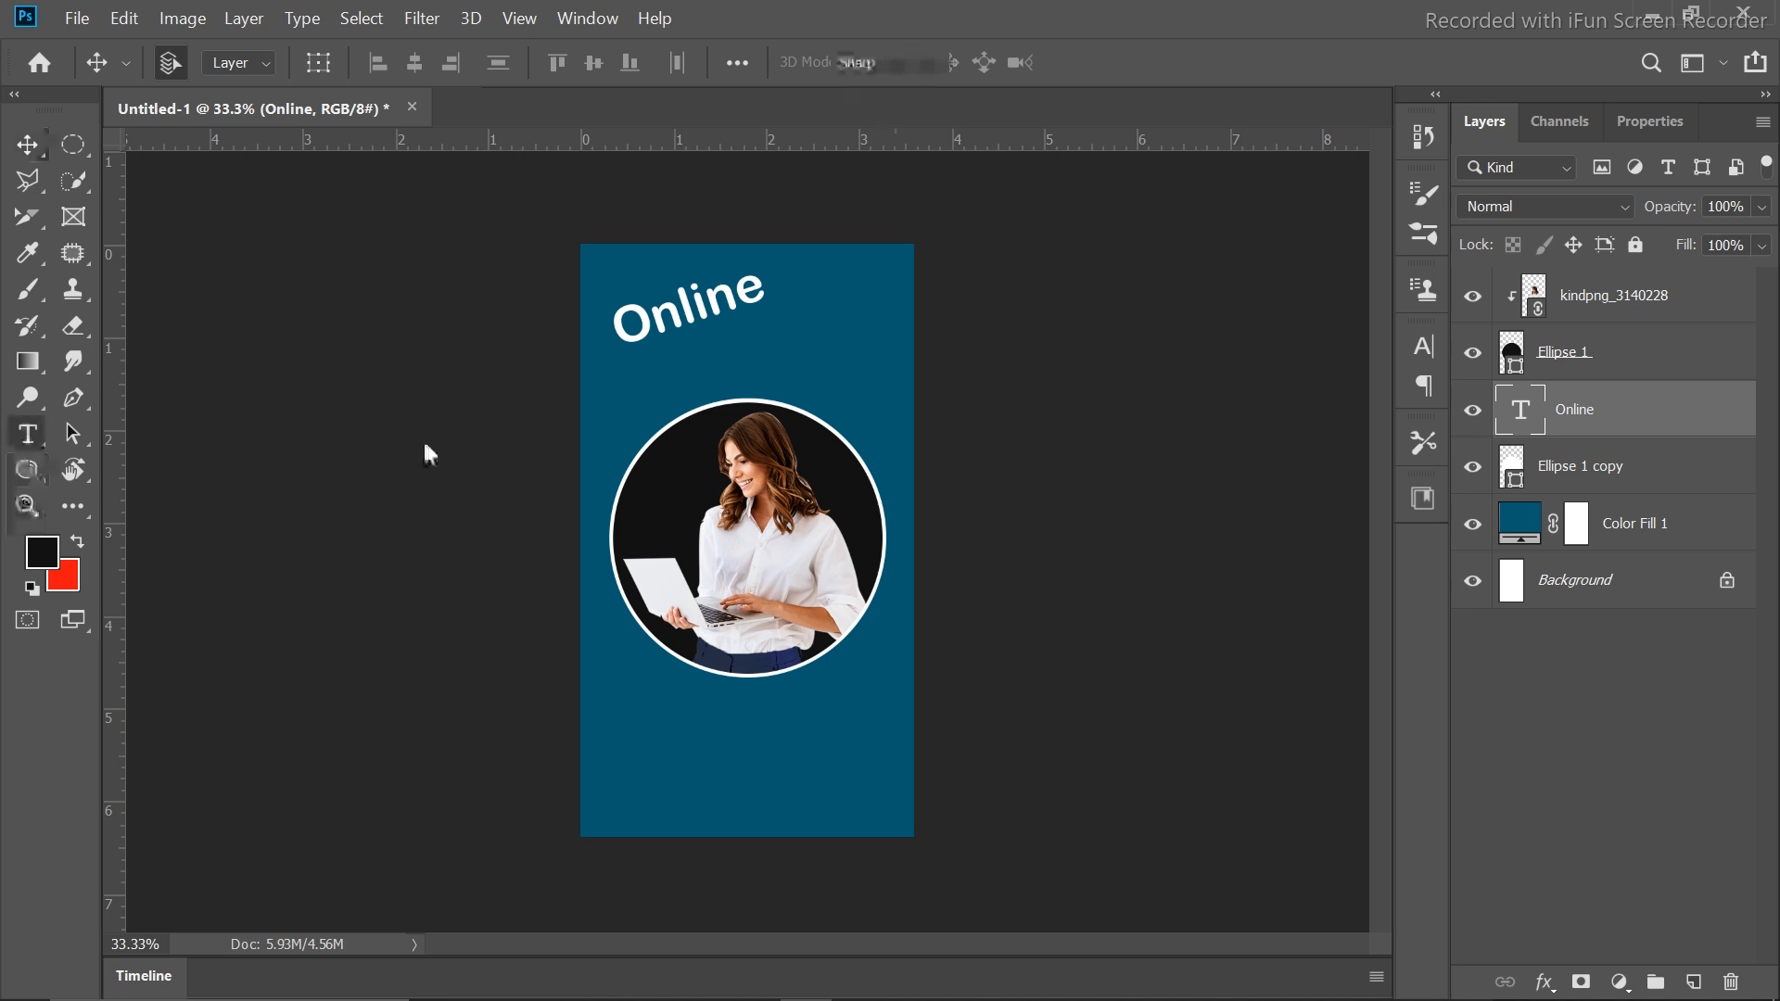
Type 'Marketing', scale it to about 47%, and move it just under Online
left_click(638, 380)
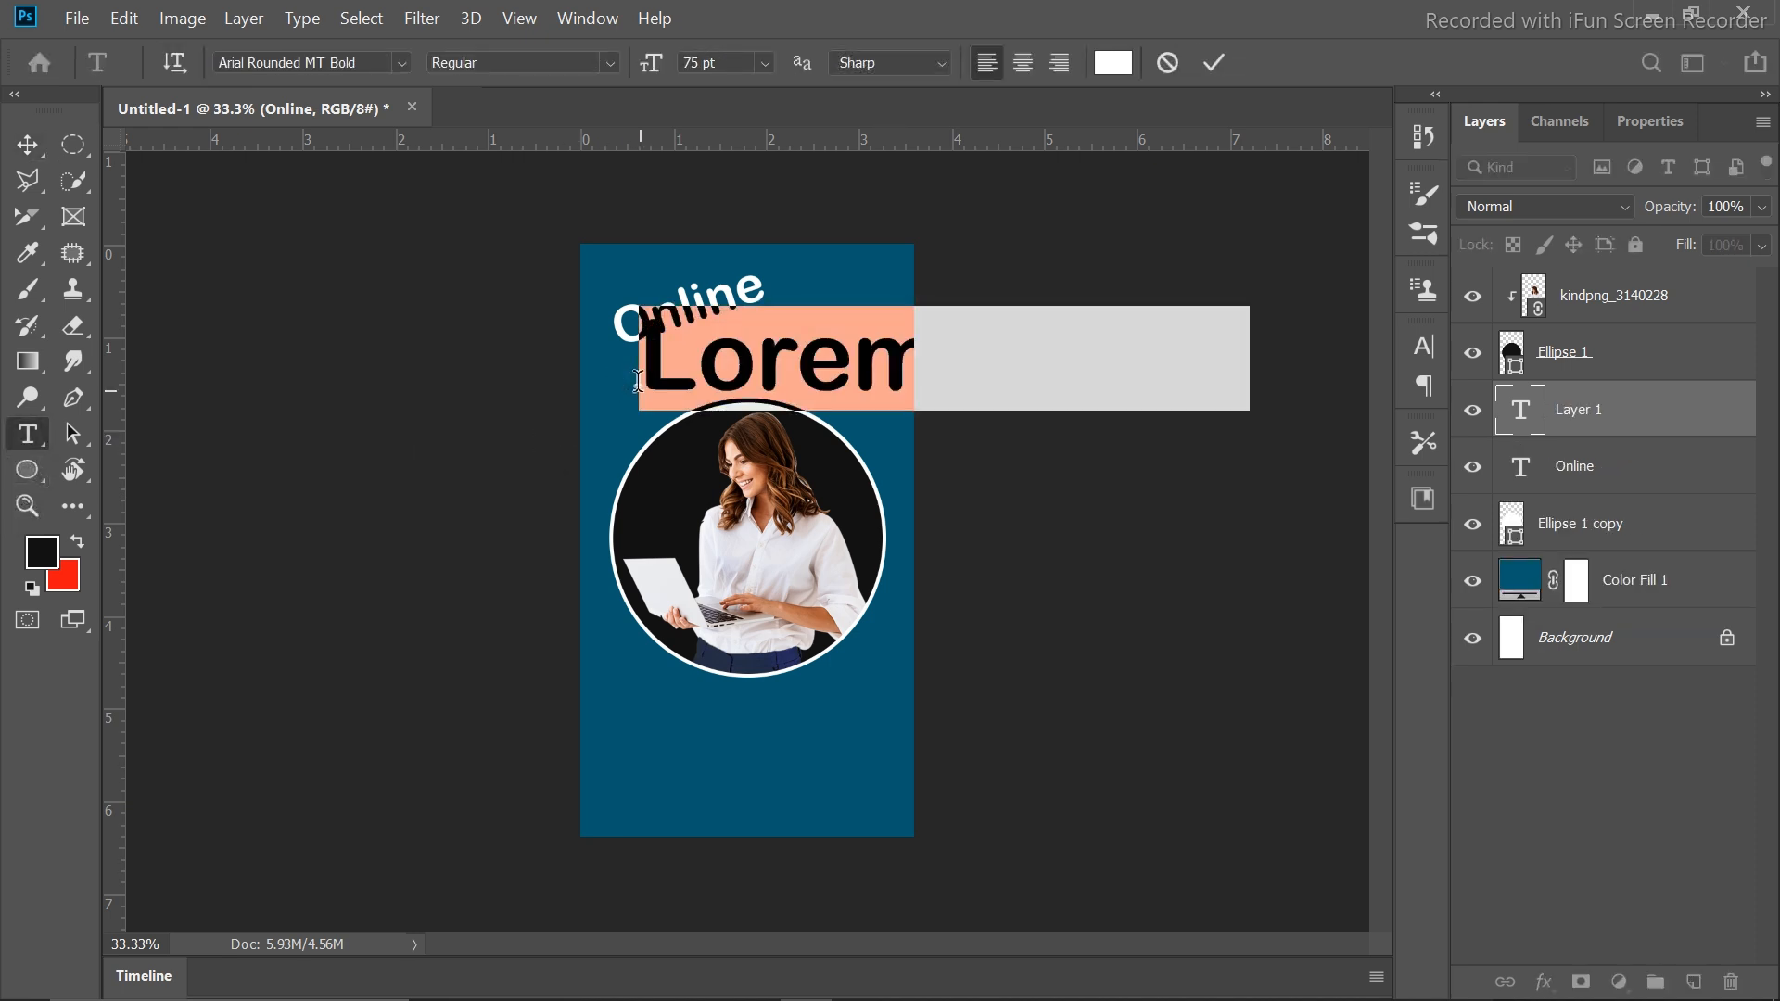
type("Marke")
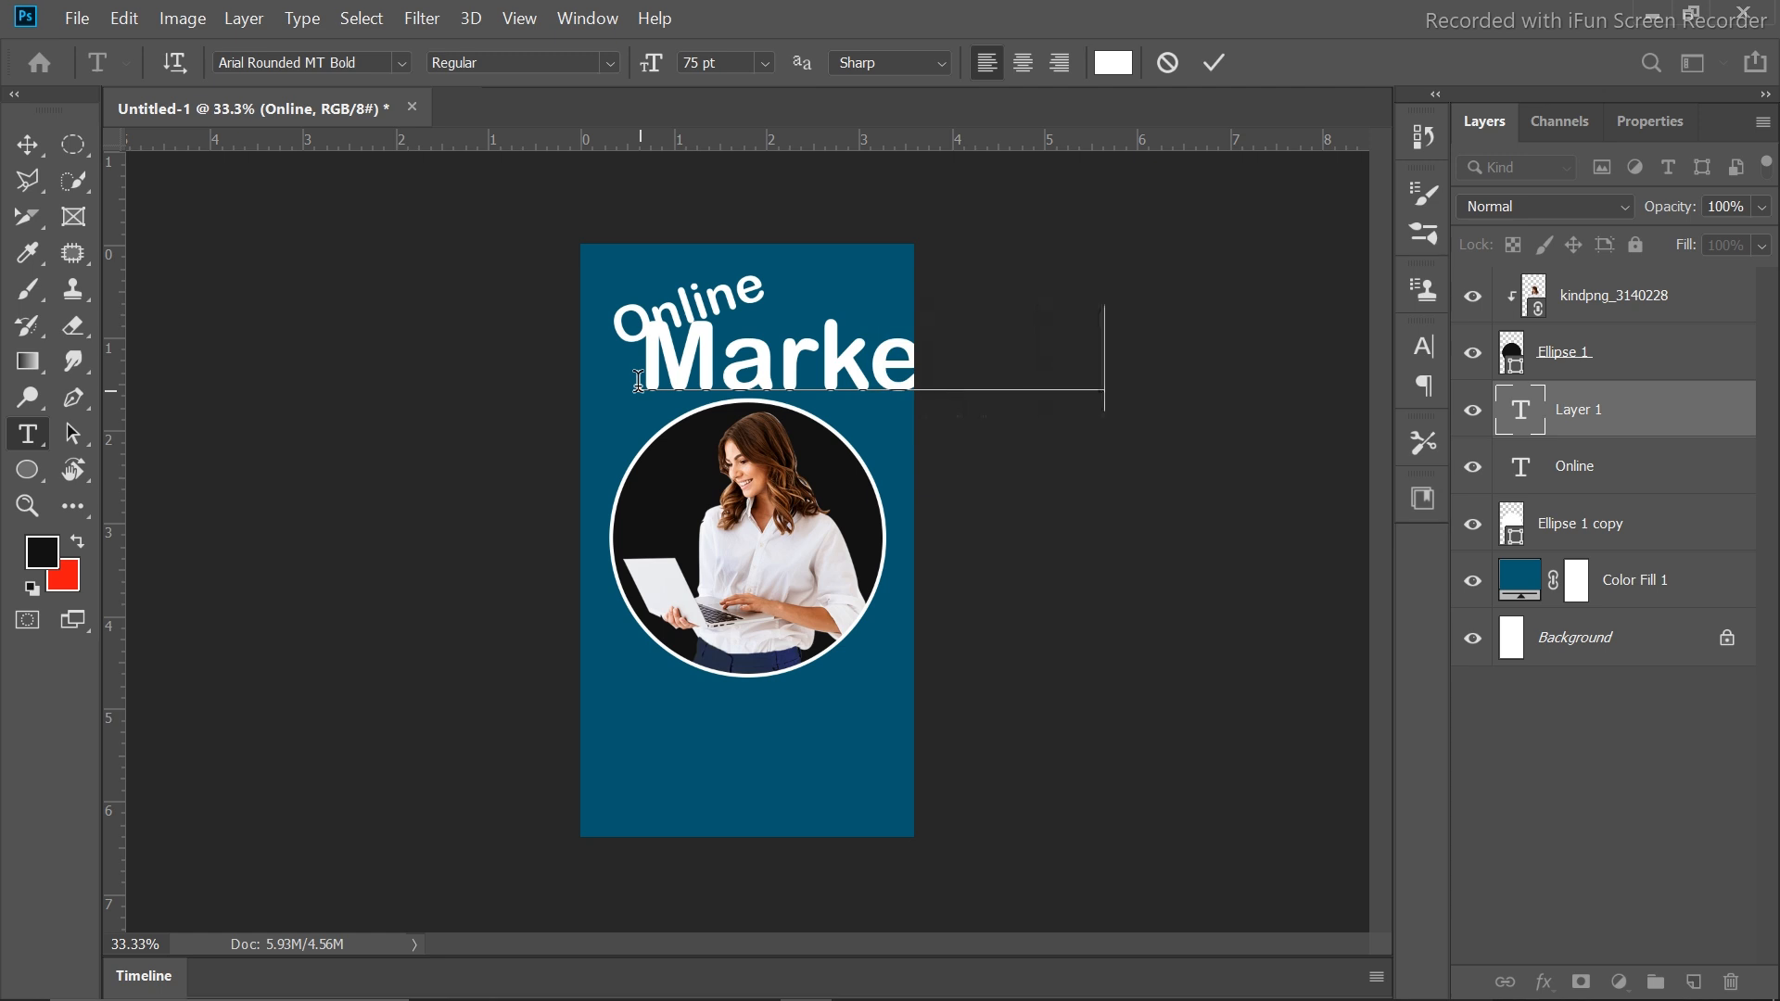
left_click(1215, 63)
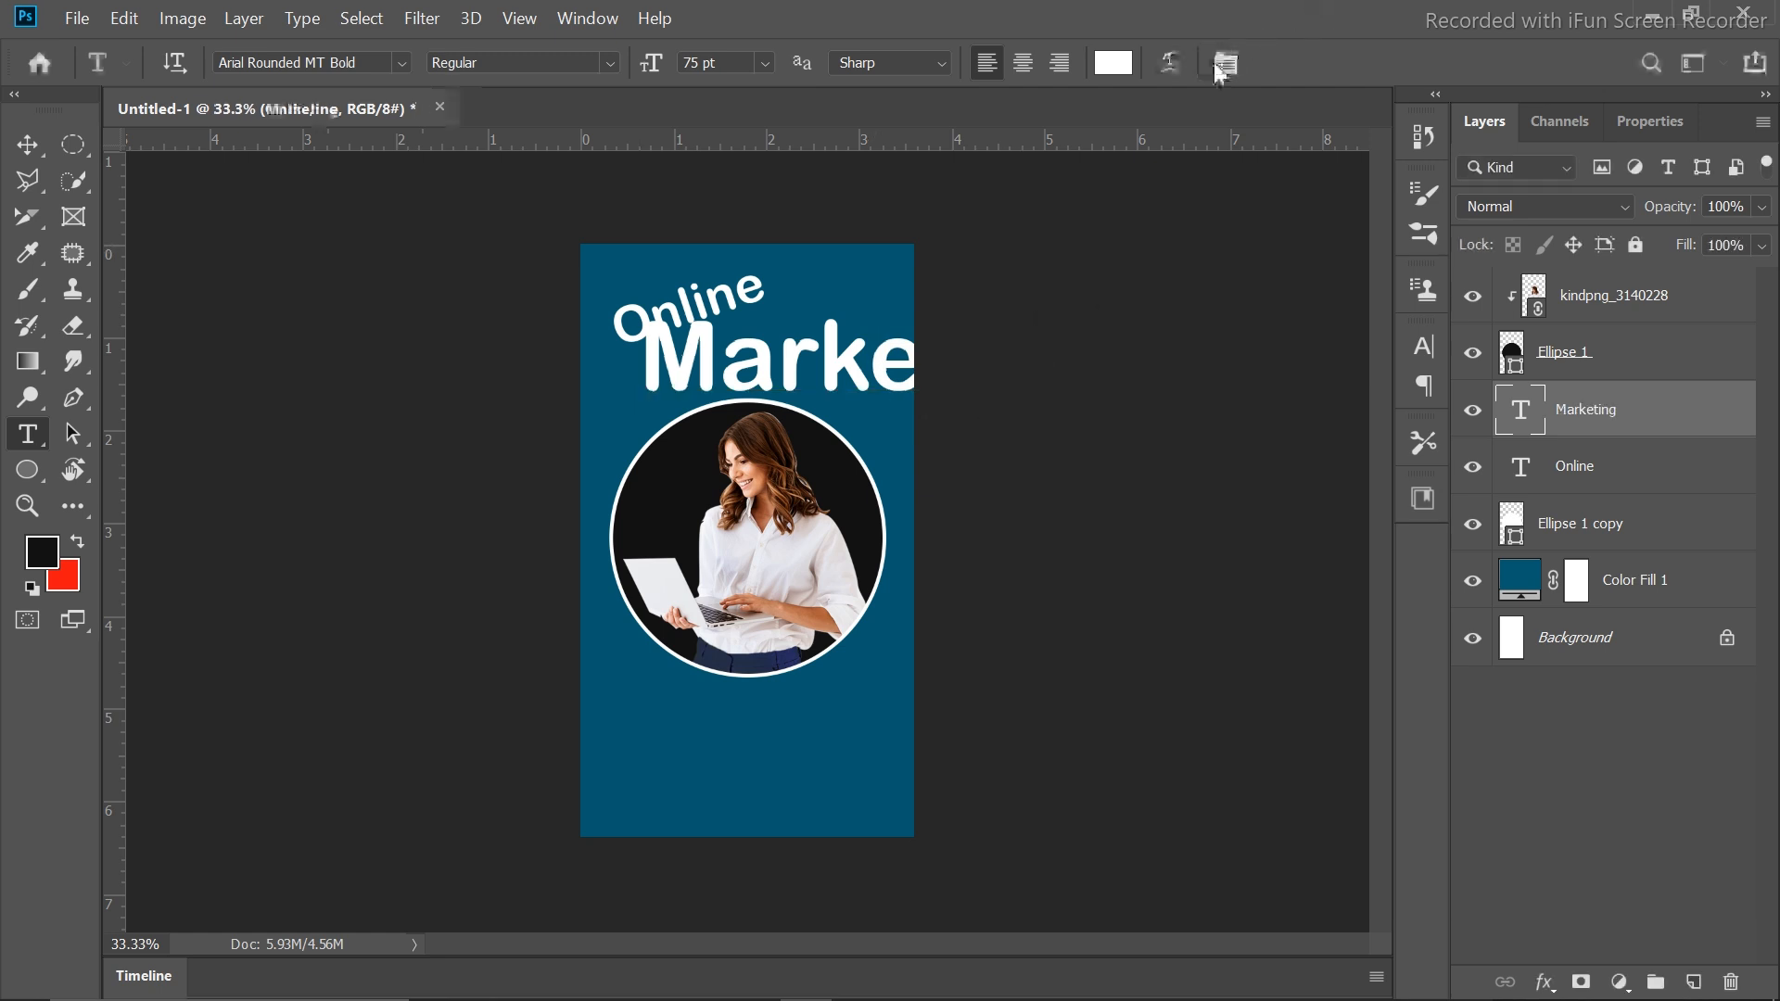
key("ctrl+t")
left_click_drag(1104, 304, 856, 360)
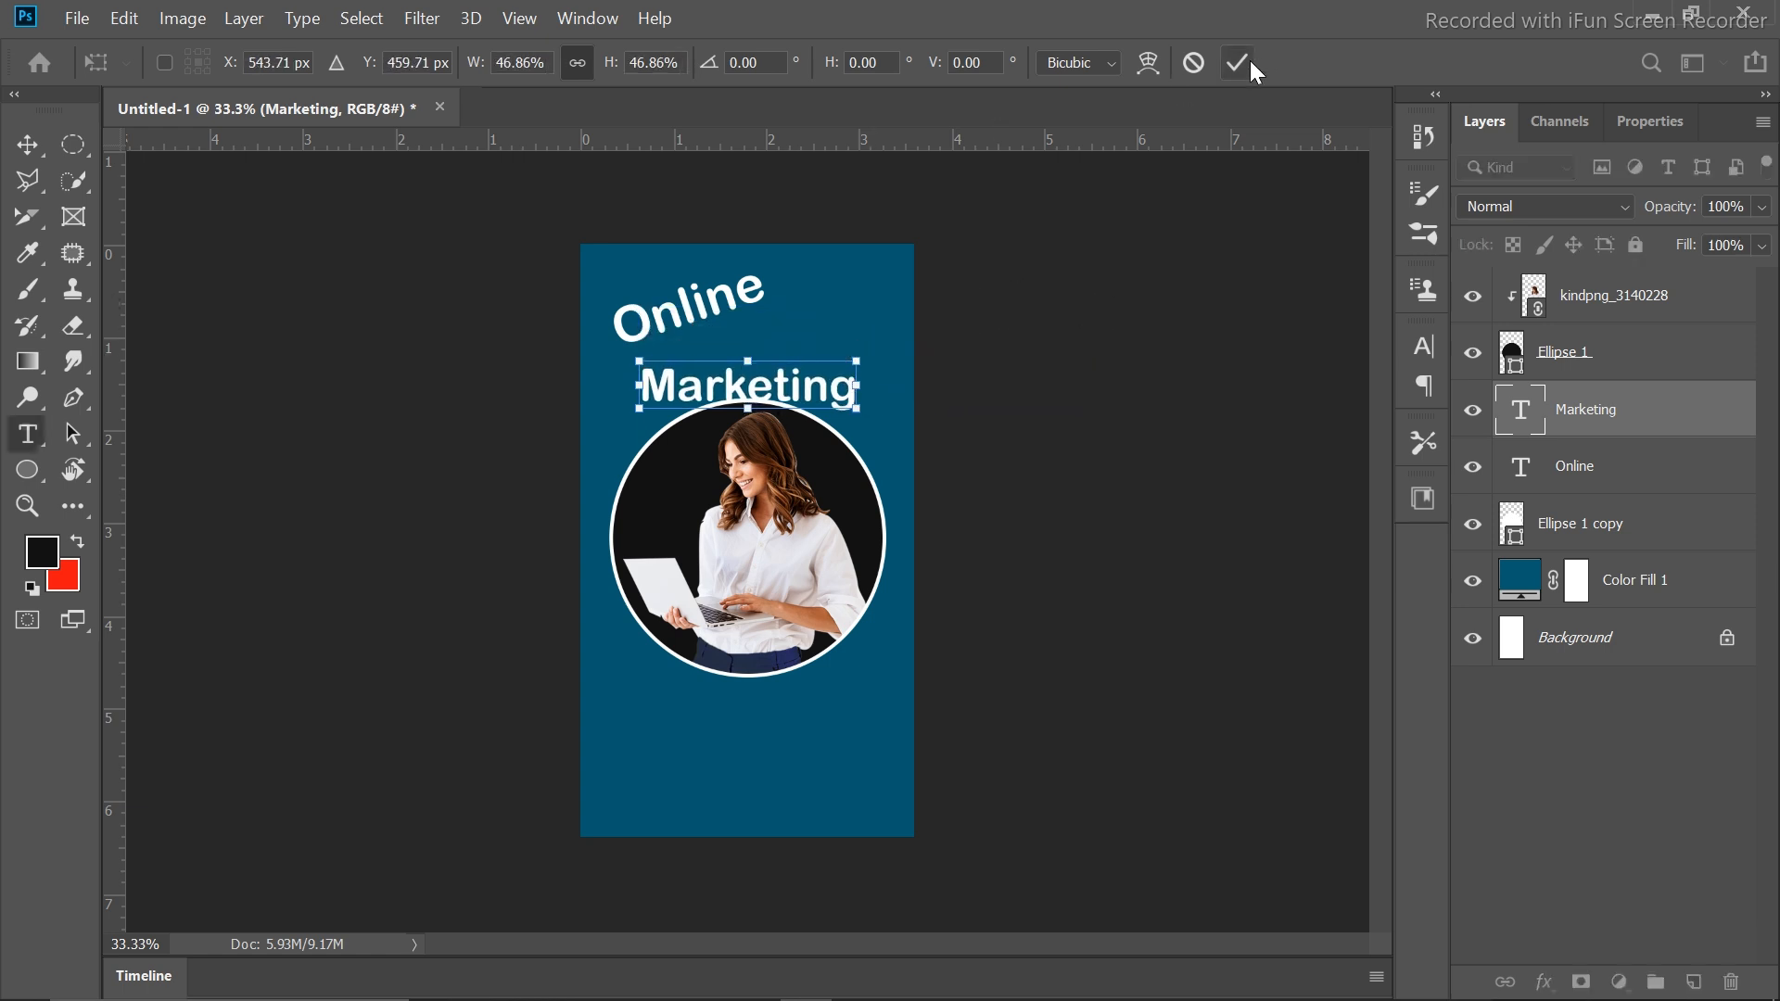
left_click(1242, 62)
key("v")
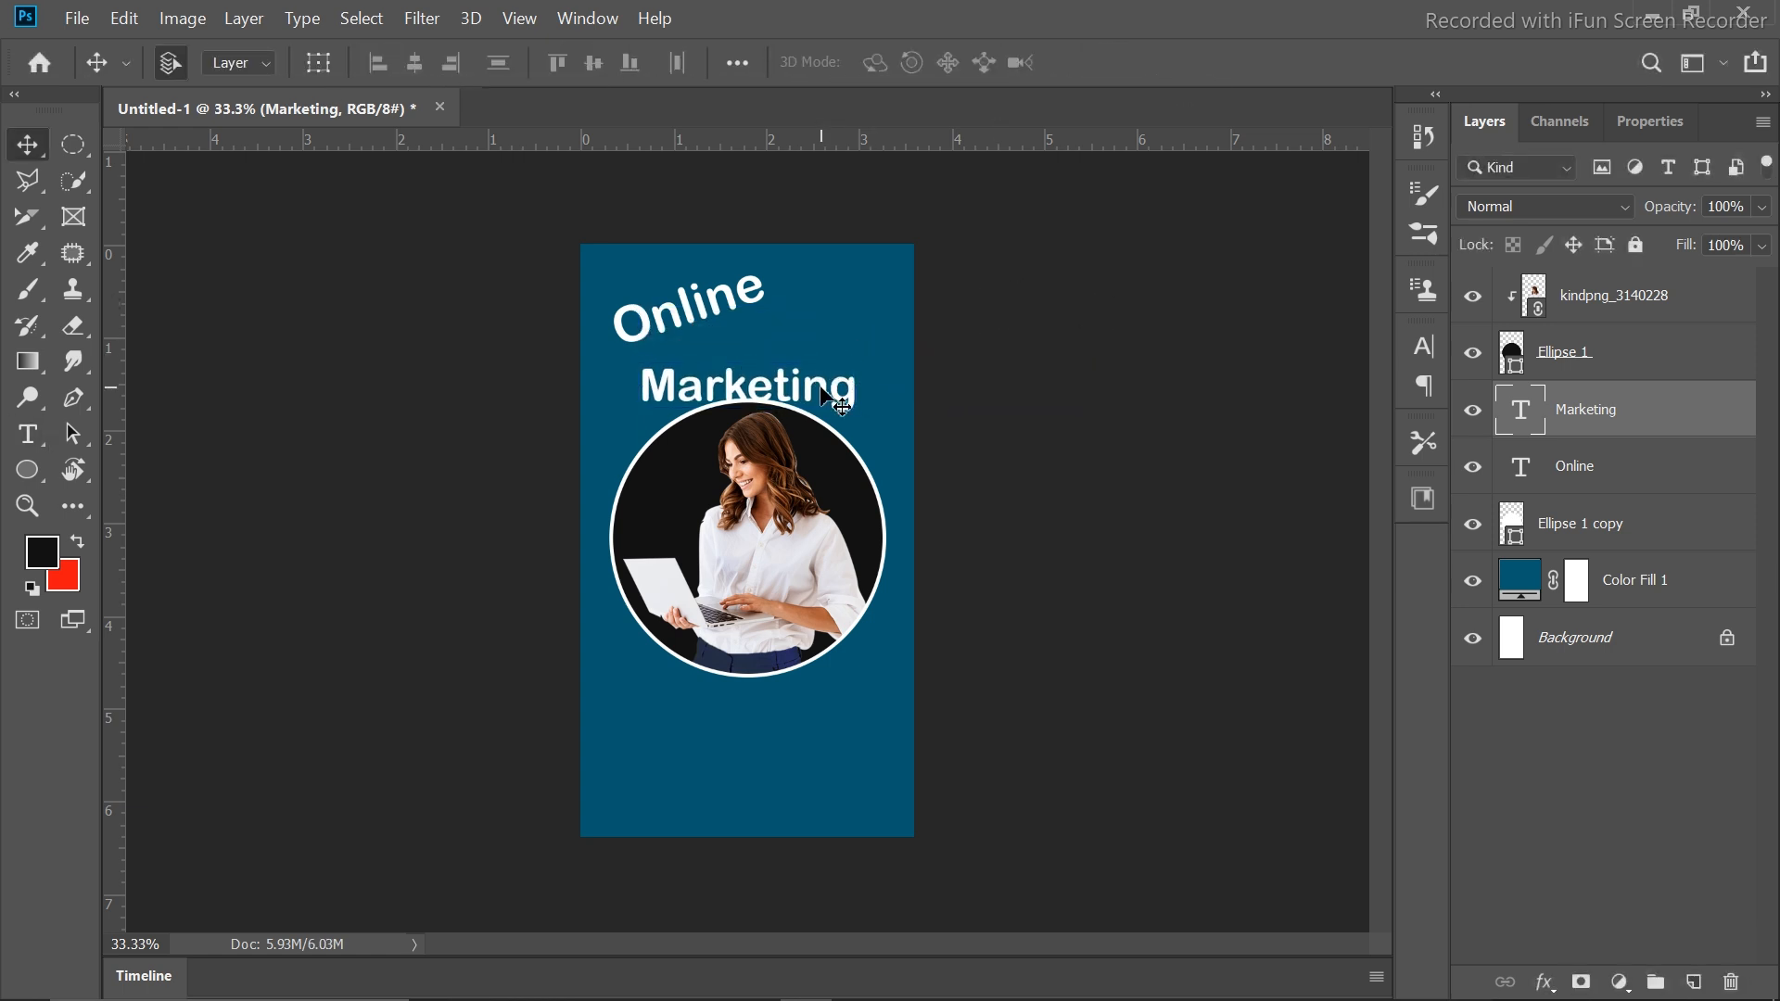
left_click_drag(828, 394, 824, 362)
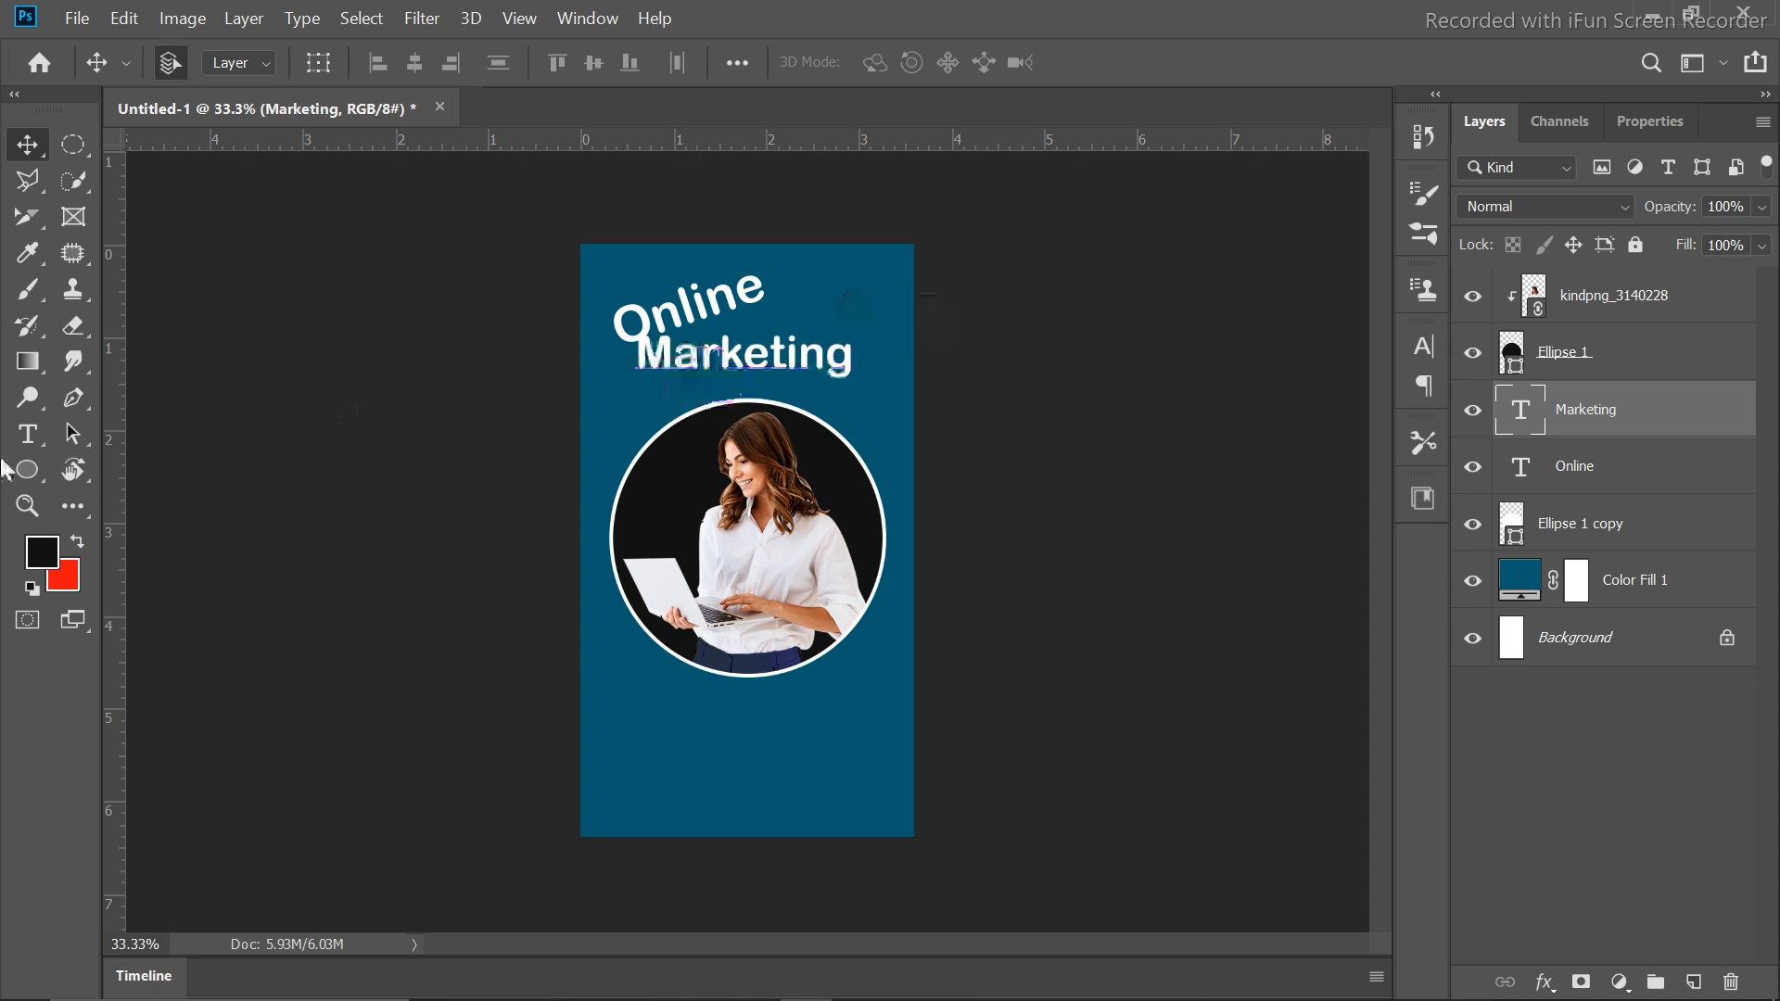
left_click(37, 475)
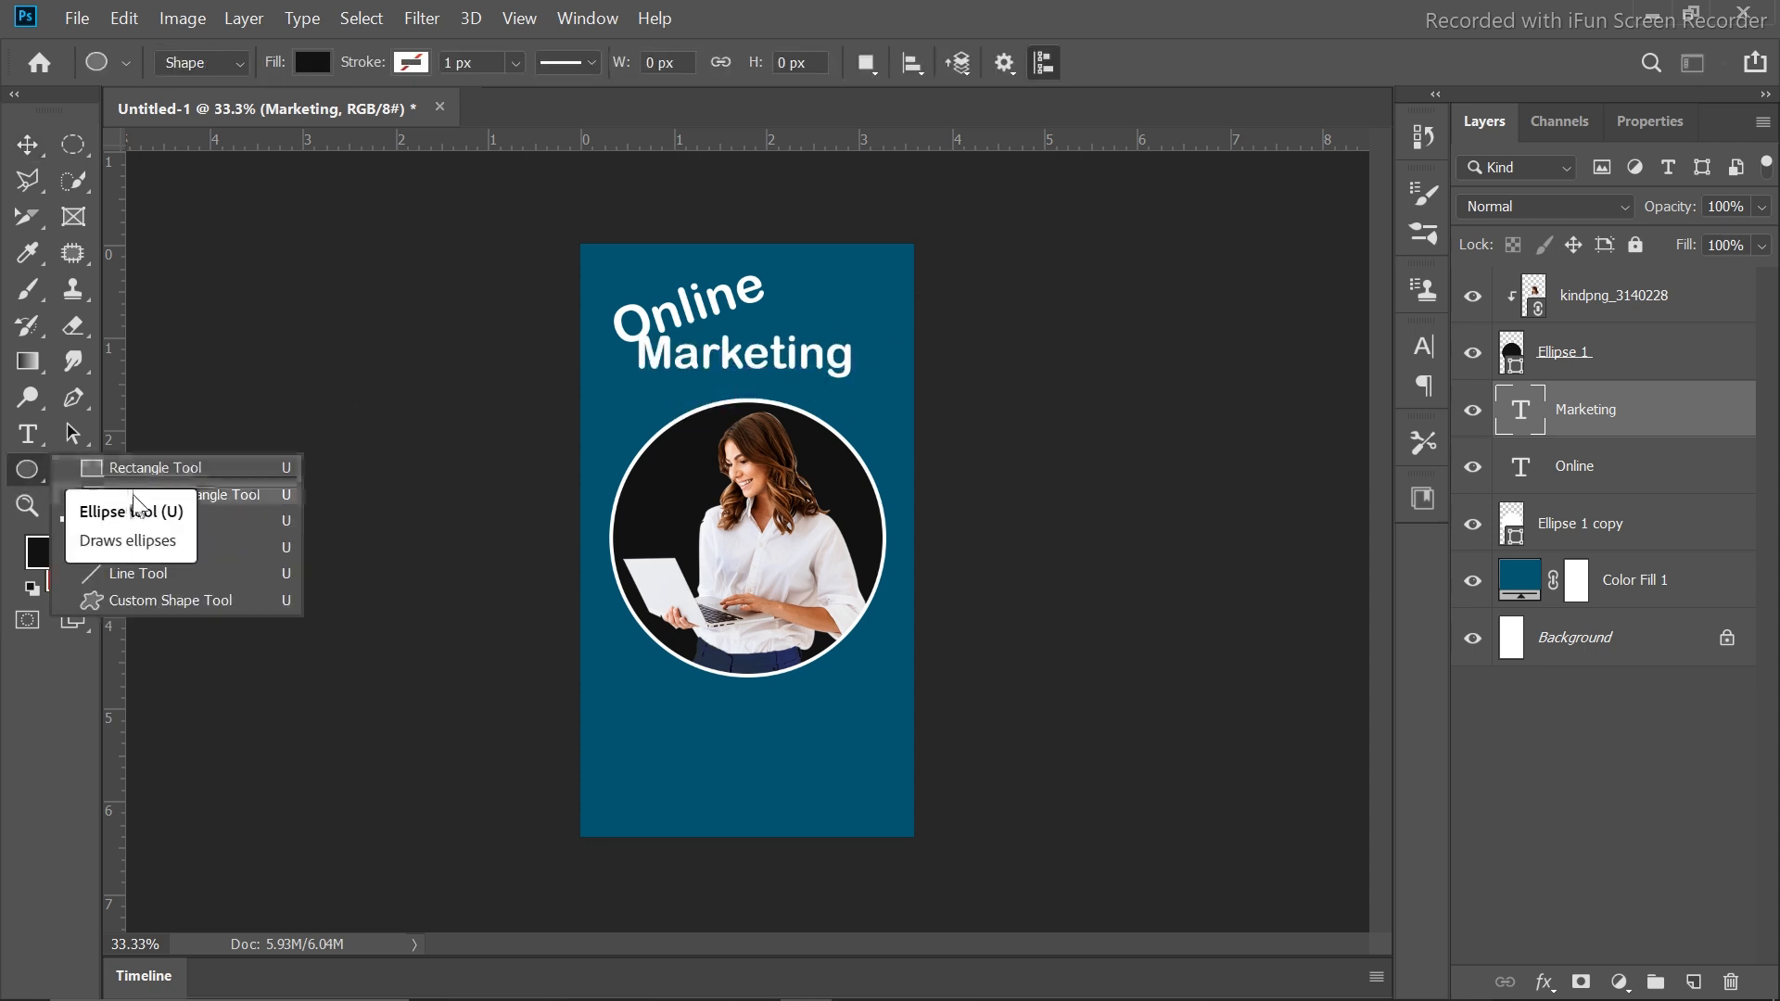
Draw a rounded rectangle bar over the Marketing text, discarding an accidental ellipse
left_click(140, 508)
left_click_drag(606, 359, 771, 404)
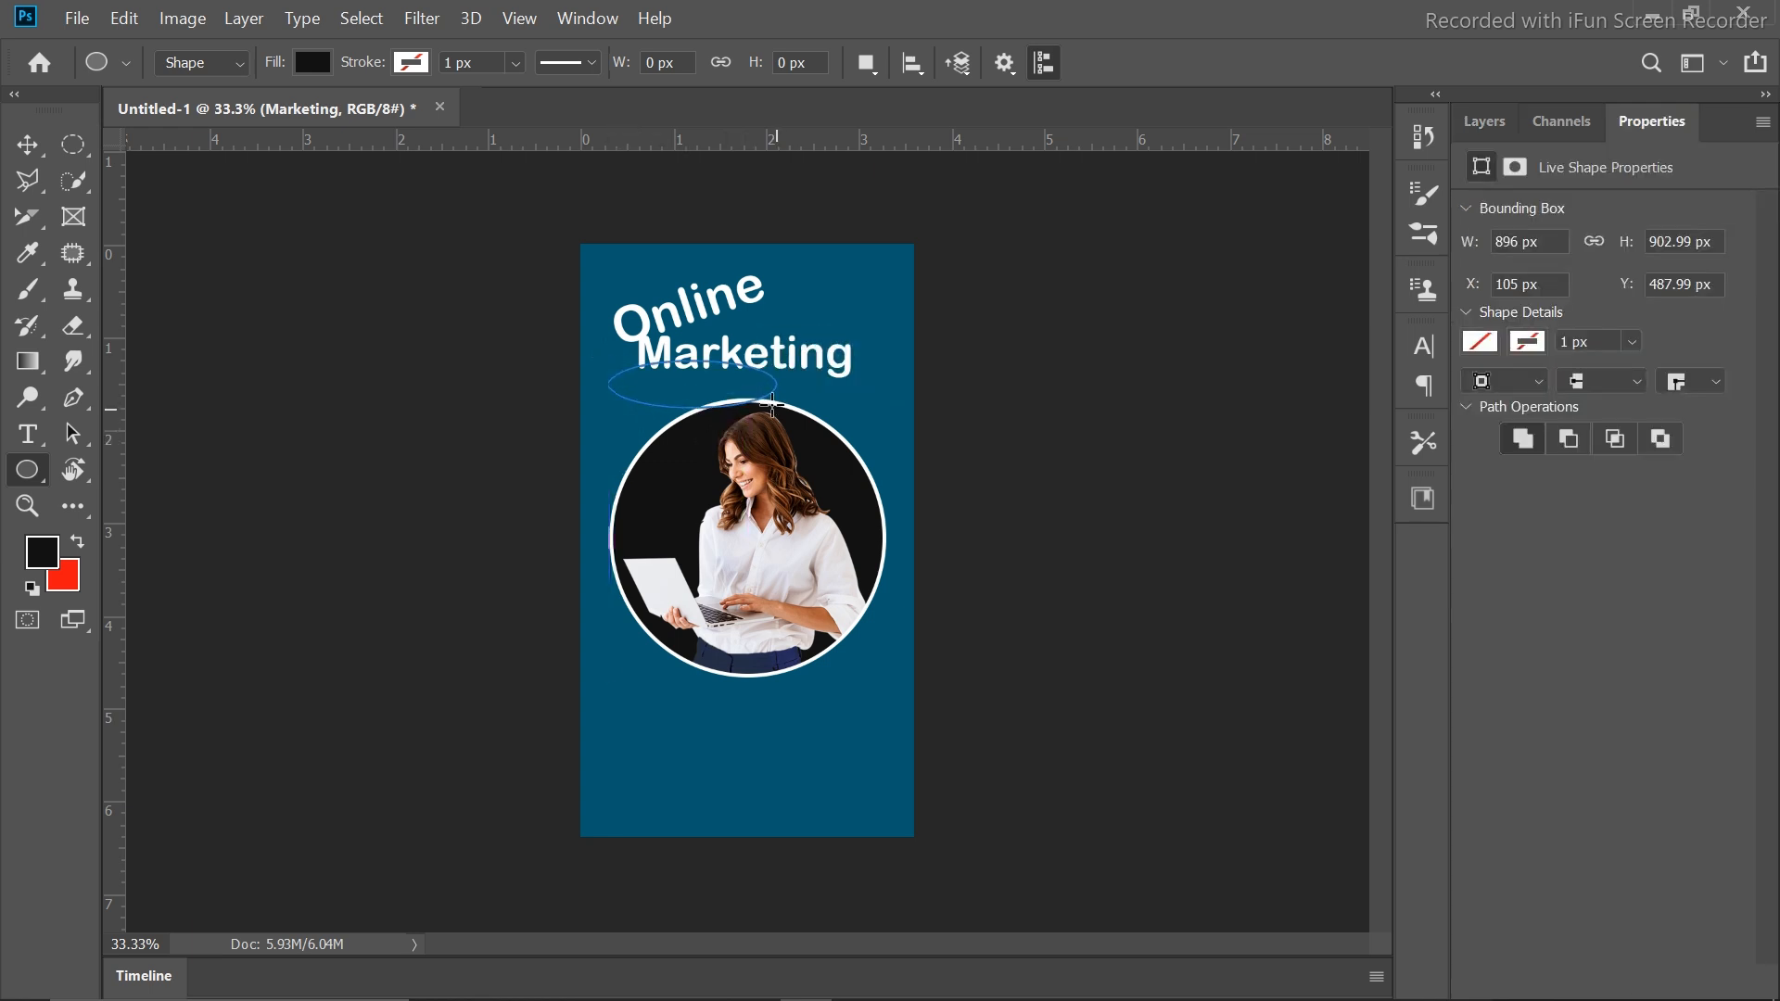
key("ctrl+z")
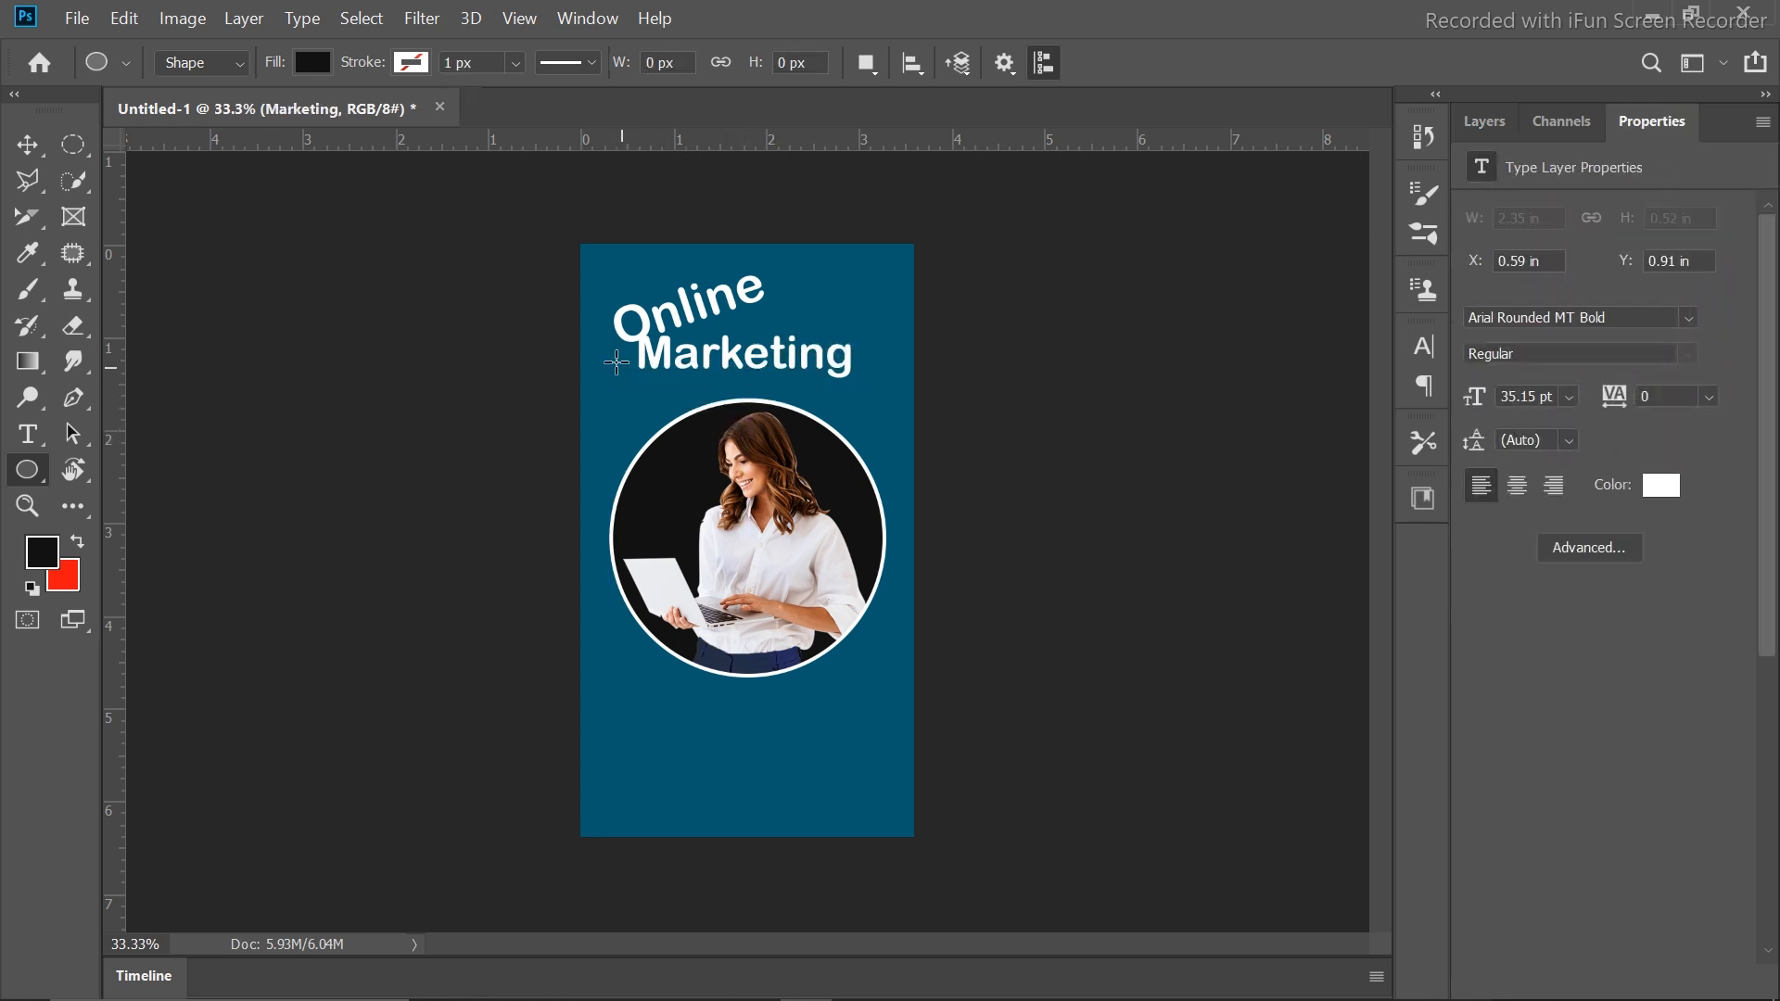
left_click(40, 491)
right_click(42, 480)
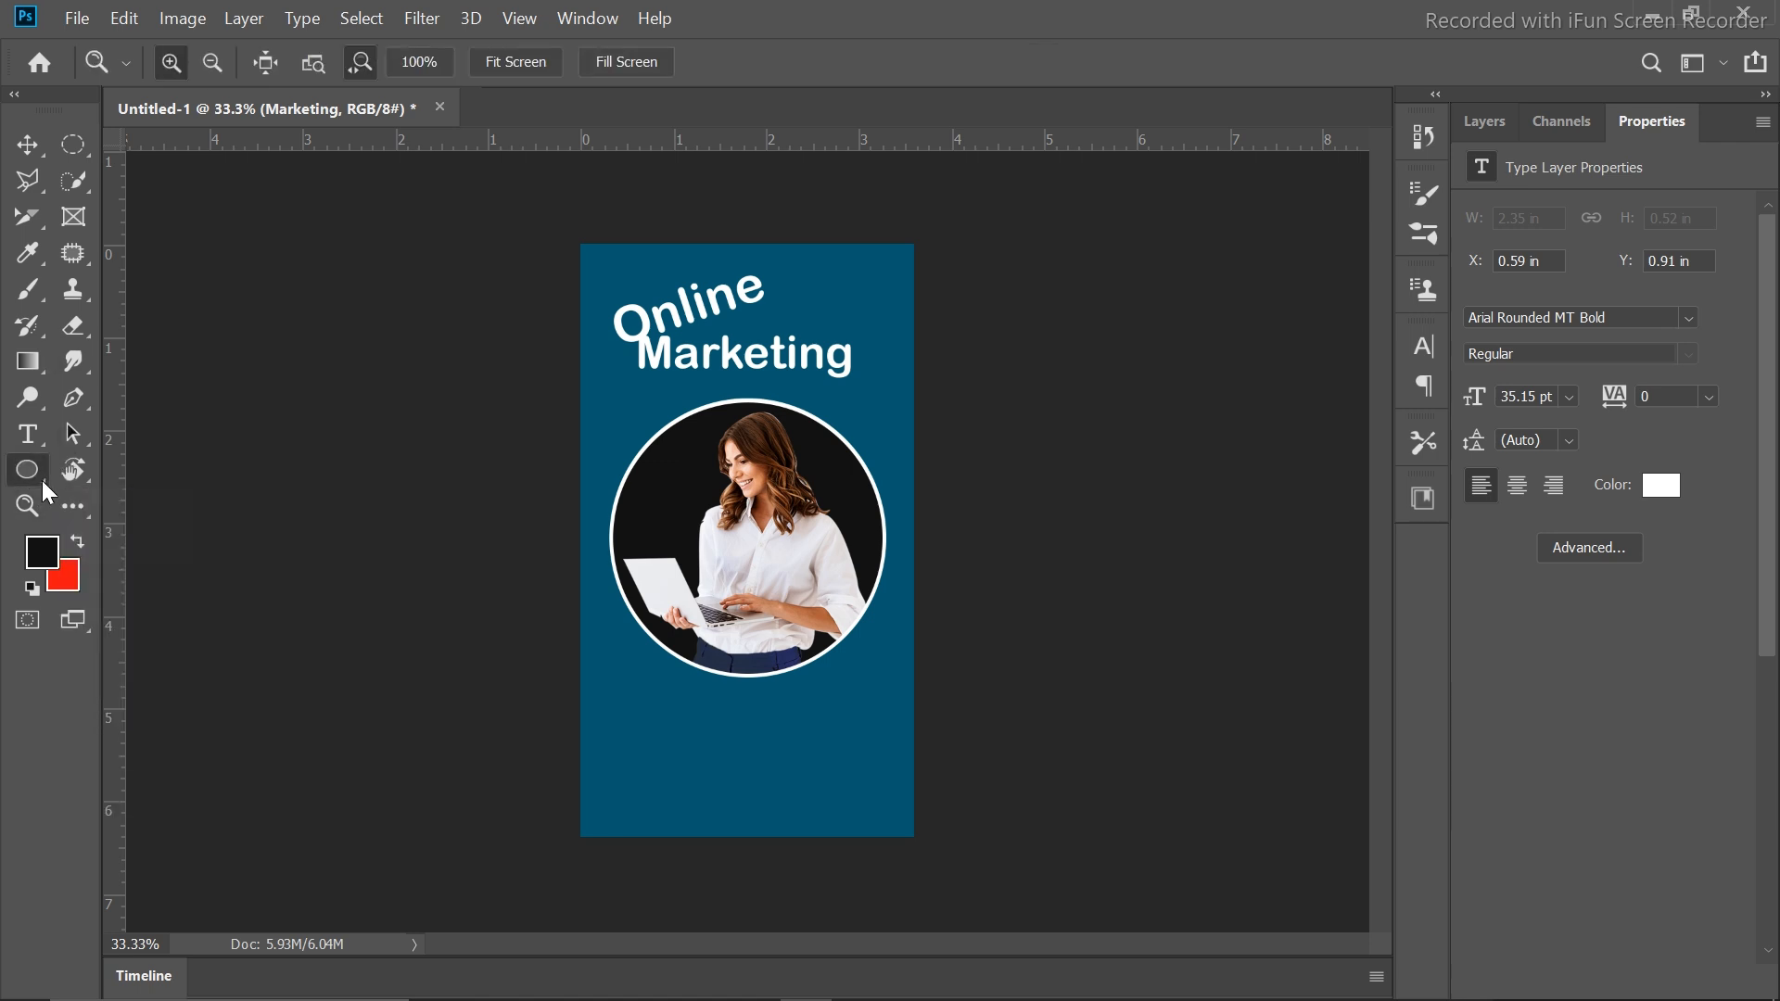
left_click(186, 494)
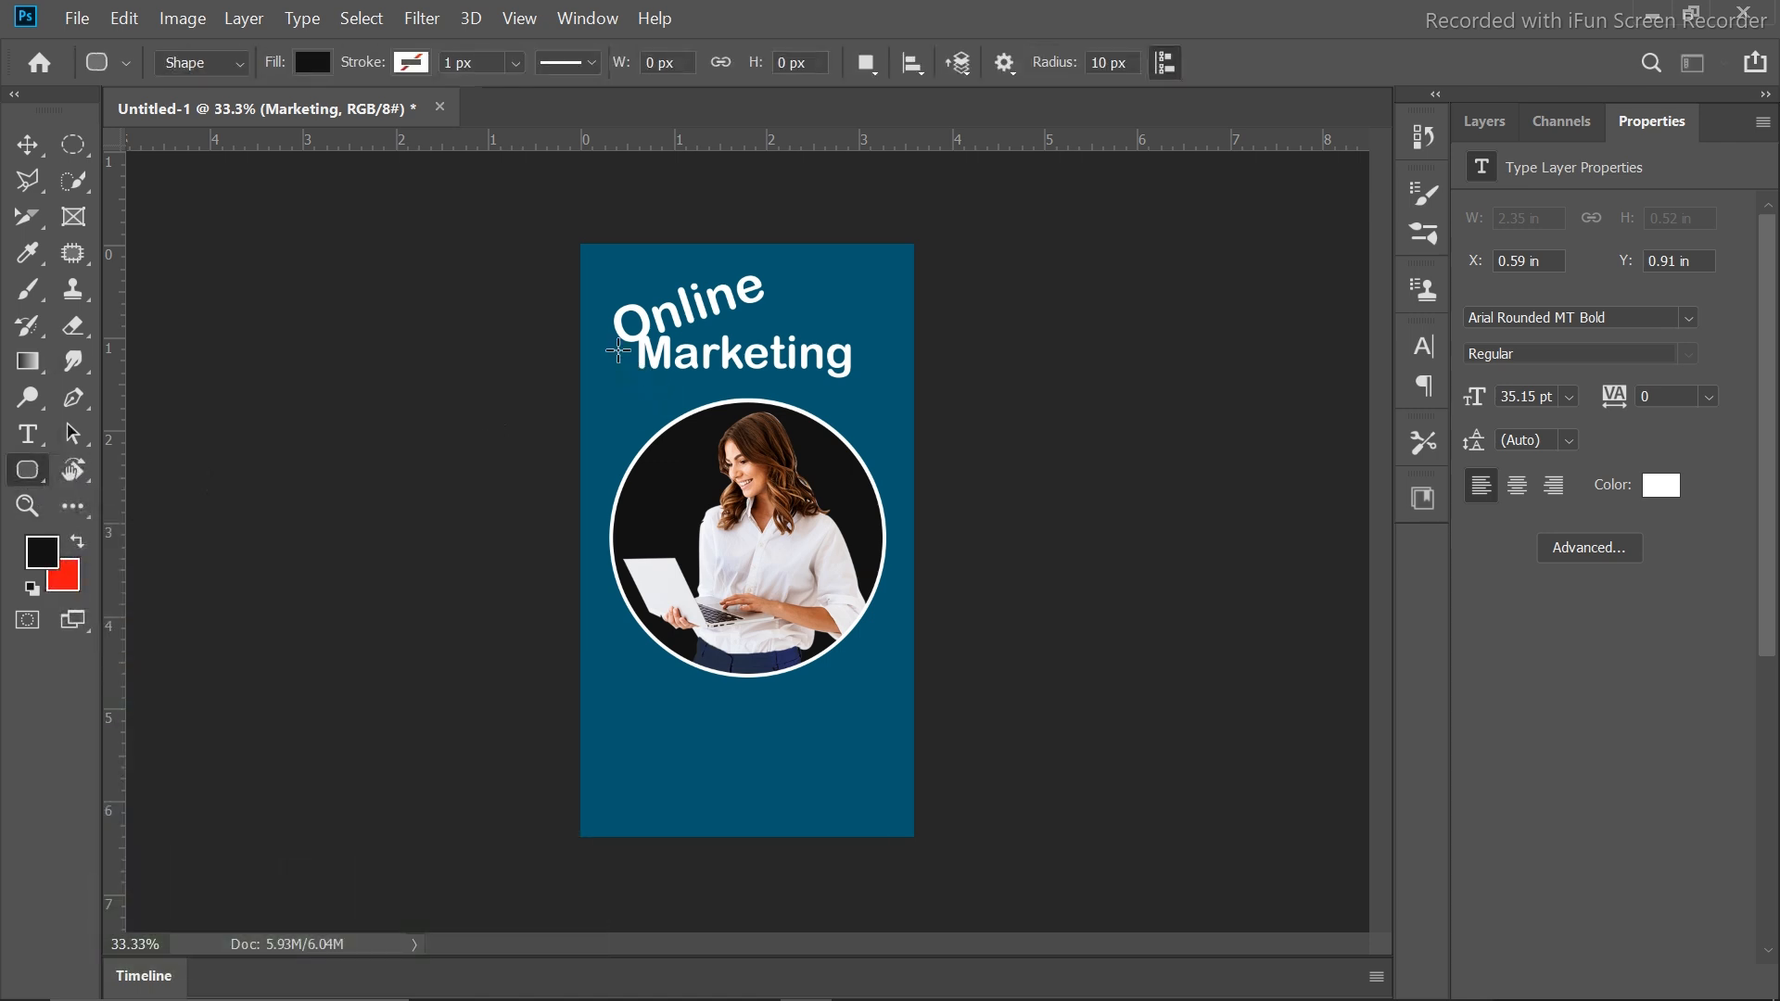
left_click_drag(622, 354, 849, 401)
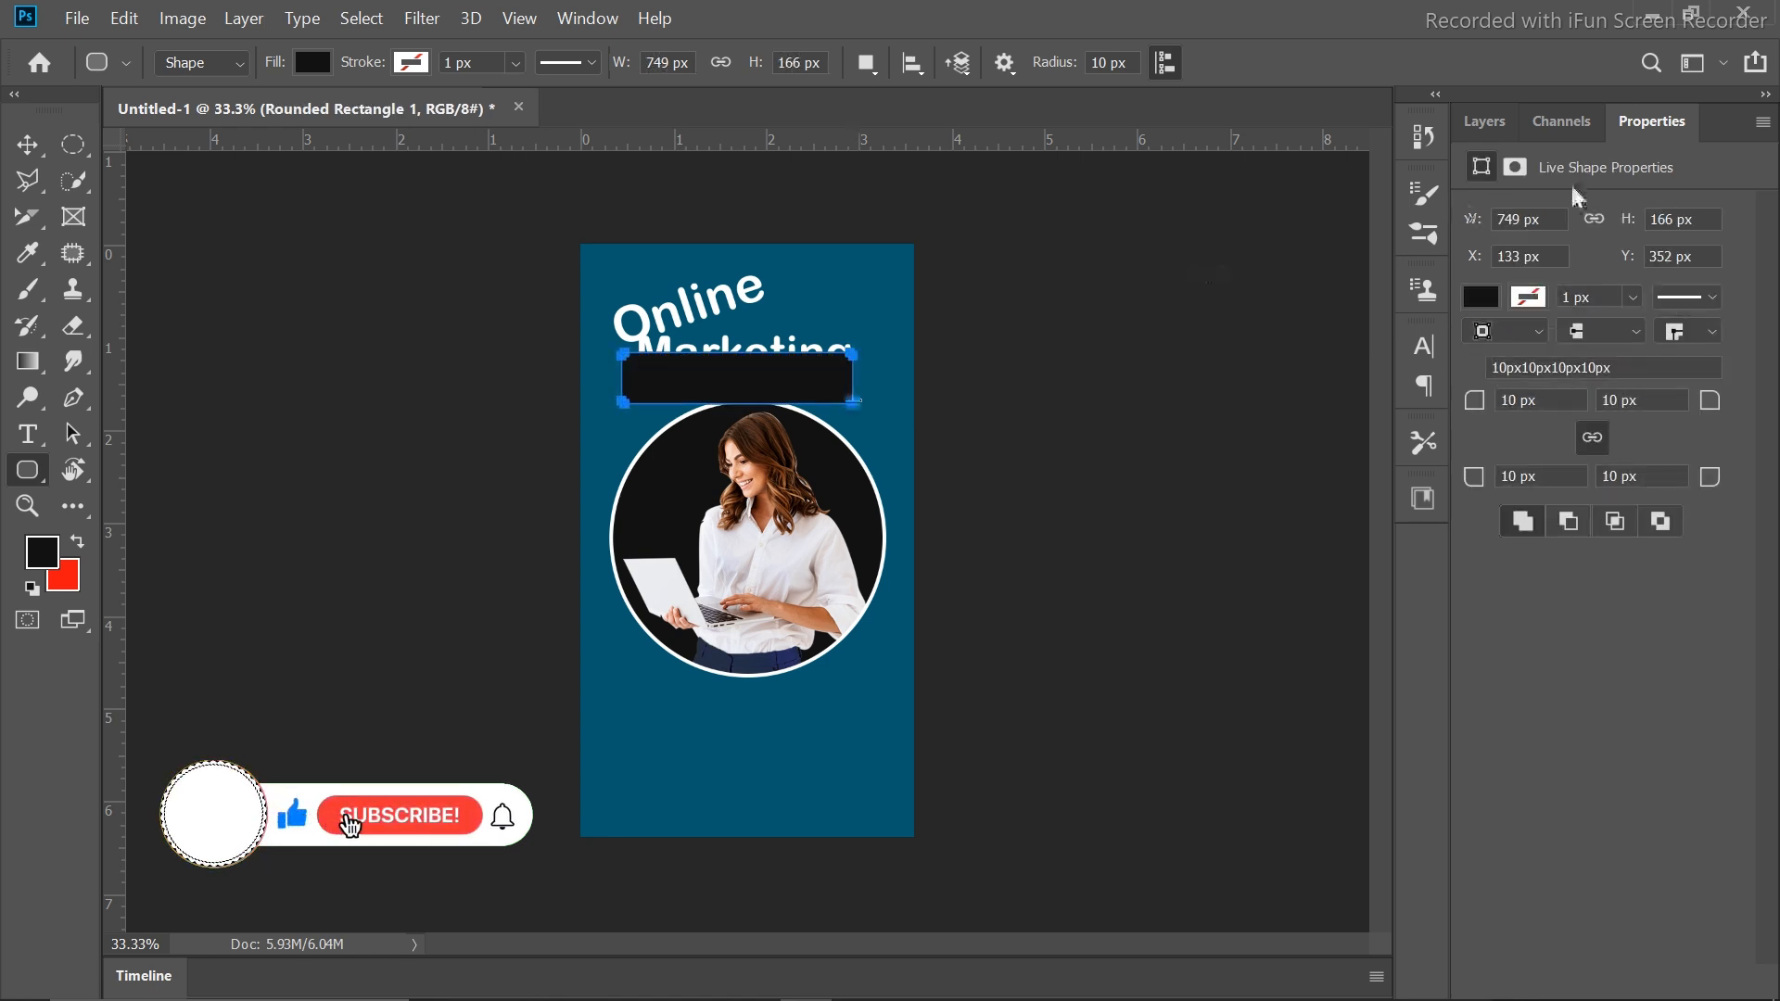
Change the rounded bar's fill to light sky blue (#6bd7fb)
left_click(1482, 298)
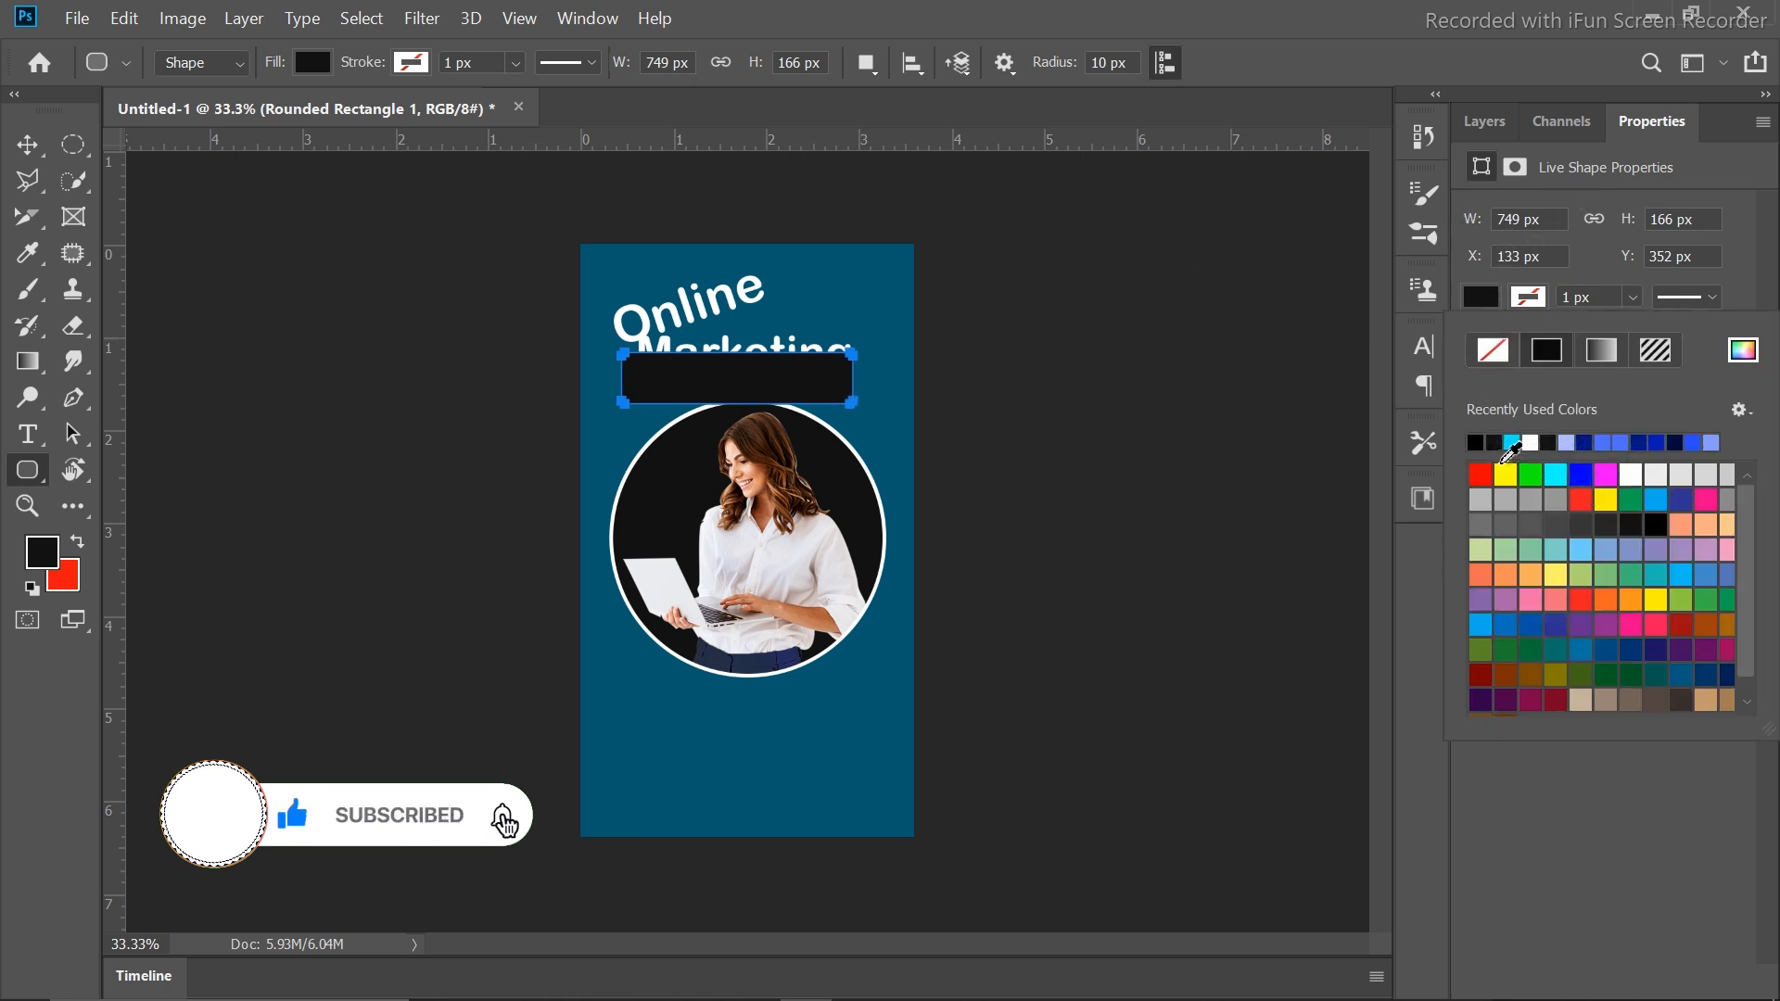
left_click(1484, 122)
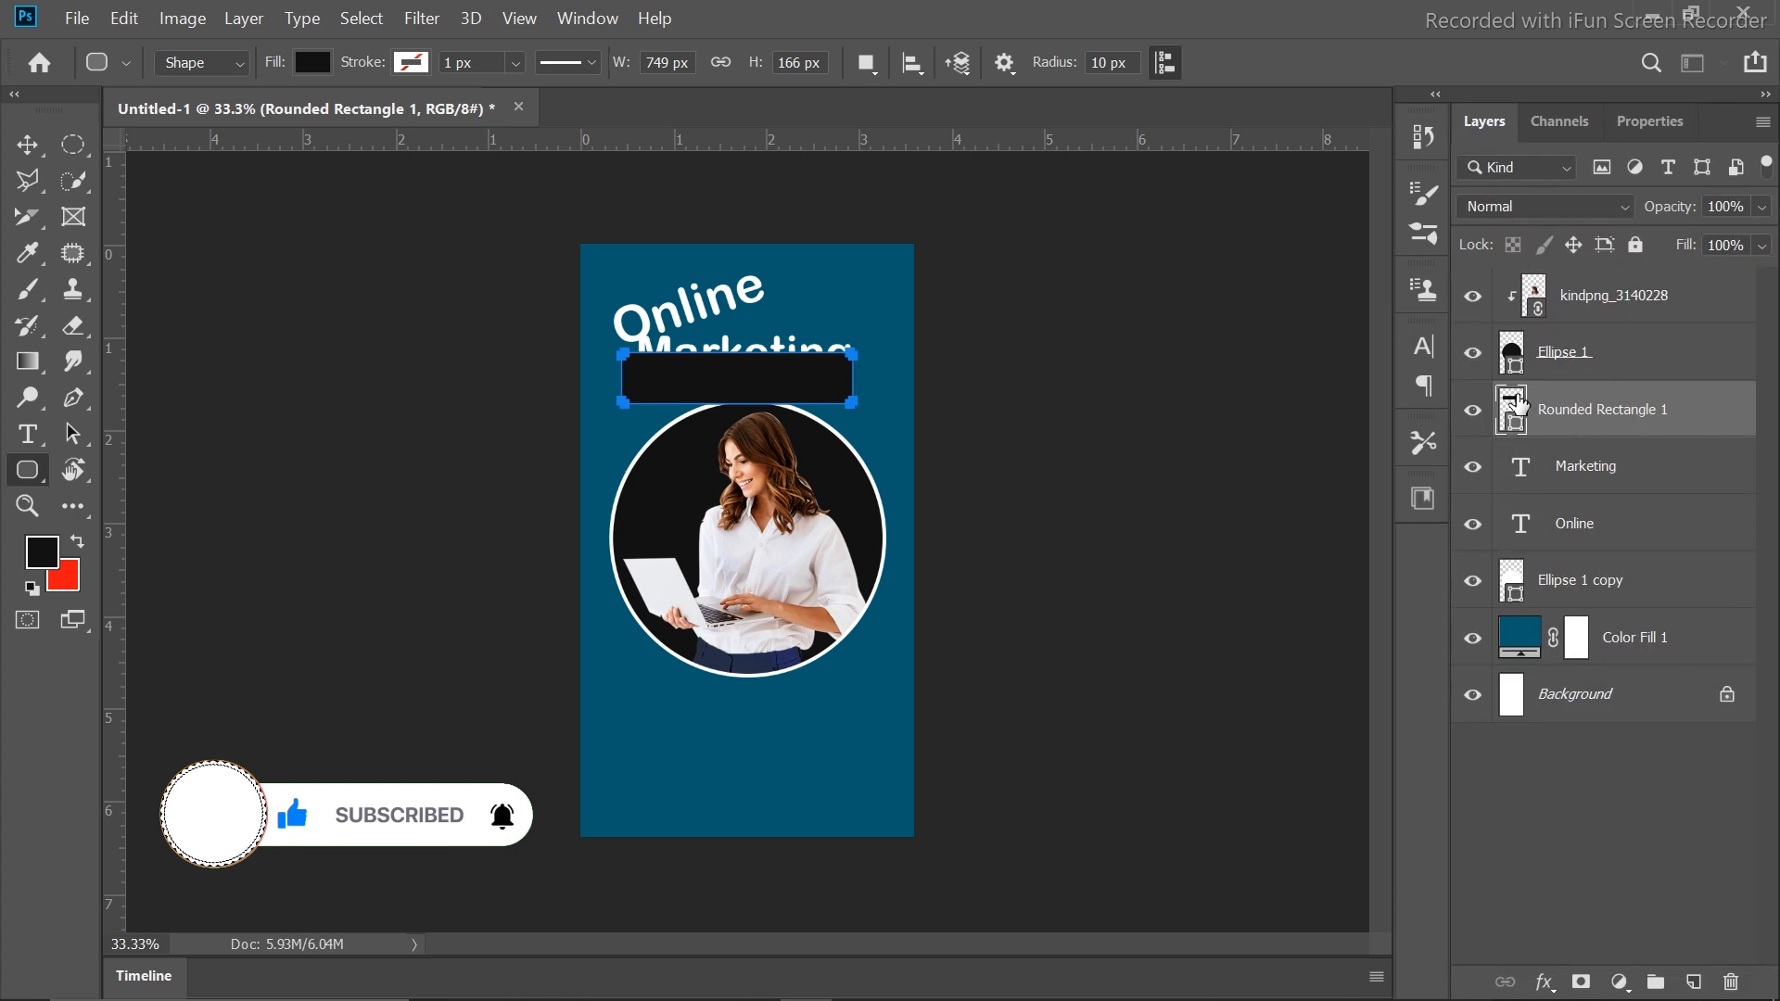
double_click(1511, 419)
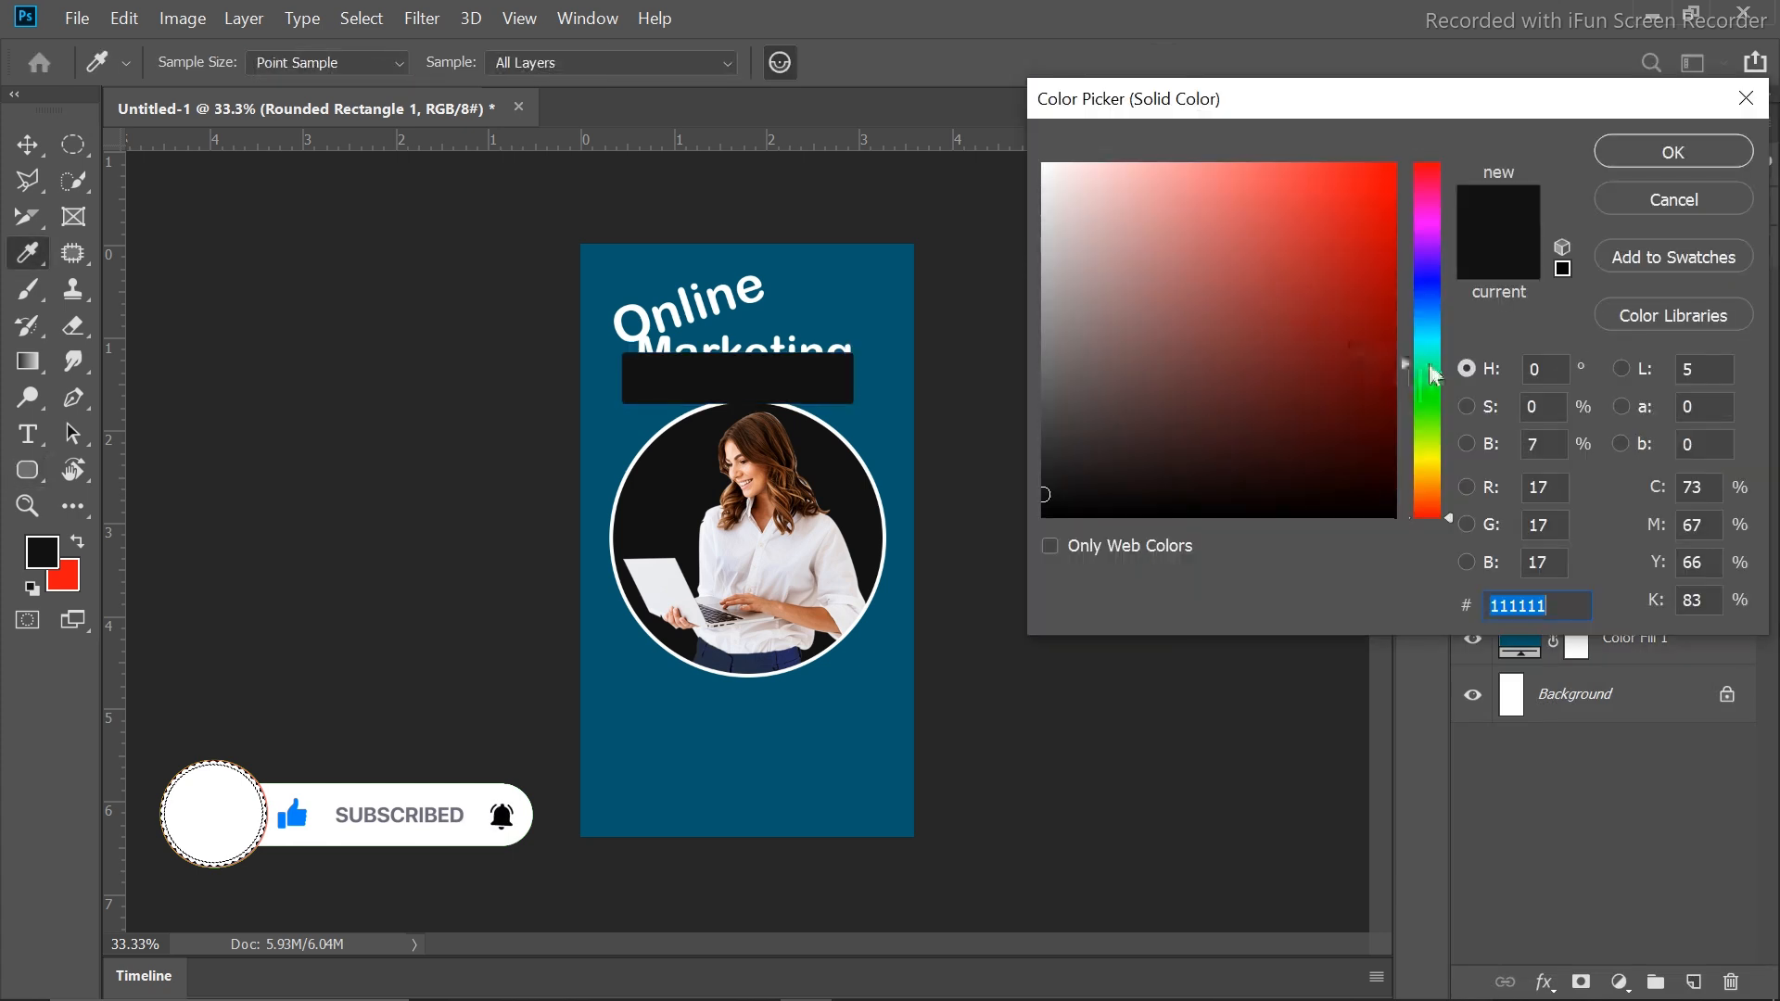
left_click(1430, 364)
left_click_drag(1430, 366, 1385, 163)
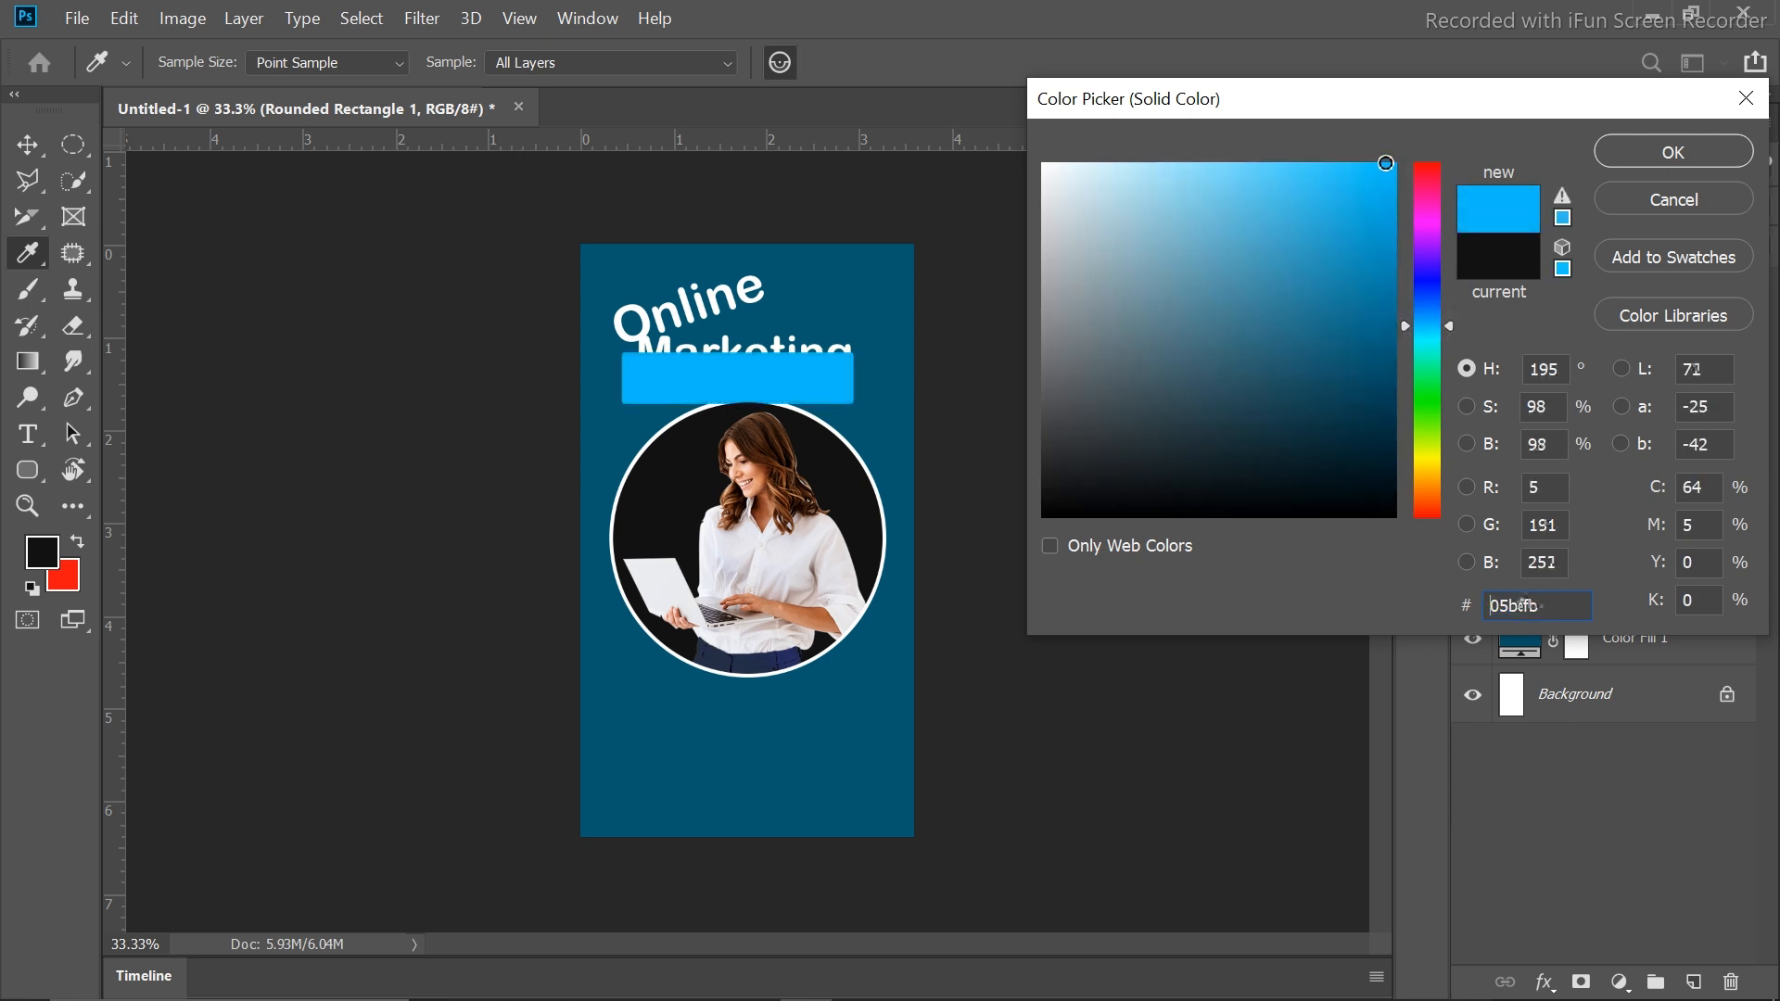
left_click(1247, 169)
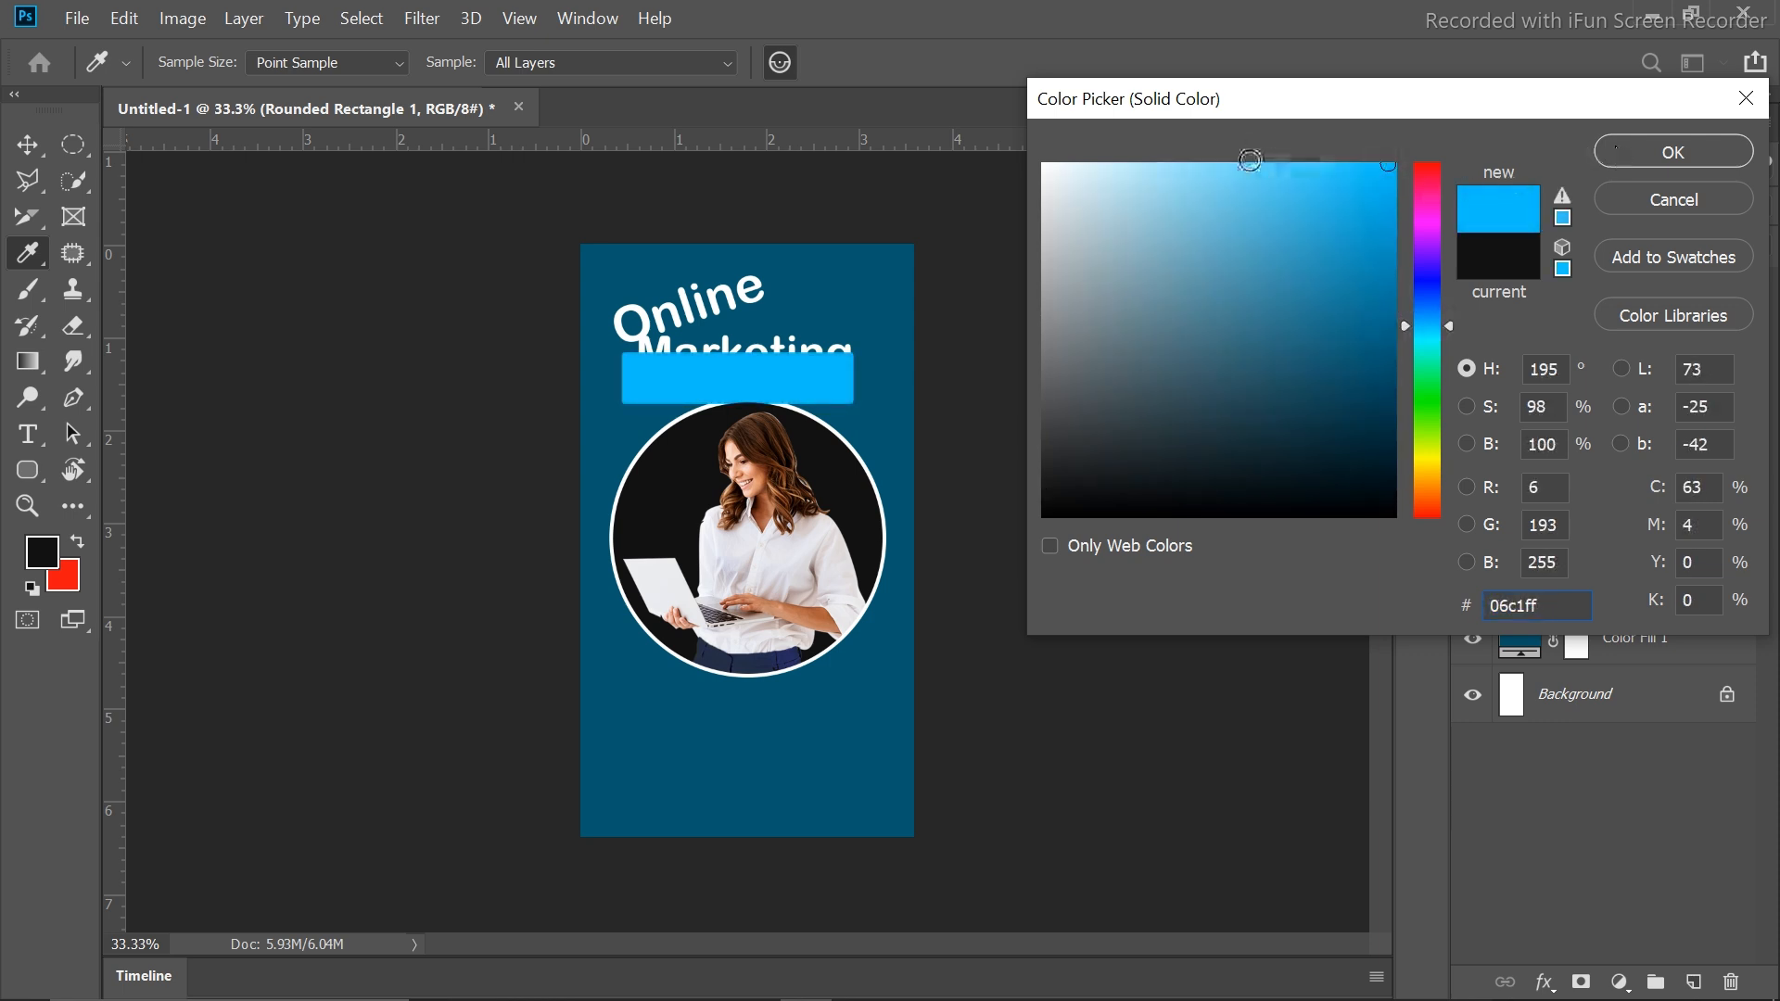
left_click(1658, 150)
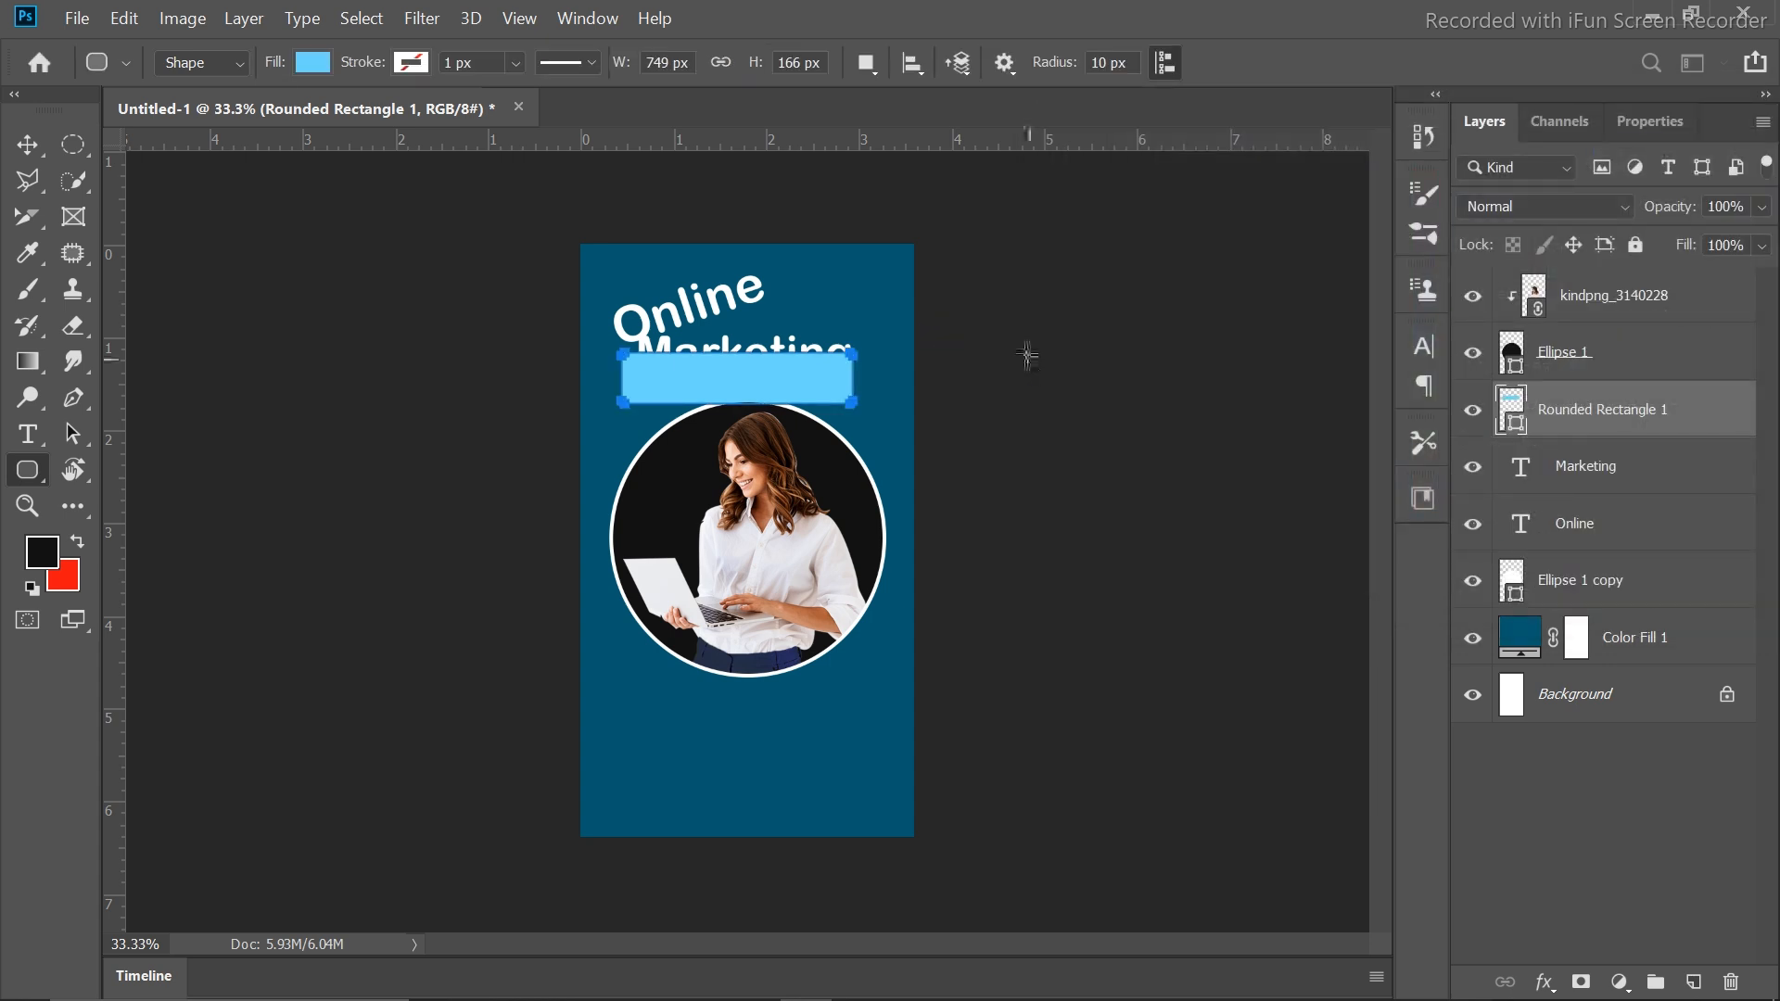
Rotate the blue bar about -20° and place its layer behind Marketing
key("ctrl+t")
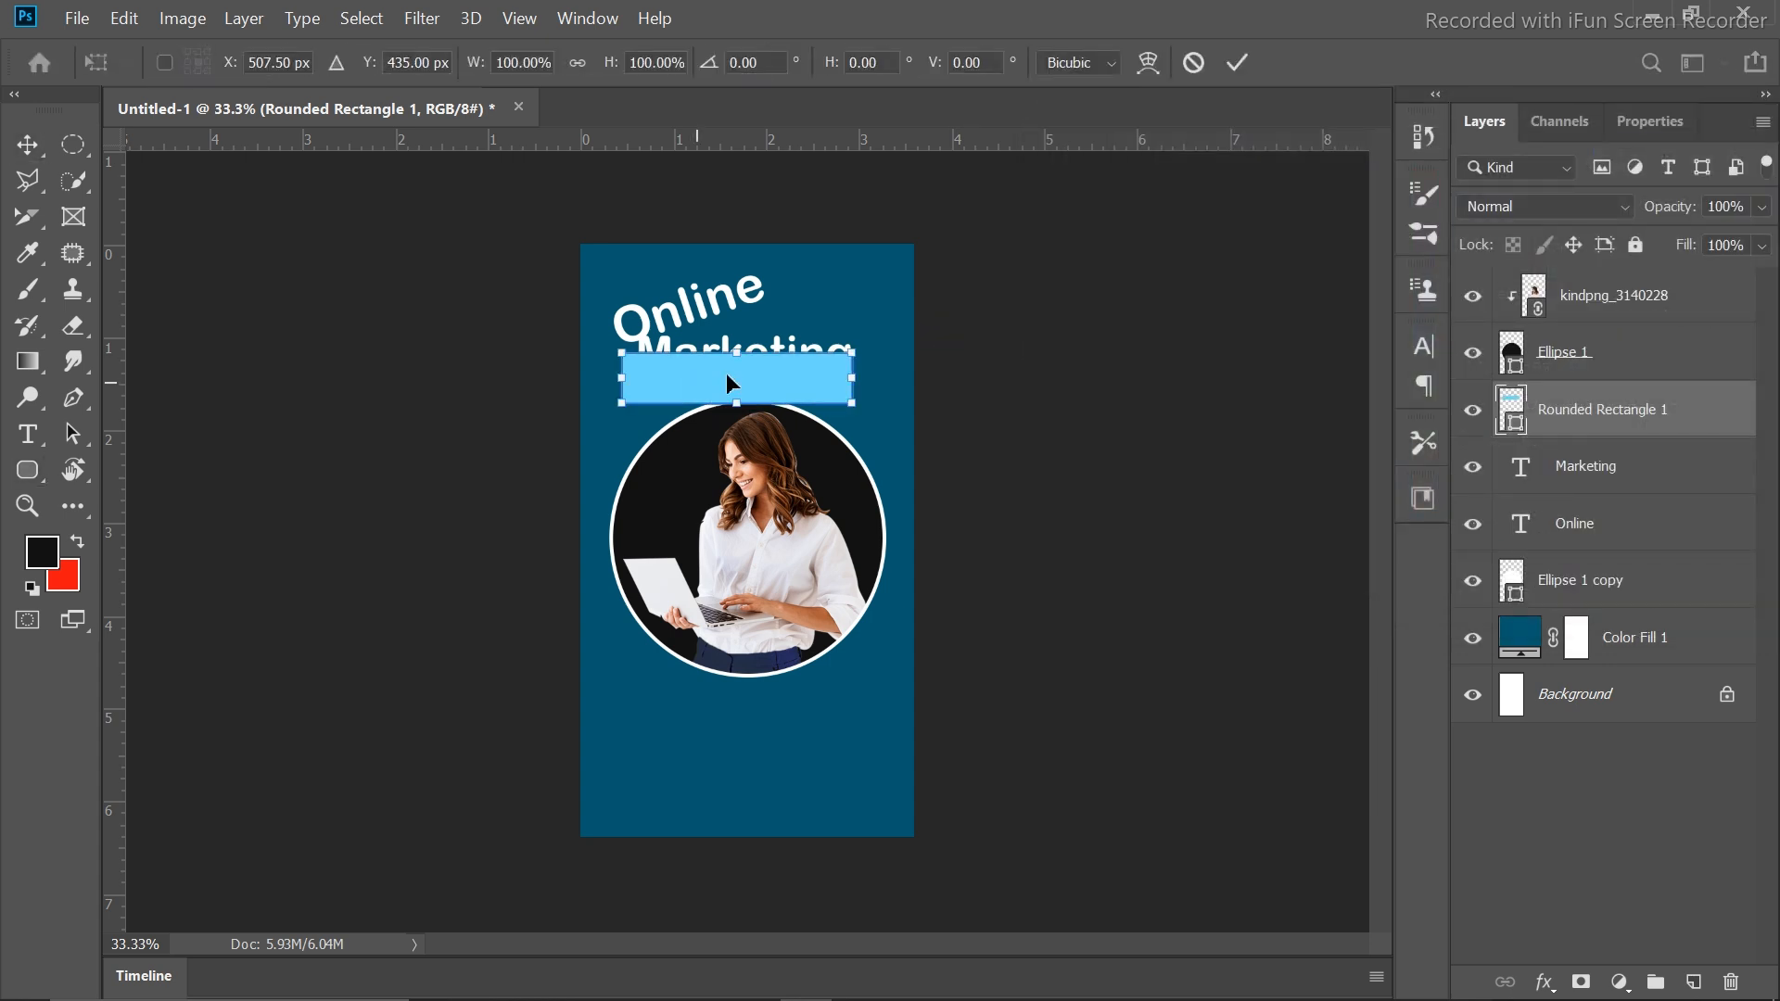
left_click_drag(873, 343, 854, 296)
left_click_drag(782, 365, 777, 334)
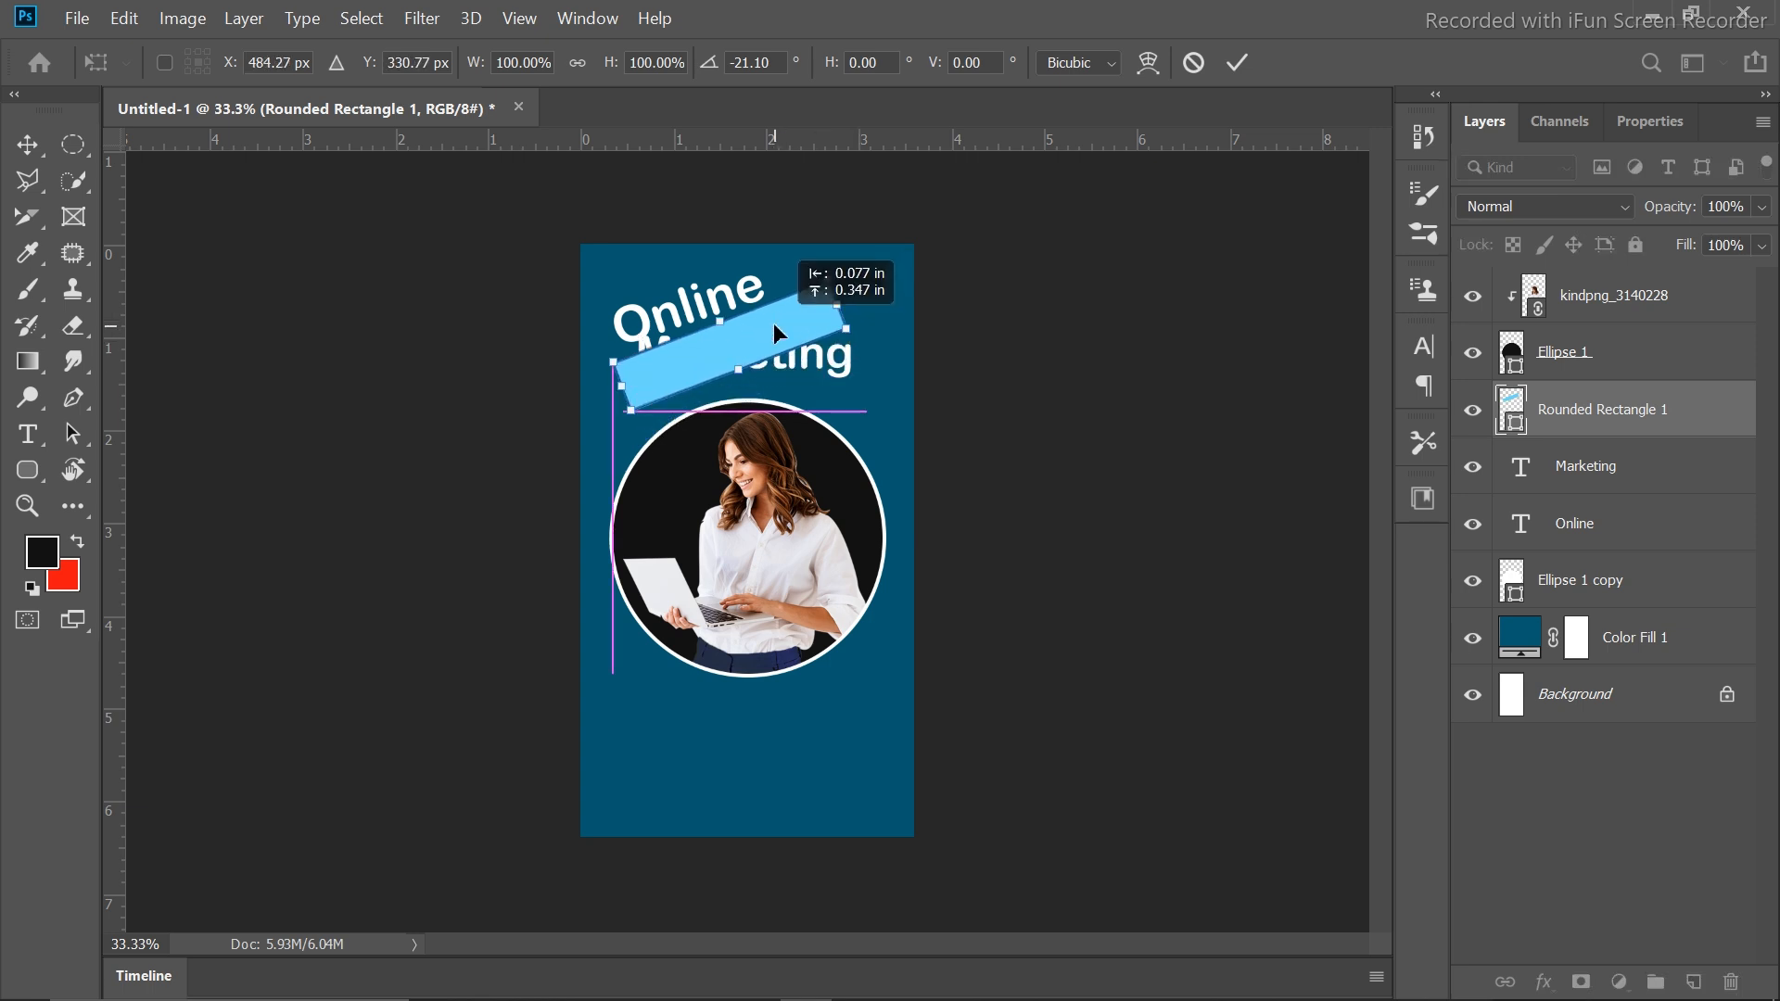
left_click_drag(842, 256, 847, 257)
left_click(1238, 62)
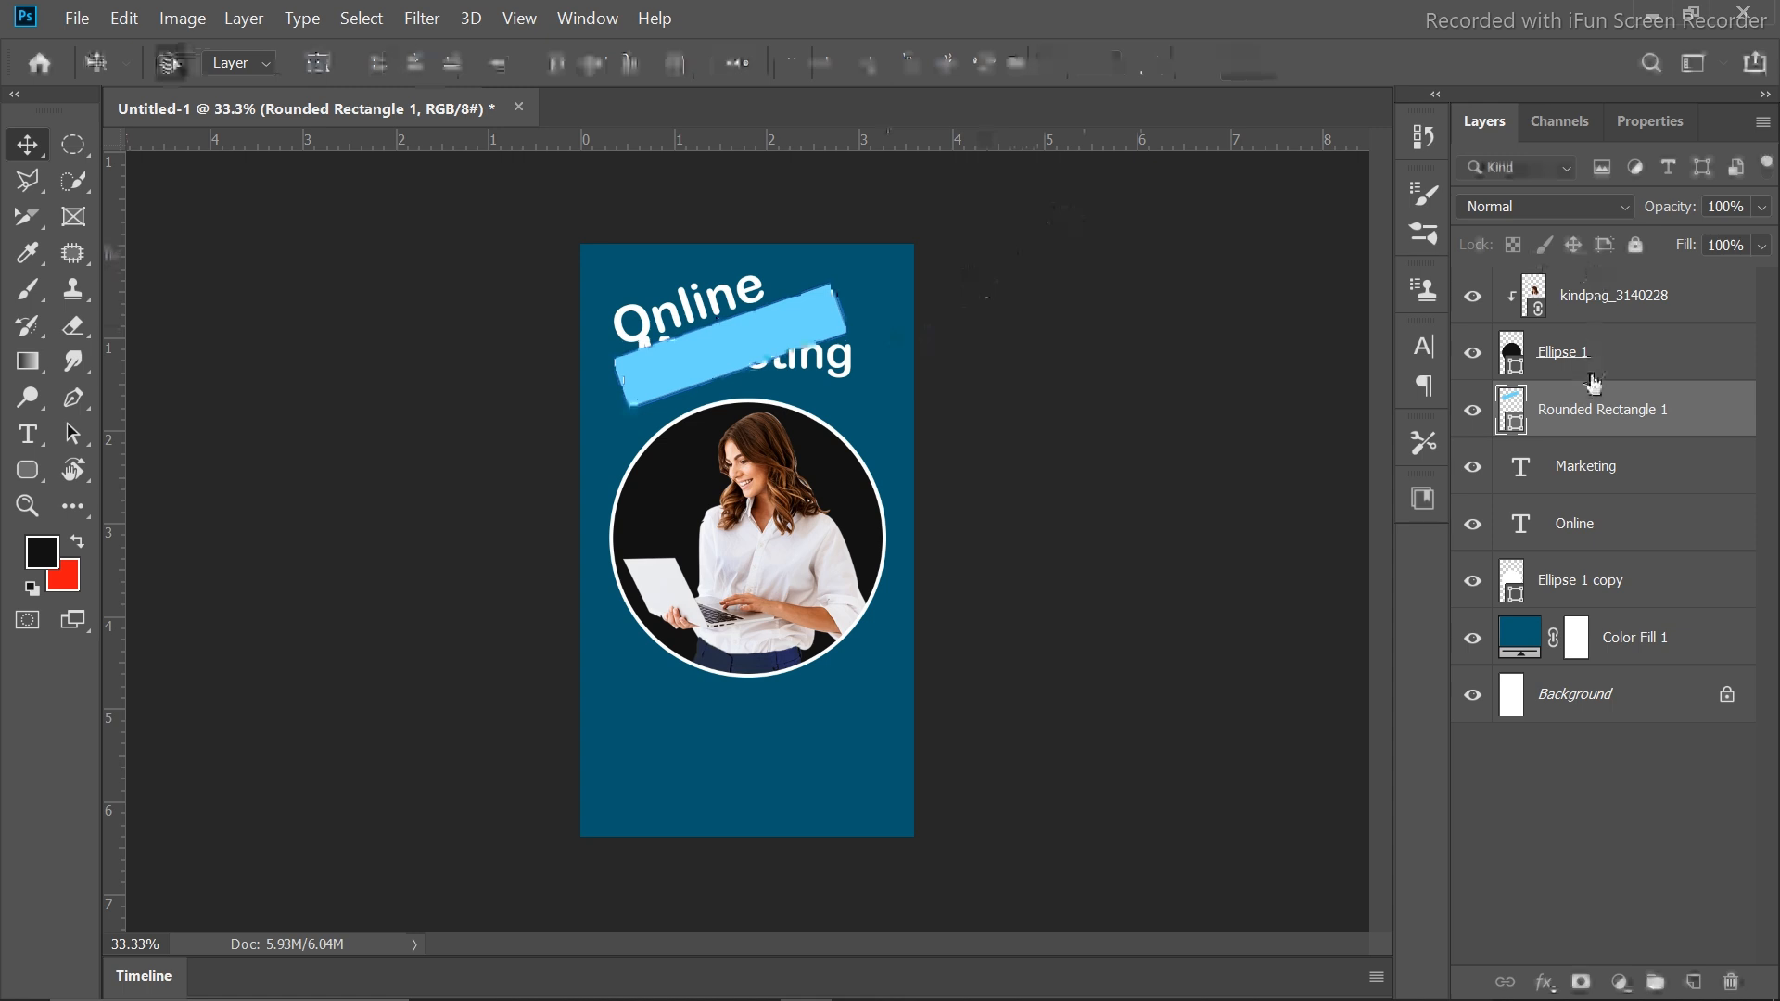
left_click_drag(1594, 382, 1594, 491)
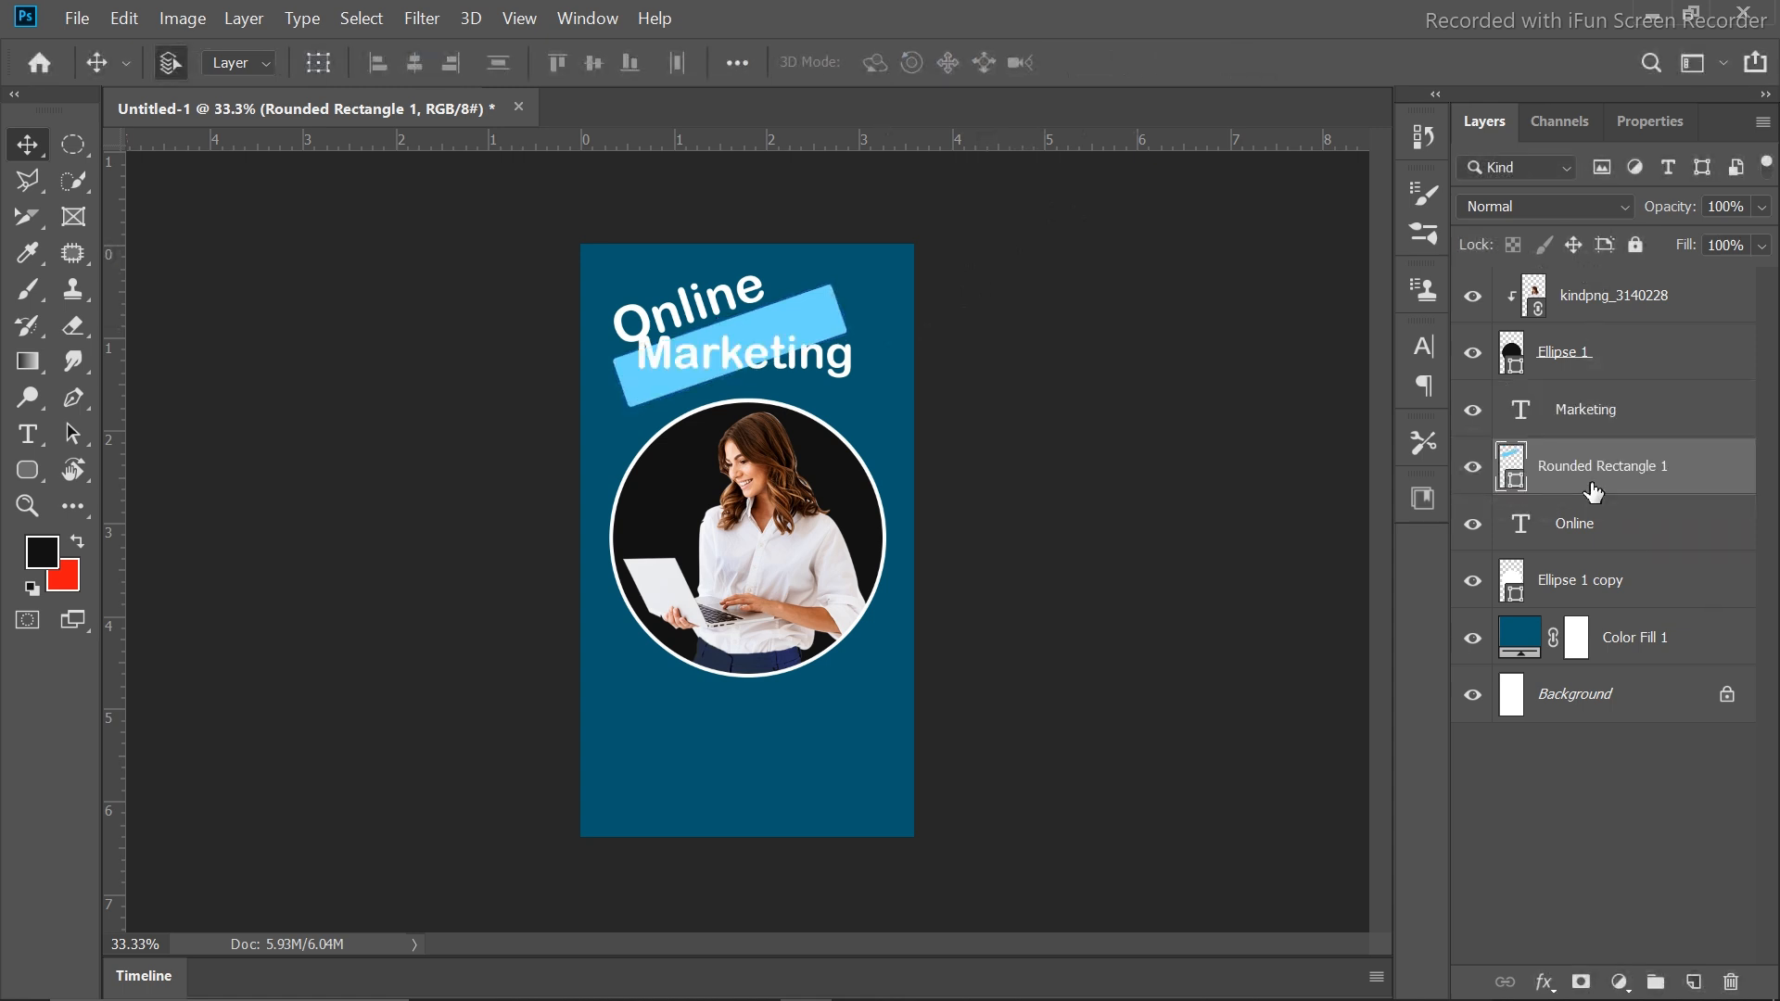
Rotate the Marketing text to match the bar's -20° tilt
left_click(846, 373)
key("ctrl+t")
left_click_drag(870, 325, 840, 291)
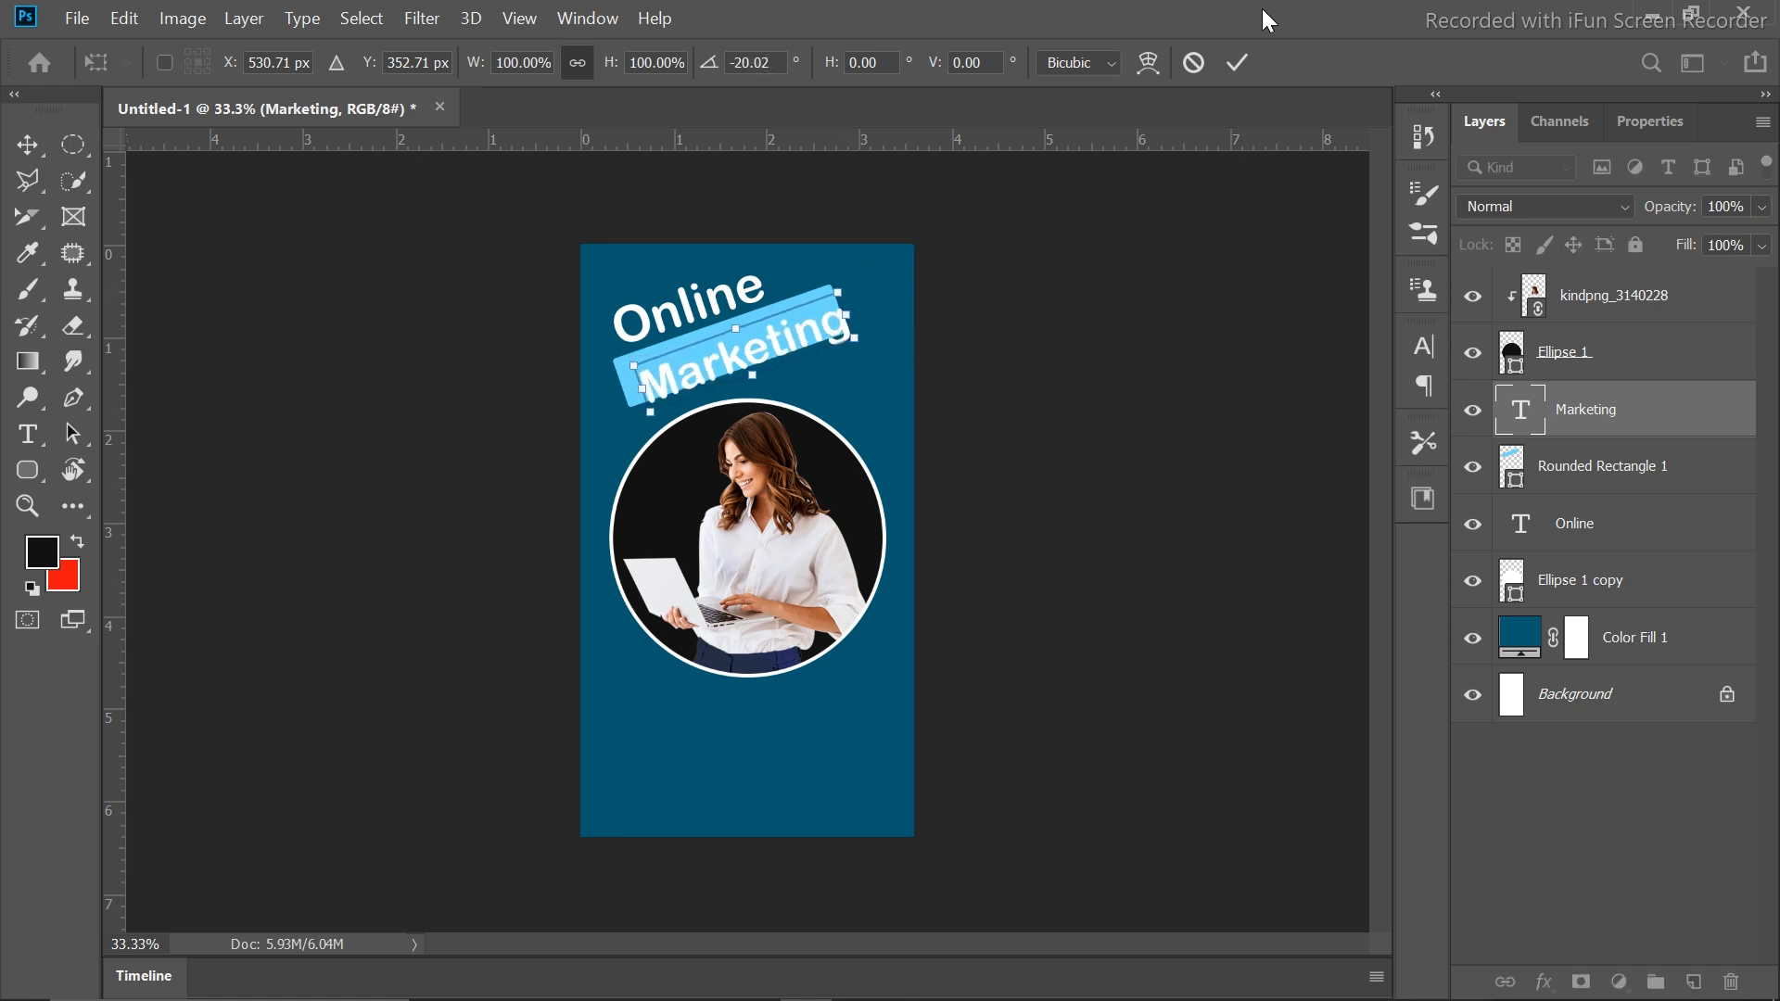
left_click(1237, 62)
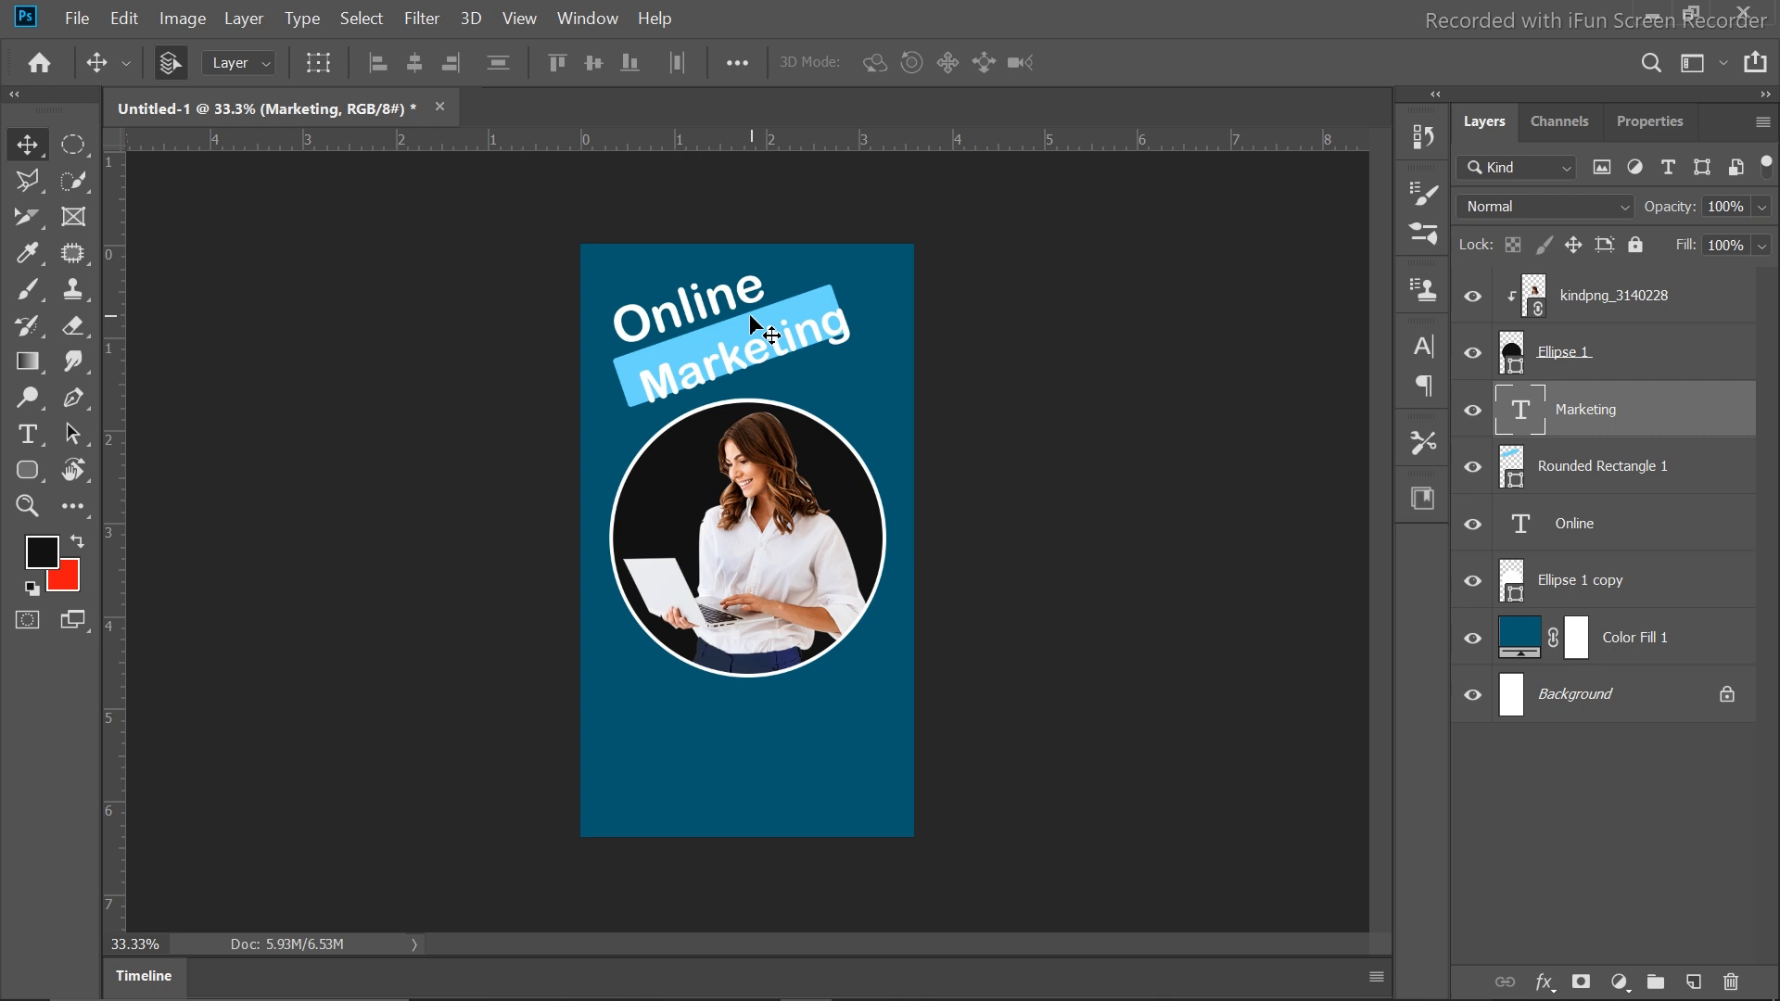
Align Marketing and the bar on their horizontal and vertical centres, nudged slightly up
left_click(1596, 483, "shift")
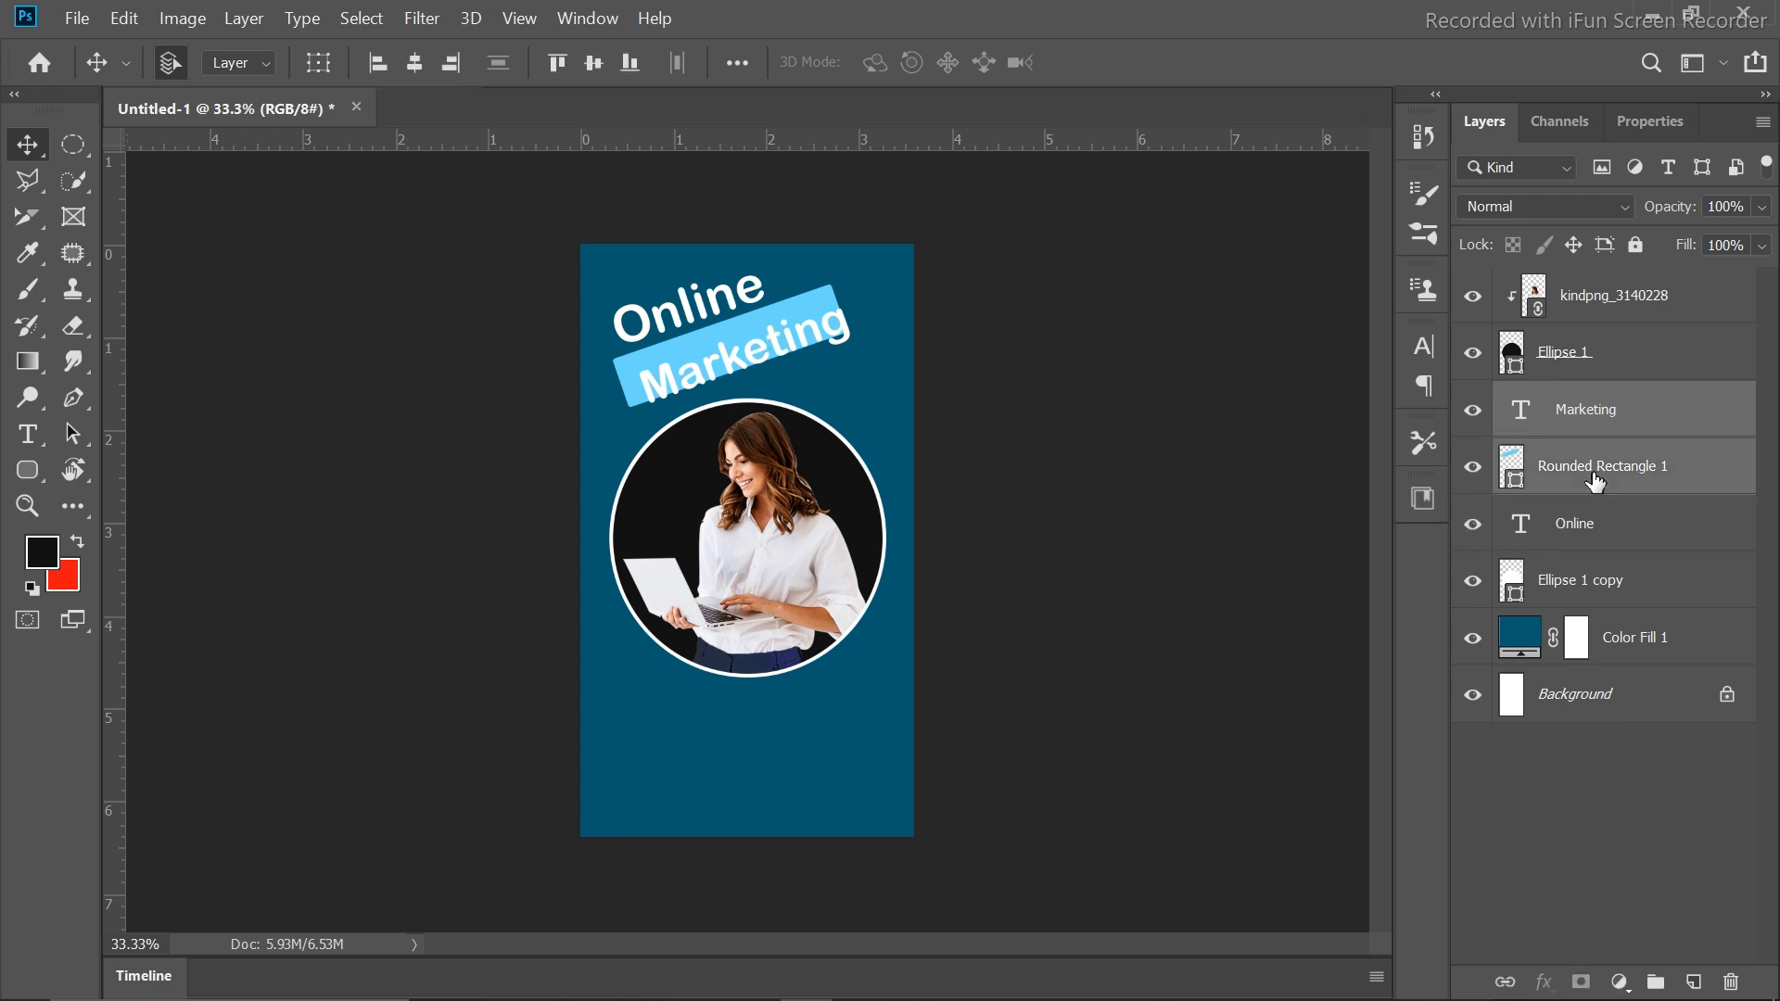
left_click(413, 65)
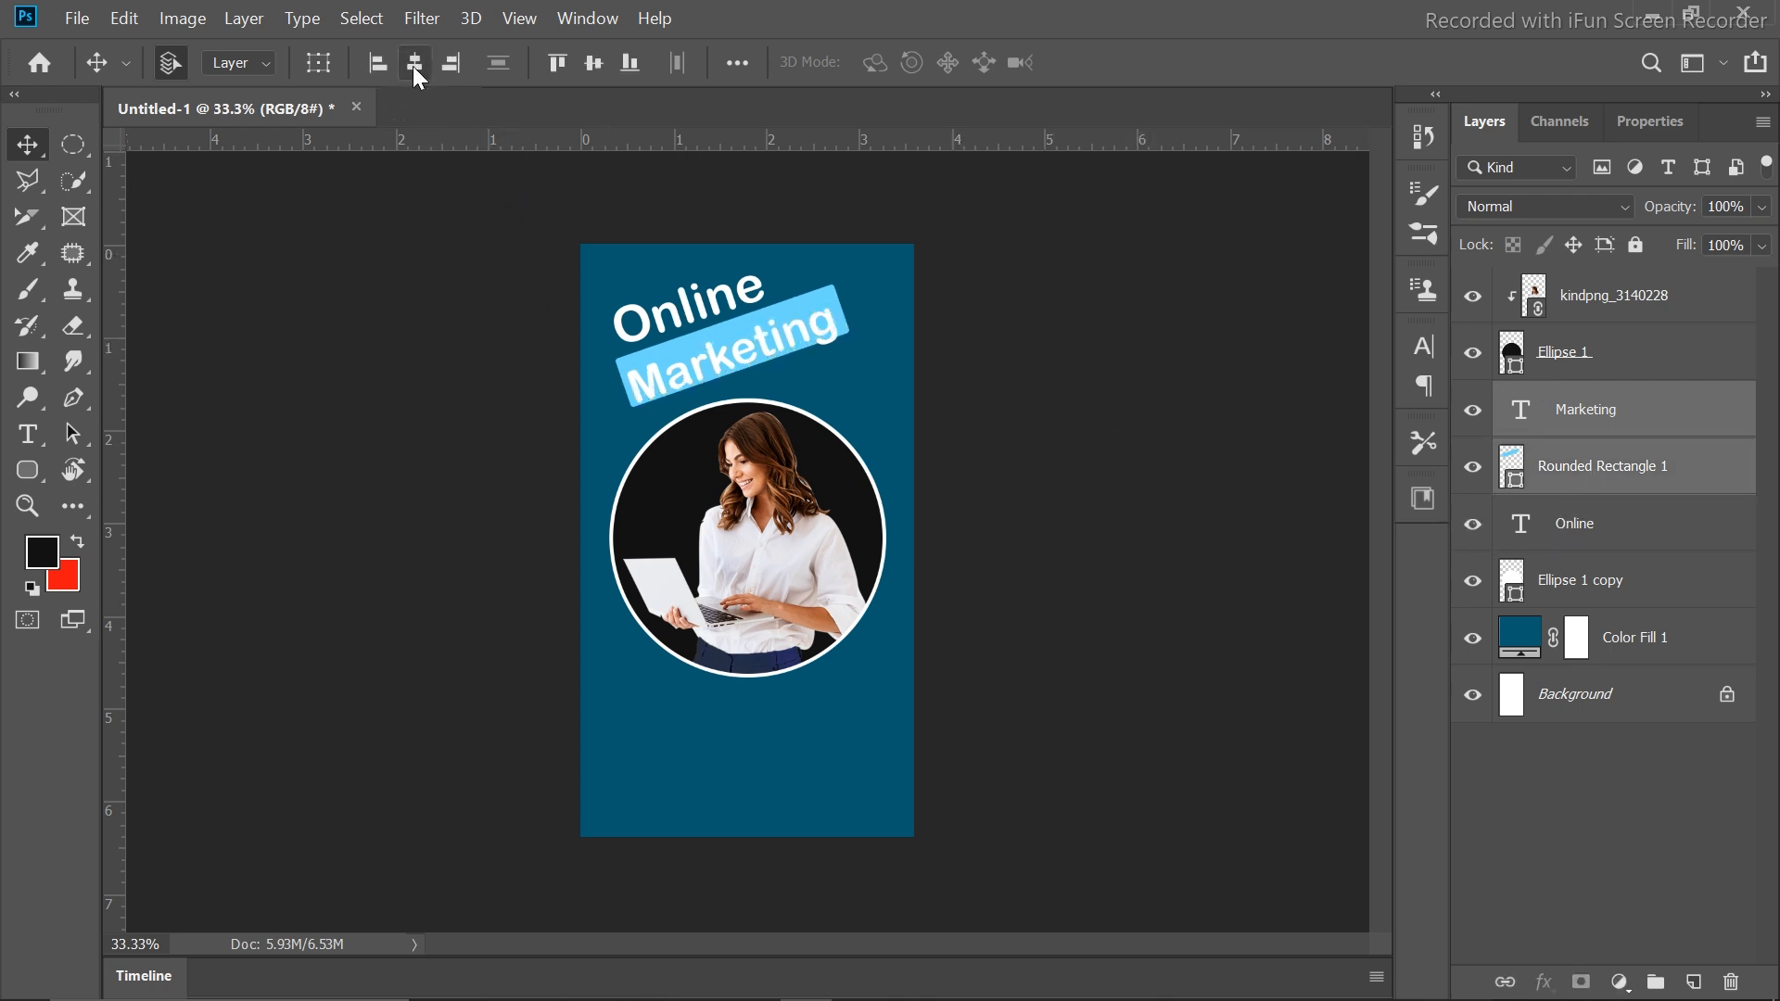
left_click(594, 63)
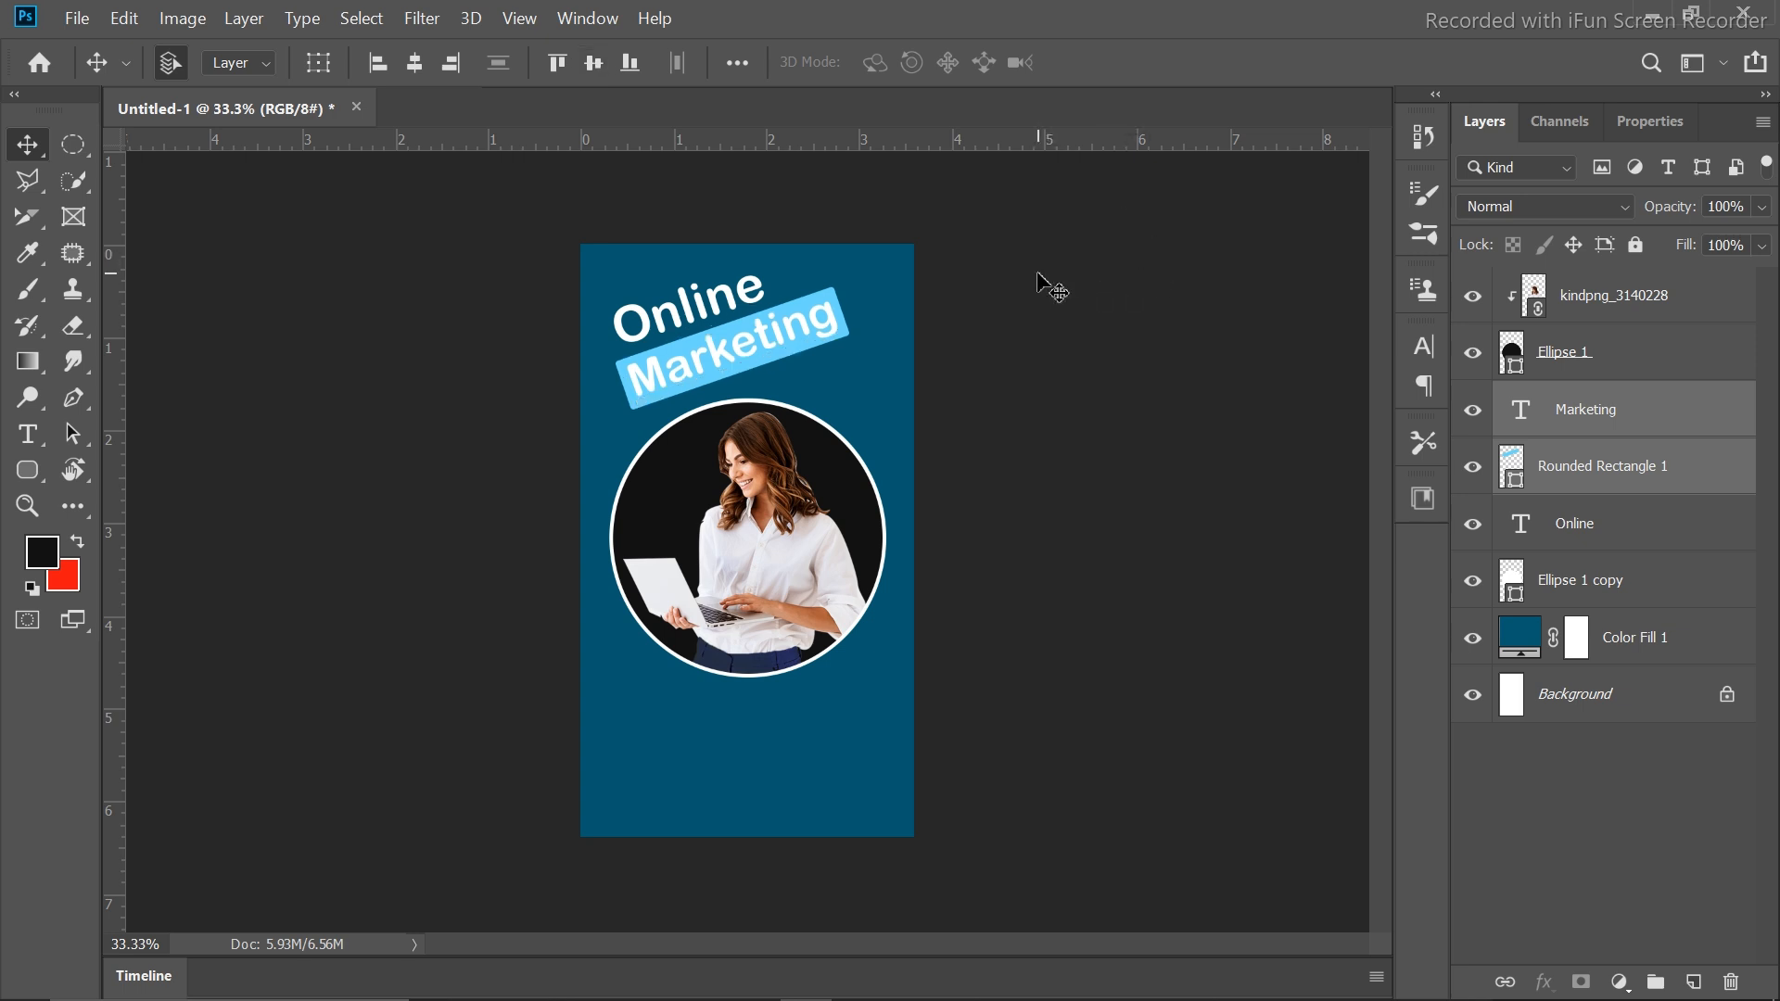
key("Up")
key("Up")
key("Up")
key("Up")
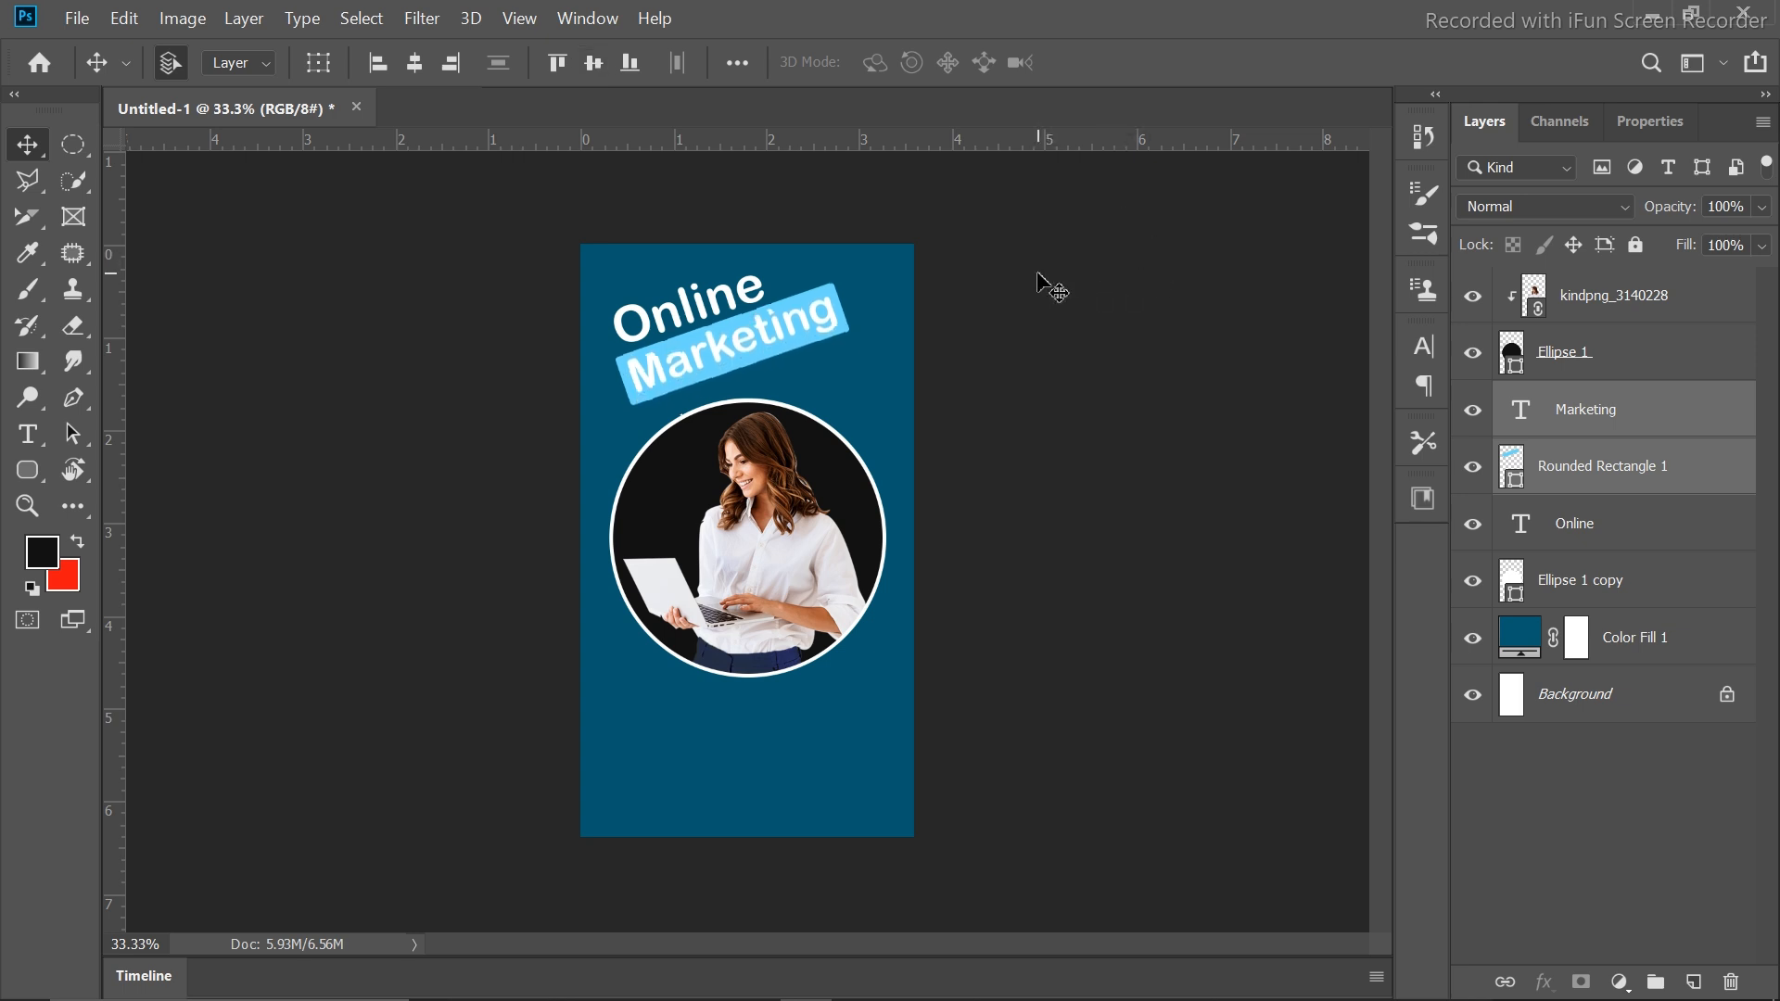
left_click(1046, 283)
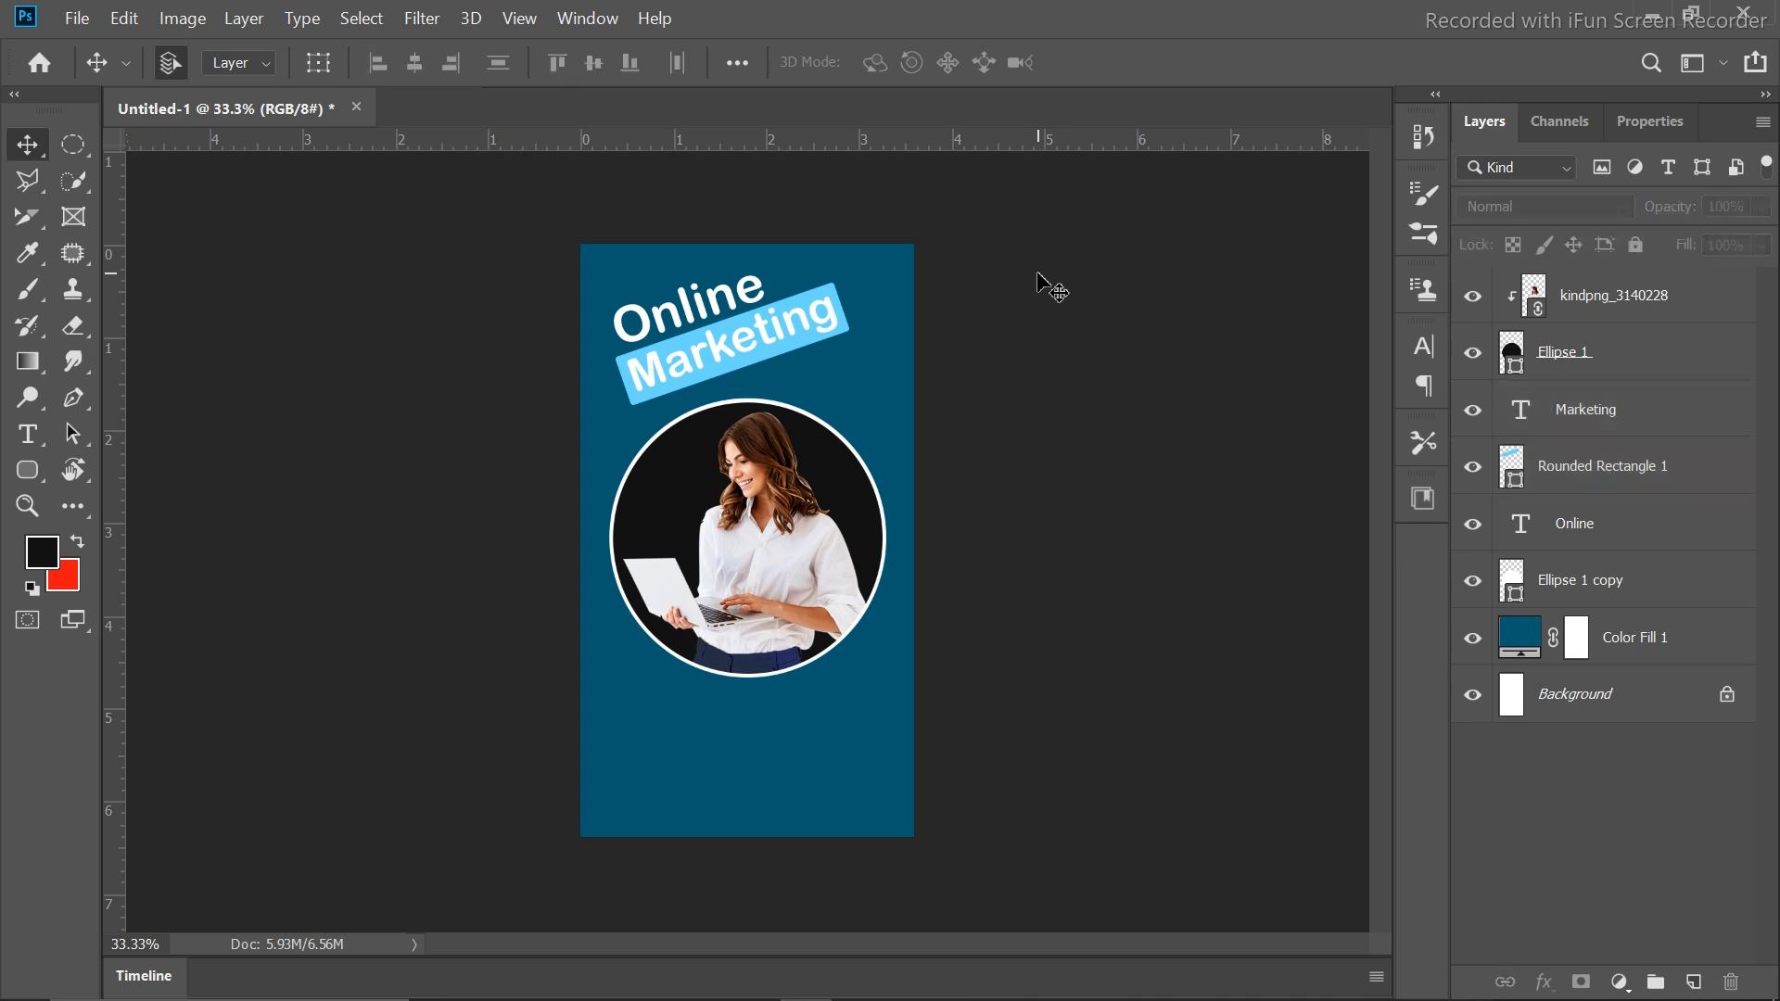
Duplicate the Marketing text below the bar and retype the copy as 'Agency'
left_click(702, 308, "ctrl")
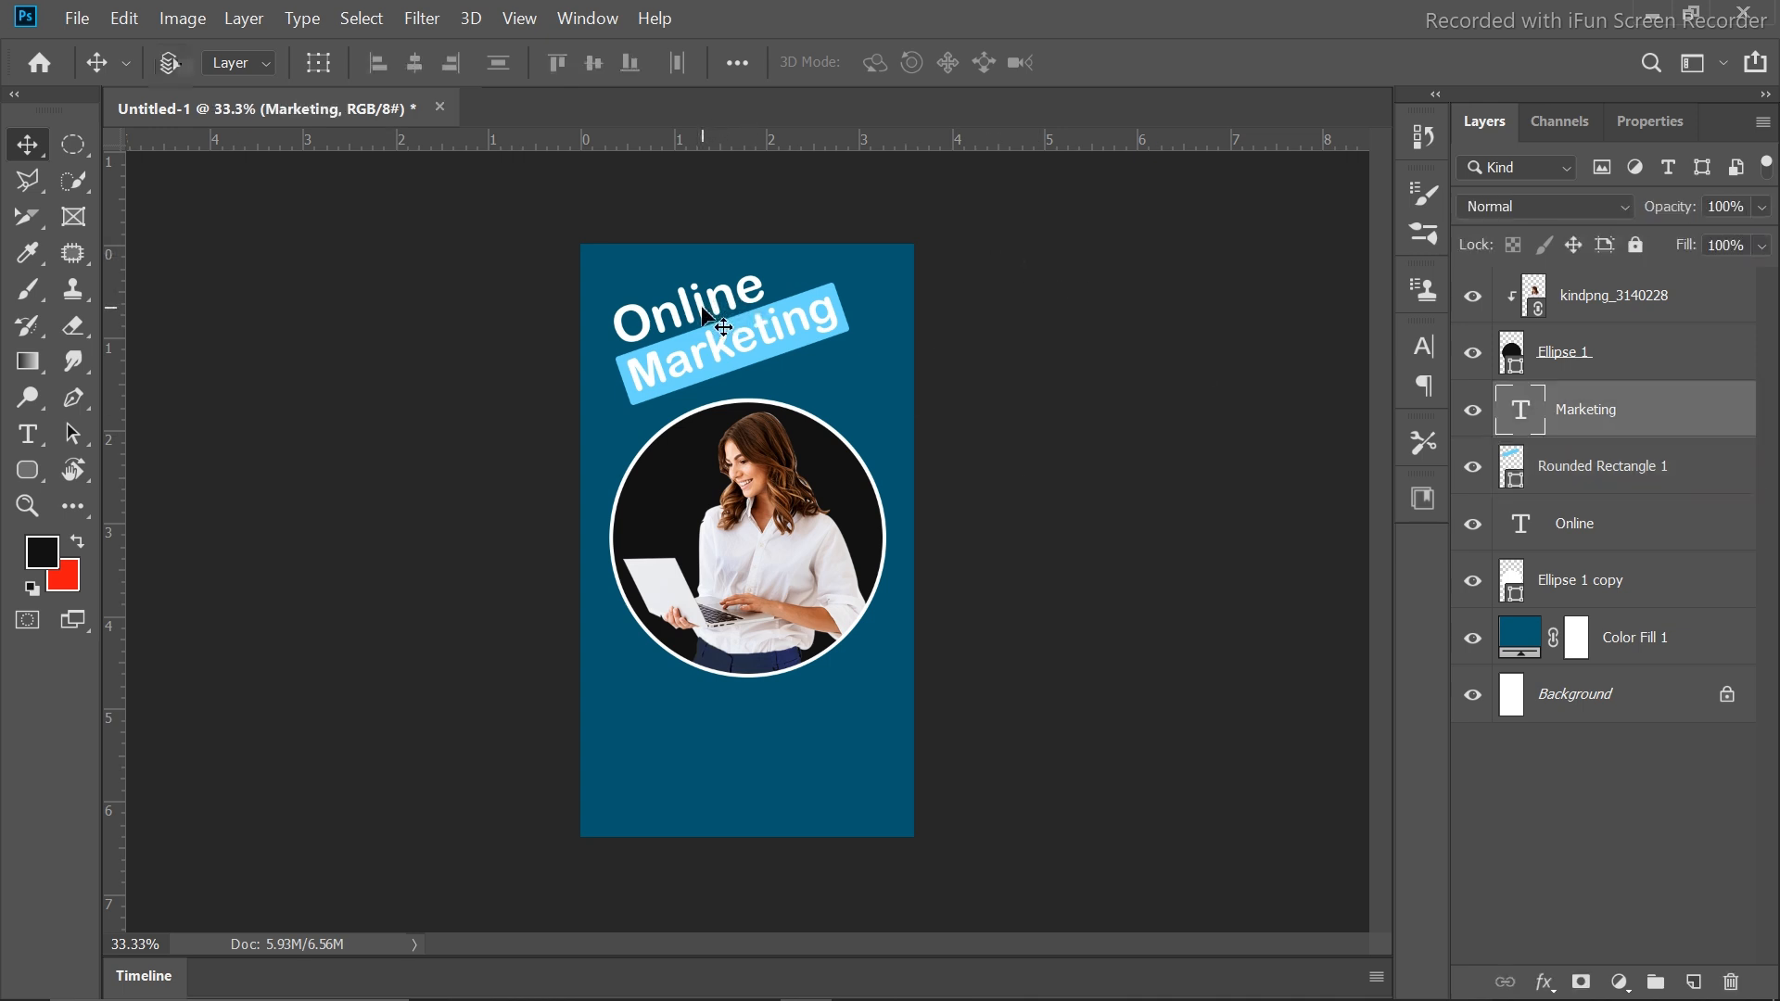
left_click_drag(702, 308, 824, 371)
key("t")
left_click(850, 360)
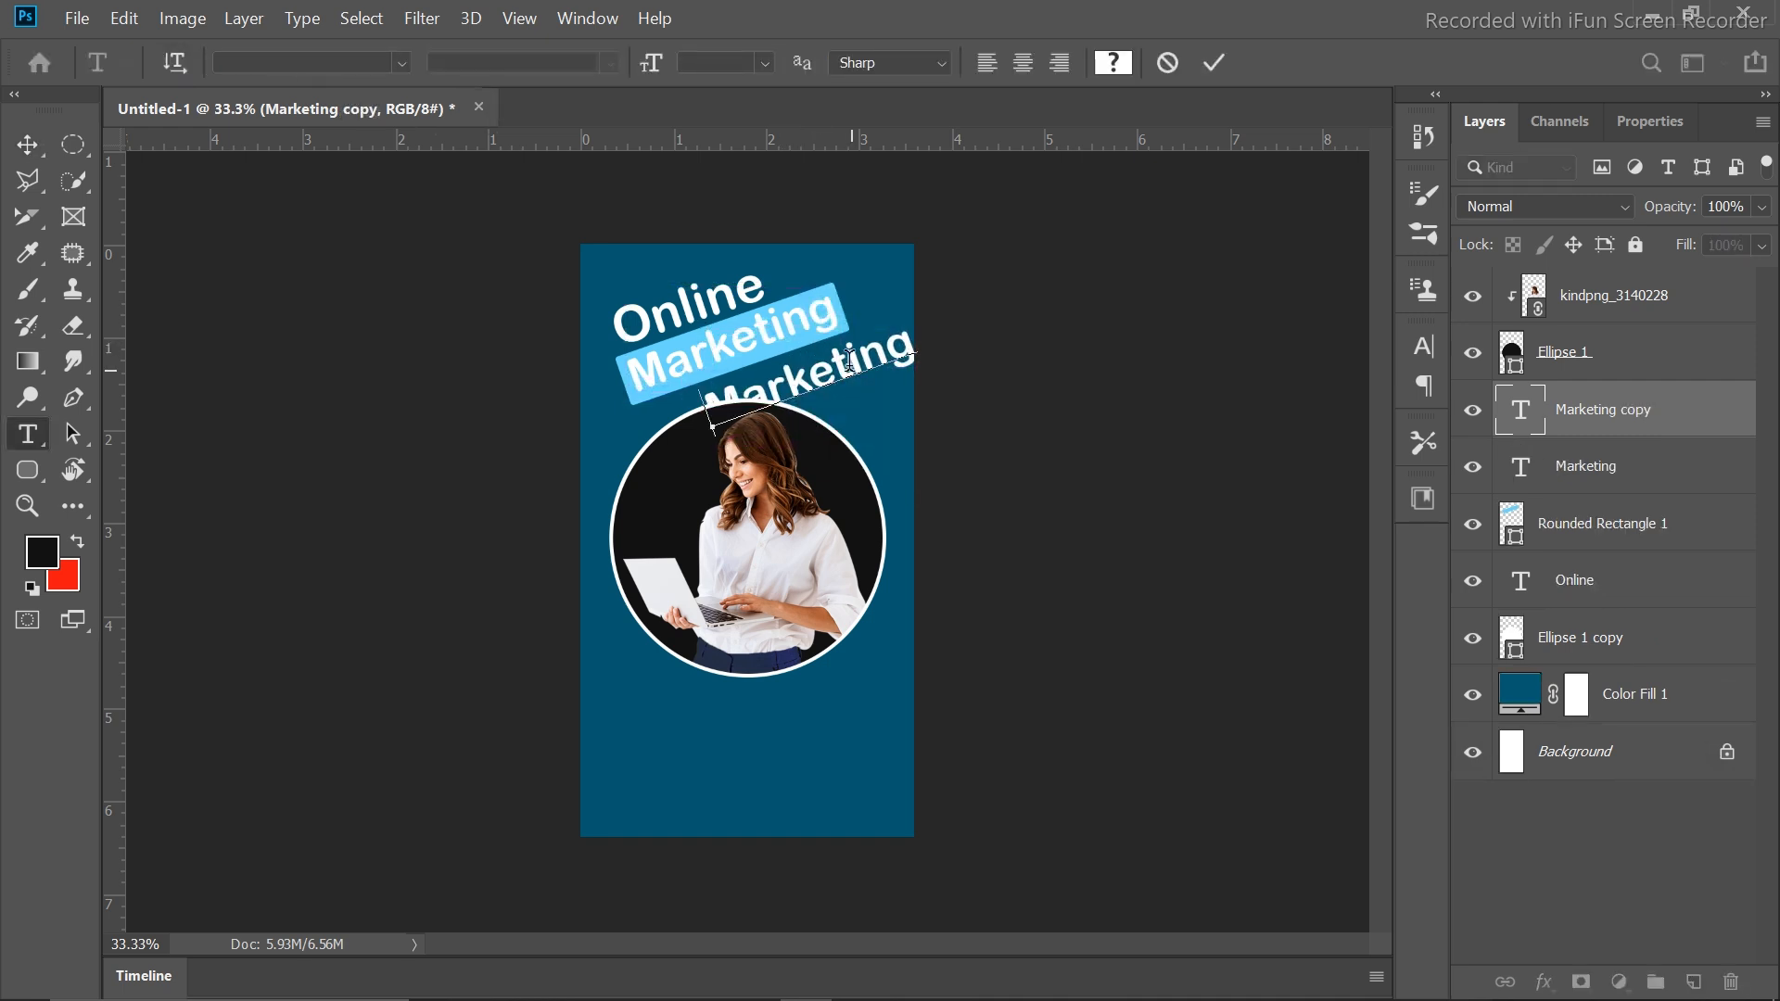
key("ctrl+a")
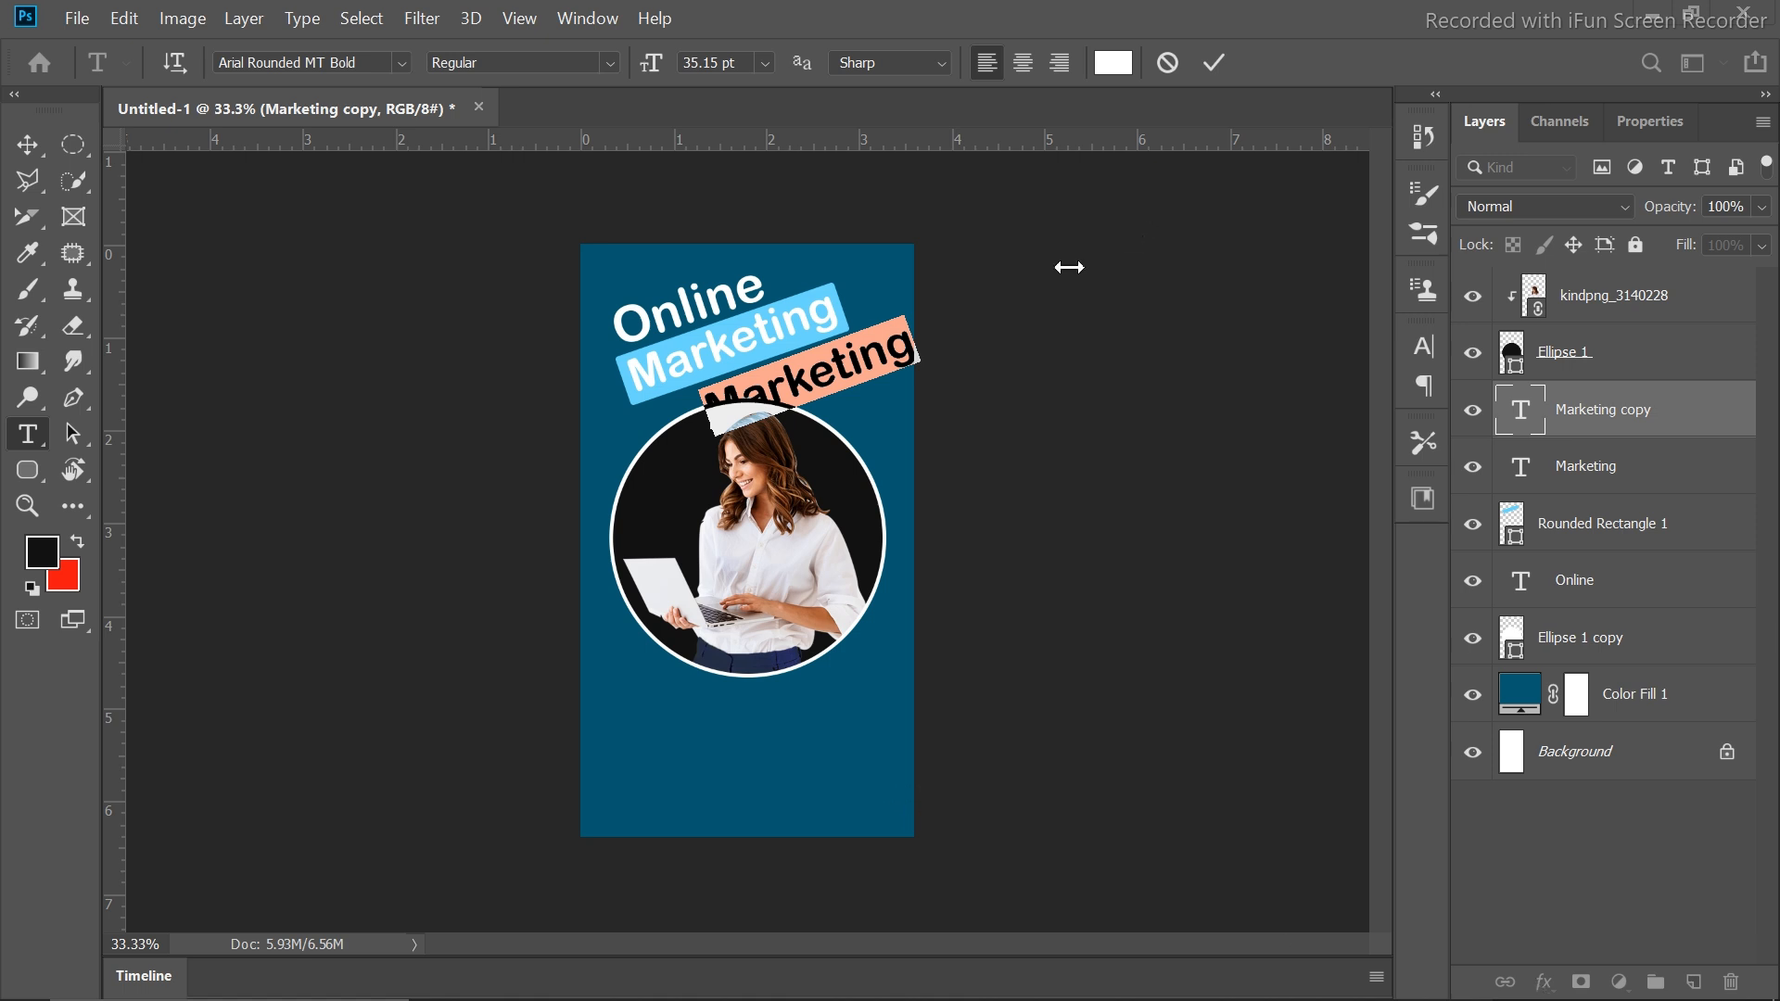
left_click(871, 353)
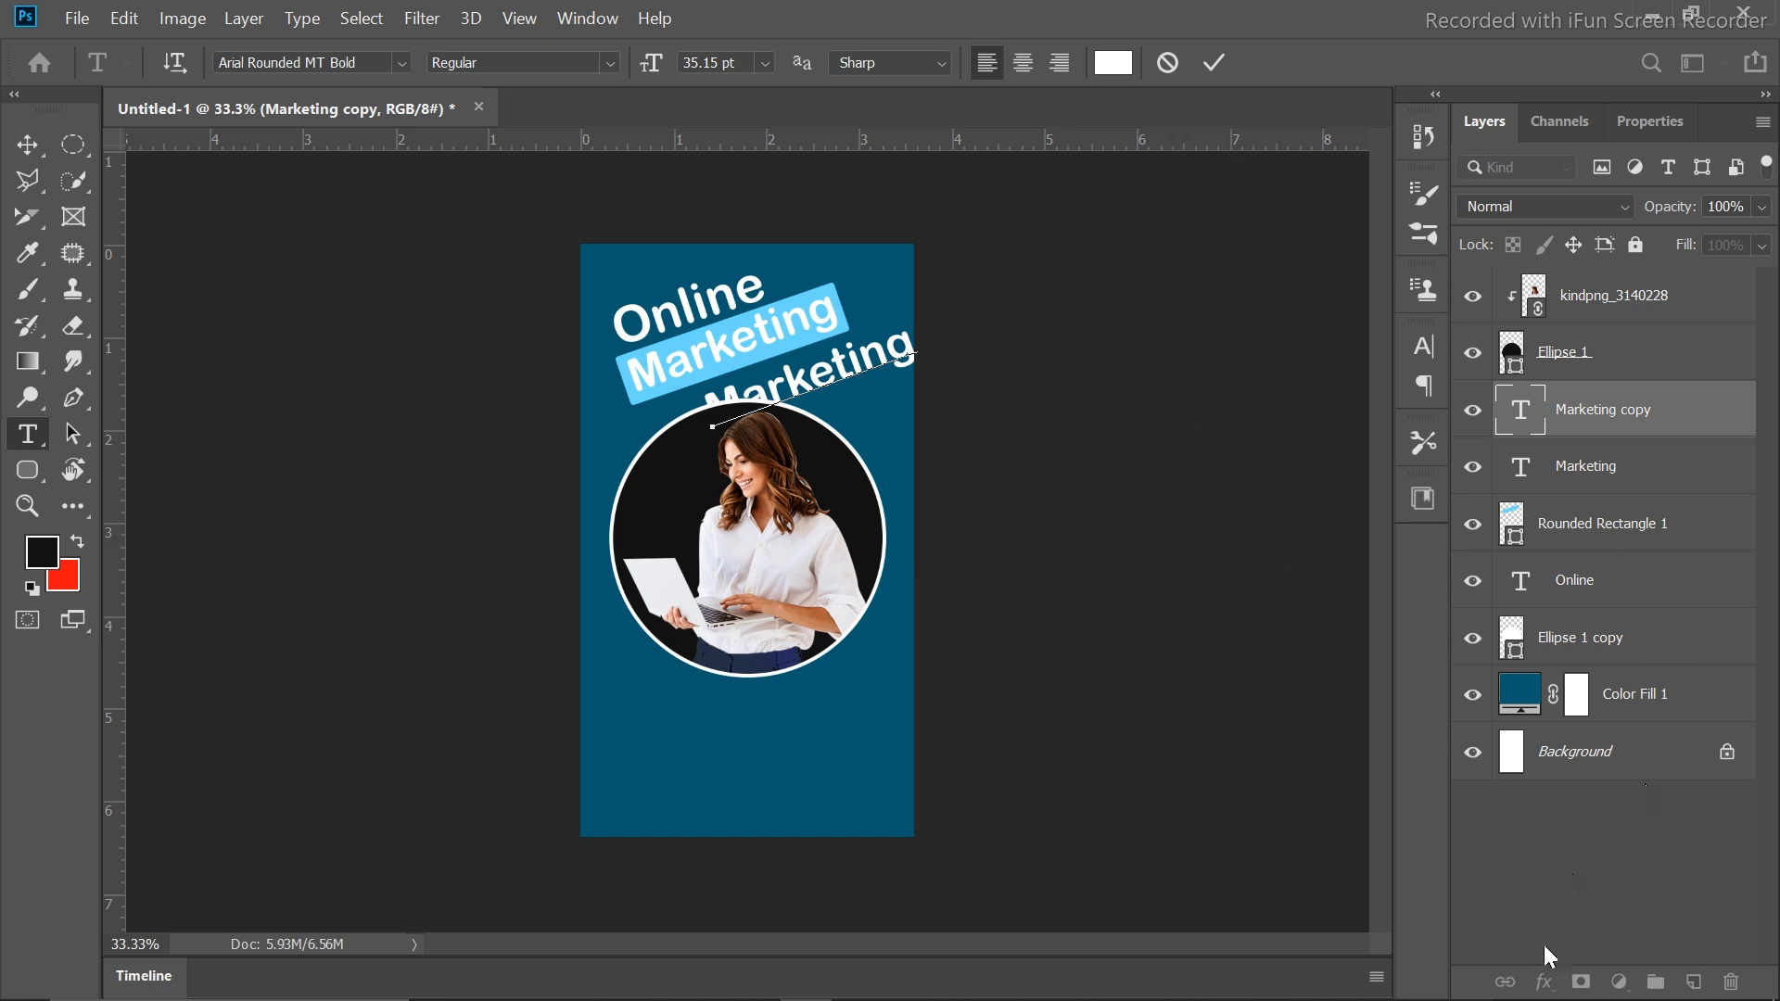
key("ctrl+a")
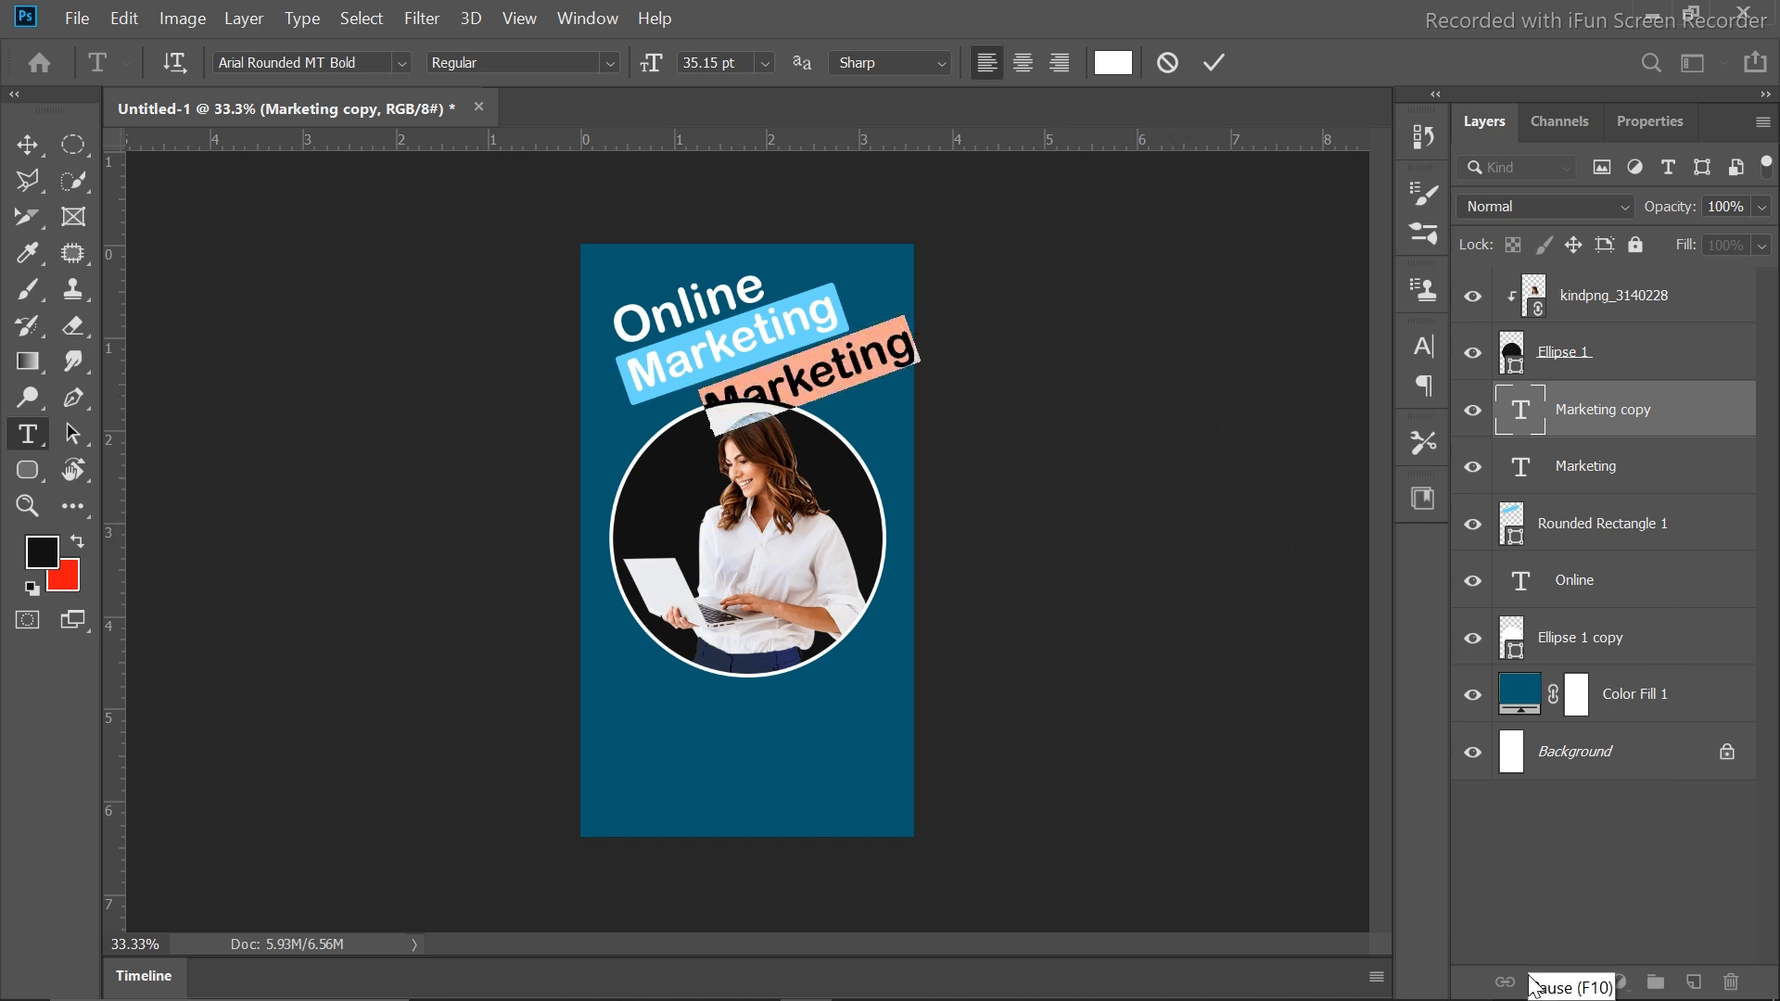
type("Agency")
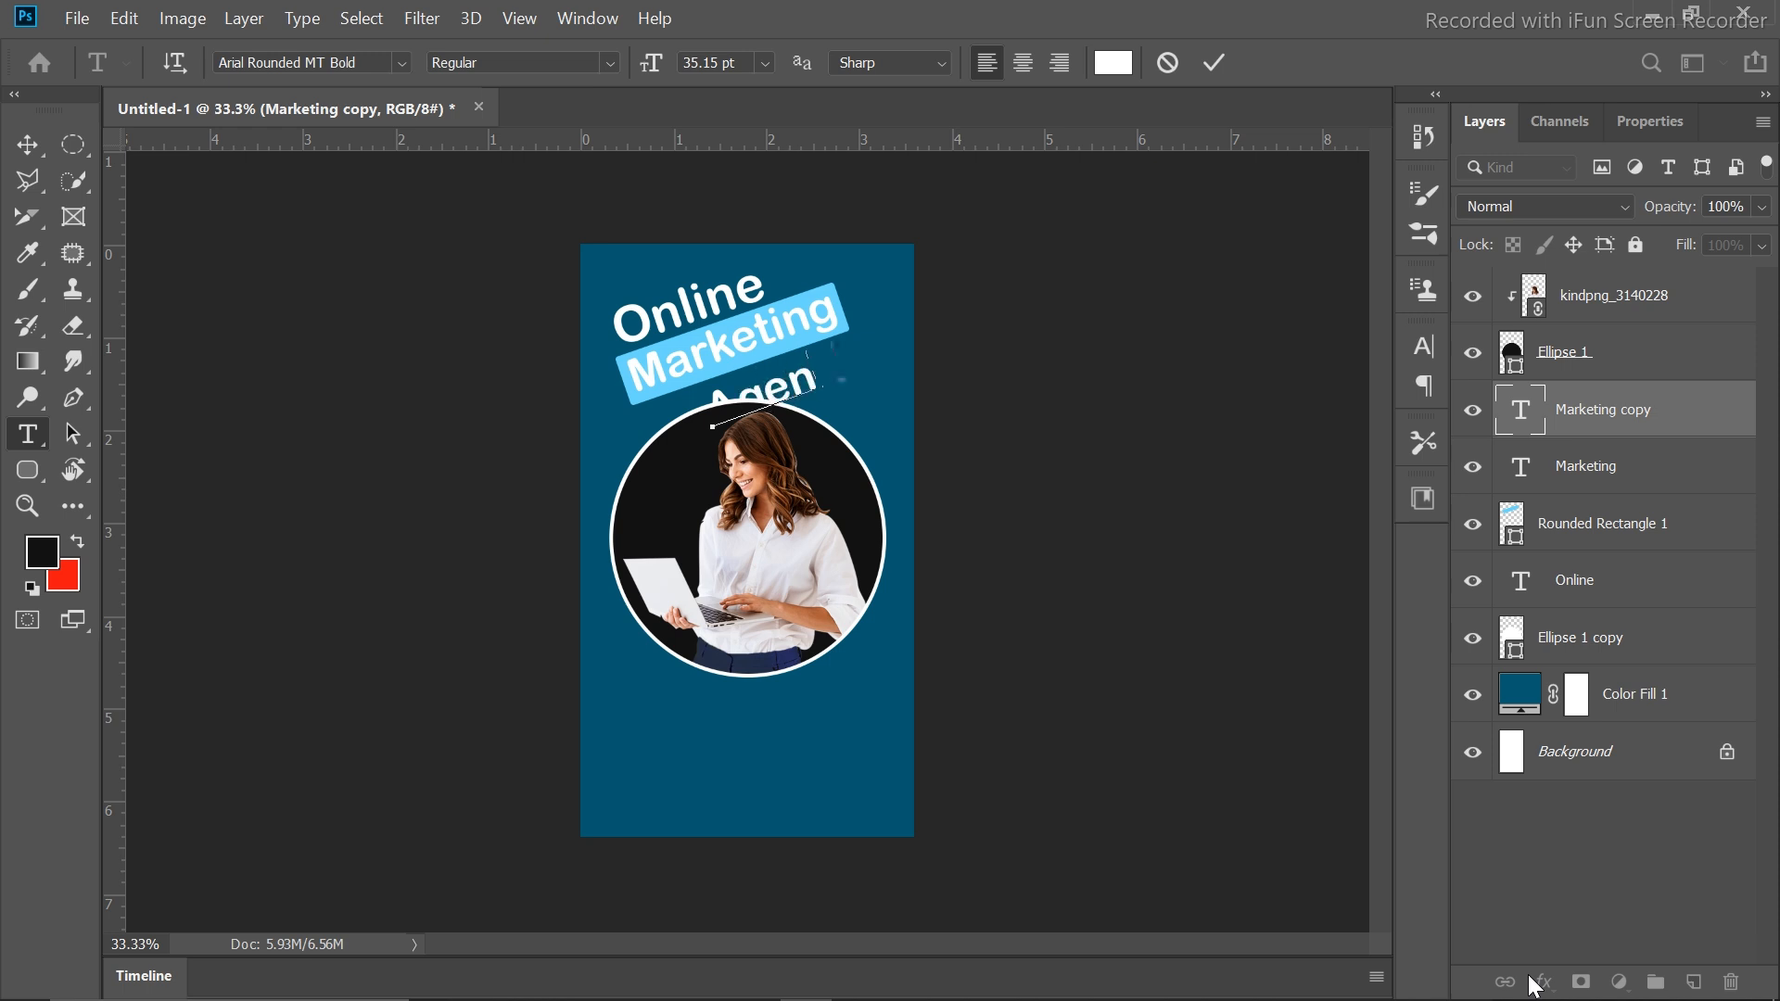
left_click(1214, 64)
Move Agency up beneath the Marketing bar and scale it to about 82%
left_click_drag(849, 369, 886, 358)
key("ctrl+t")
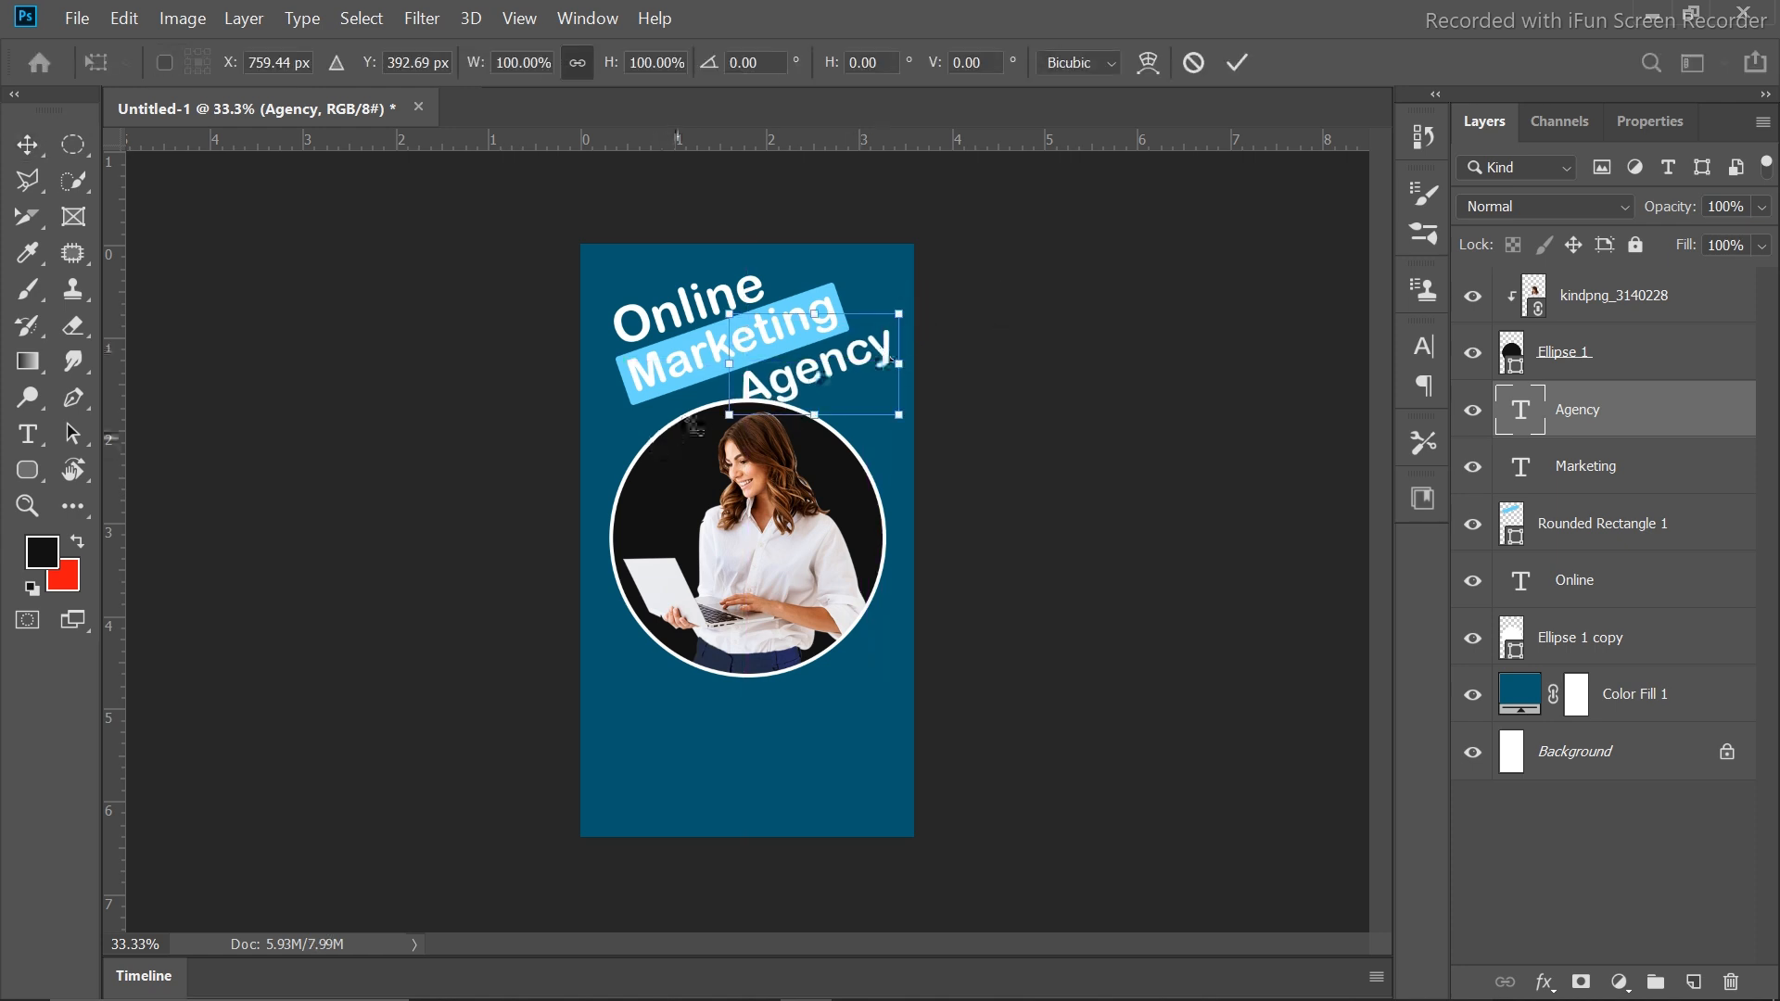
left_click_drag(728, 416, 750, 394)
left_click(1238, 63)
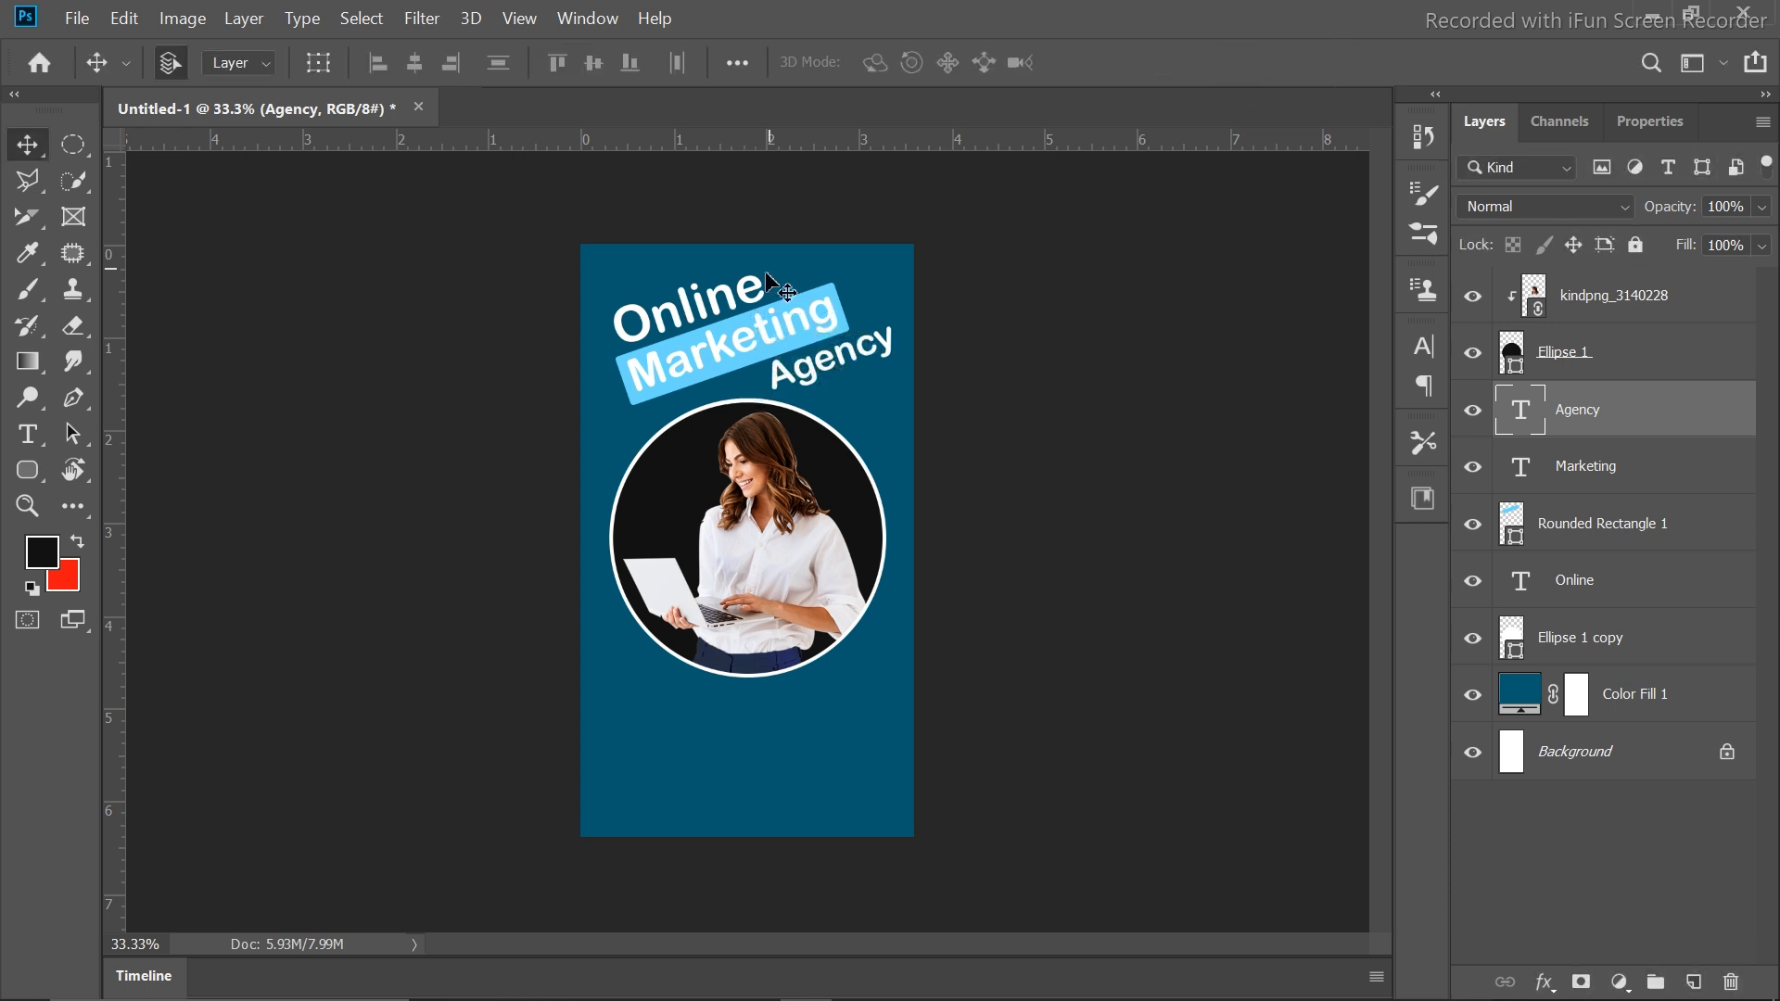
Draw the button rectangle and round its corners to about 68 px for a pill shape
left_click(27, 470)
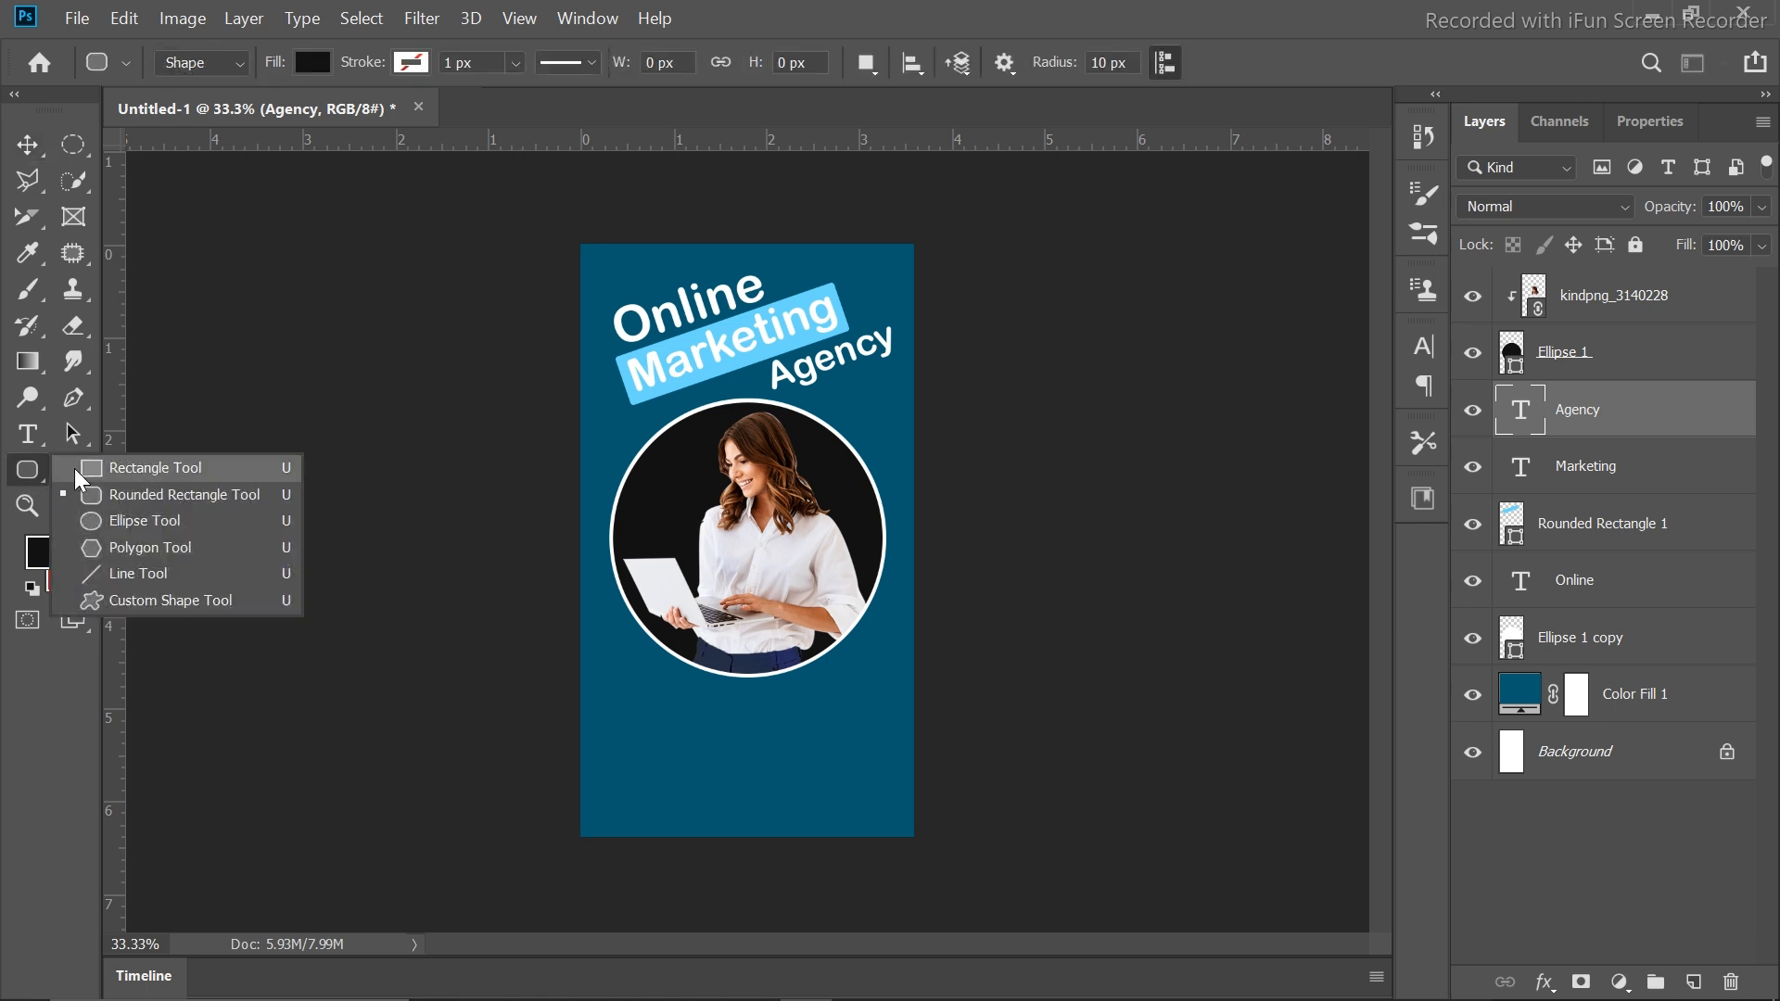
left_click(158, 493)
left_click_drag(677, 696, 825, 734)
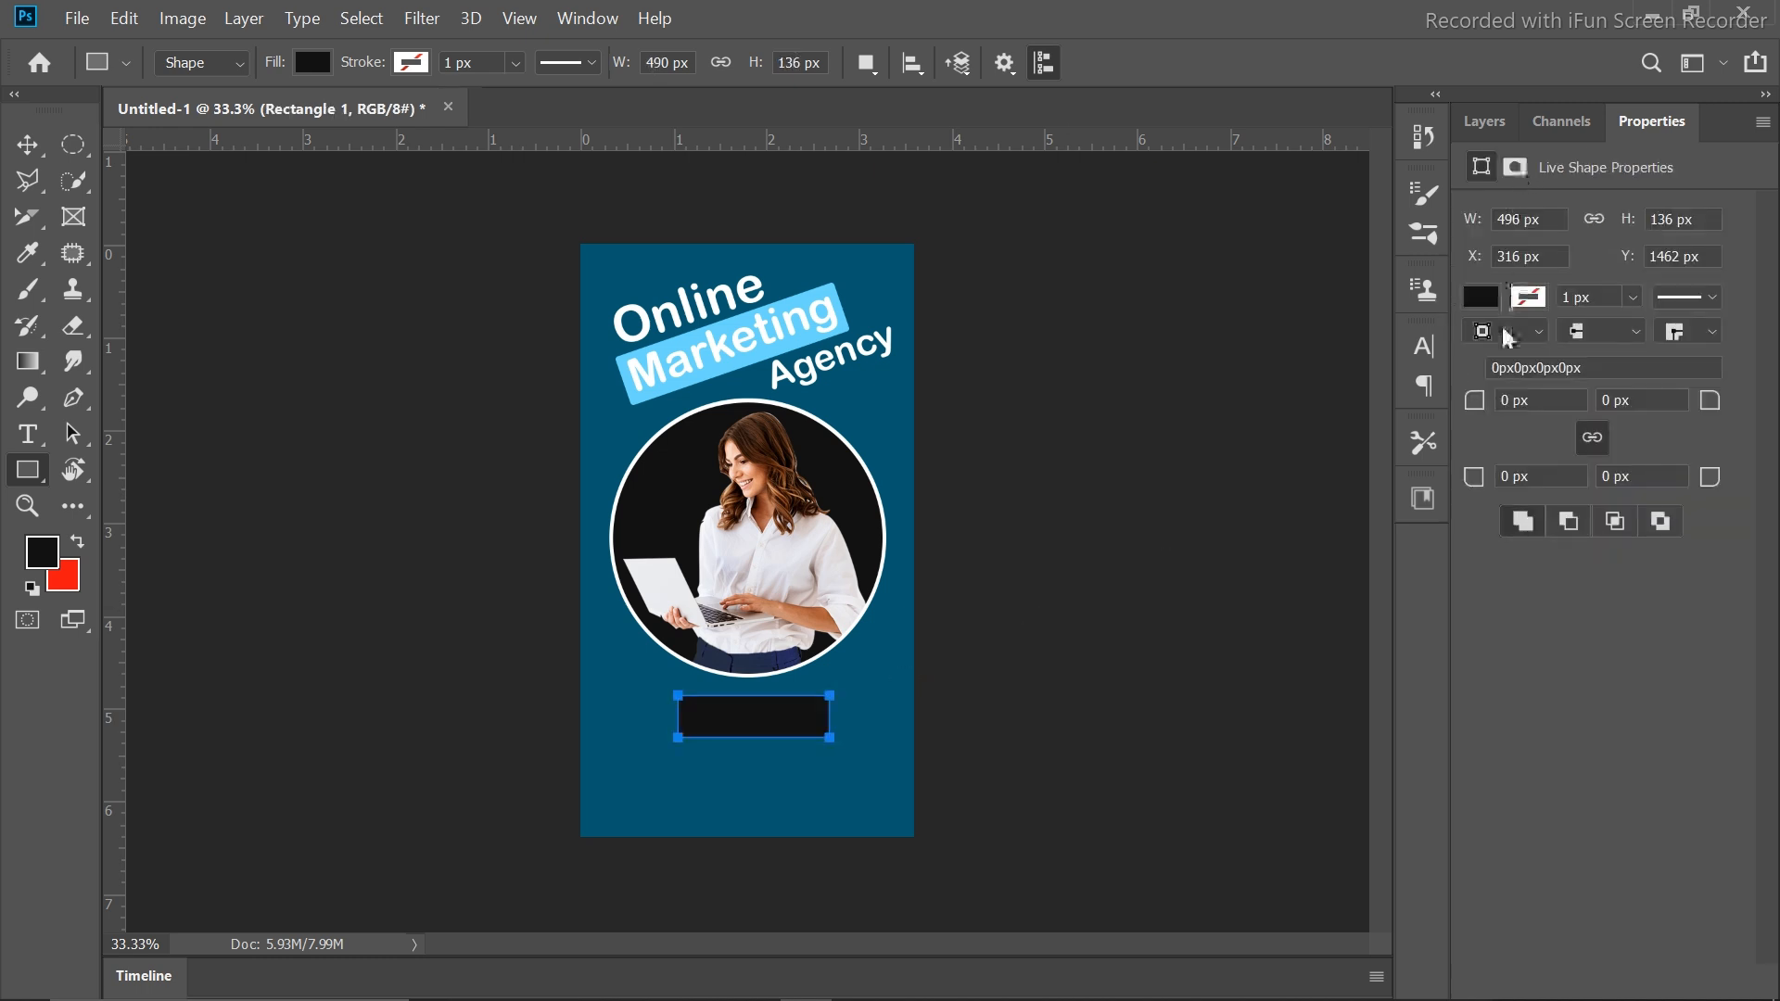
left_click_drag(1474, 408, 1600, 399)
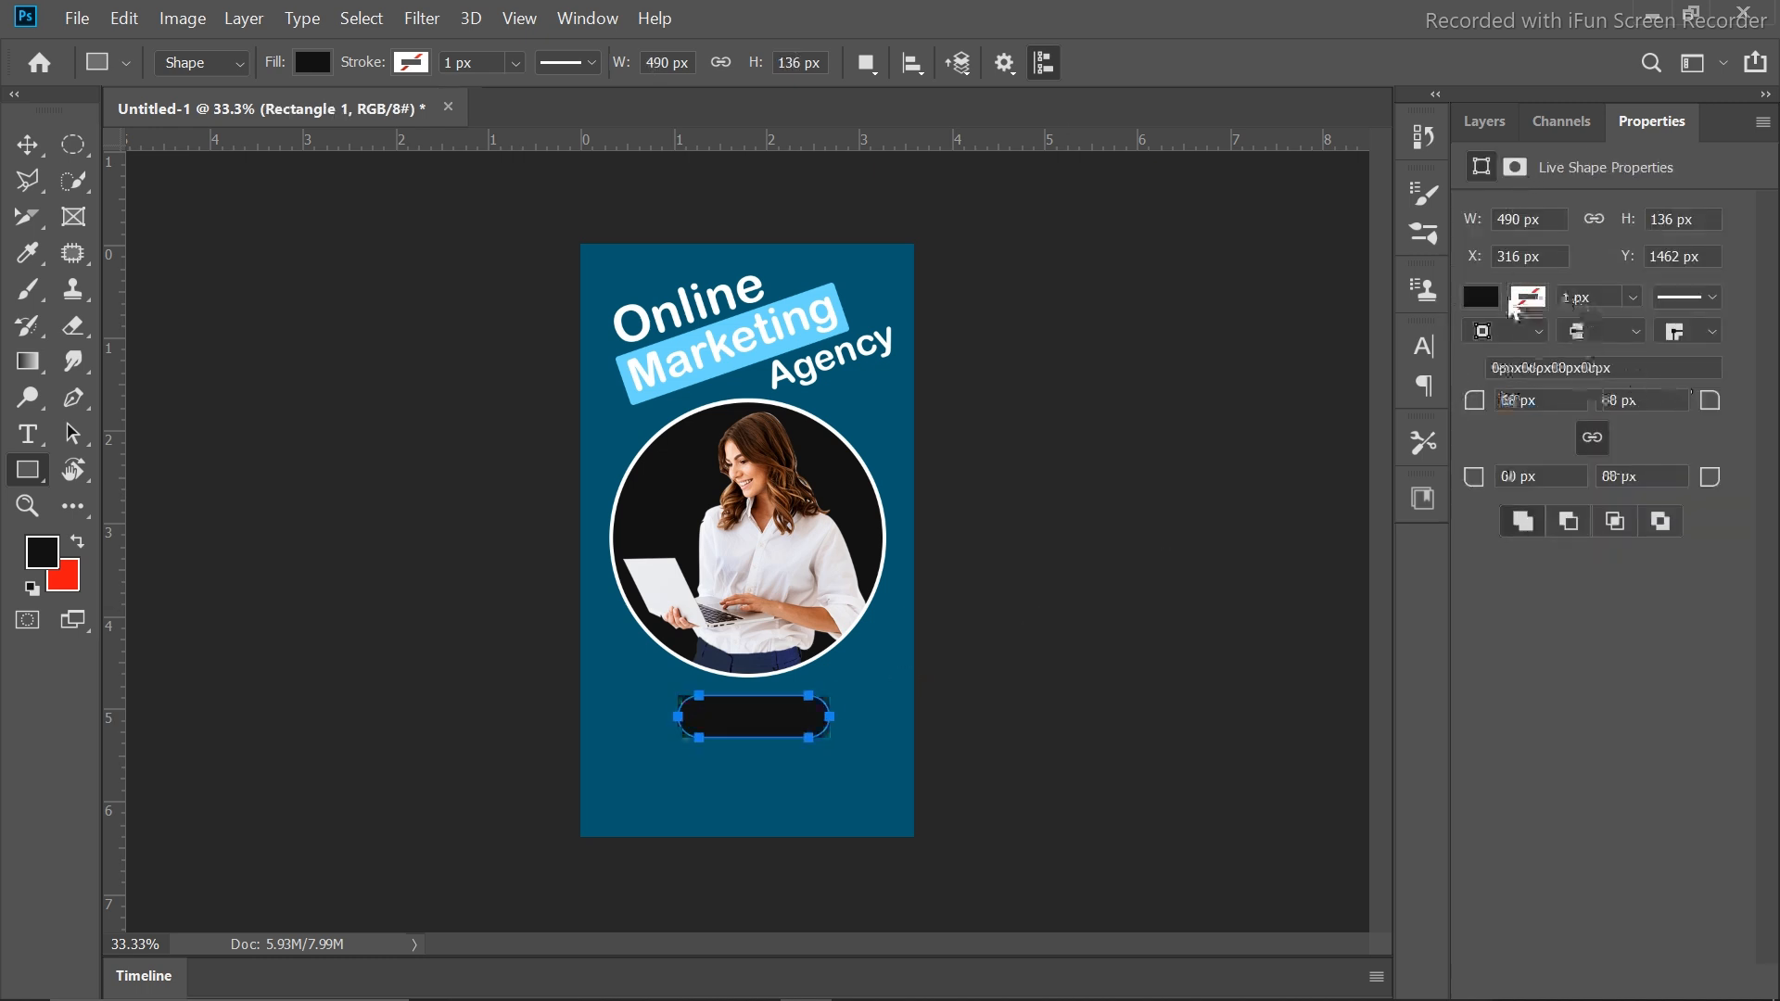
Fill the pill shape with yellow #ffd800 and nudge it slightly left
left_click(1493, 124)
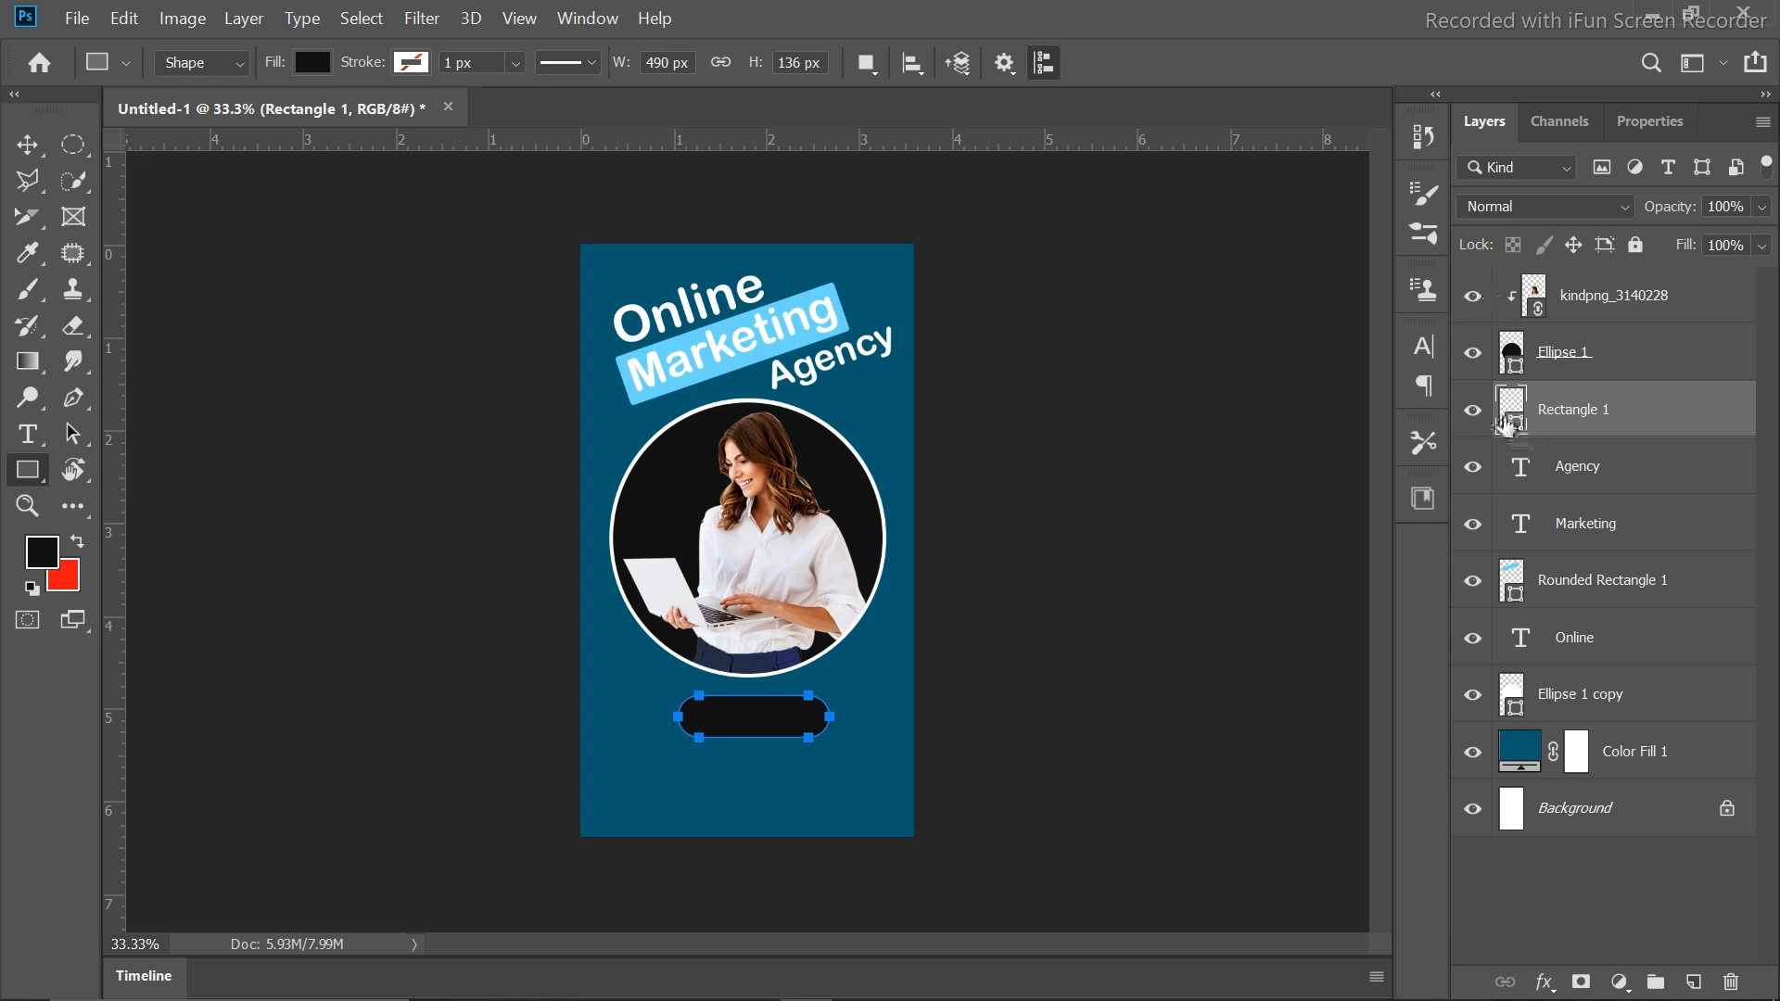
double_click(1510, 419)
left_click(1351, 338)
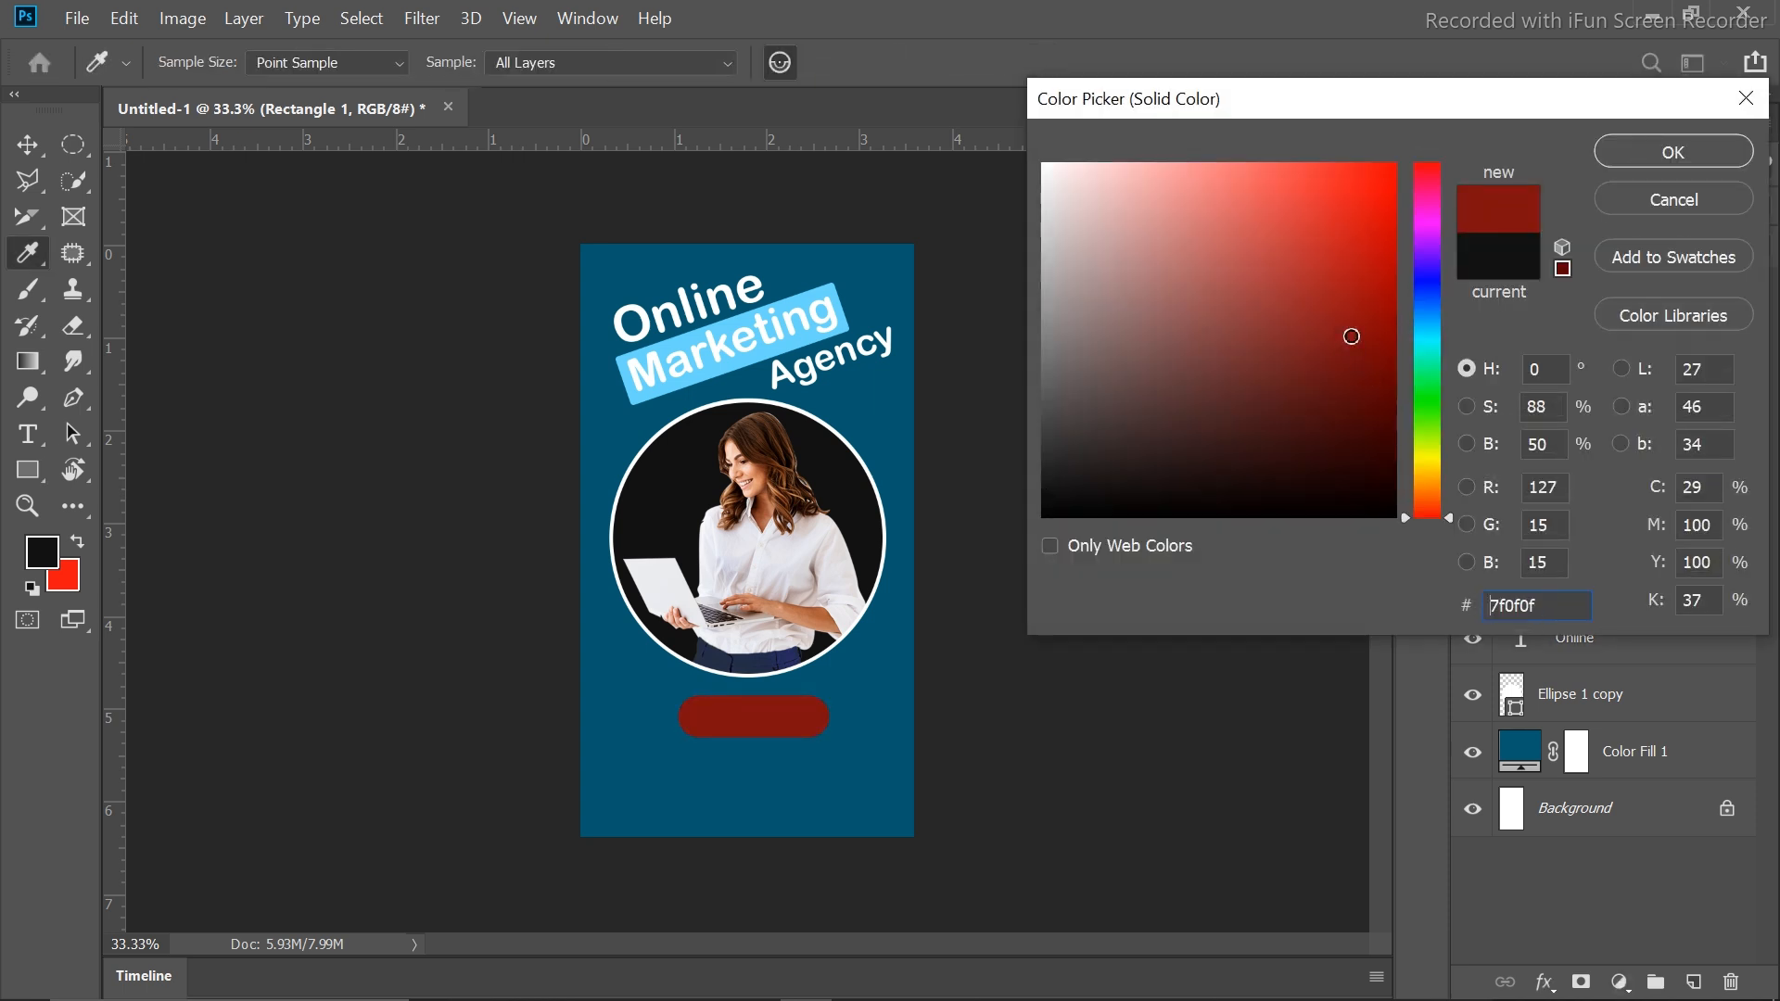
left_click(1374, 403)
mouse_move(1373, 403)
left_mouse_down()
mouse_move(1427, 469)
mouse_move(1381, 204)
mouse_move(1396, 111)
left_mouse_up()
left_click(1632, 151)
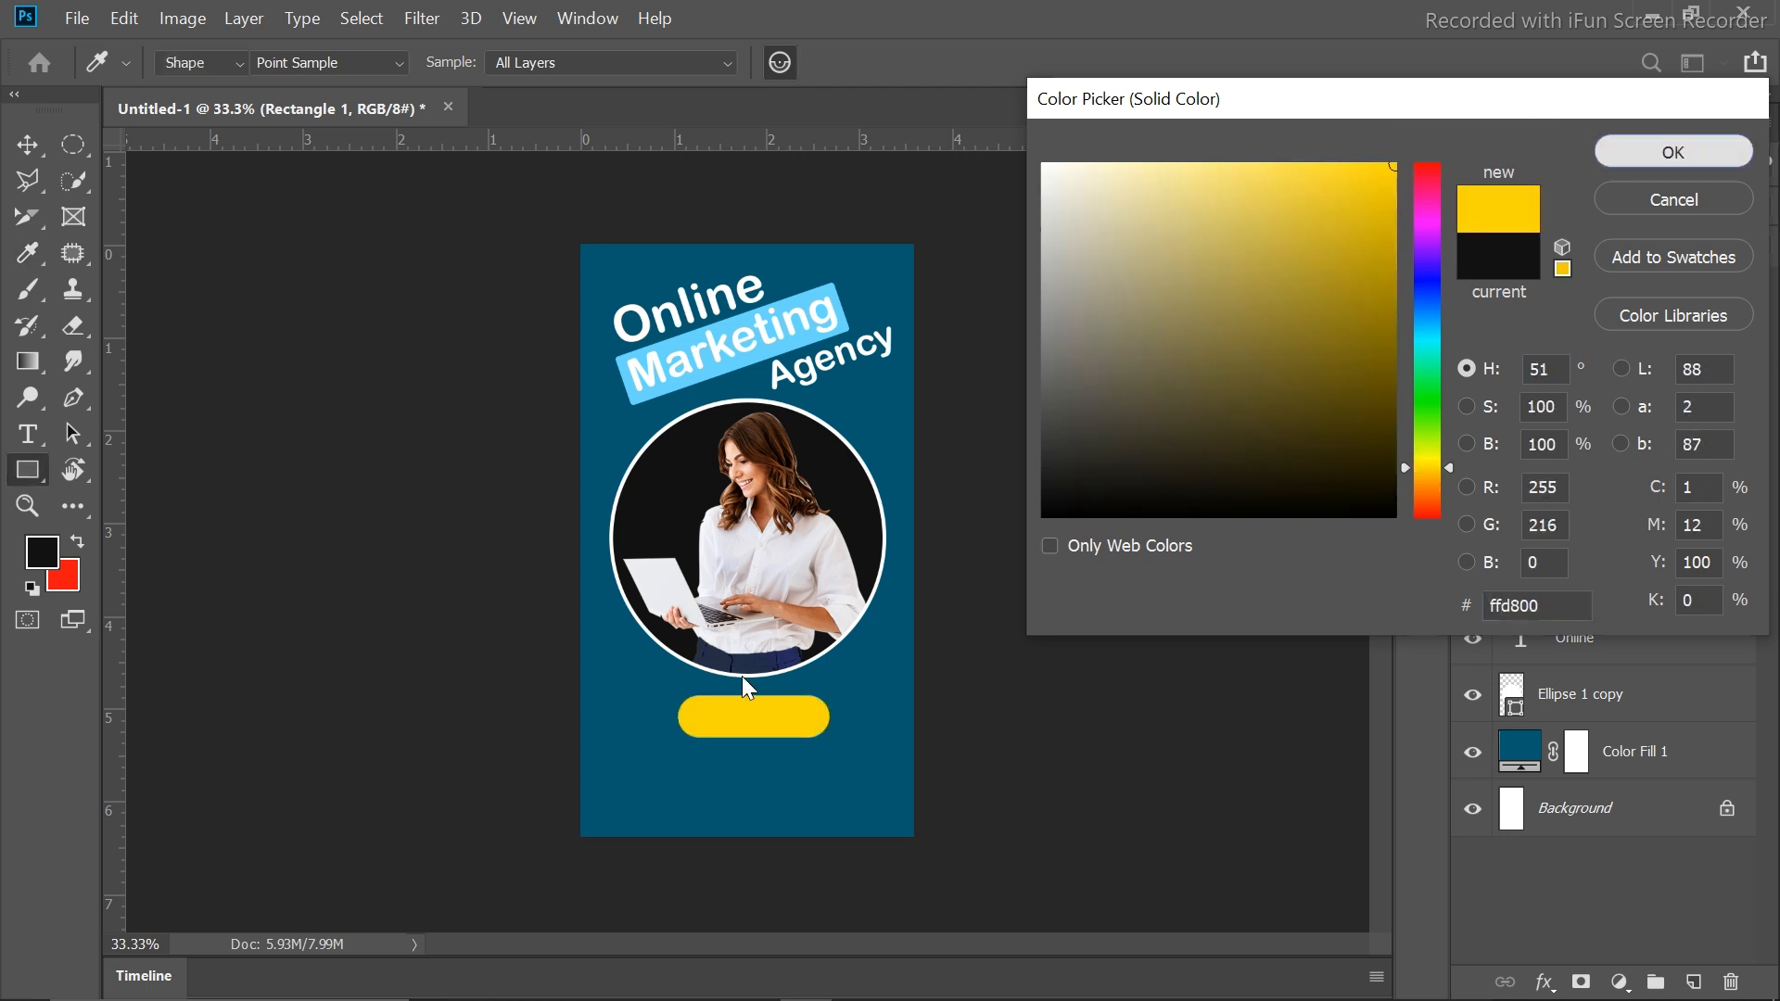
key("v")
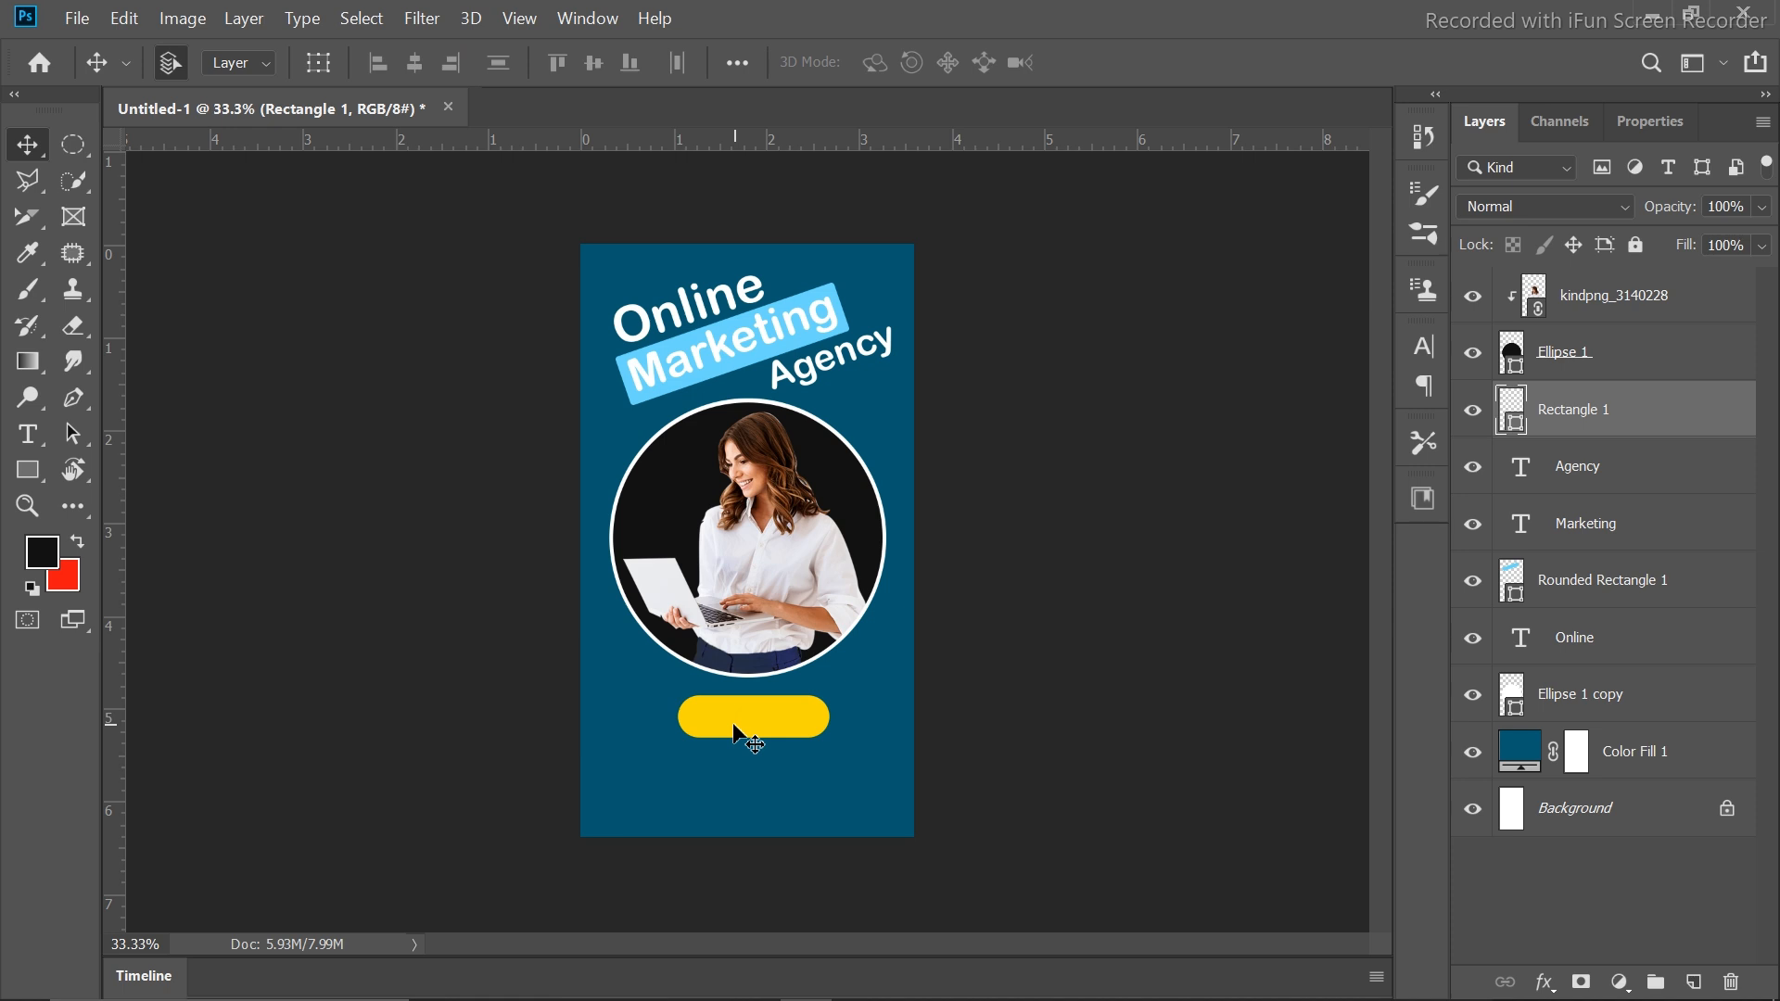
left_click_drag(735, 732, 726, 732)
Duplicate the Agency text down to the button and retype it as 'Visit Now'
left_click(811, 378)
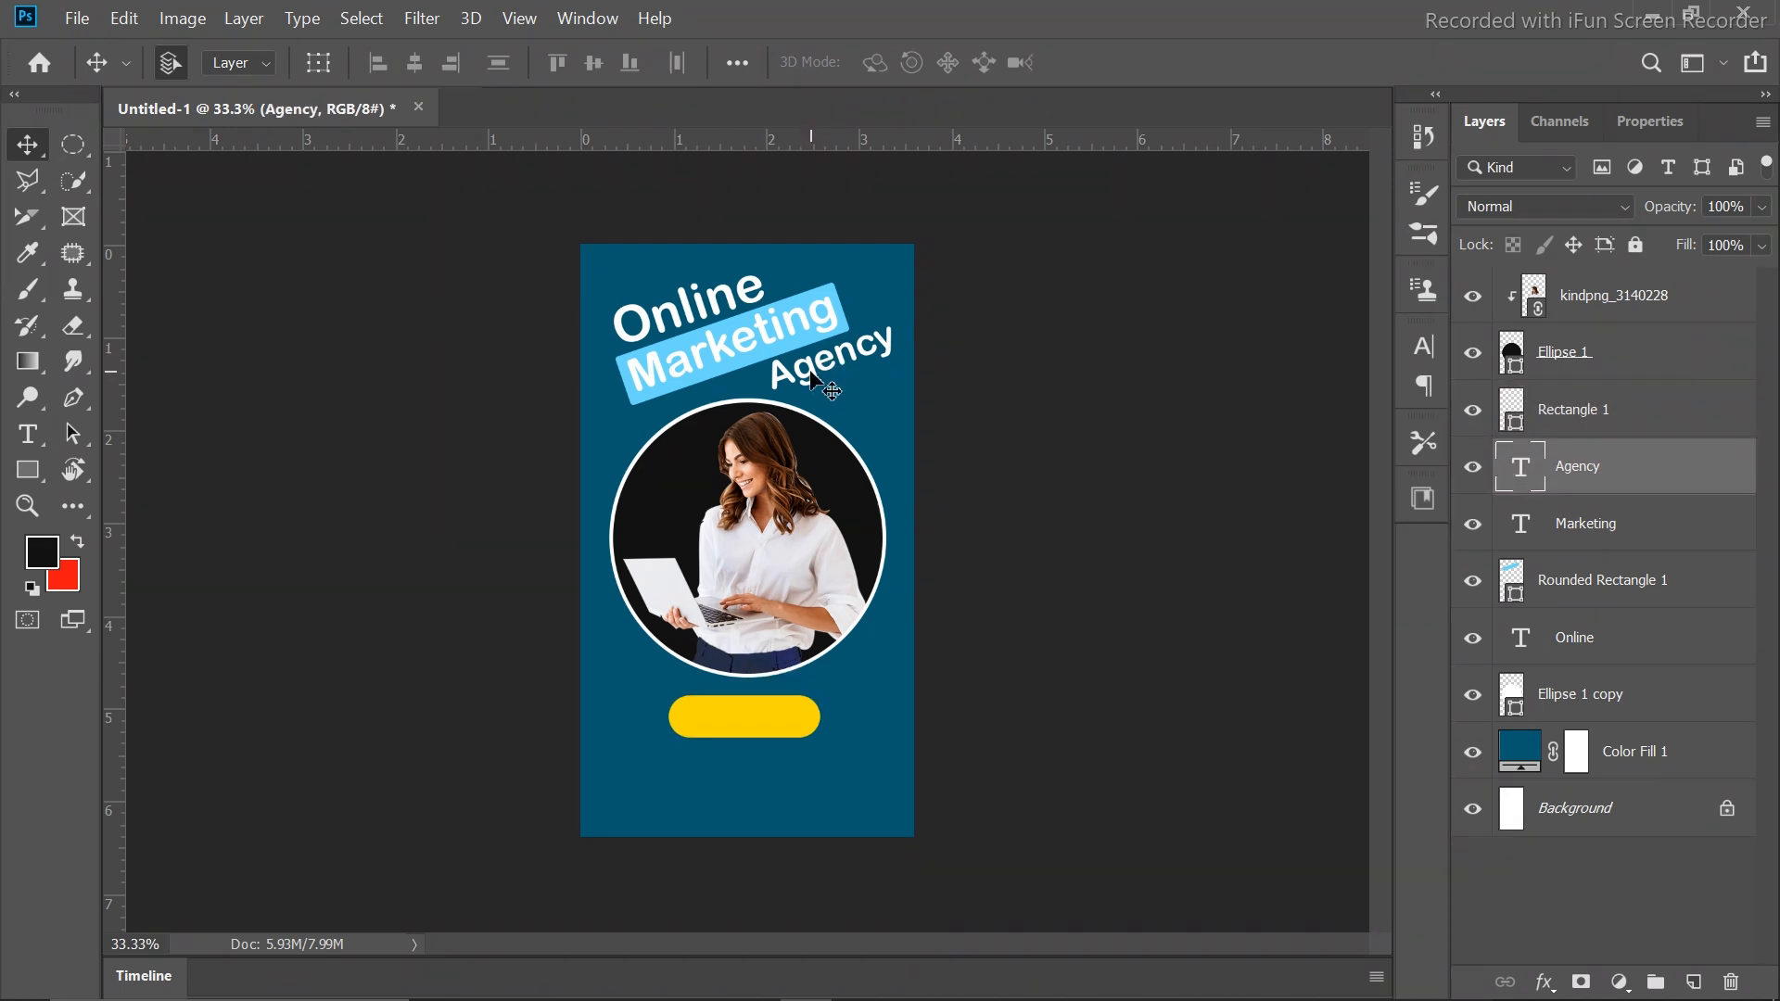
left_click_drag(811, 378, 775, 747)
key("t")
double_click(844, 682)
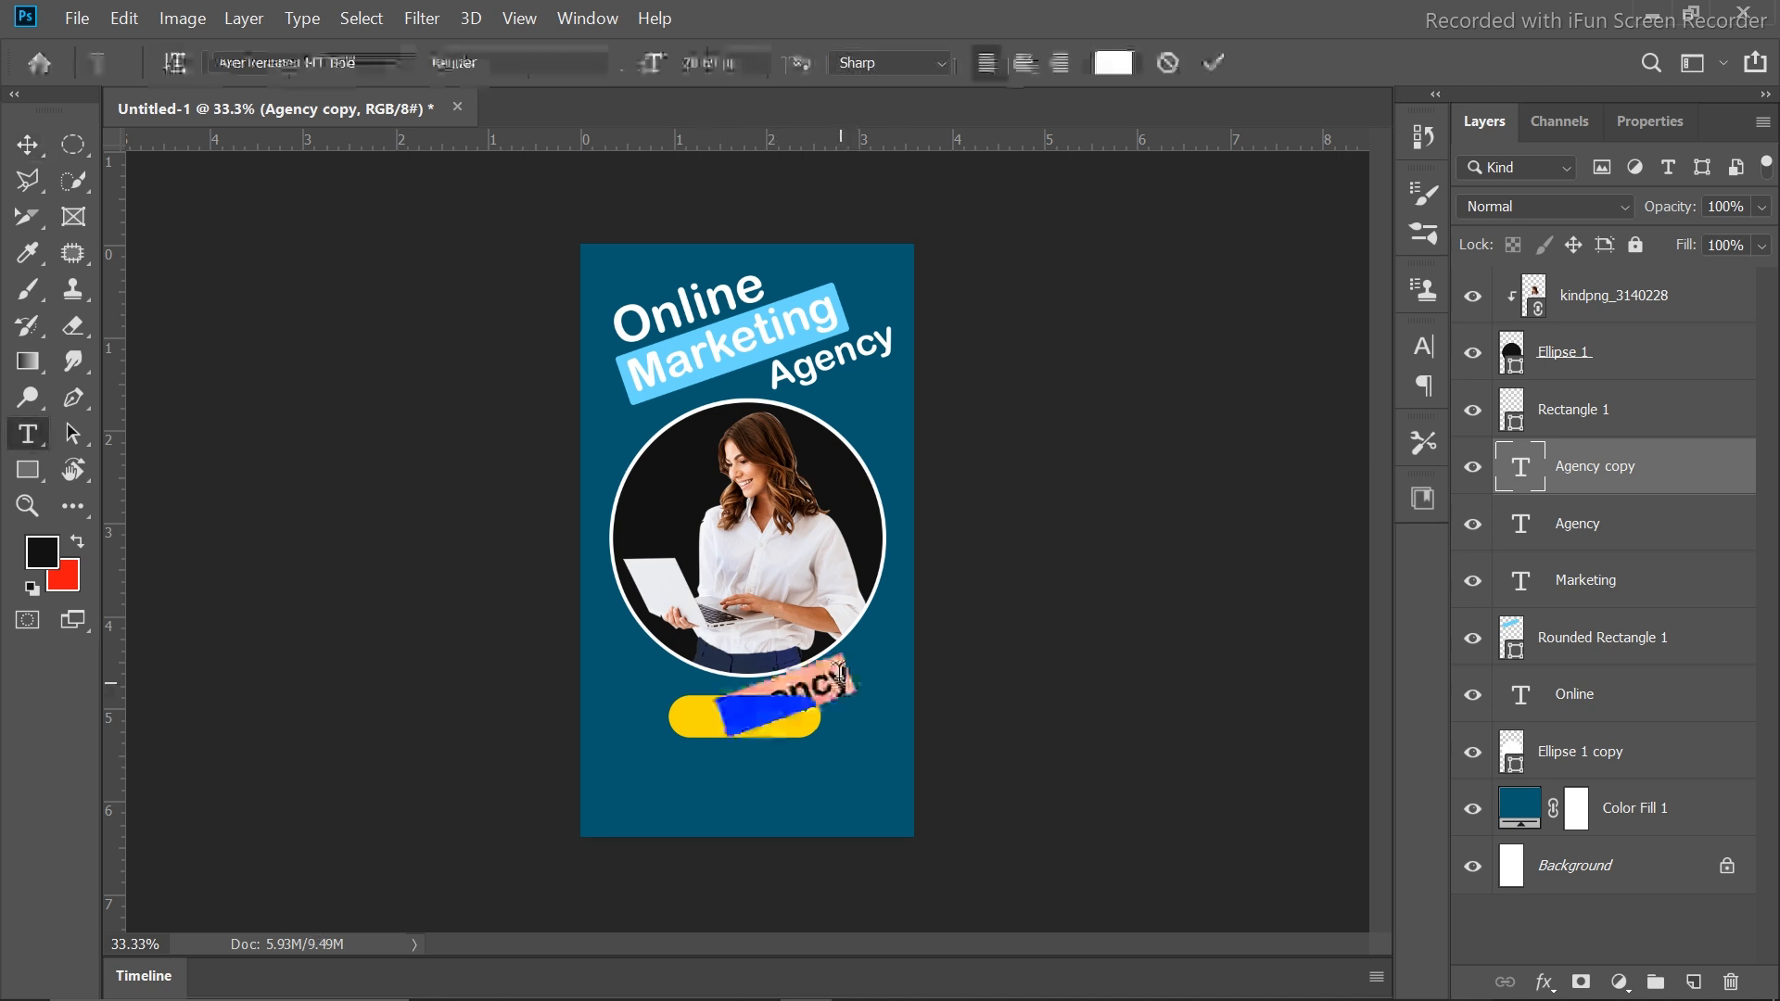
key("BackSpace")
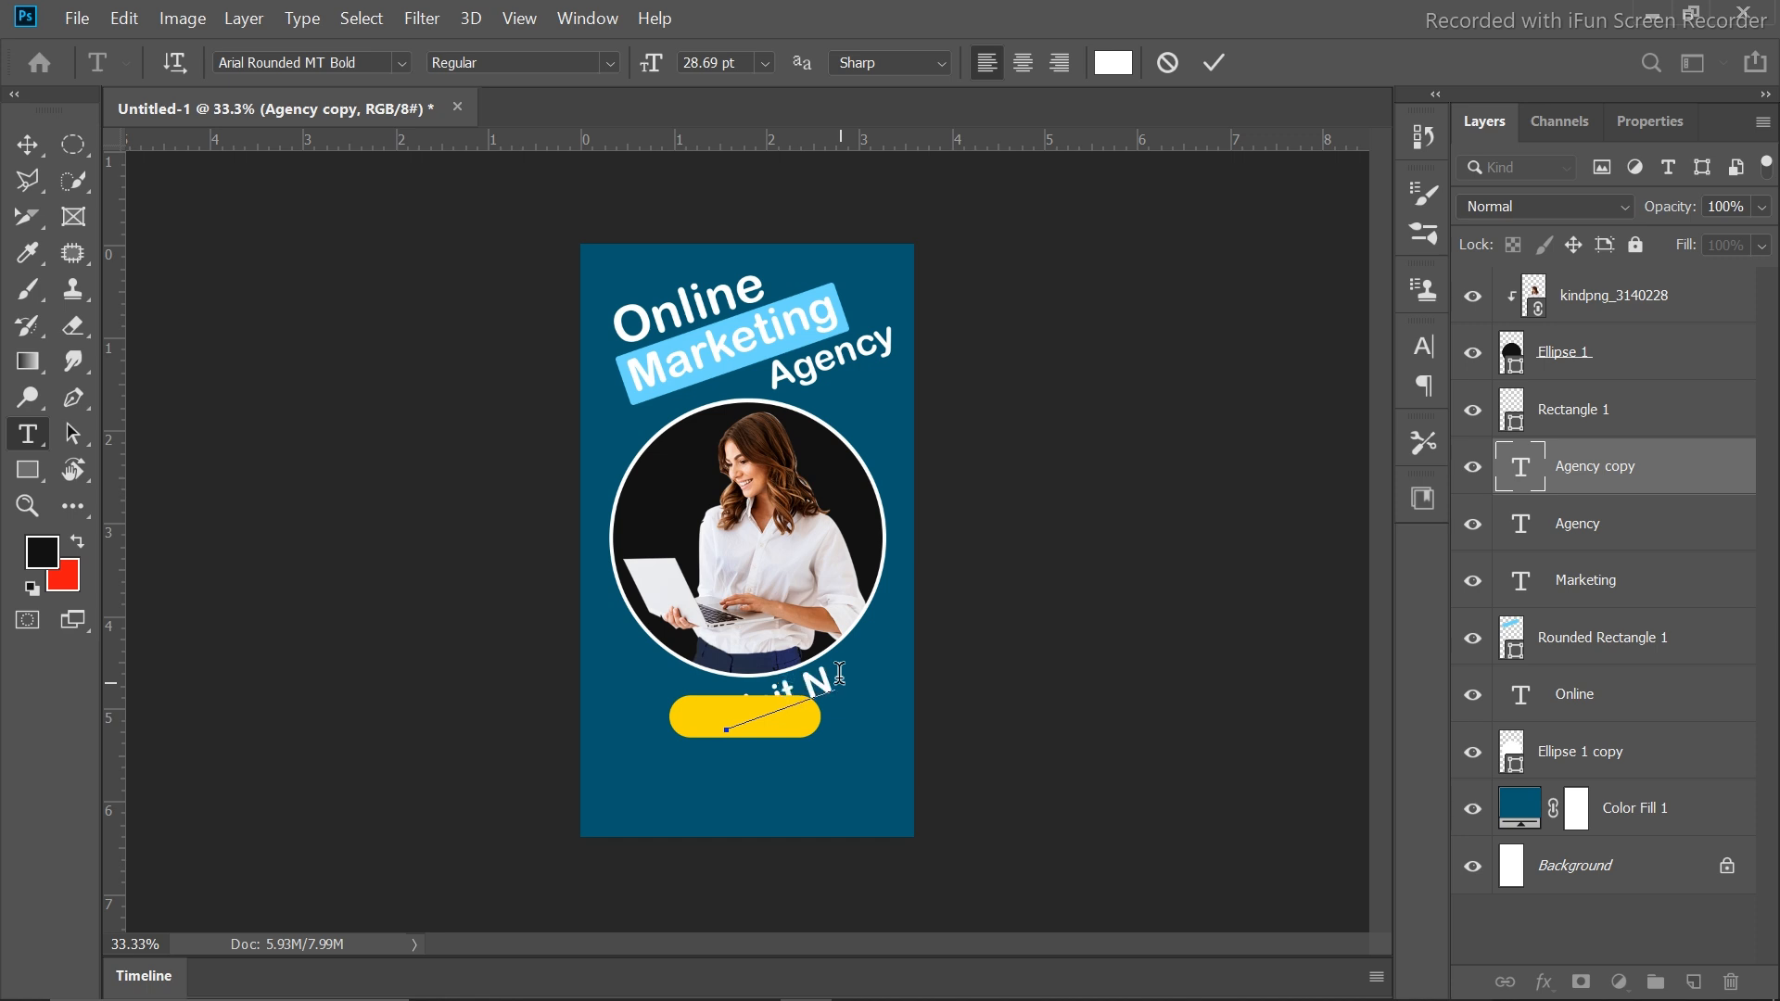
type("Visit Now")
left_click(1212, 61)
key("v")
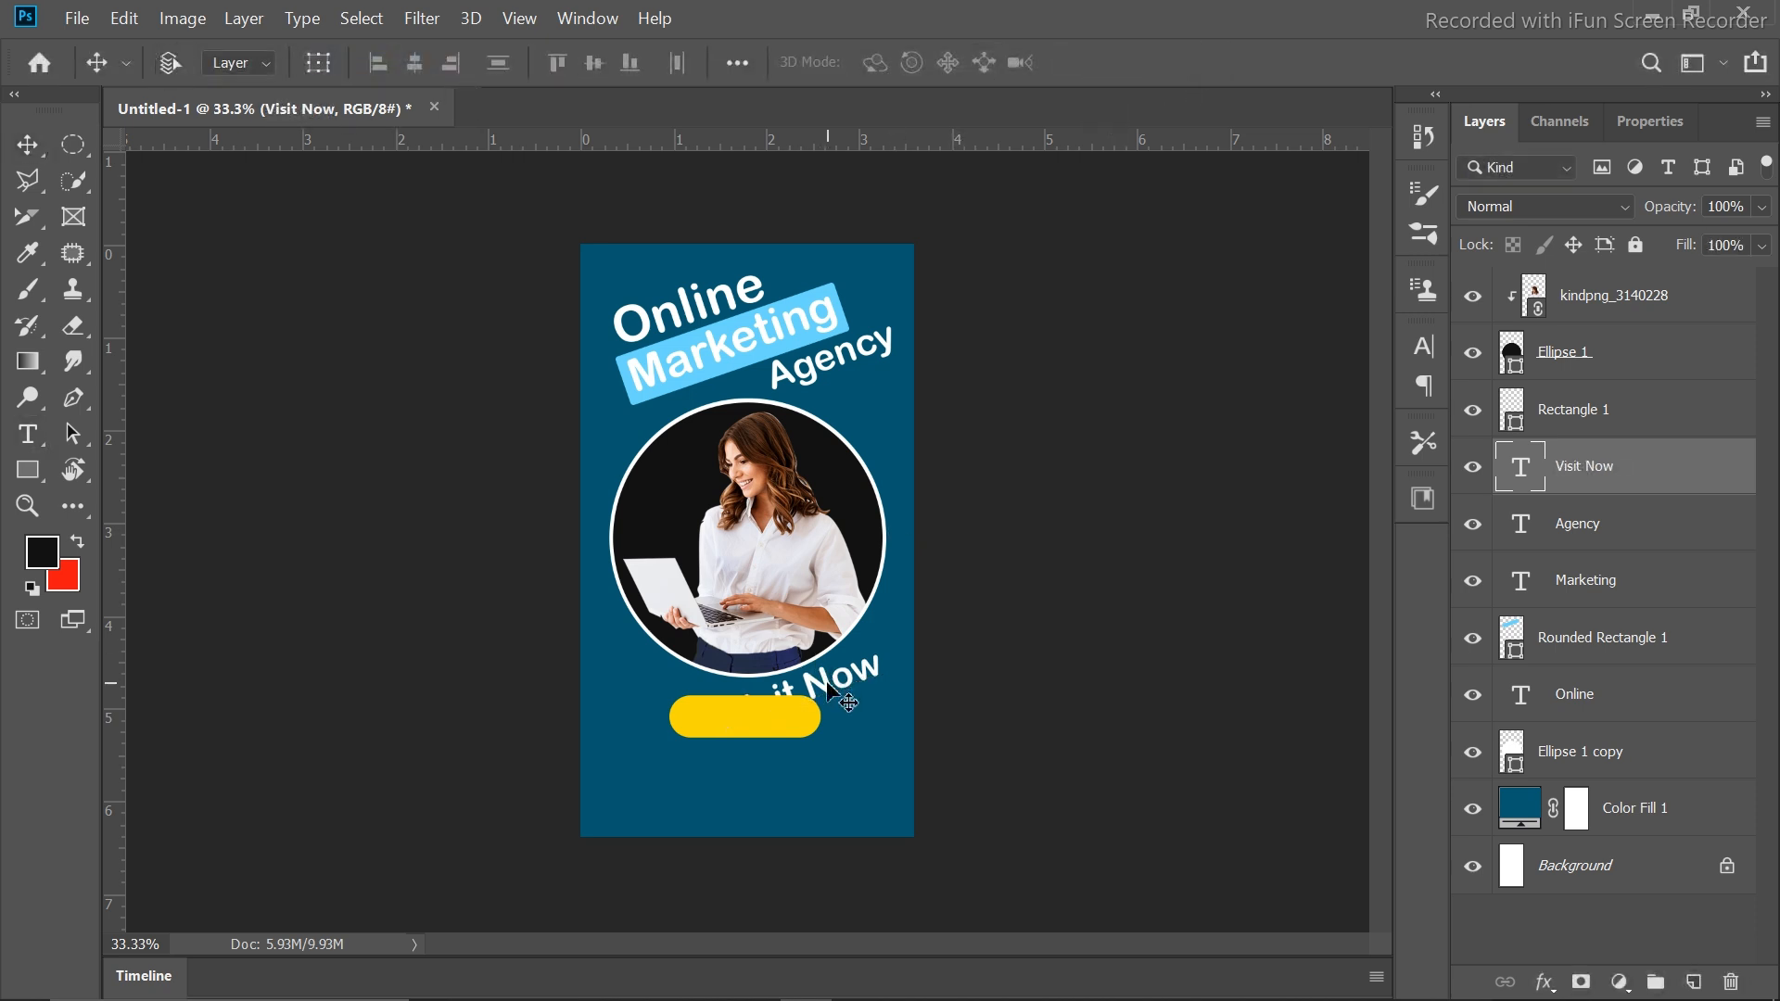
Rotate Visit Now level, centre it on the yellow button, and move the button layer beneath it
key("ctrl+t")
mouse_move(918, 667)
left_mouse_down()
mouse_move(914, 628)
mouse_move(931, 638)
left_mouse_up()
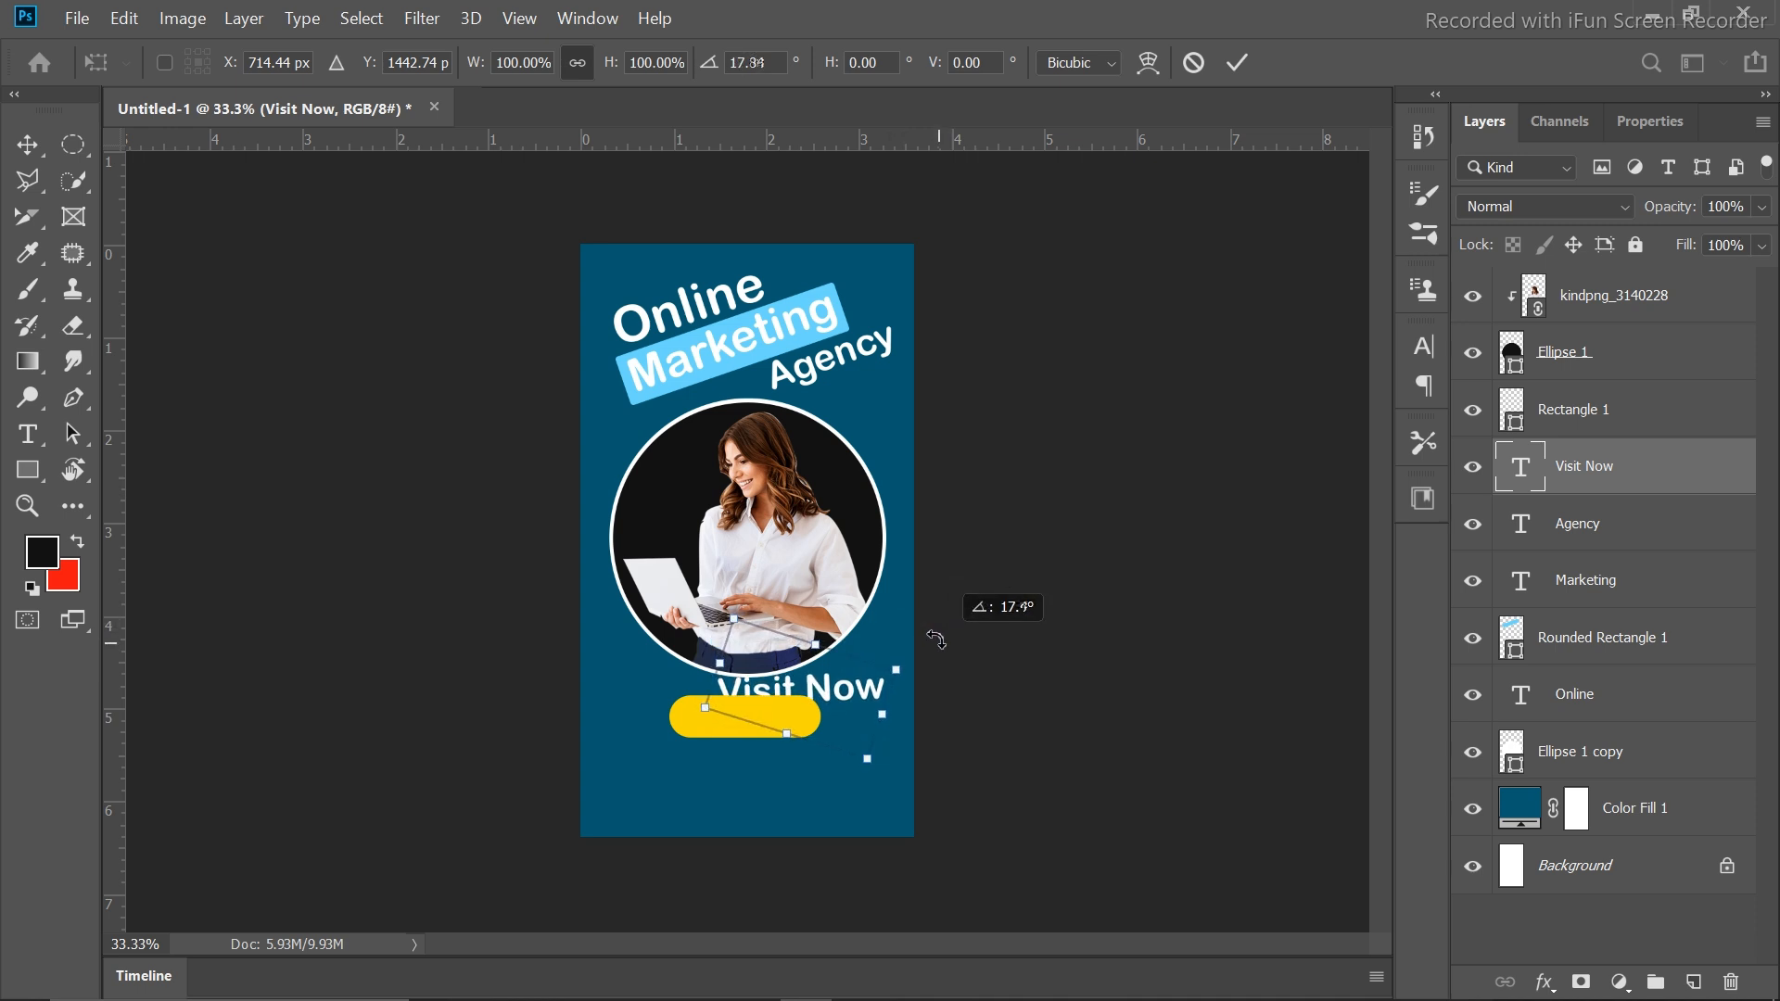
left_click(1239, 62)
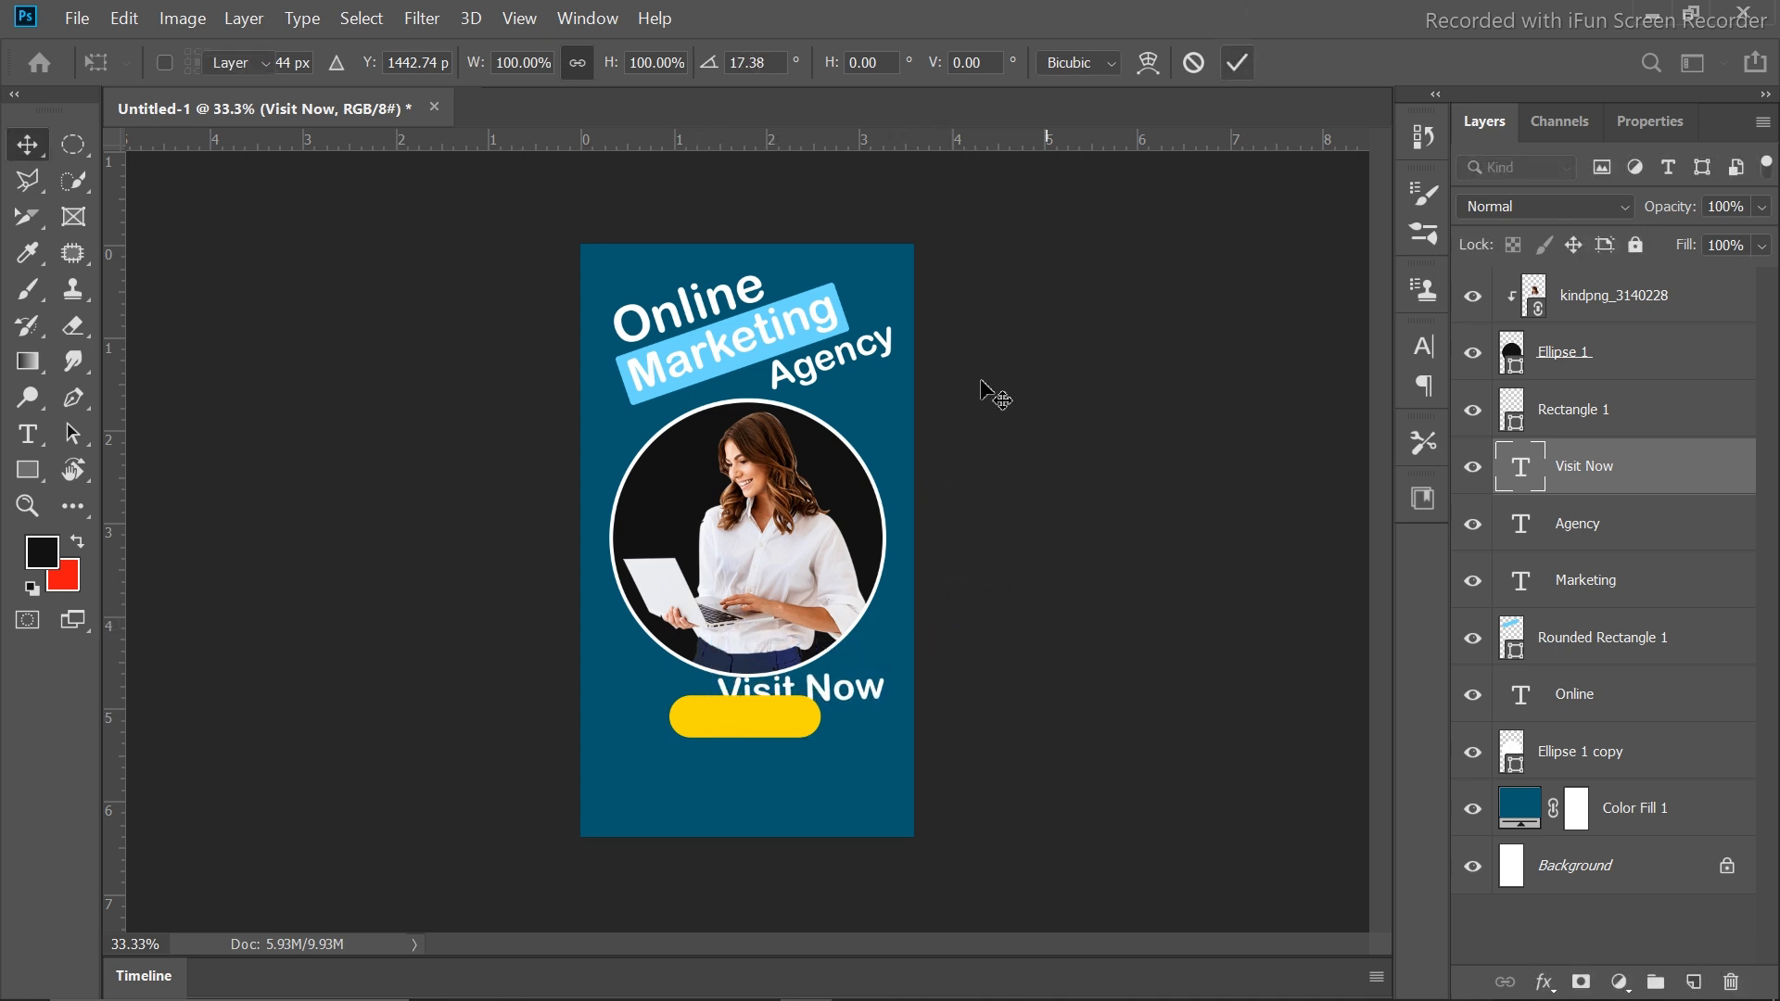
left_click(686, 737, "shift")
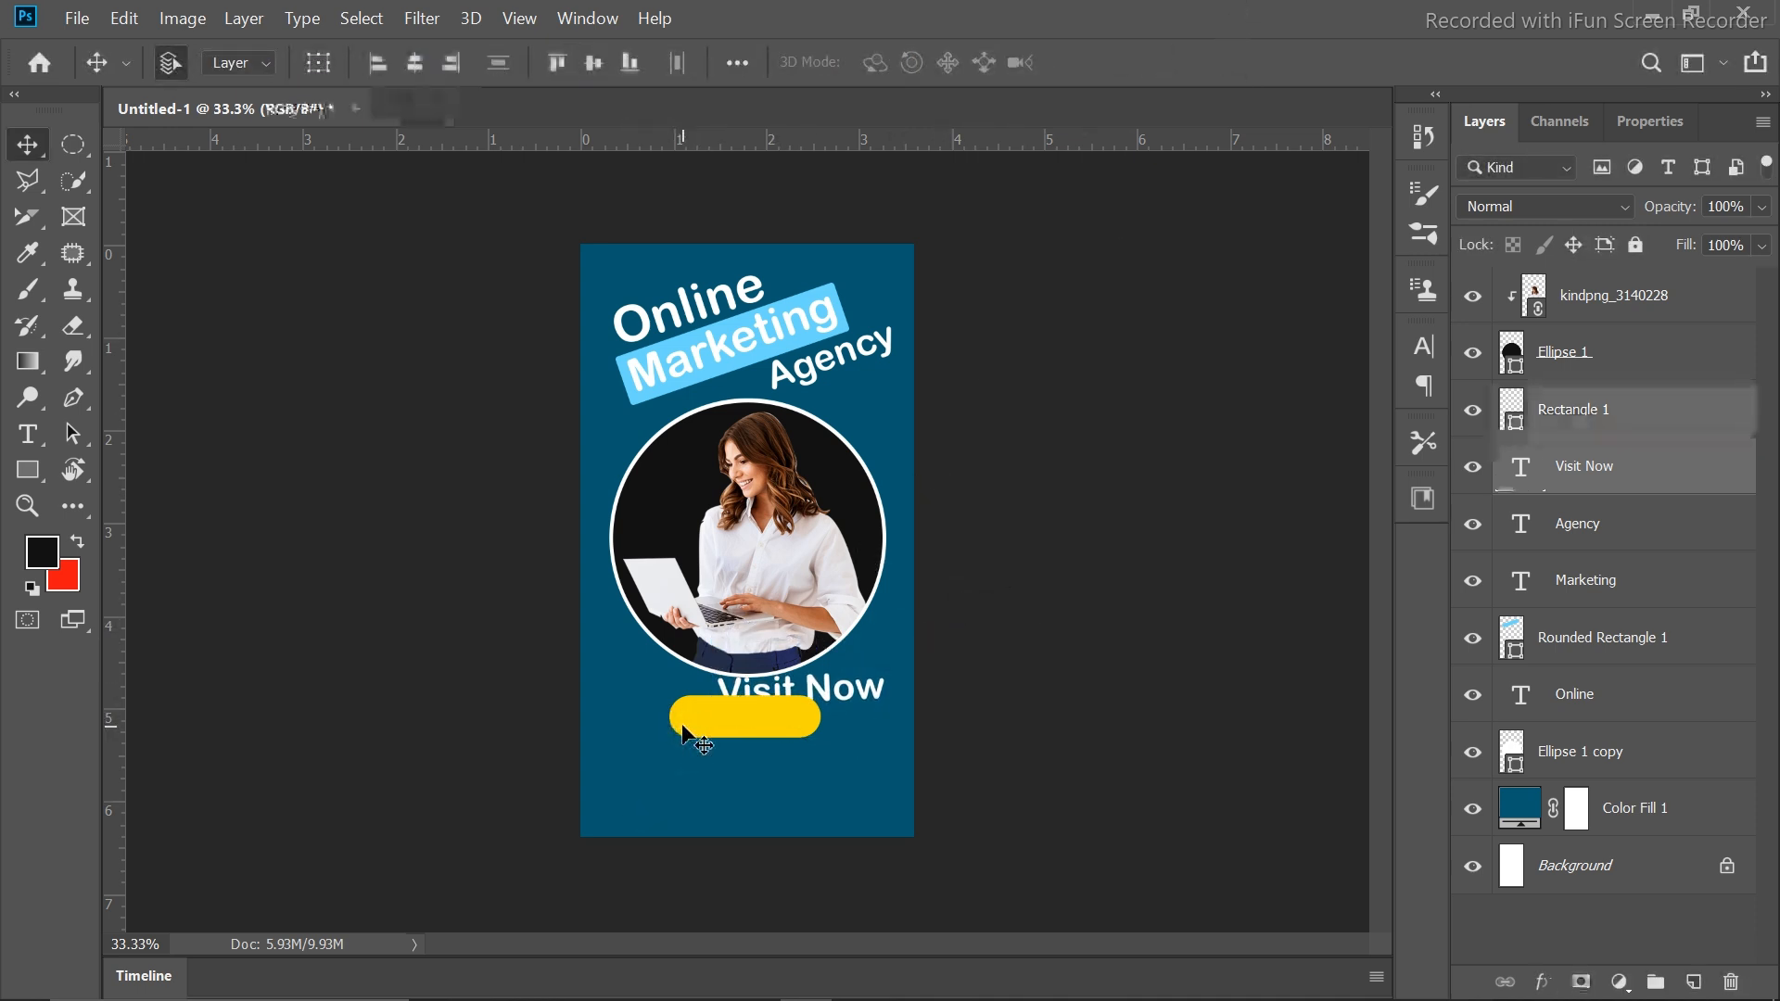
left_click(414, 62)
left_click(593, 62)
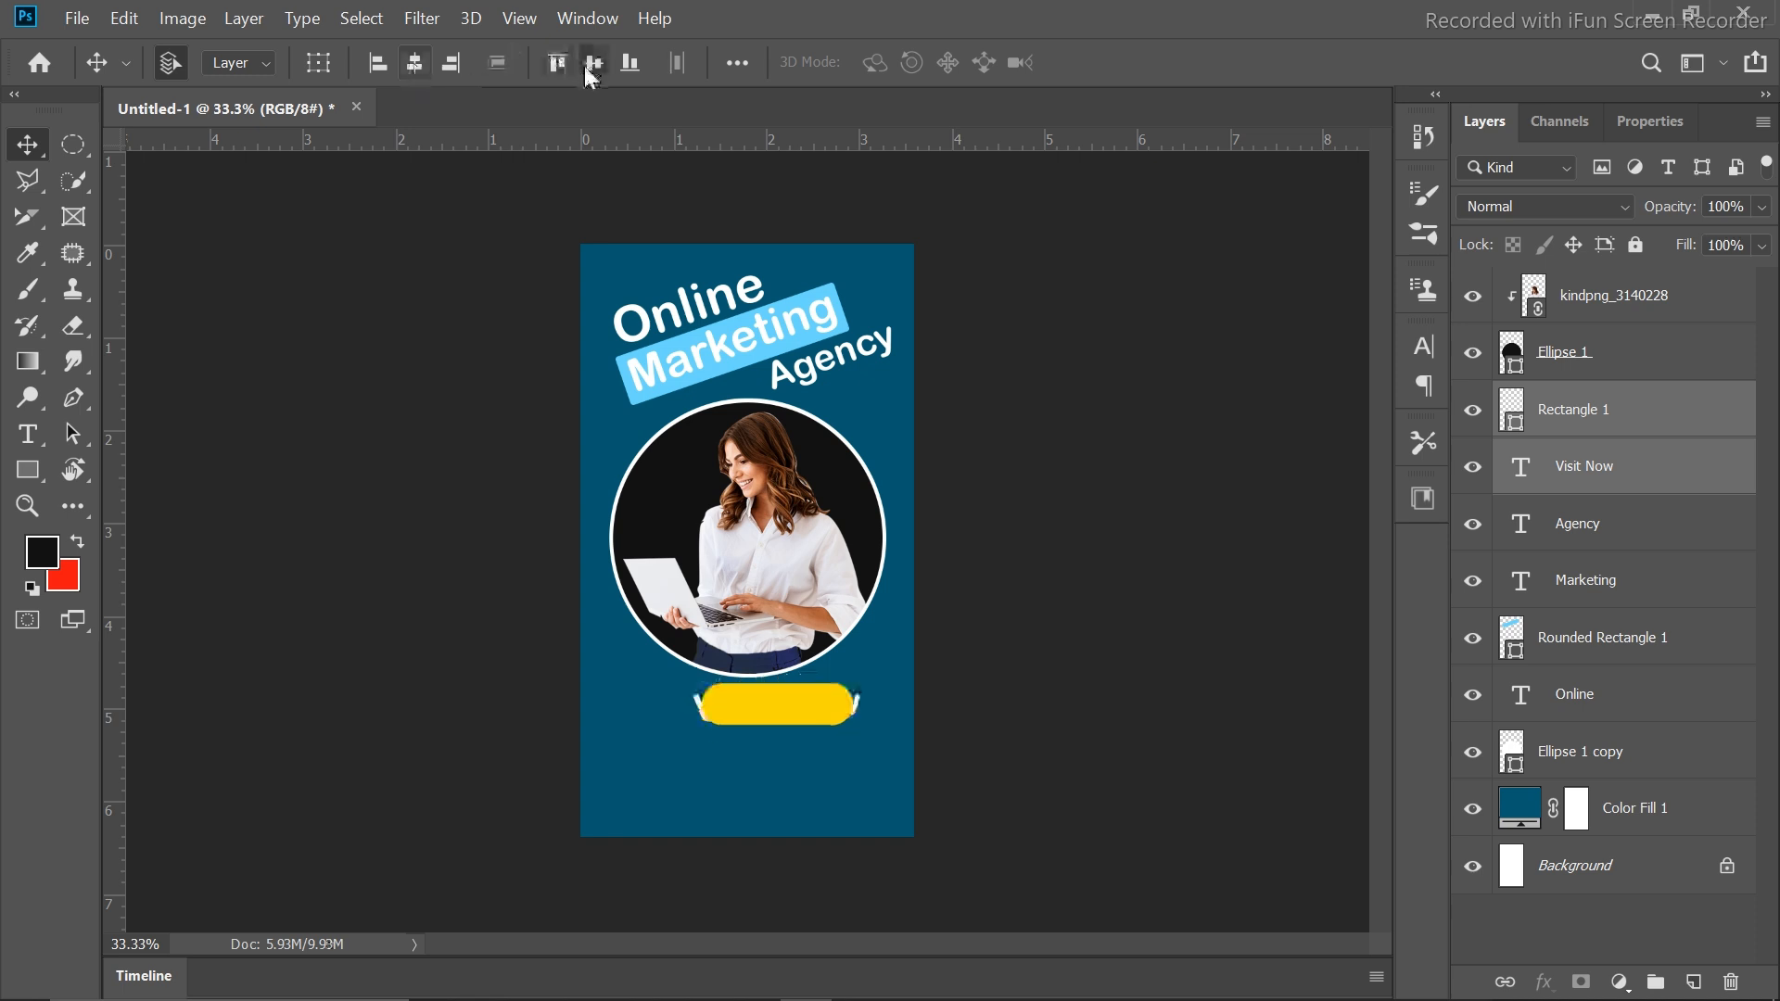
left_click(1582, 427)
left_click(1490, 470)
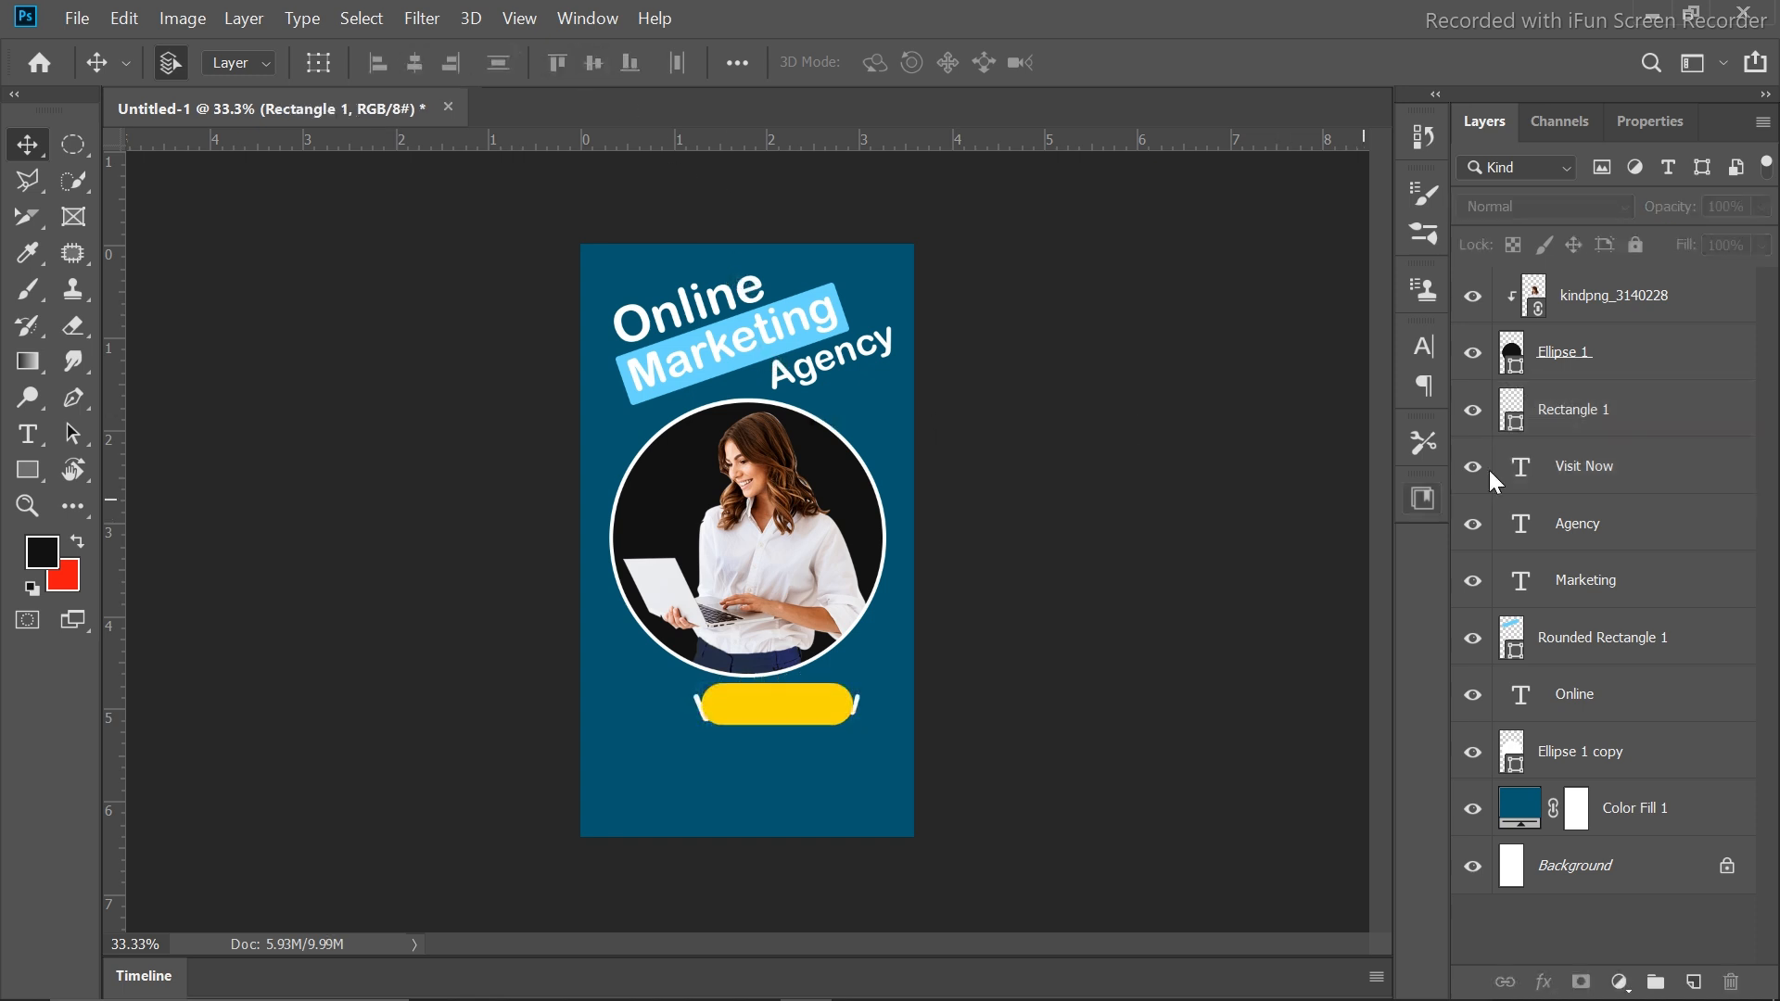
left_click_drag(1637, 428, 1629, 506)
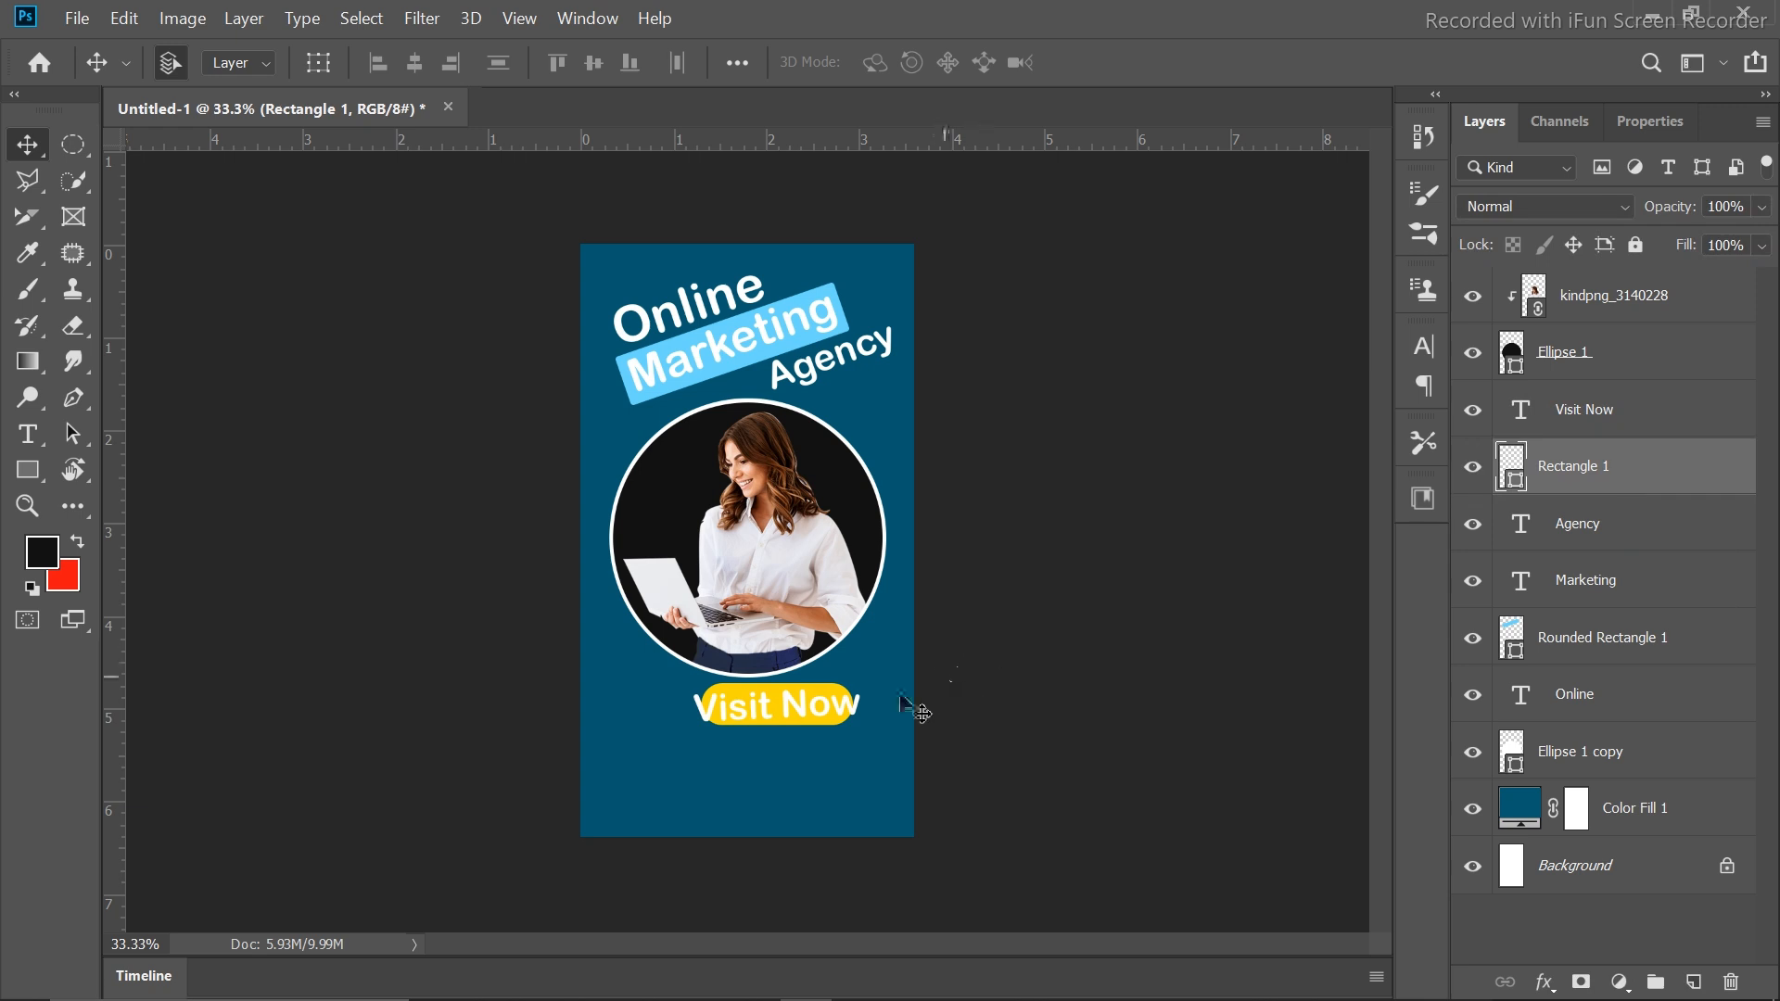
Change the Visit Now text colour to black
left_click(807, 718)
double_click(807, 718)
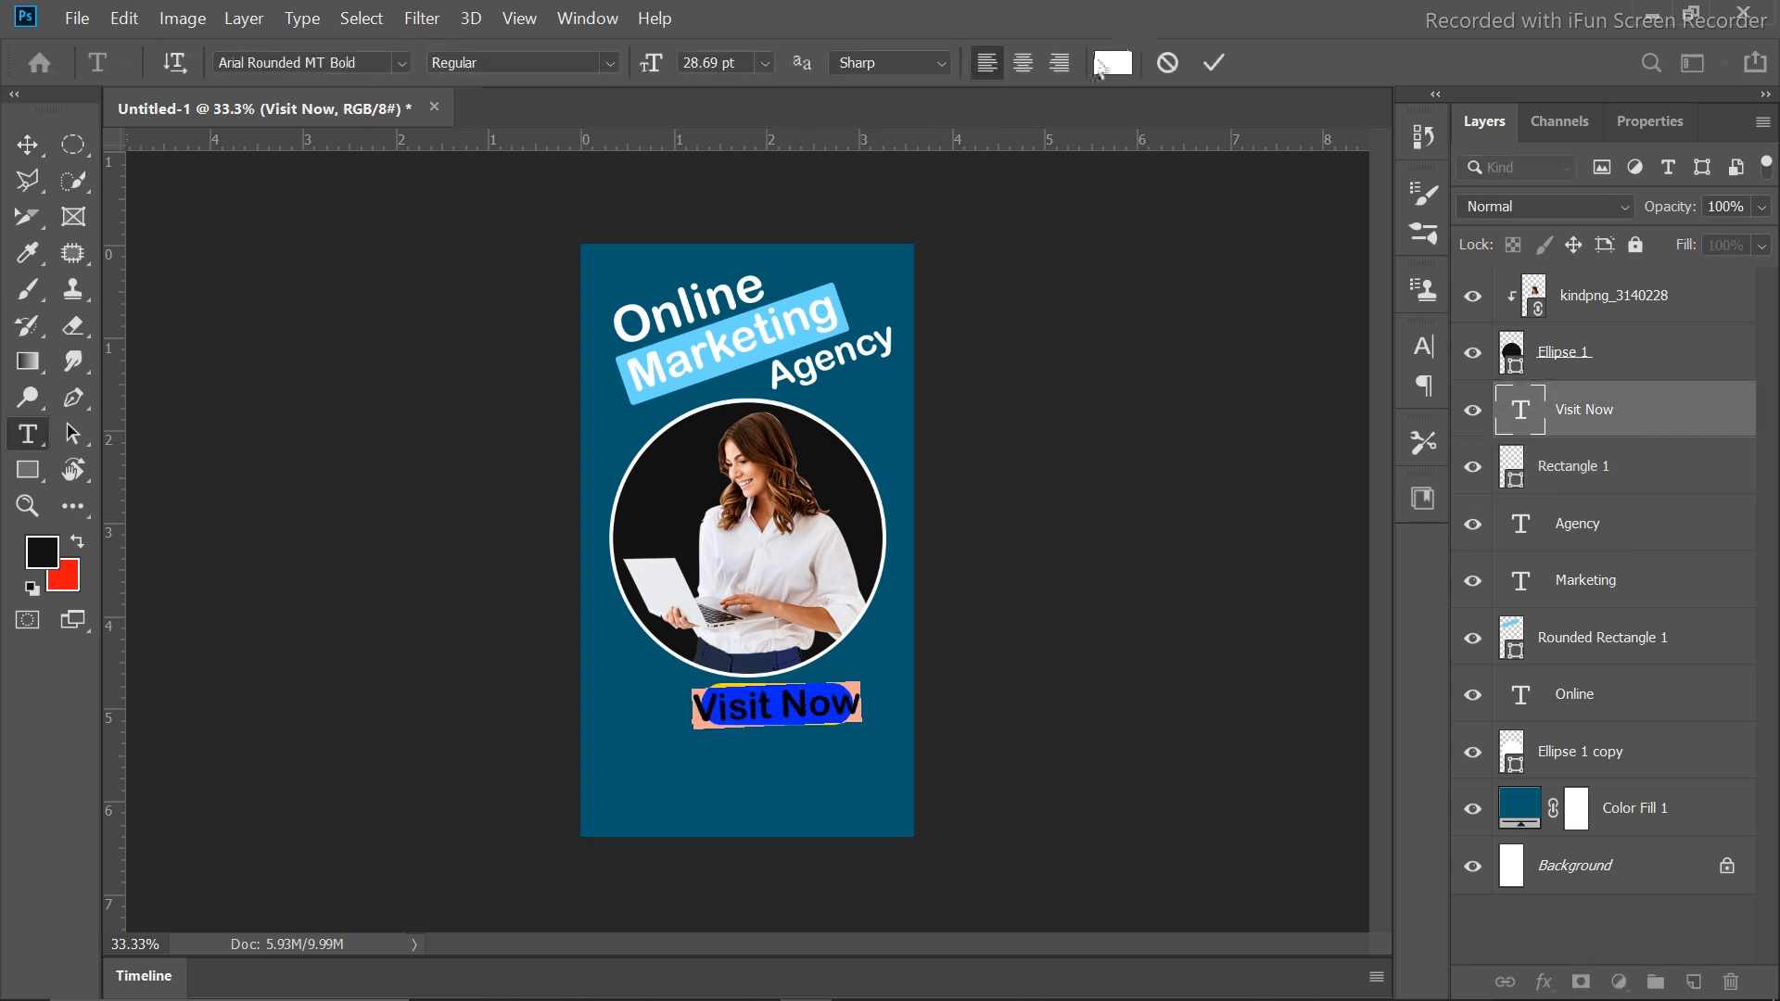
left_click(1112, 62)
left_click_drag(1139, 247, 1048, 514)
left_click(1674, 151)
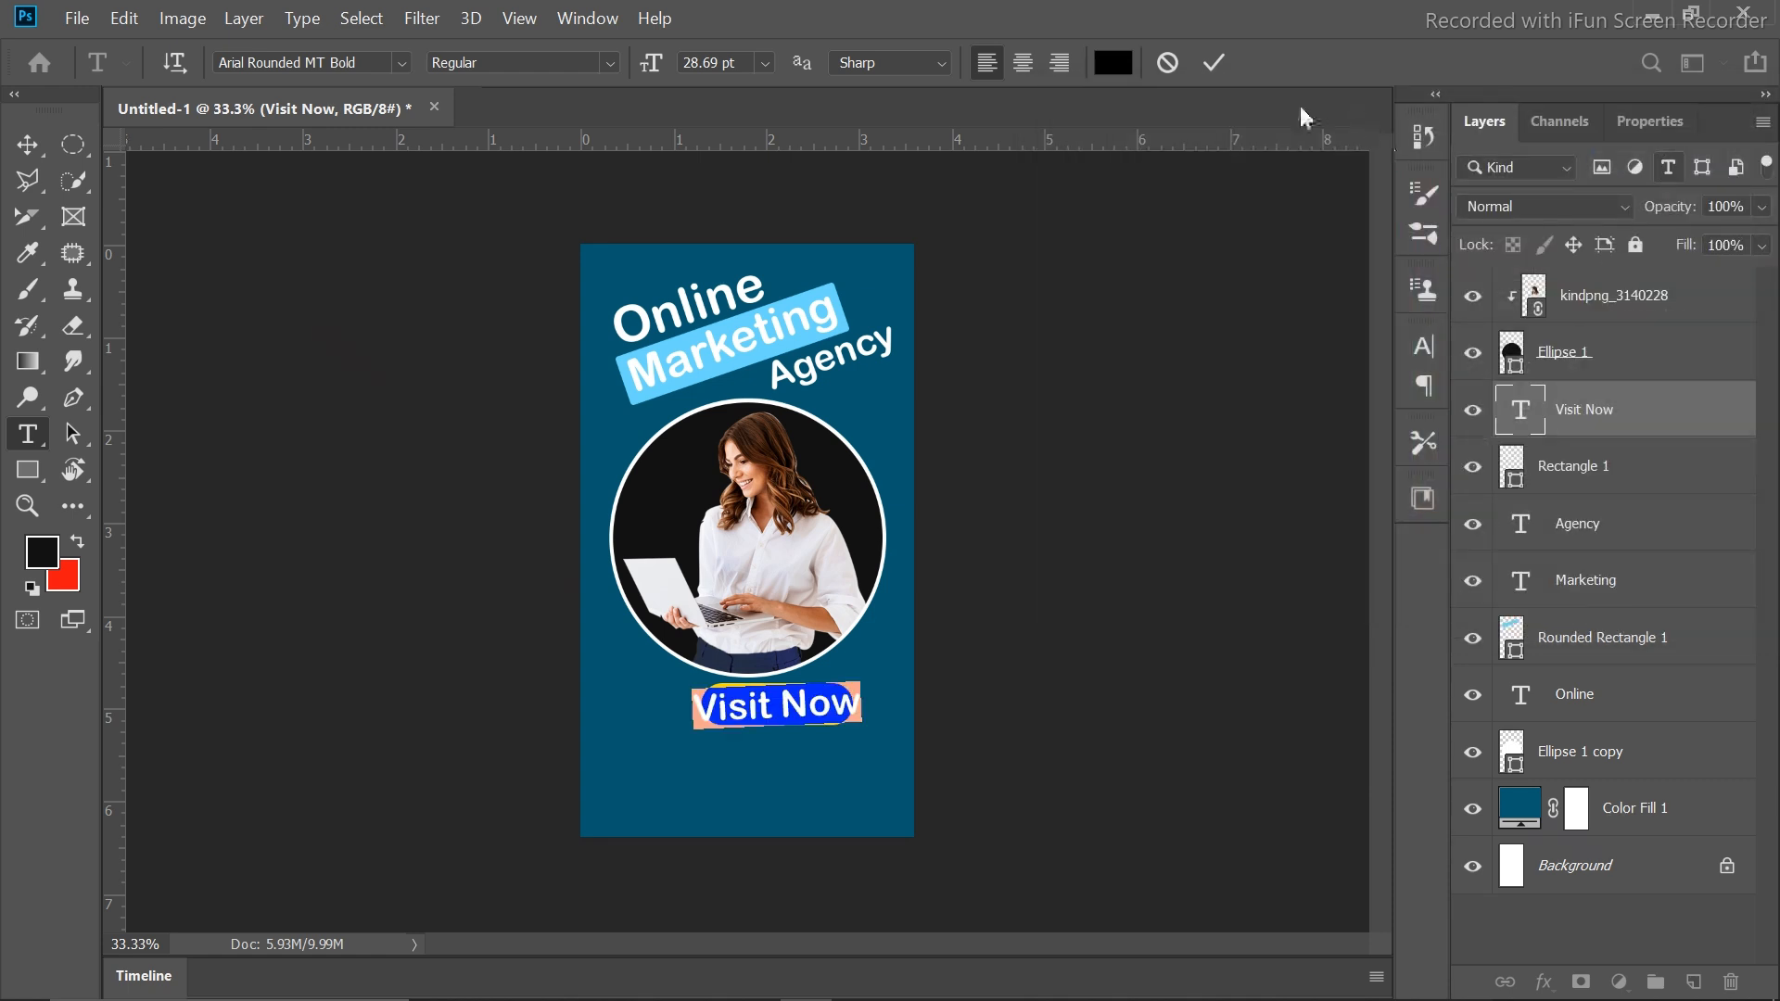
left_click(1215, 63)
key("v")
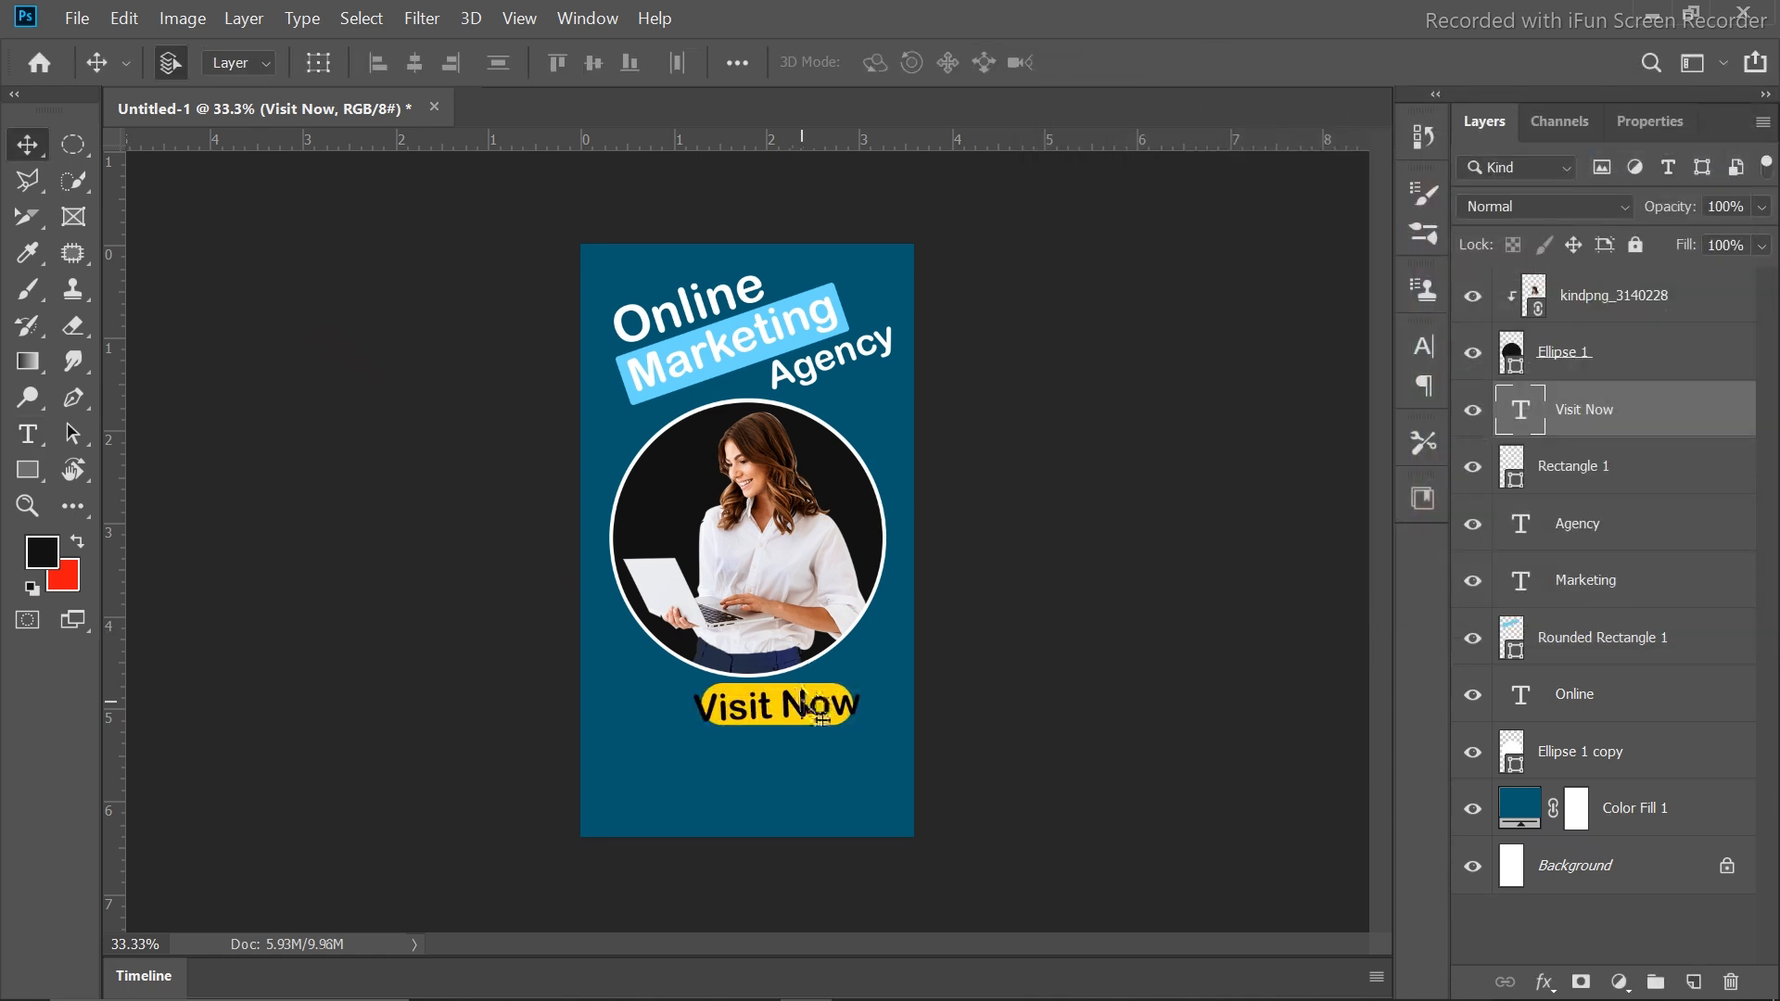
Widen the yellow button slightly on both sides
left_click(819, 692)
key("ctrl+t")
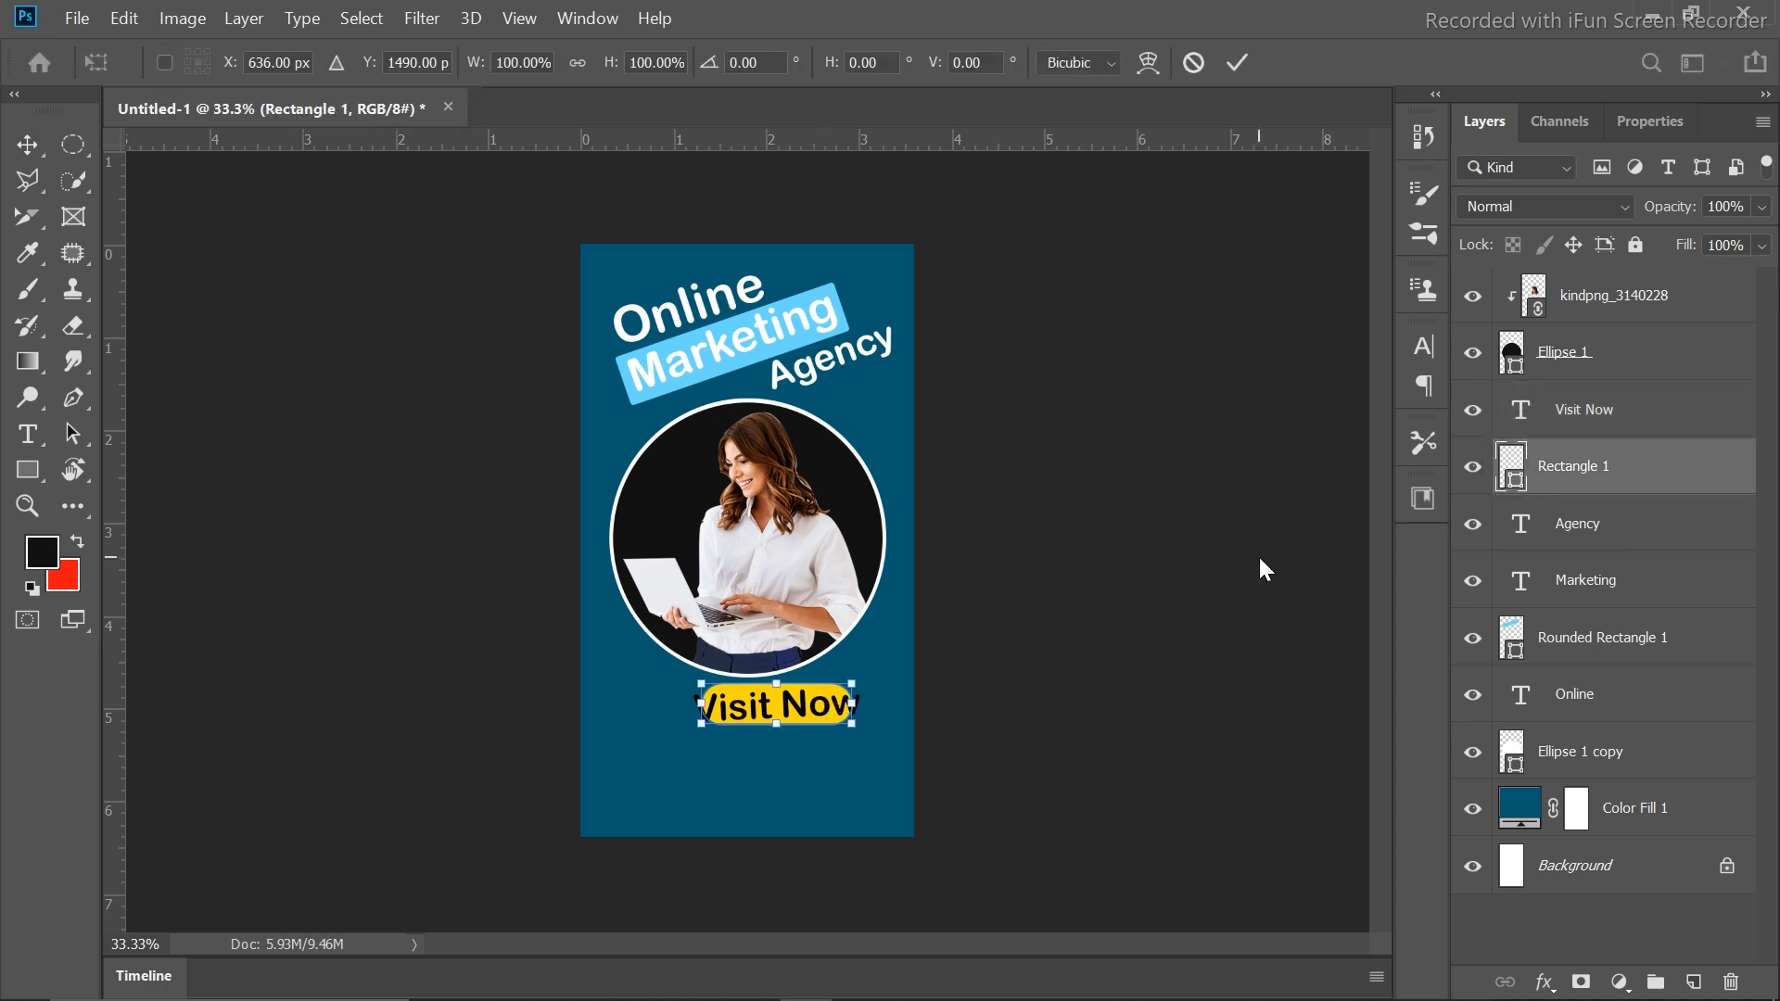
left_click_drag(853, 702, 866, 702)
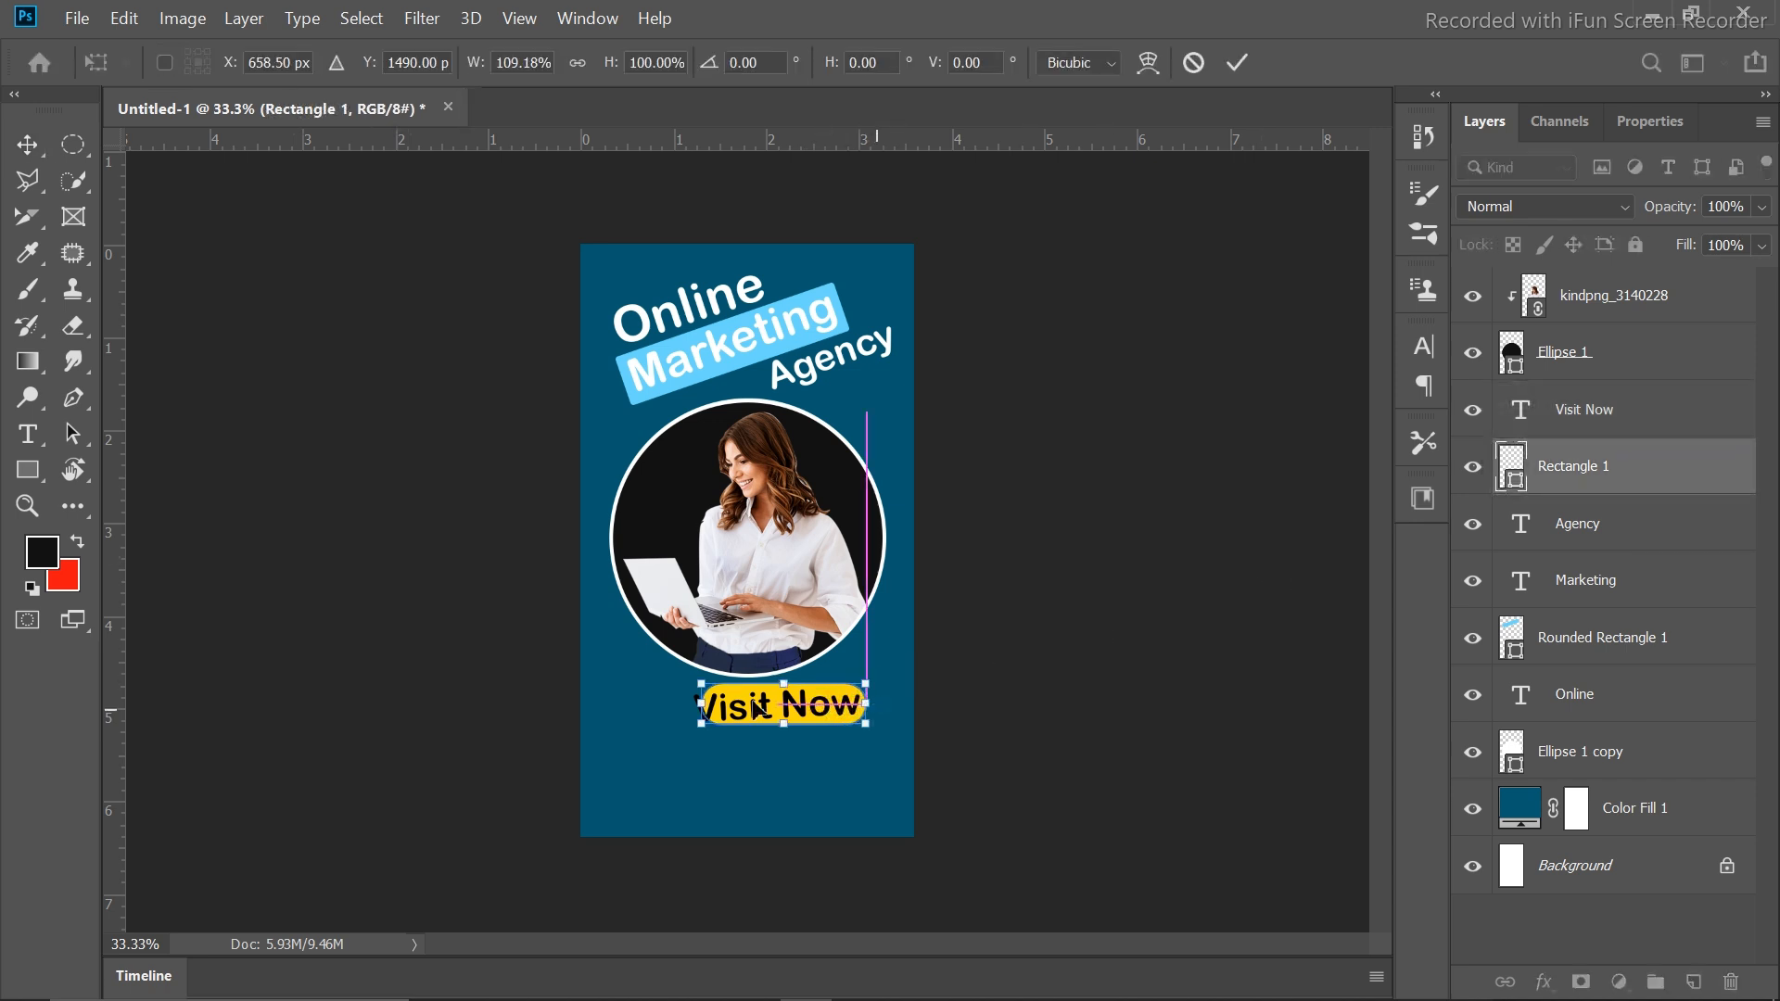
left_click_drag(698, 703, 689, 703)
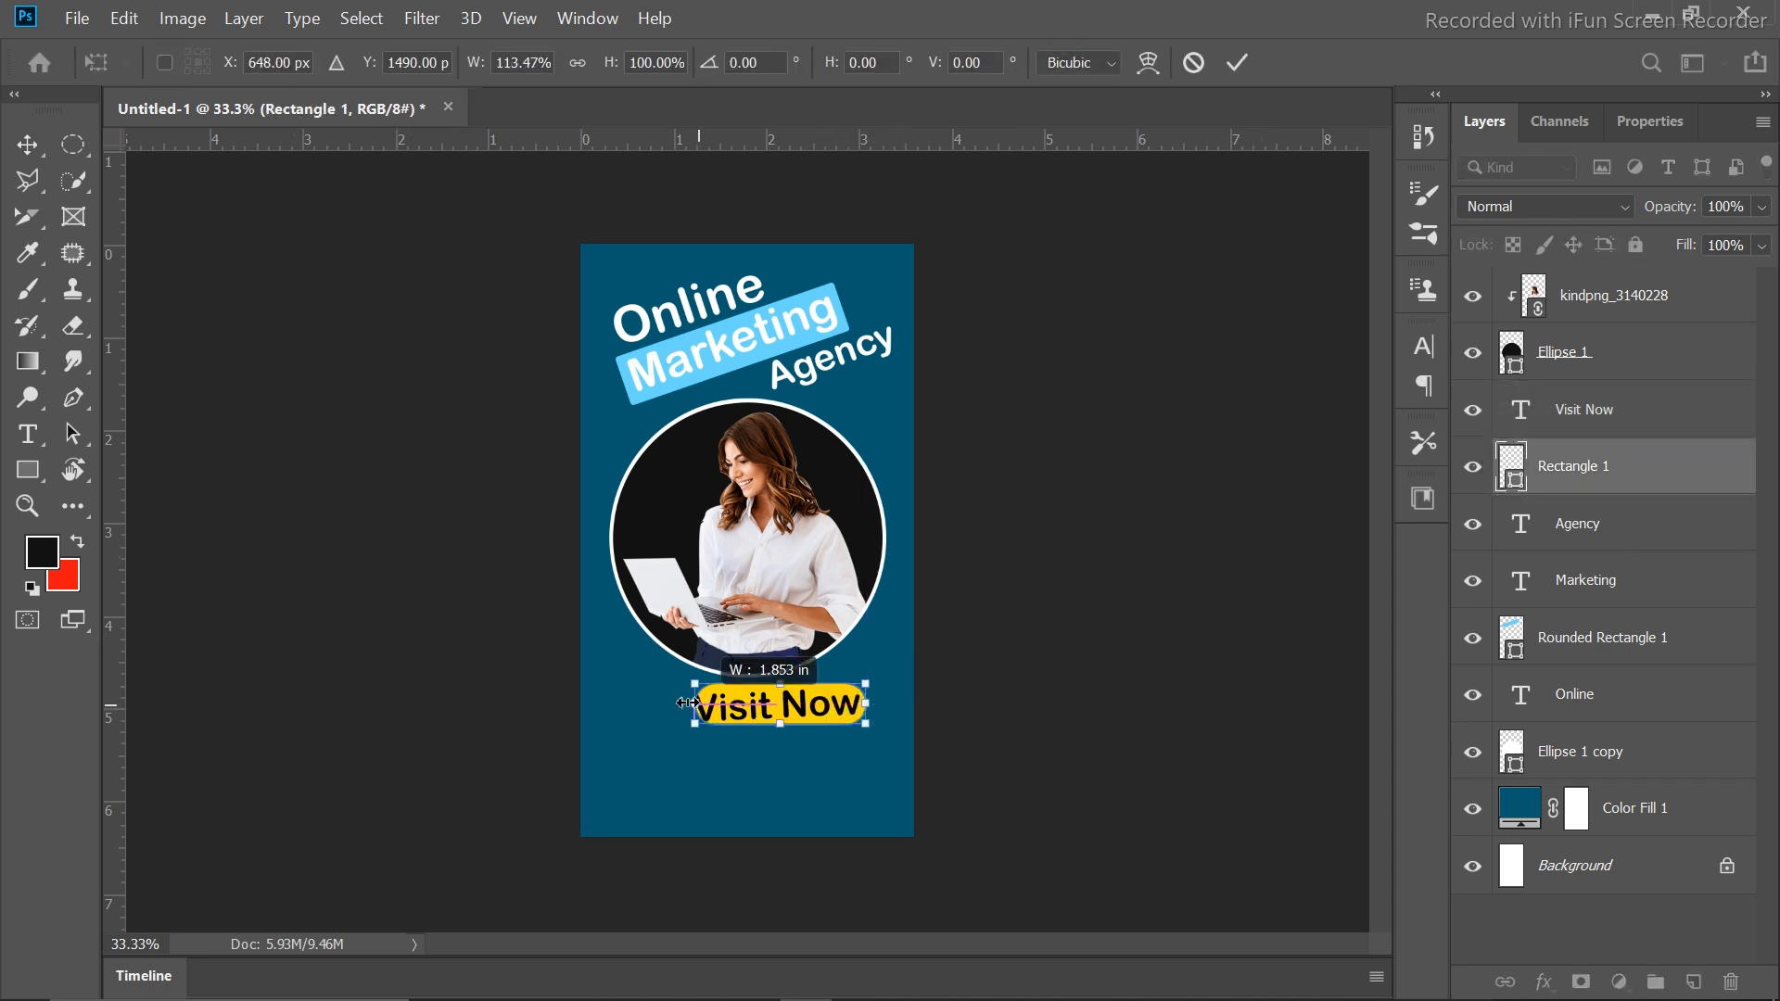
left_click(1238, 63)
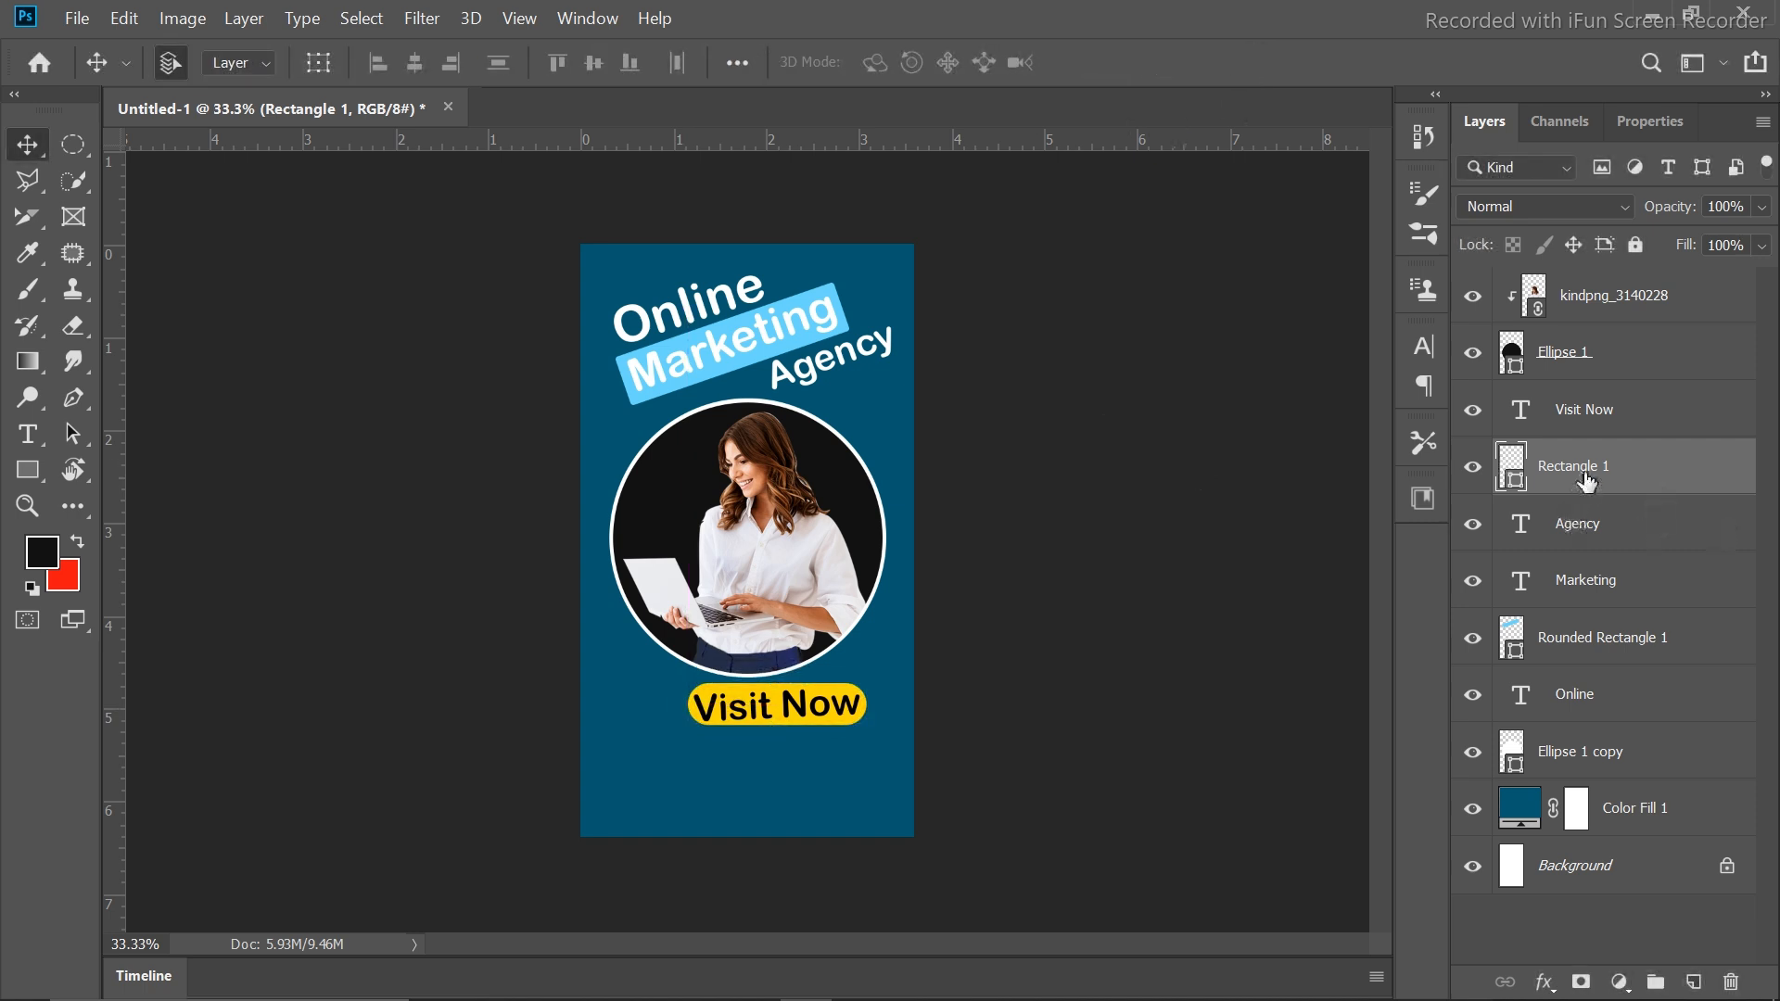
Shift the Visit Now text and button together a little to the left
left_click(1603, 408, "shift")
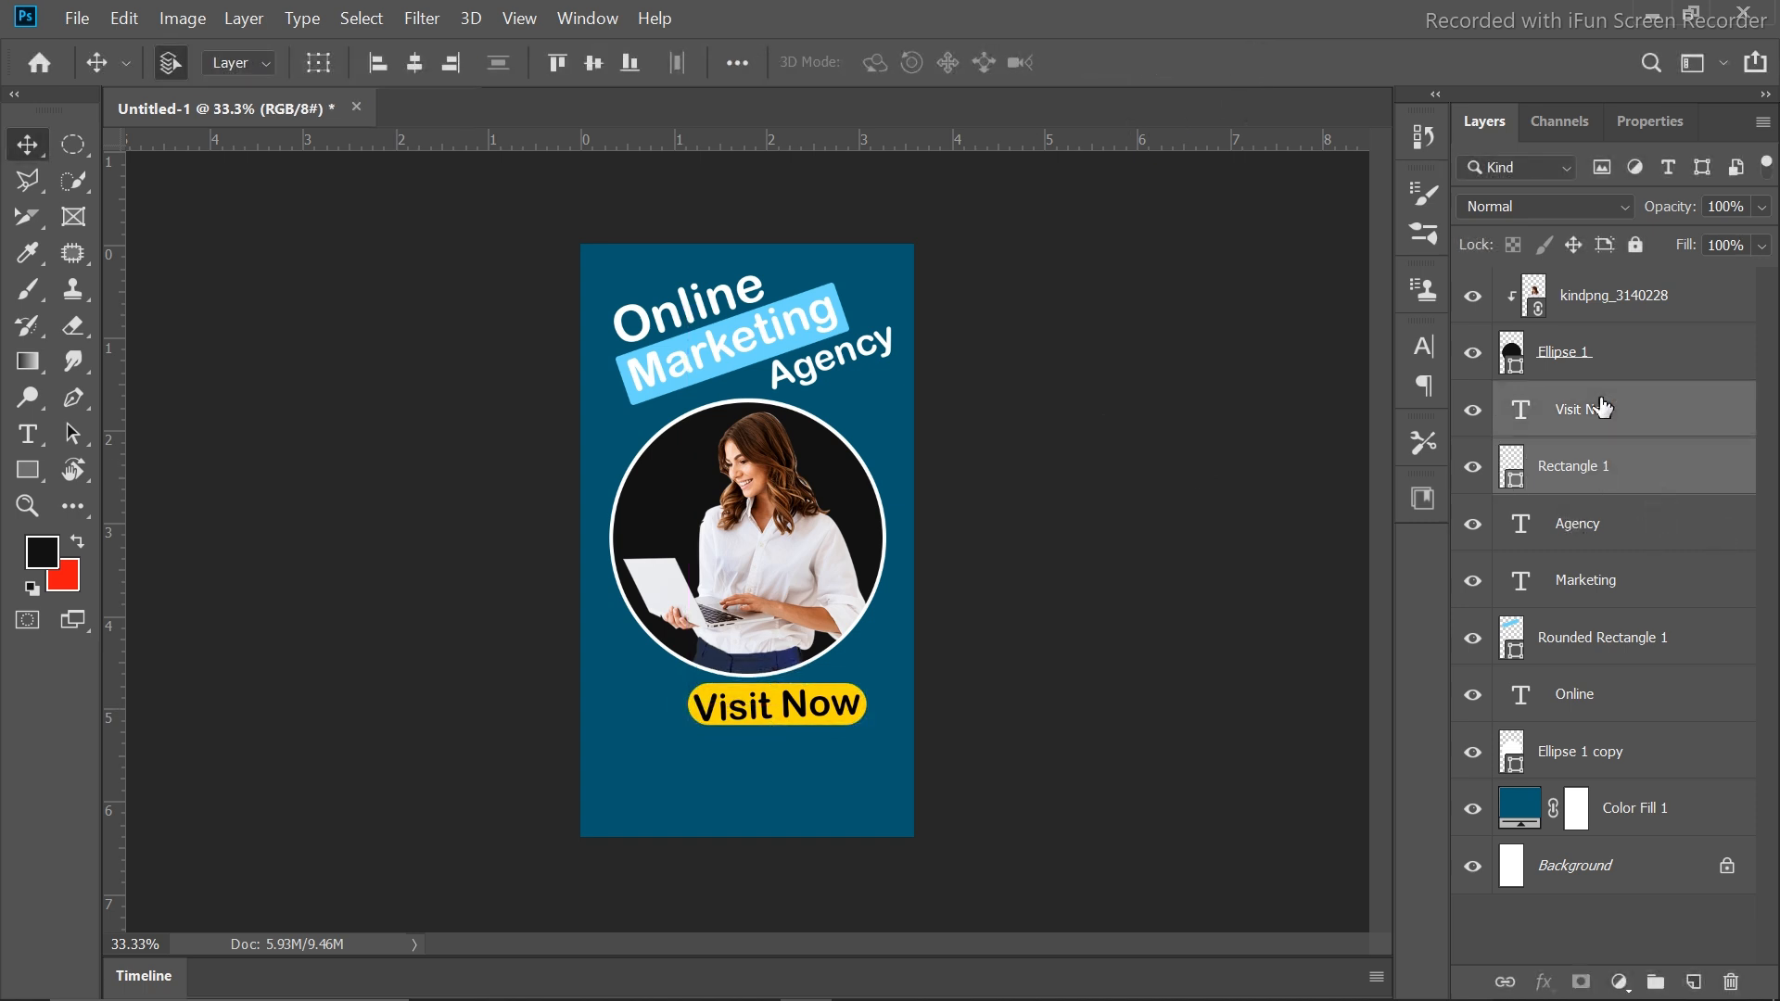
key("shift+Left")
key("shift+Left")
key("shift+Left")
key("shift+Left")
key("shift+Left")
key("shift+Left")
key("shift+Left")
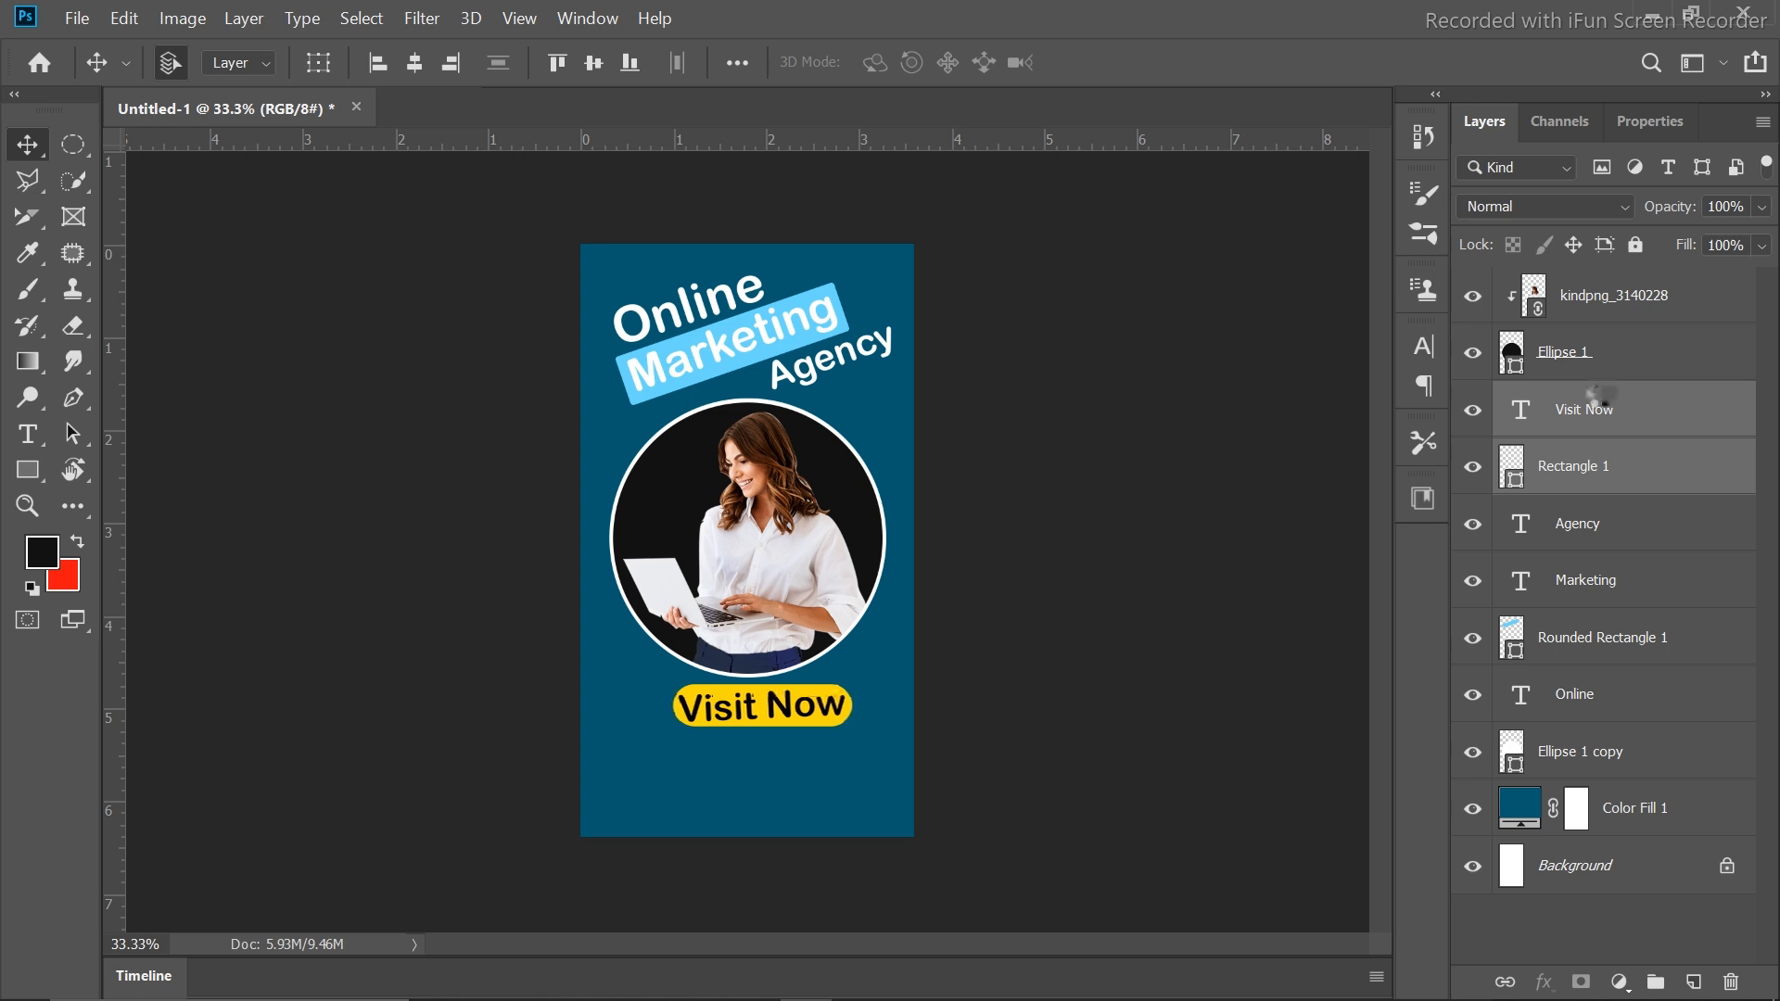
key("shift+Left")
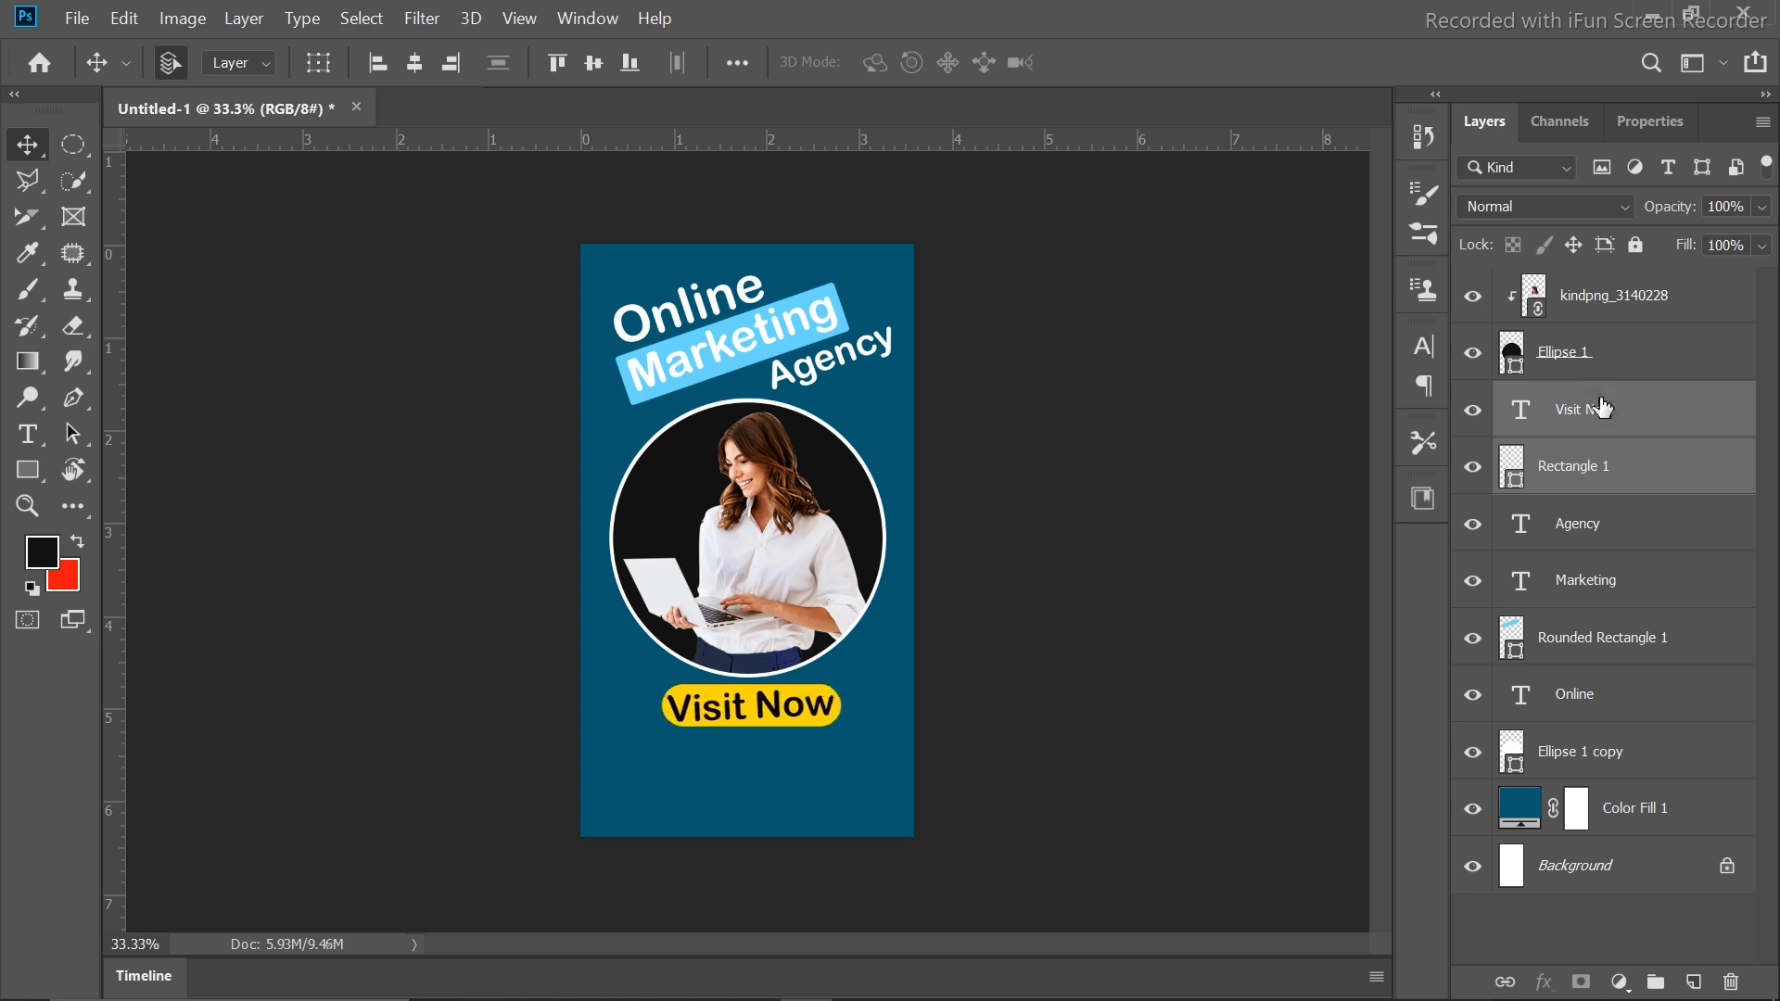
key("shift+Left")
key("shift+Left")
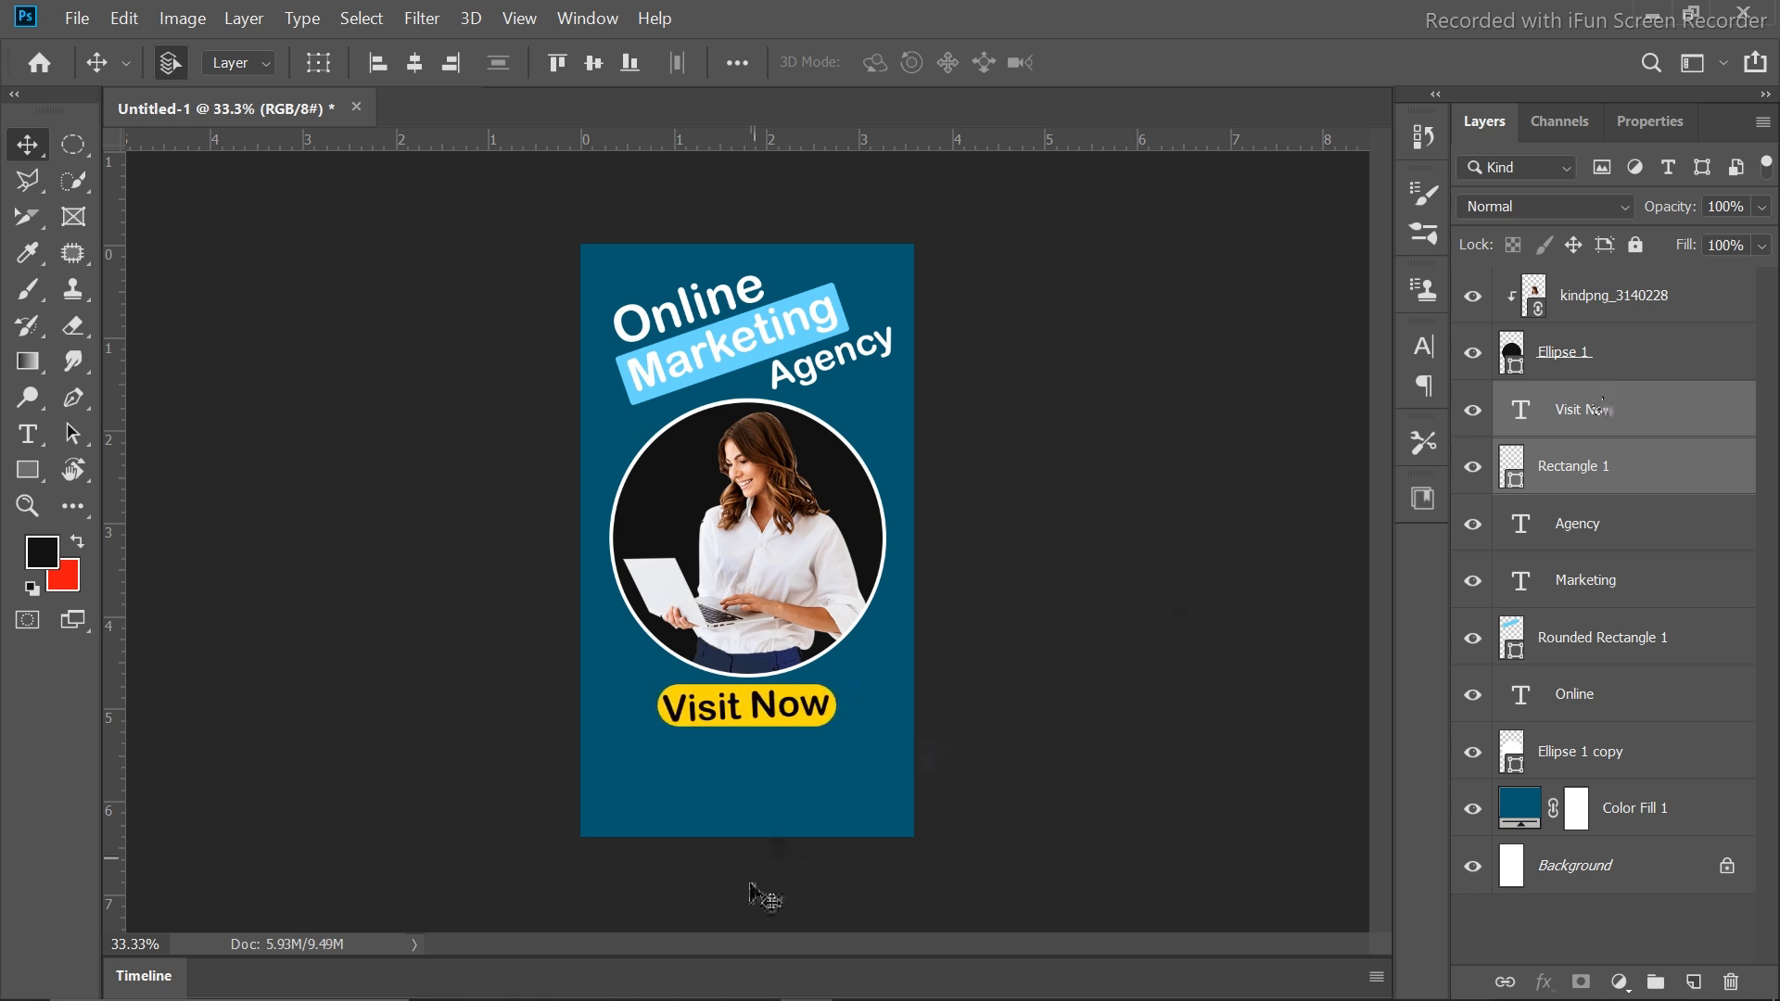
left_click_drag(775, 710, 771, 710)
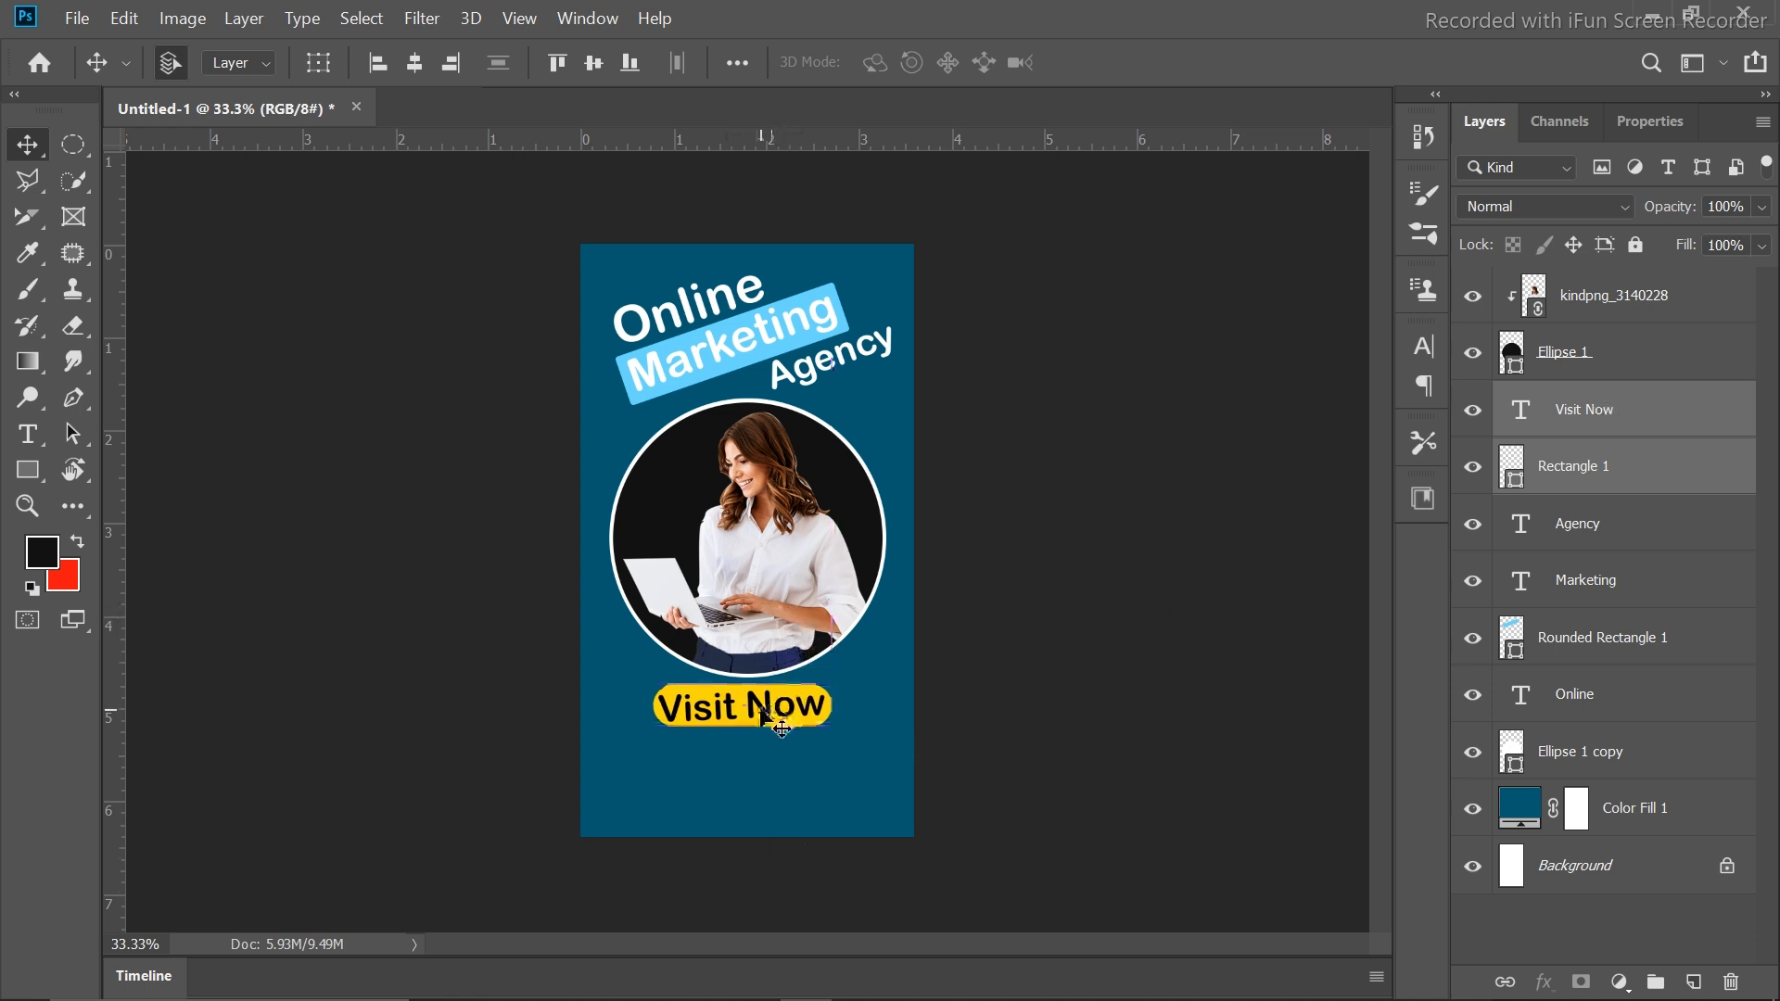
left_click(1212, 598)
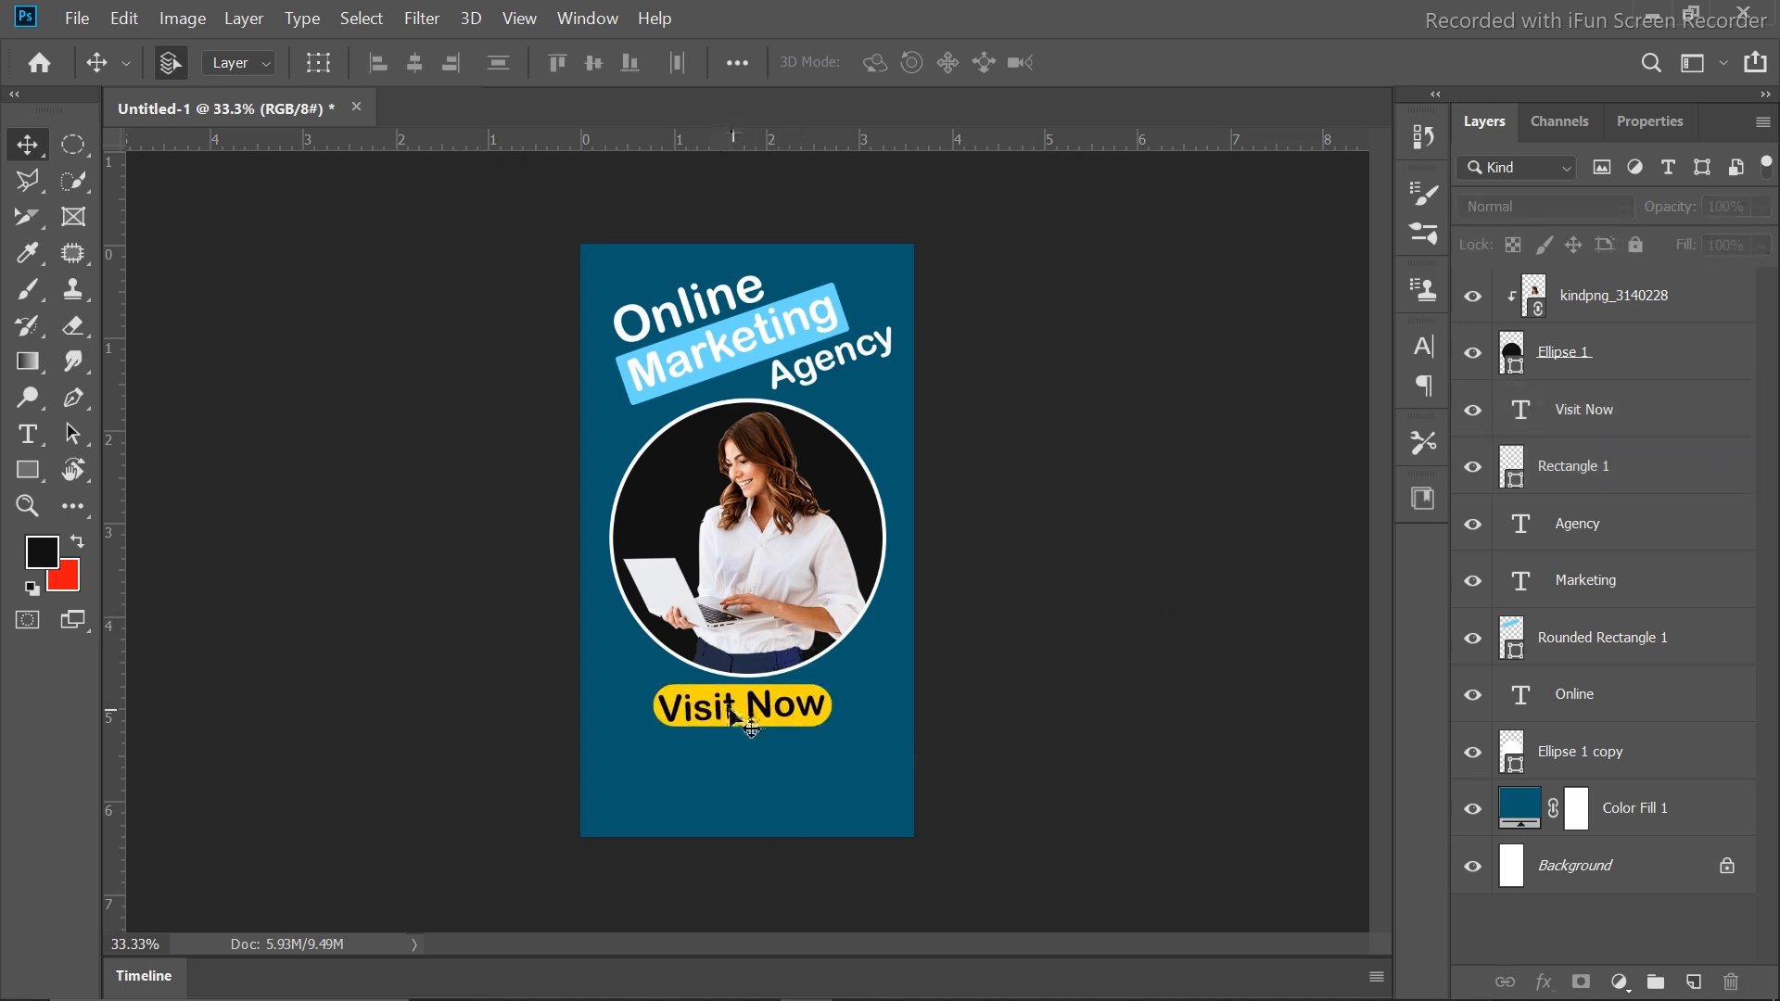
Rotate the Visit Now text about 2.6° on the yellow button
left_click(732, 717)
key("ctrl+t")
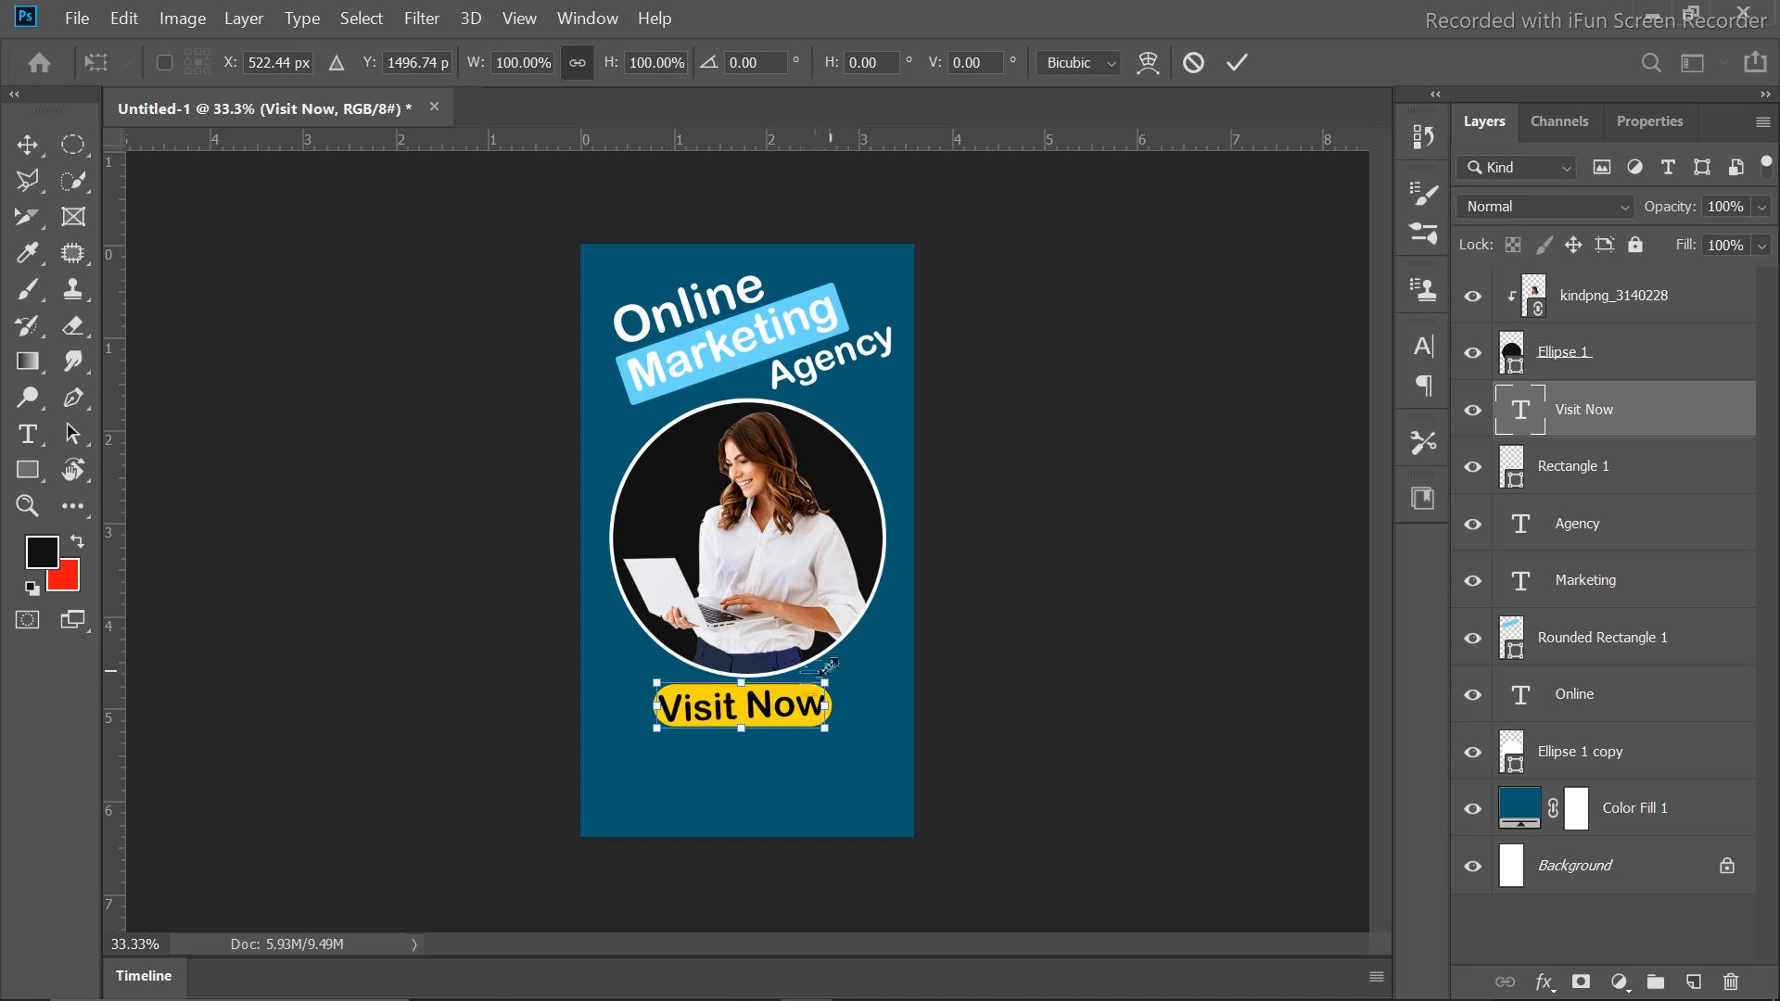
left_click_drag(848, 657, 854, 662)
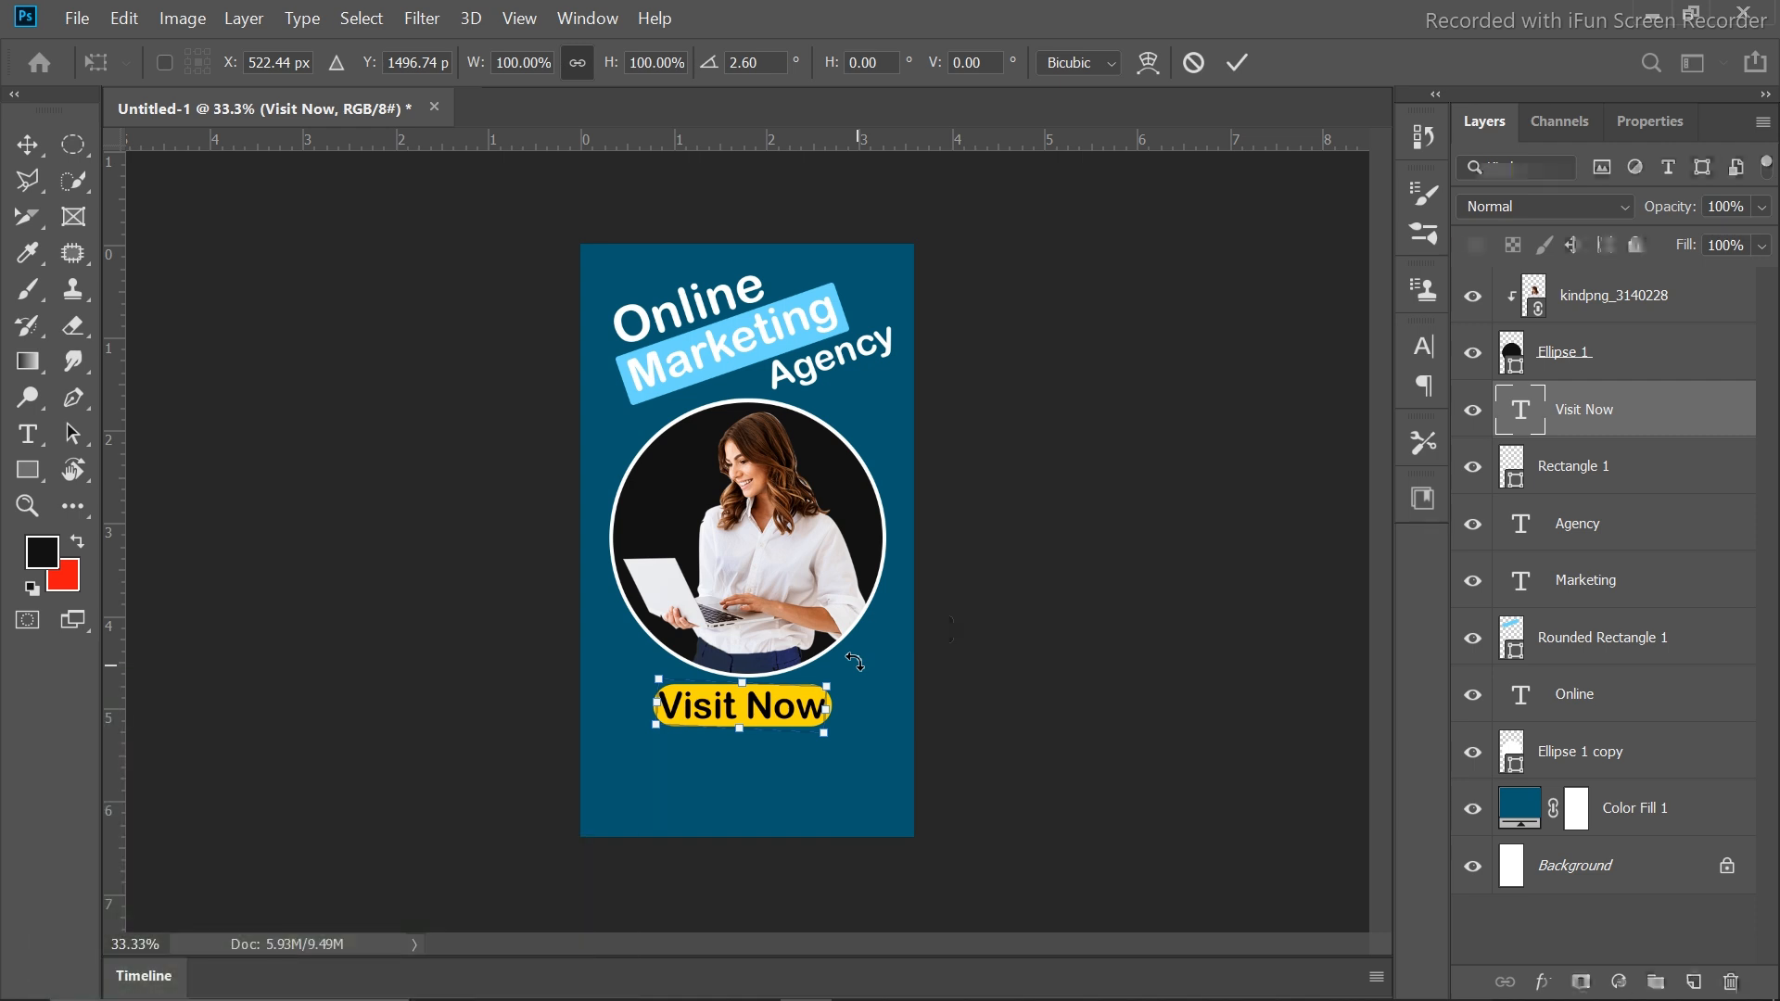
left_click(1238, 62)
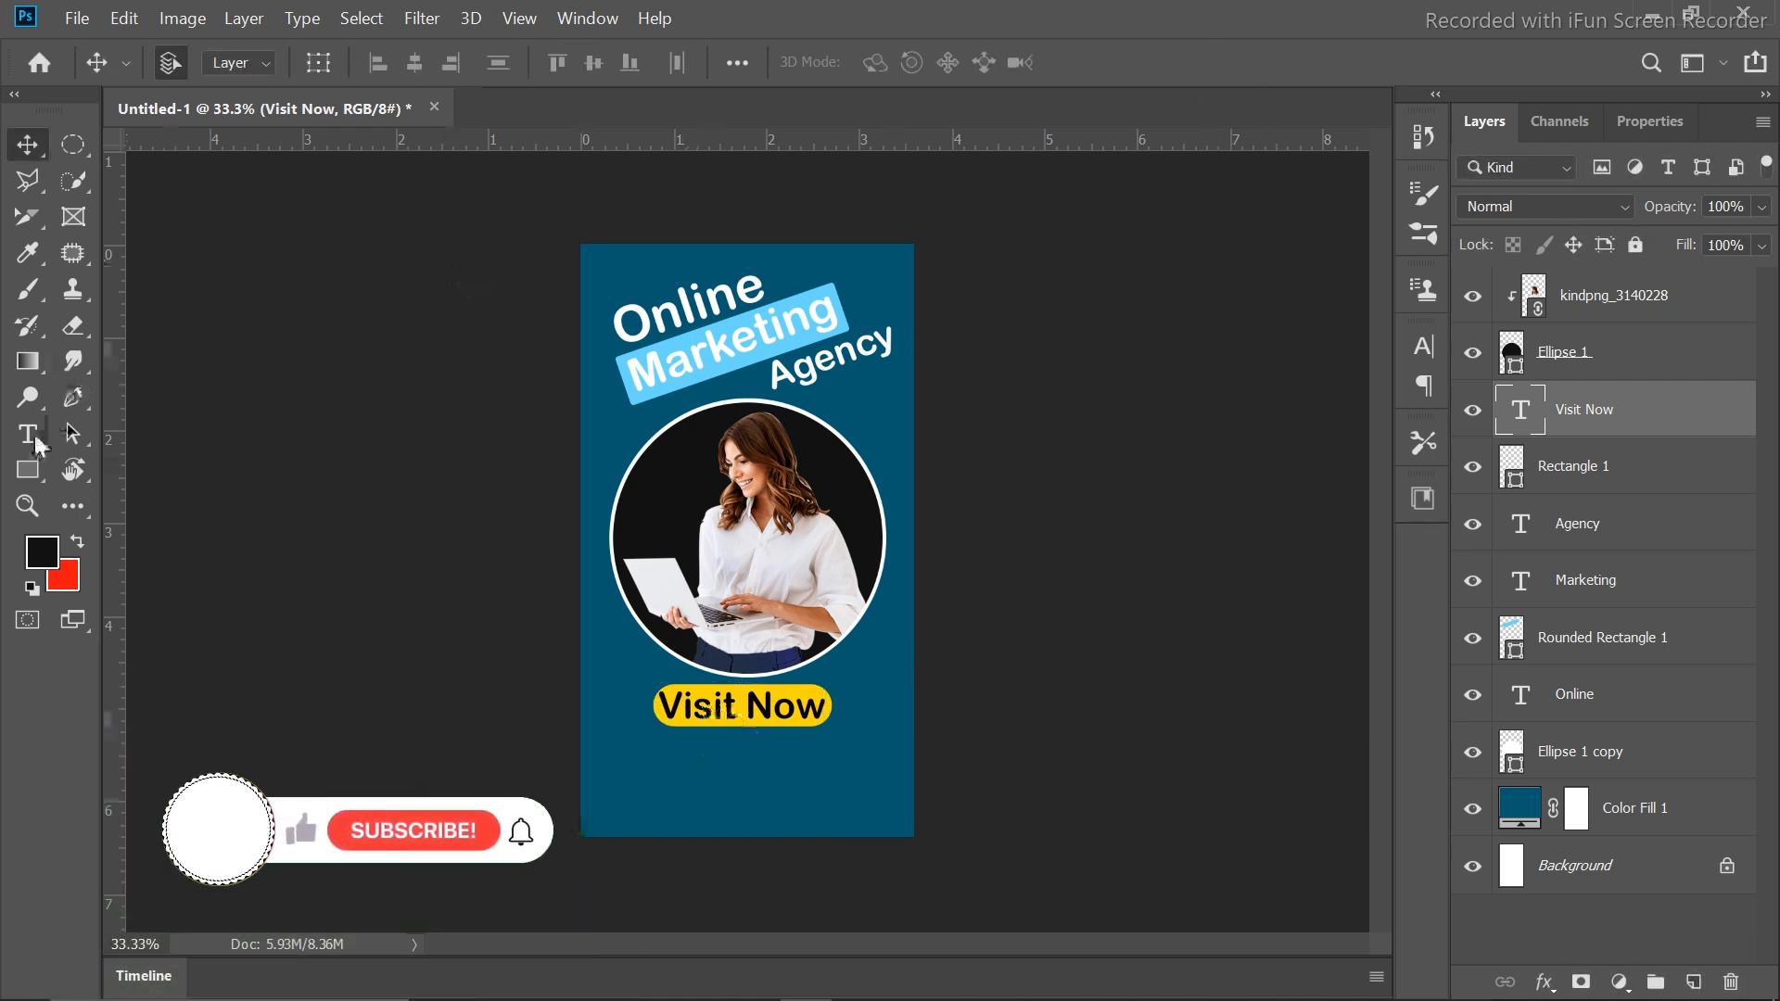
Type the phone number below the button in white (#ffffff) Bahnschrift text
key("t")
left_click(648, 756)
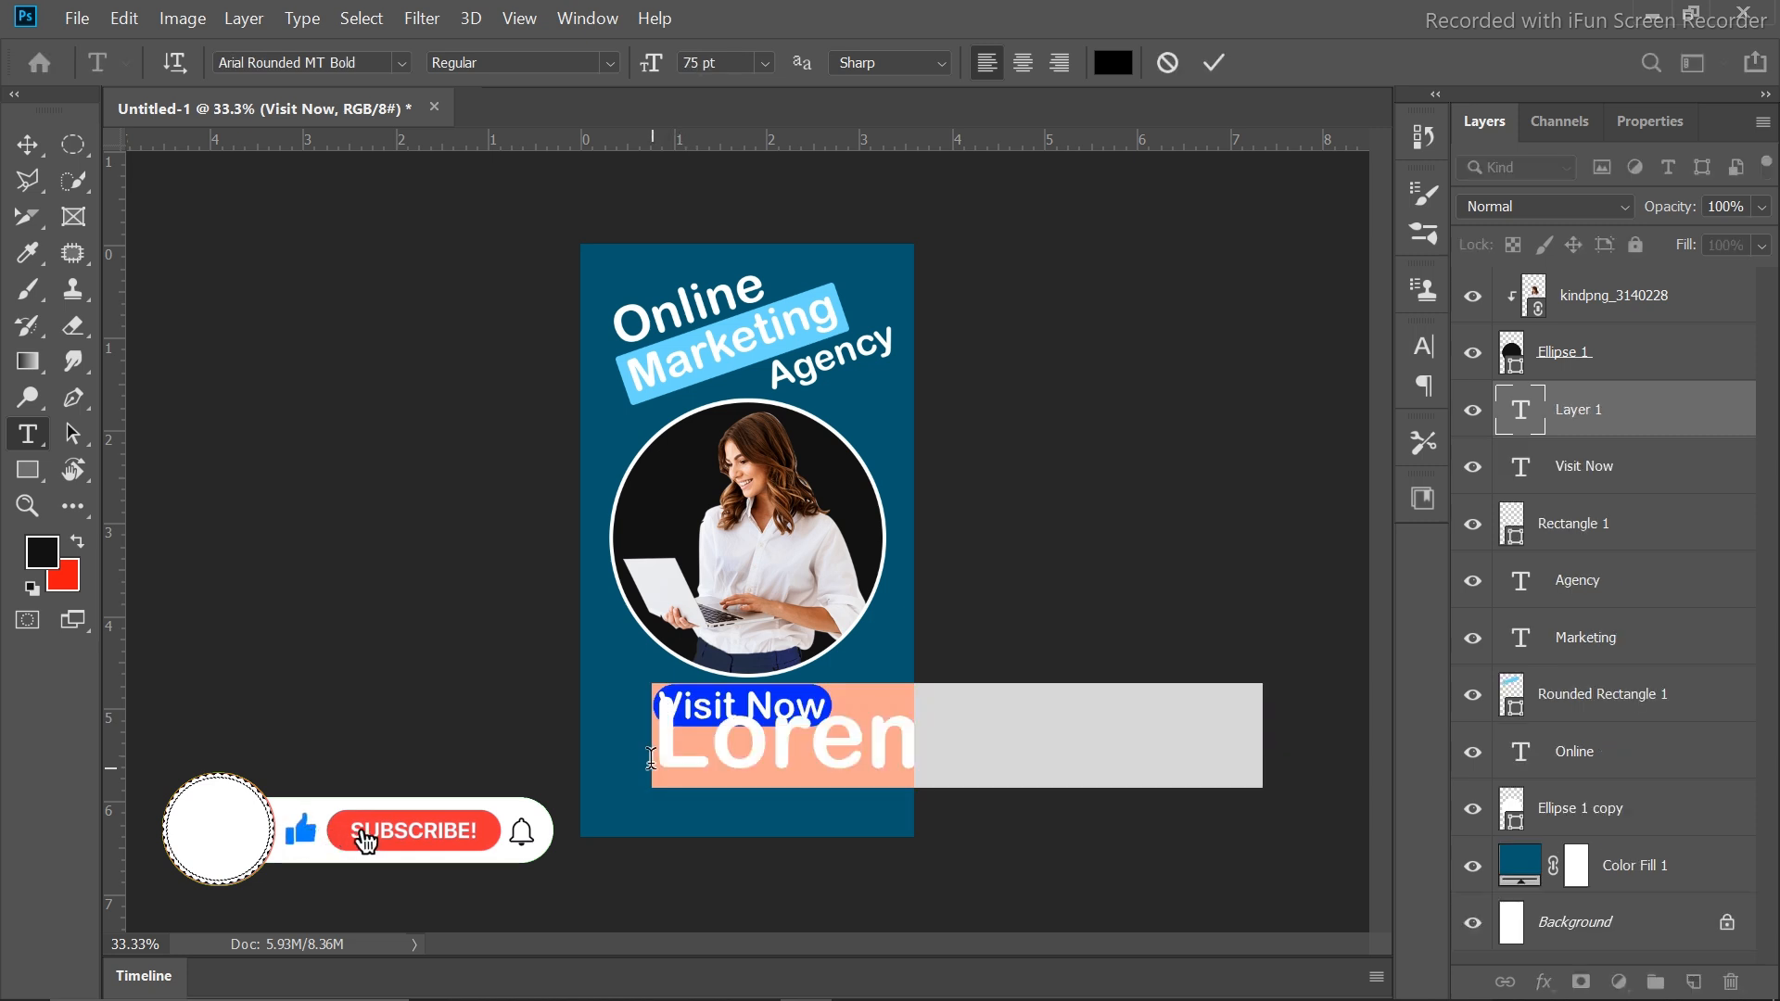
left_click(400, 70)
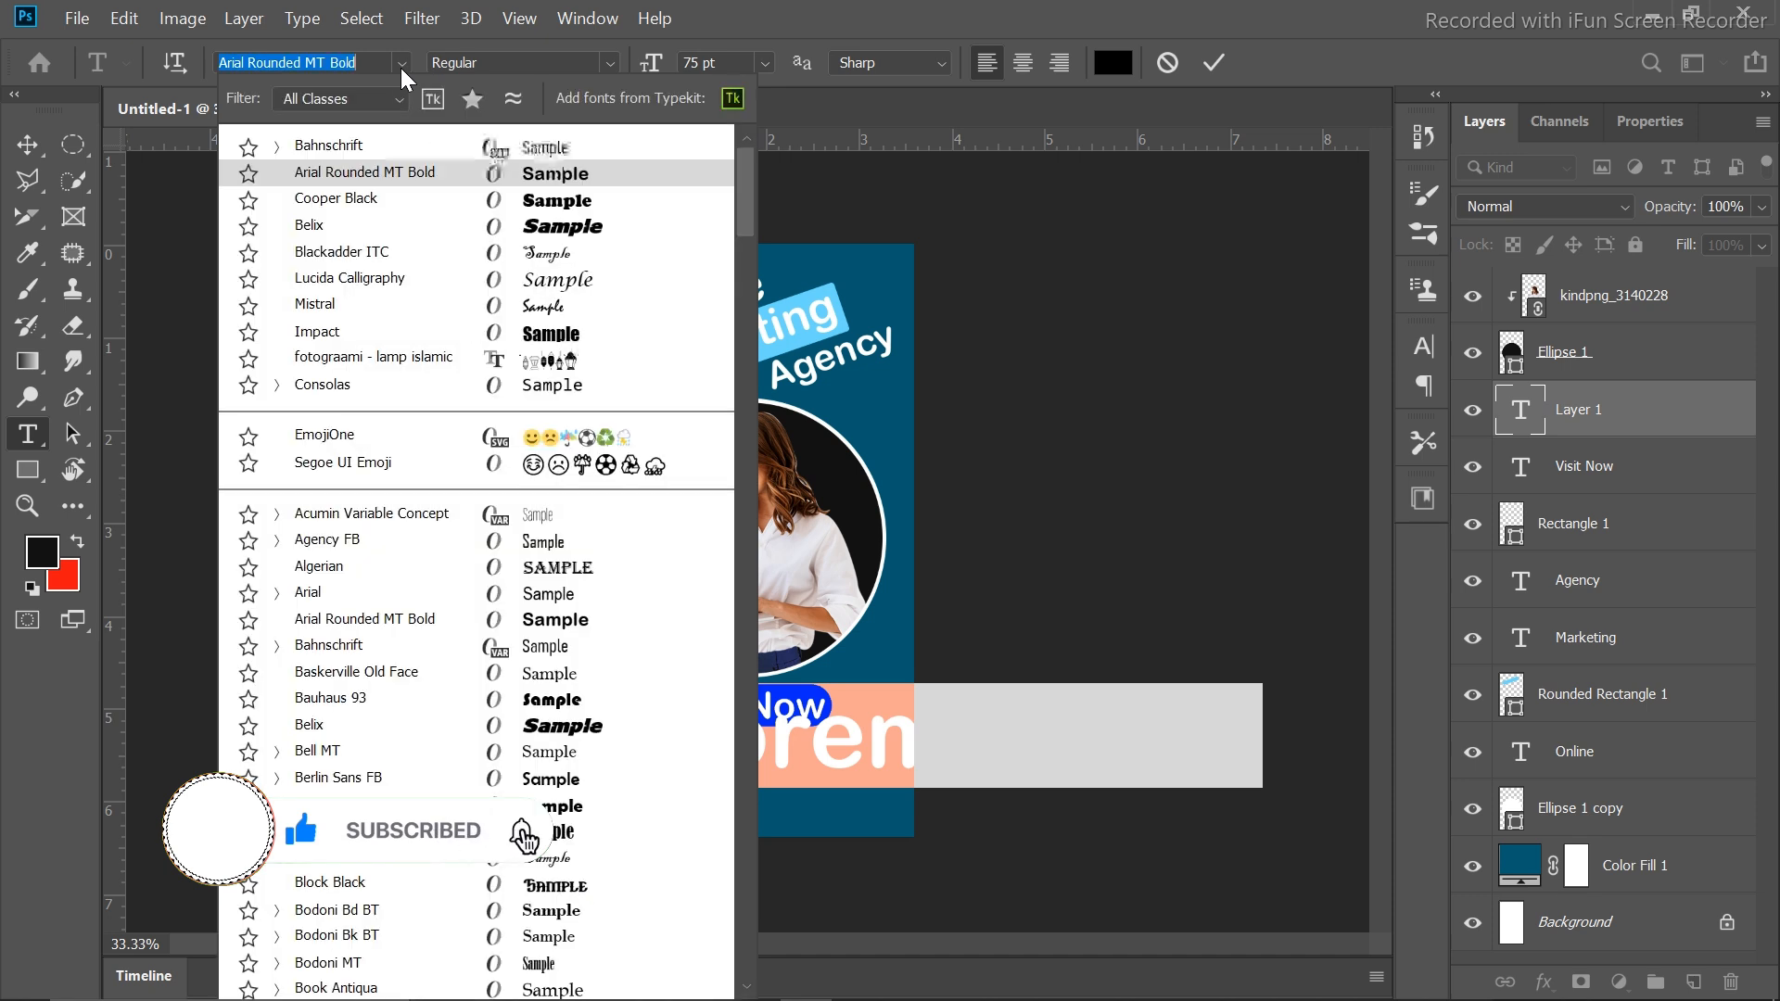
left_click(481, 161)
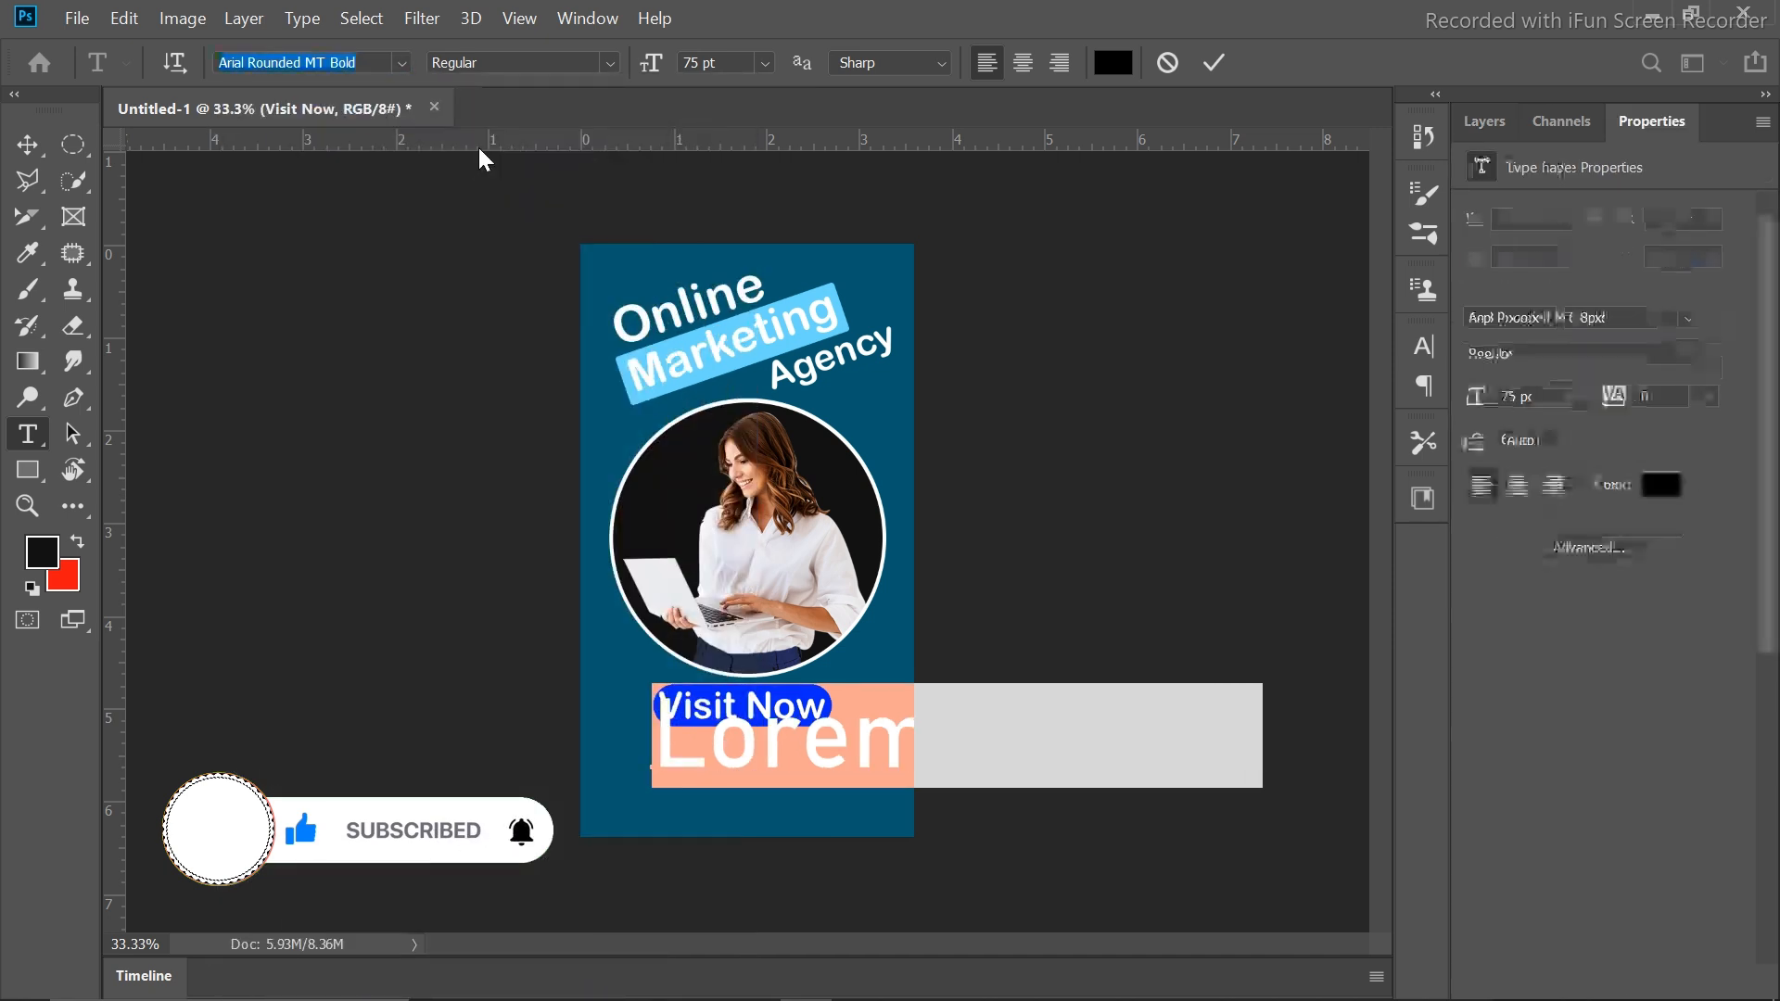
type("Bahnschrift")
key("Return")
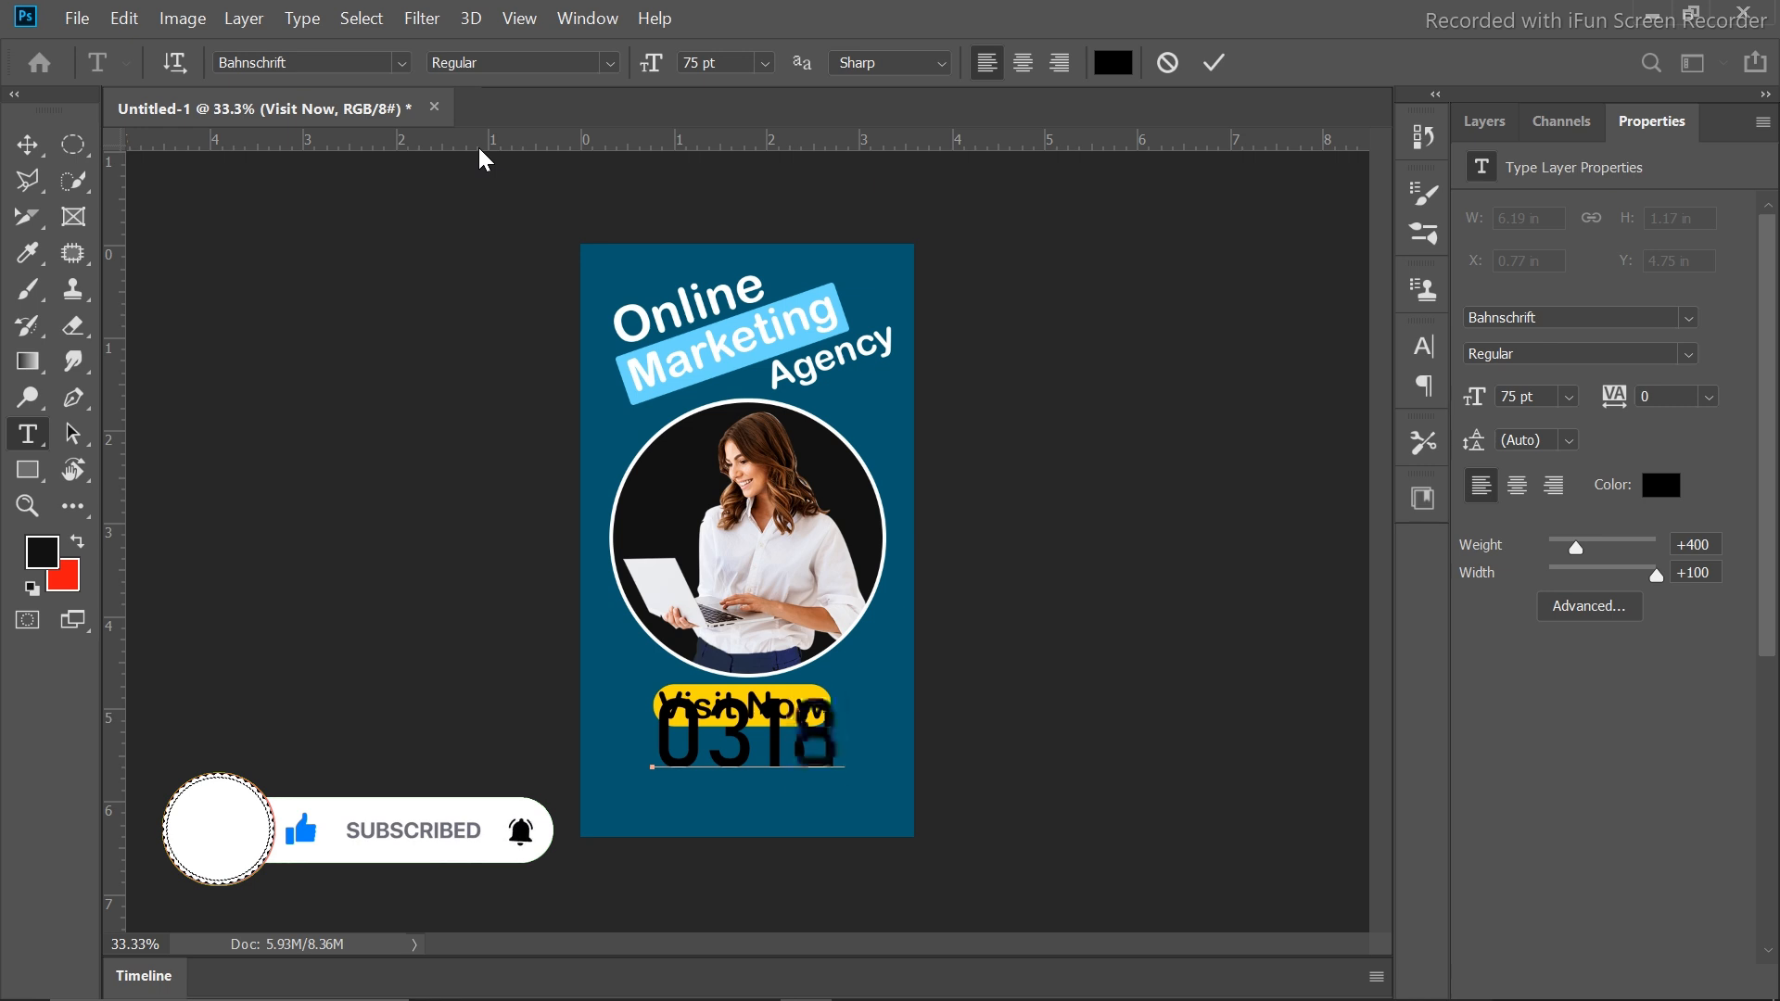
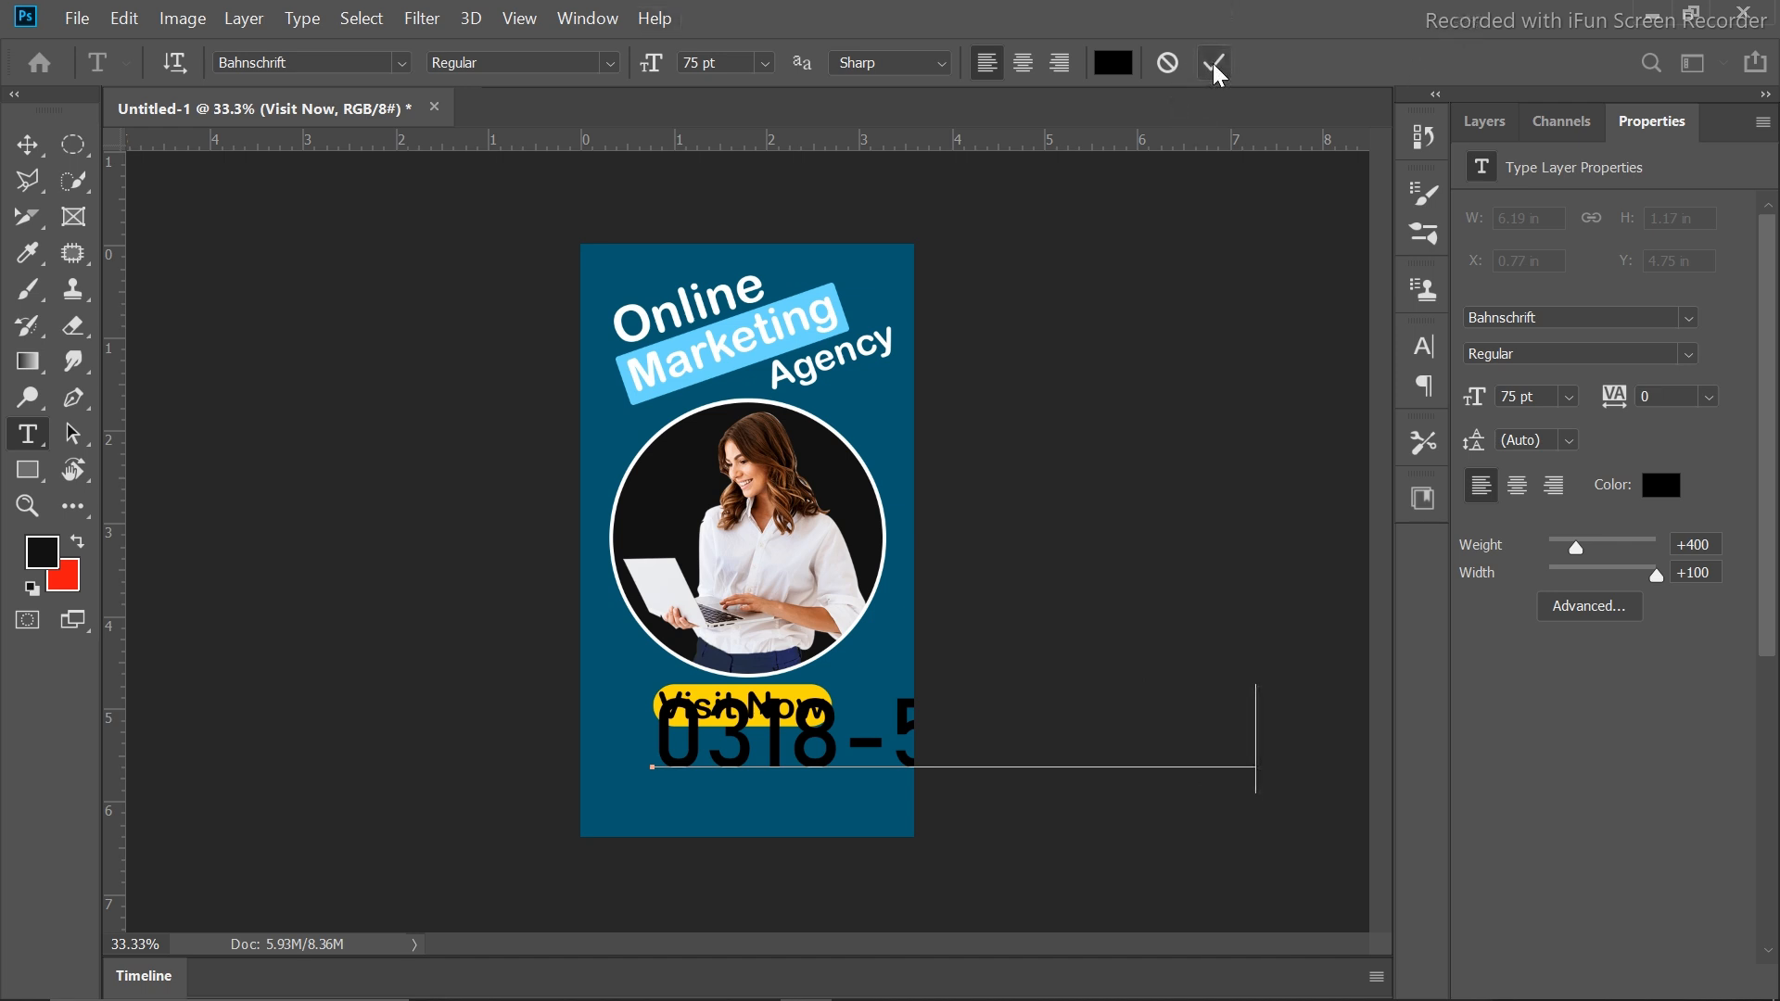
key("ctrl+a")
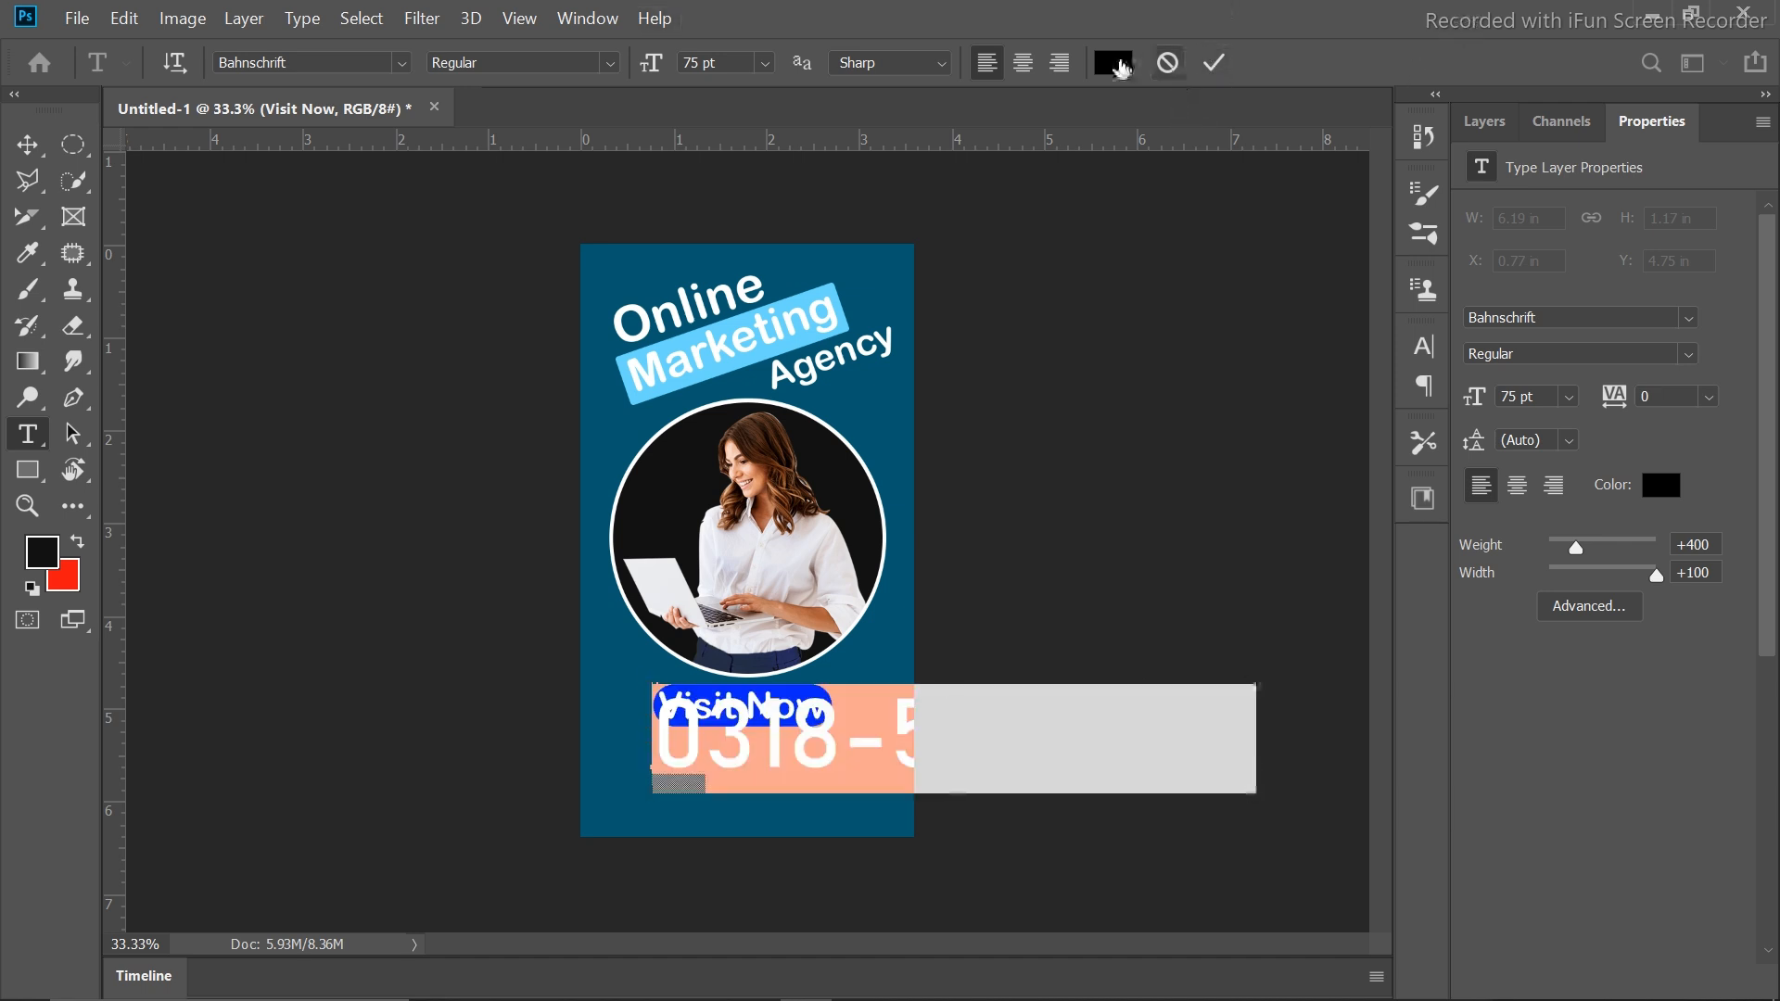
left_click(1113, 62)
type("ffffff")
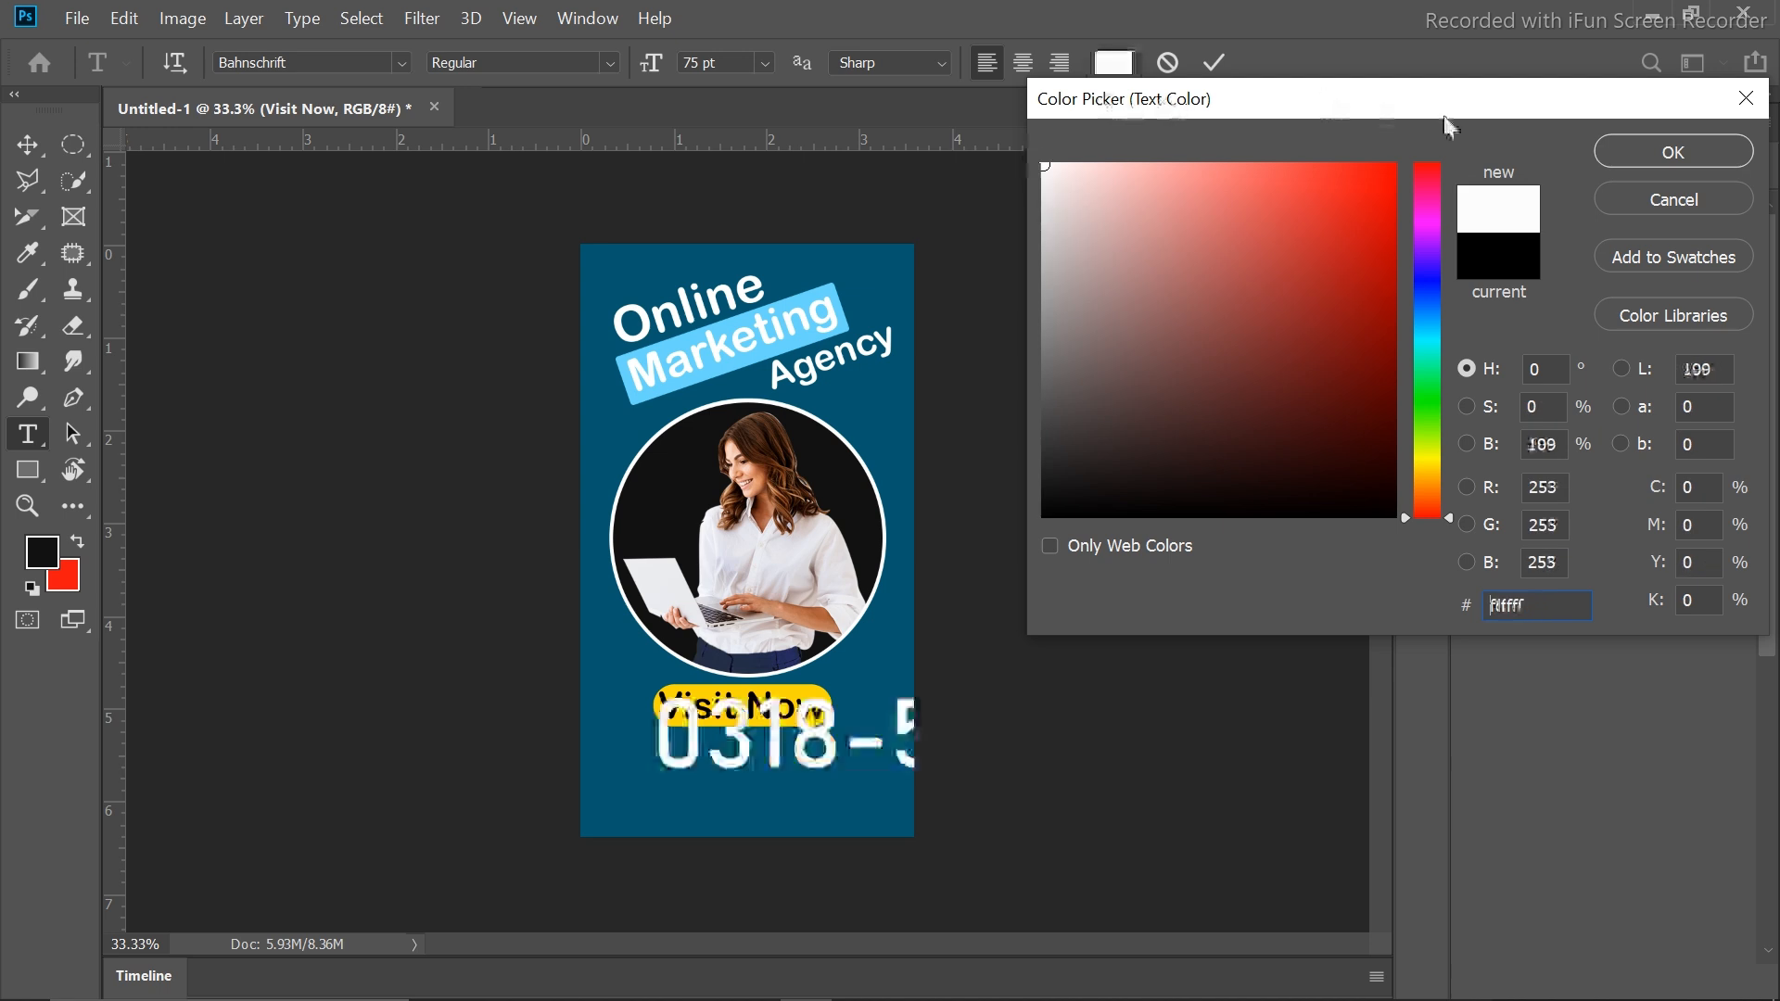
left_click(1610, 151)
left_click(1215, 62)
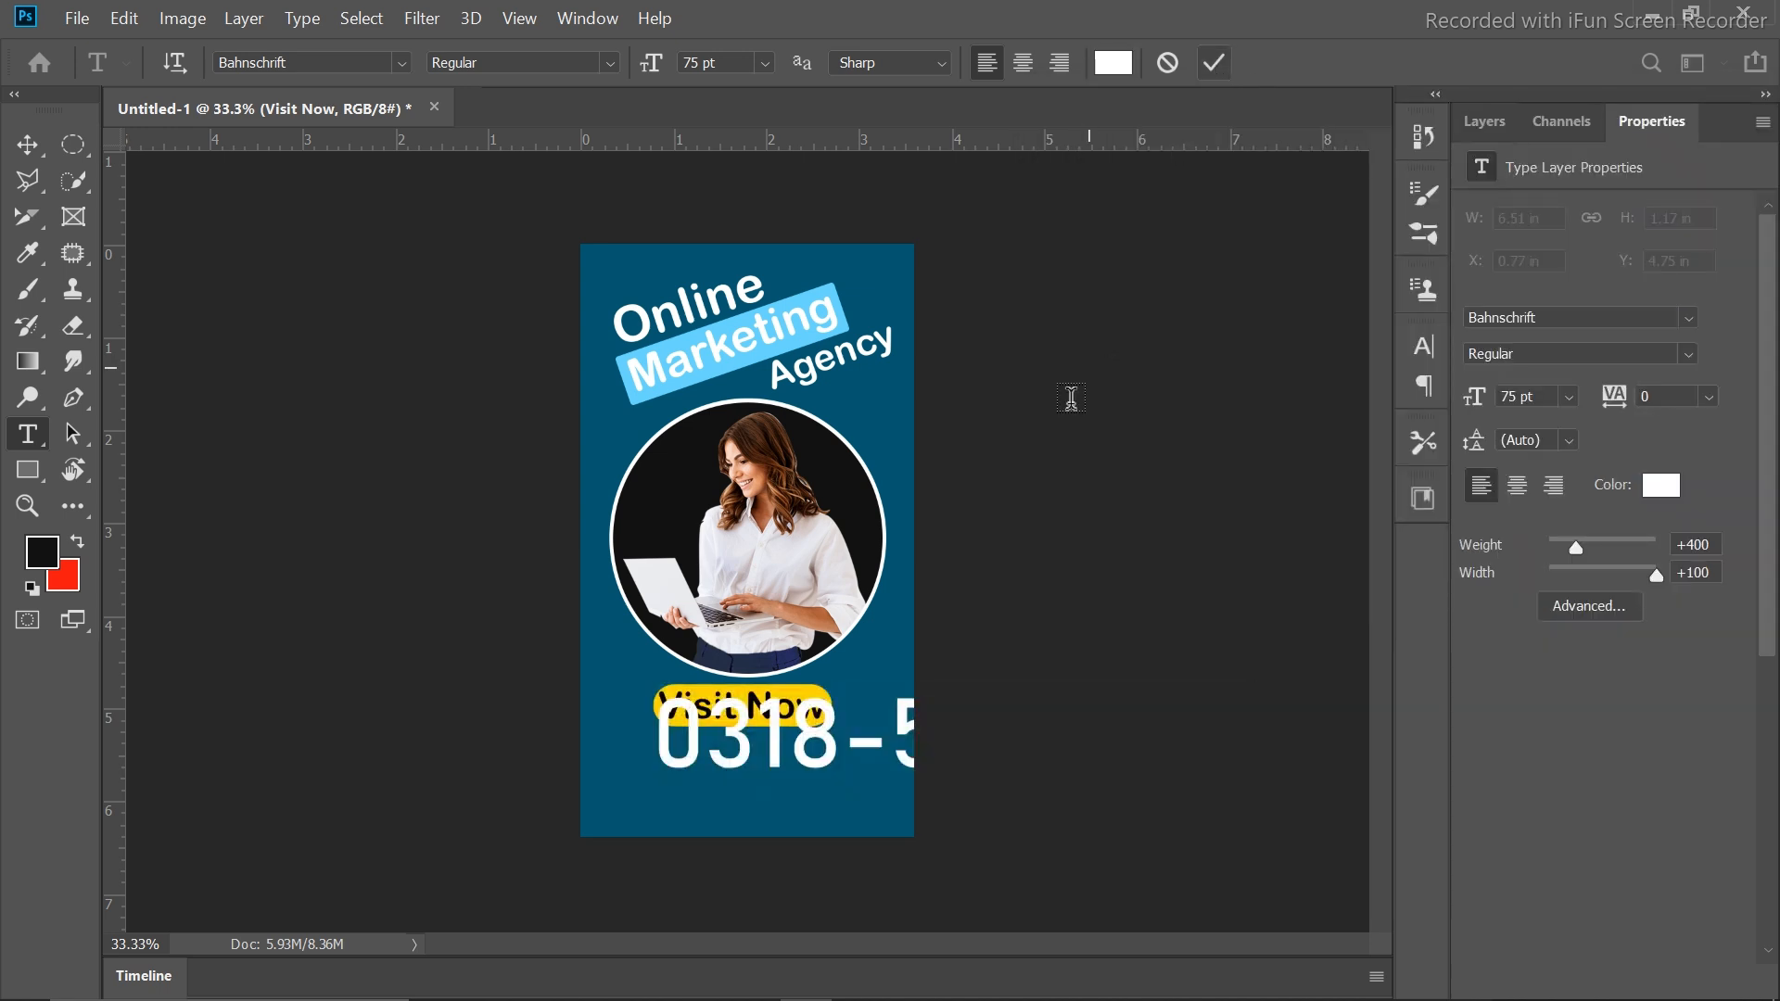
Scale the phone number down and position it just under the Visit Now button
key("v")
key("ctrl+t")
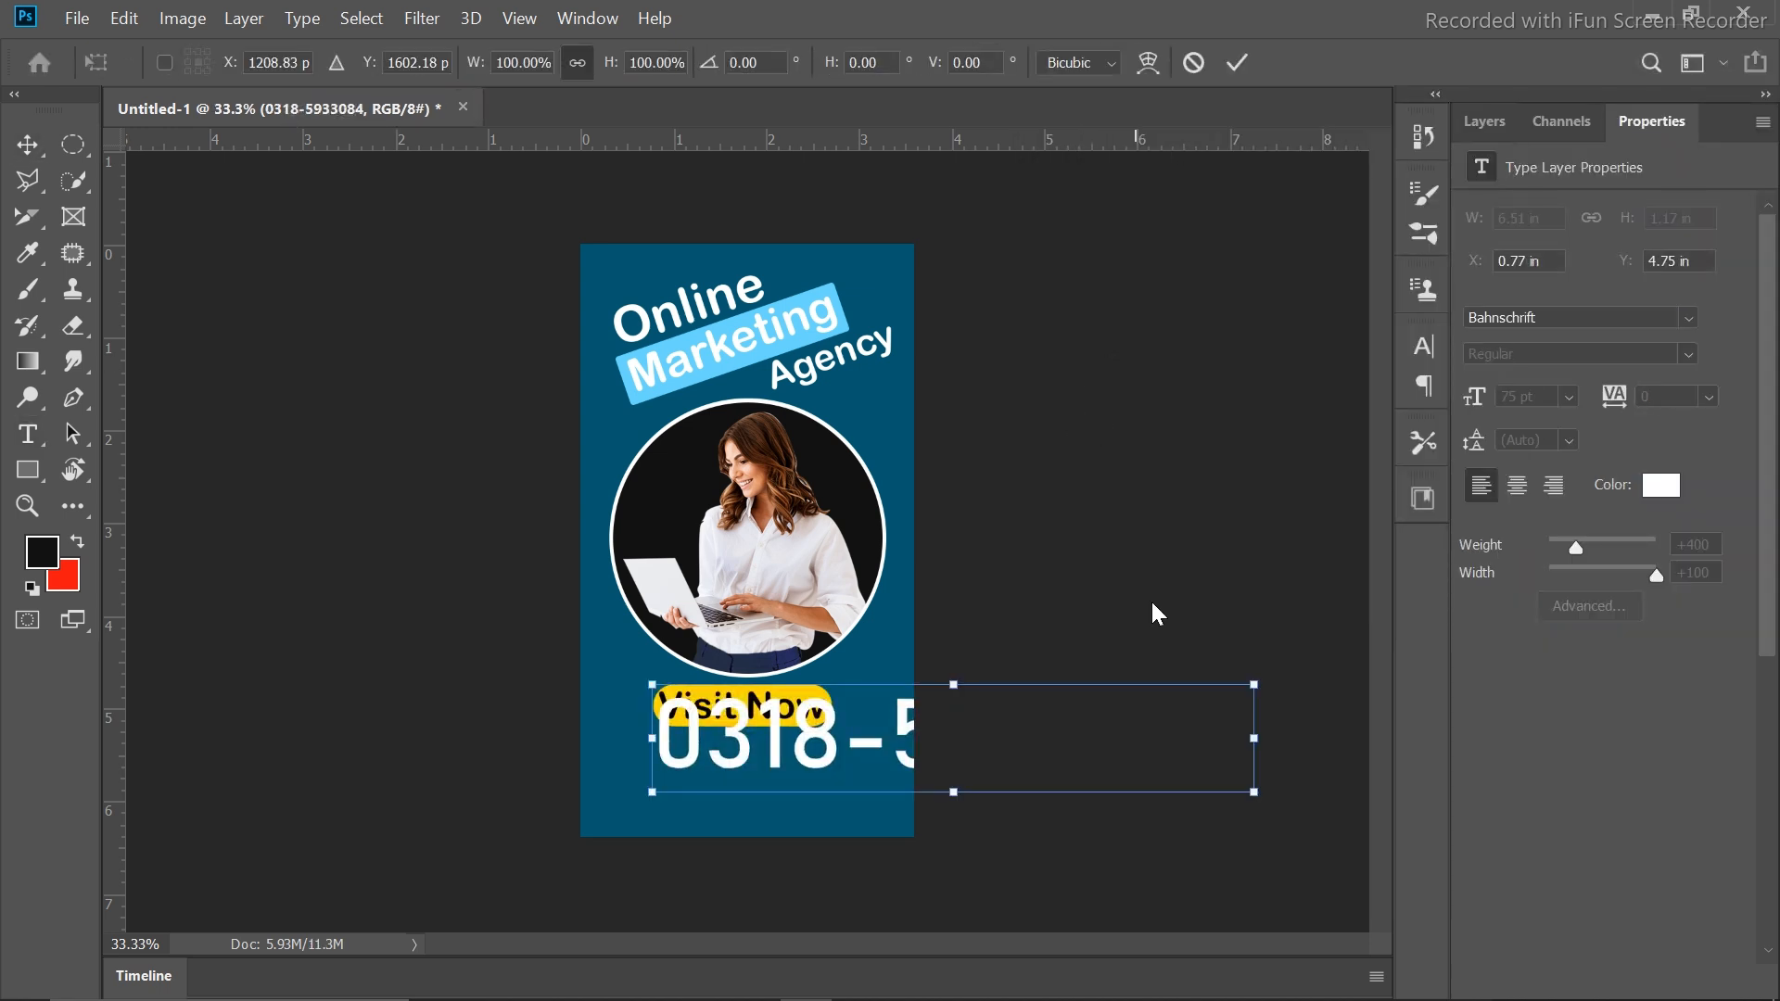
left_click_drag(1257, 674, 877, 695)
left_click(1238, 62)
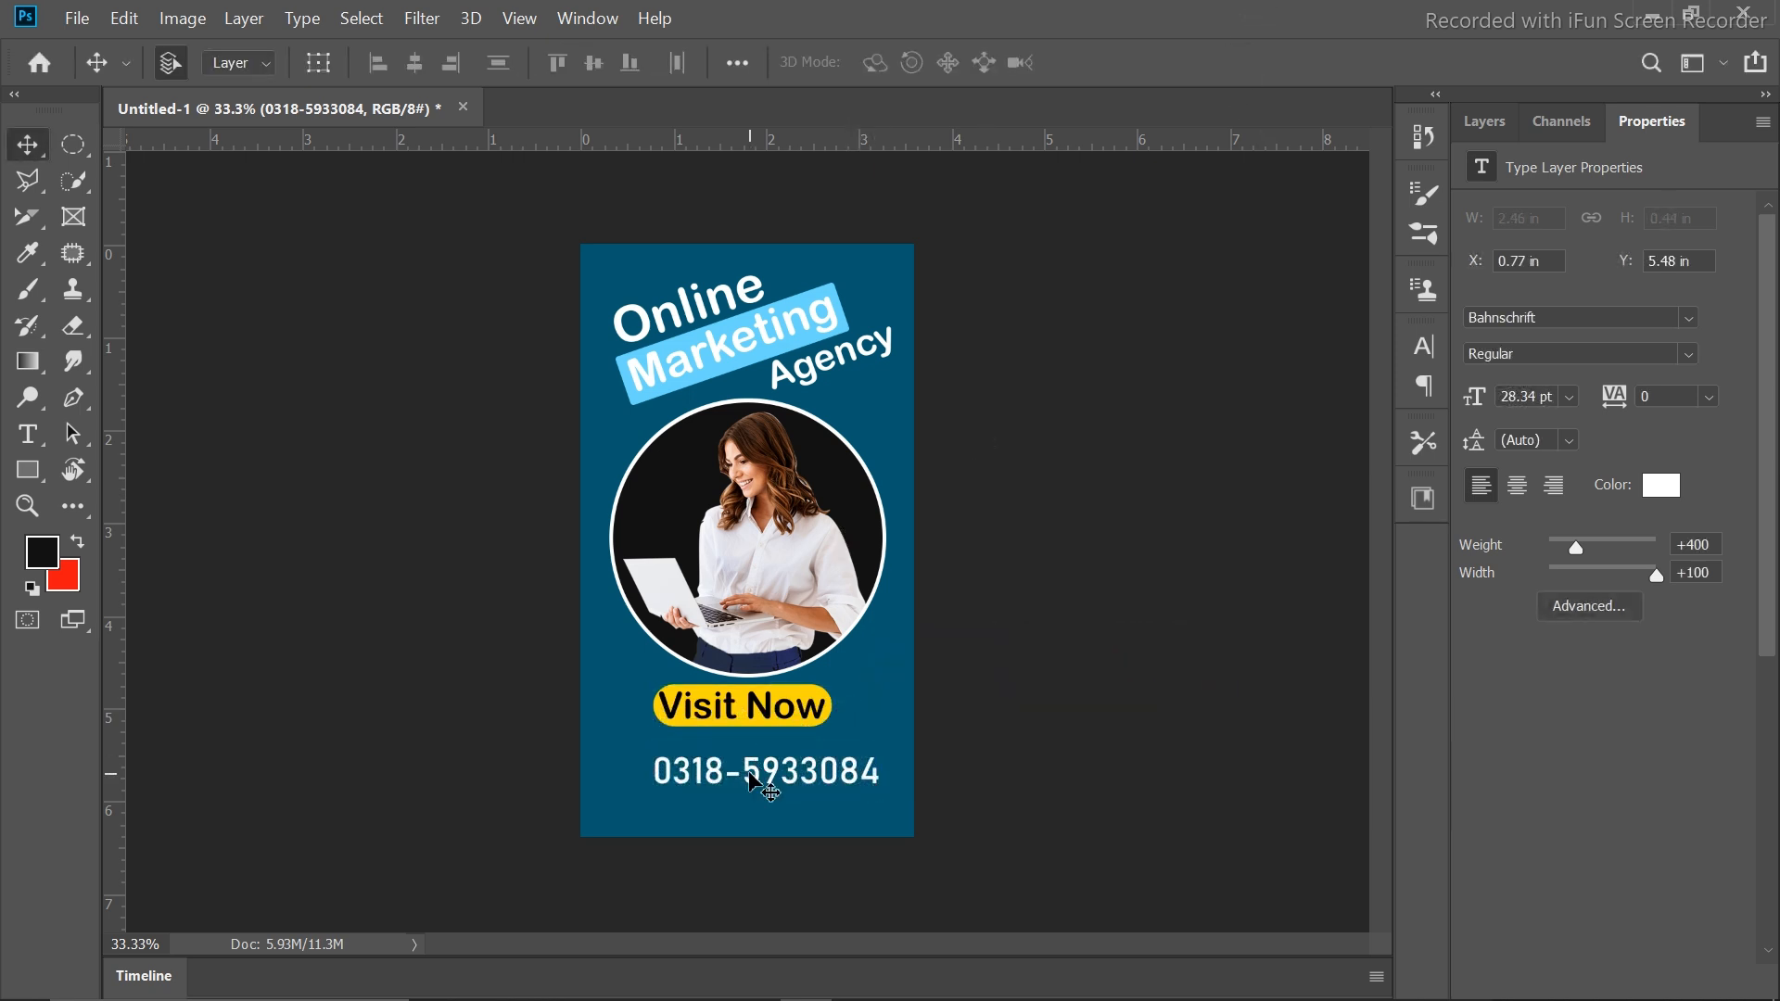
mouse_move(750, 778)
left_mouse_down()
mouse_move(729, 756)
mouse_move(741, 766)
left_mouse_up()
key("Down")
key("Down")
key("Down")
key("Down")
key("Down")
key("Down")
key("Down")
key("Down")
key("Down")
key("Down")
key("Down")
key("Down")
key("Down")
key("Down")
key("Down")
key("Down")
key("Down")
key("Down")
key("Down")
key("Down")
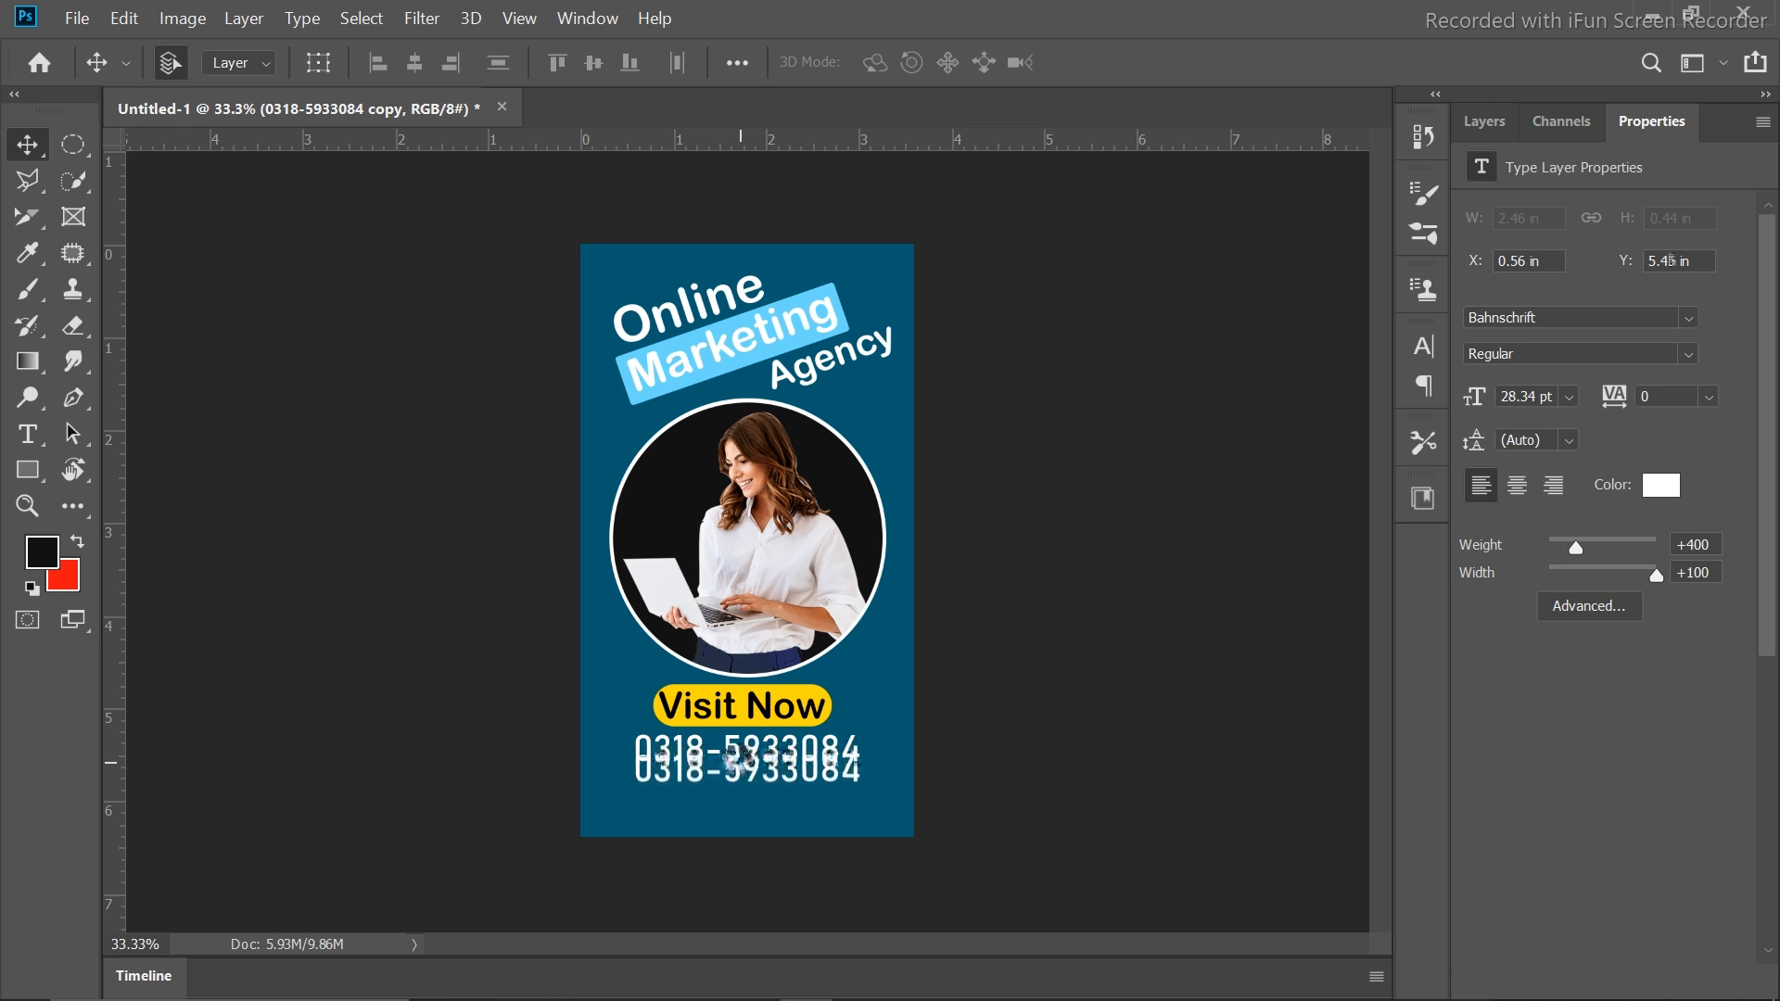
key("Down")
key("Down")
key("Down")
key("Down")
key("Down")
key("Down")
key("Down")
key("Down")
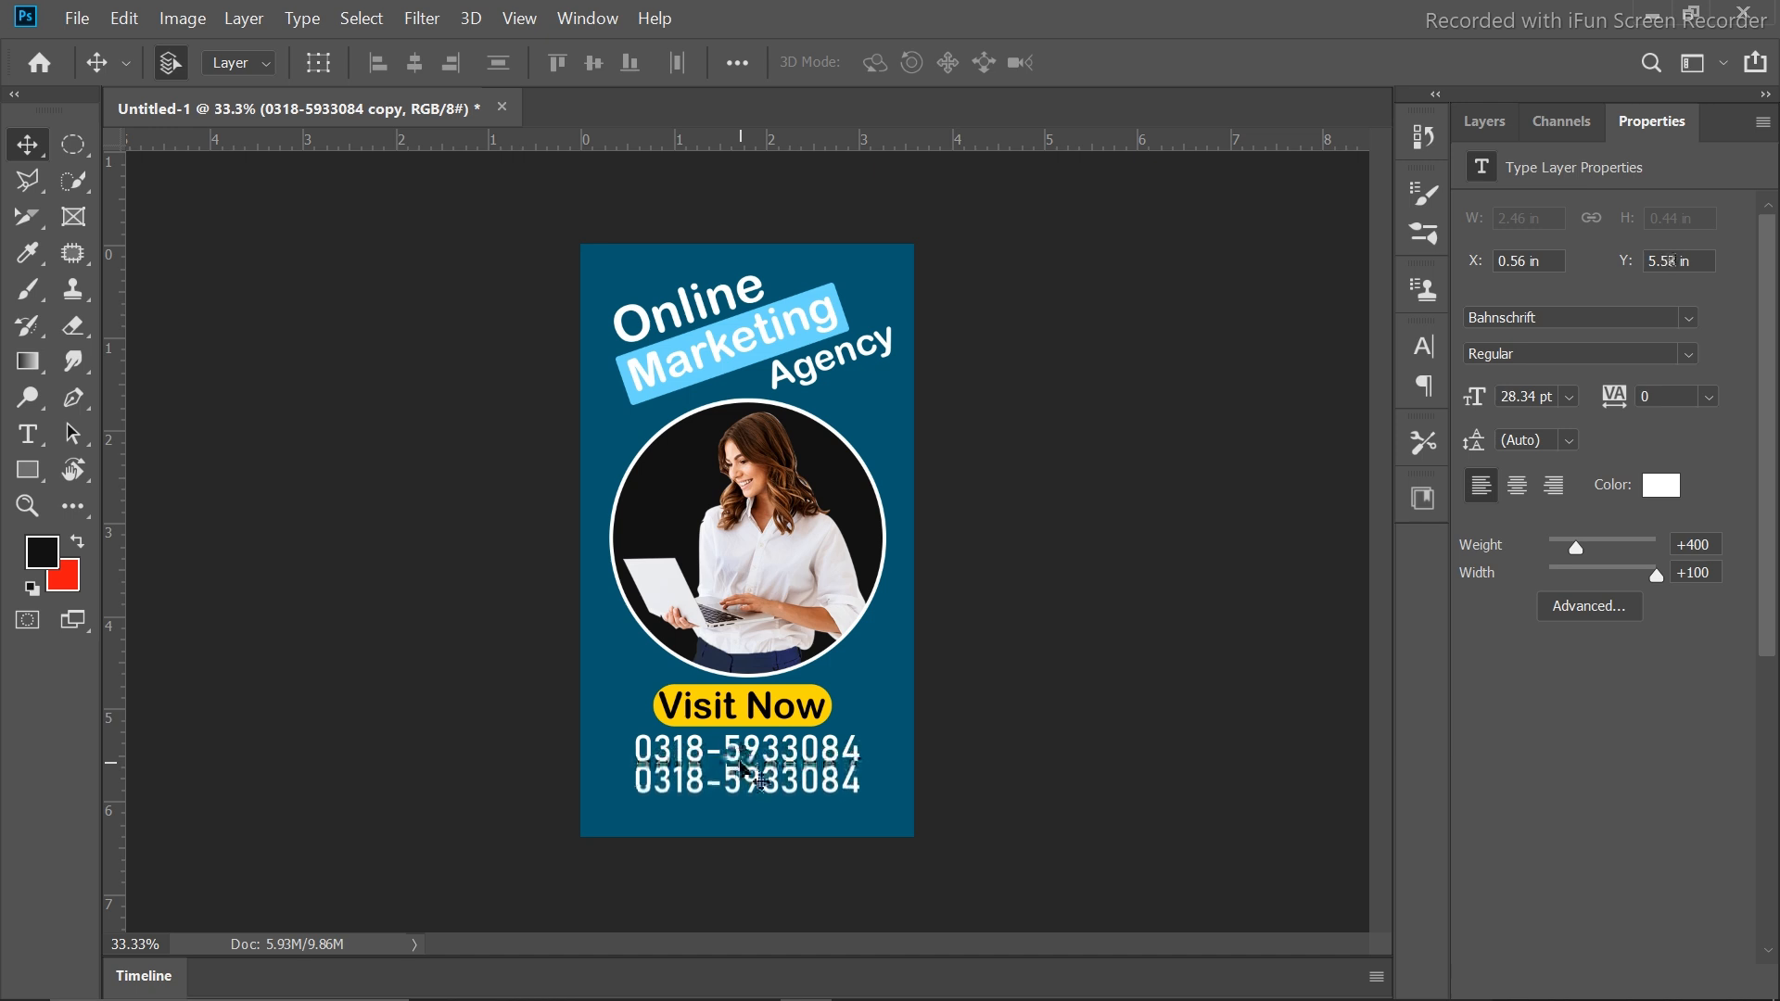
double_click(746, 777)
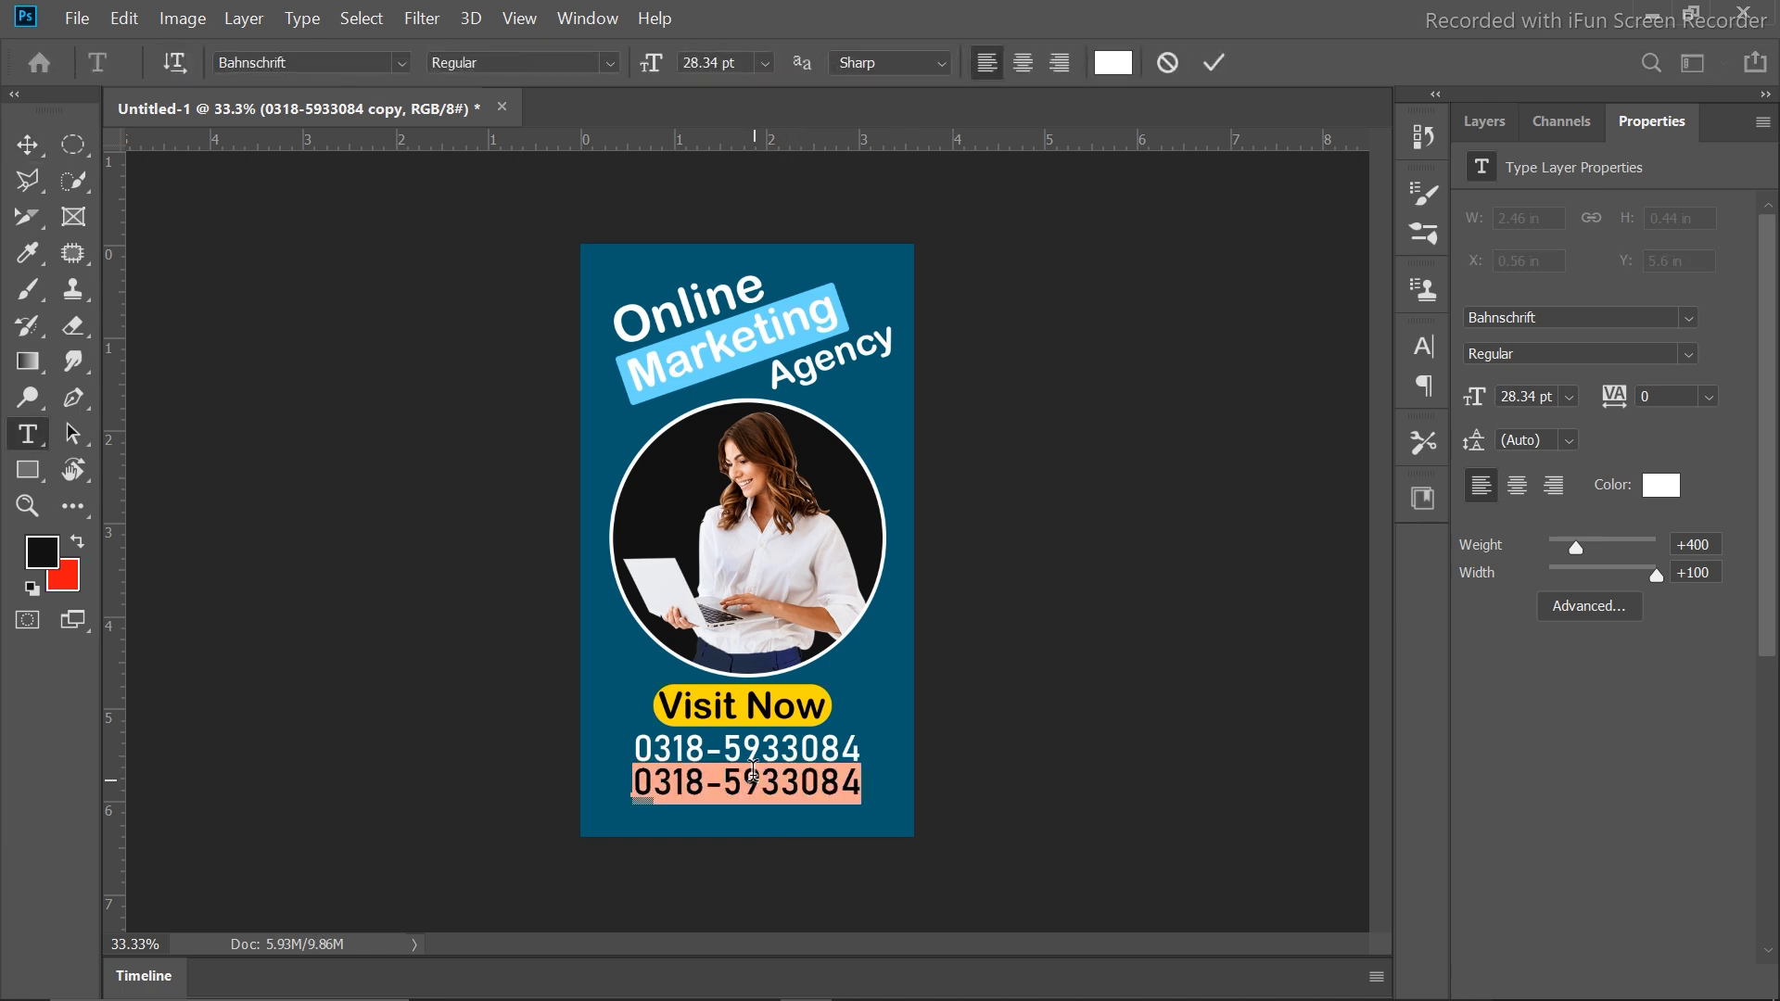
type("www.grahpics.co")
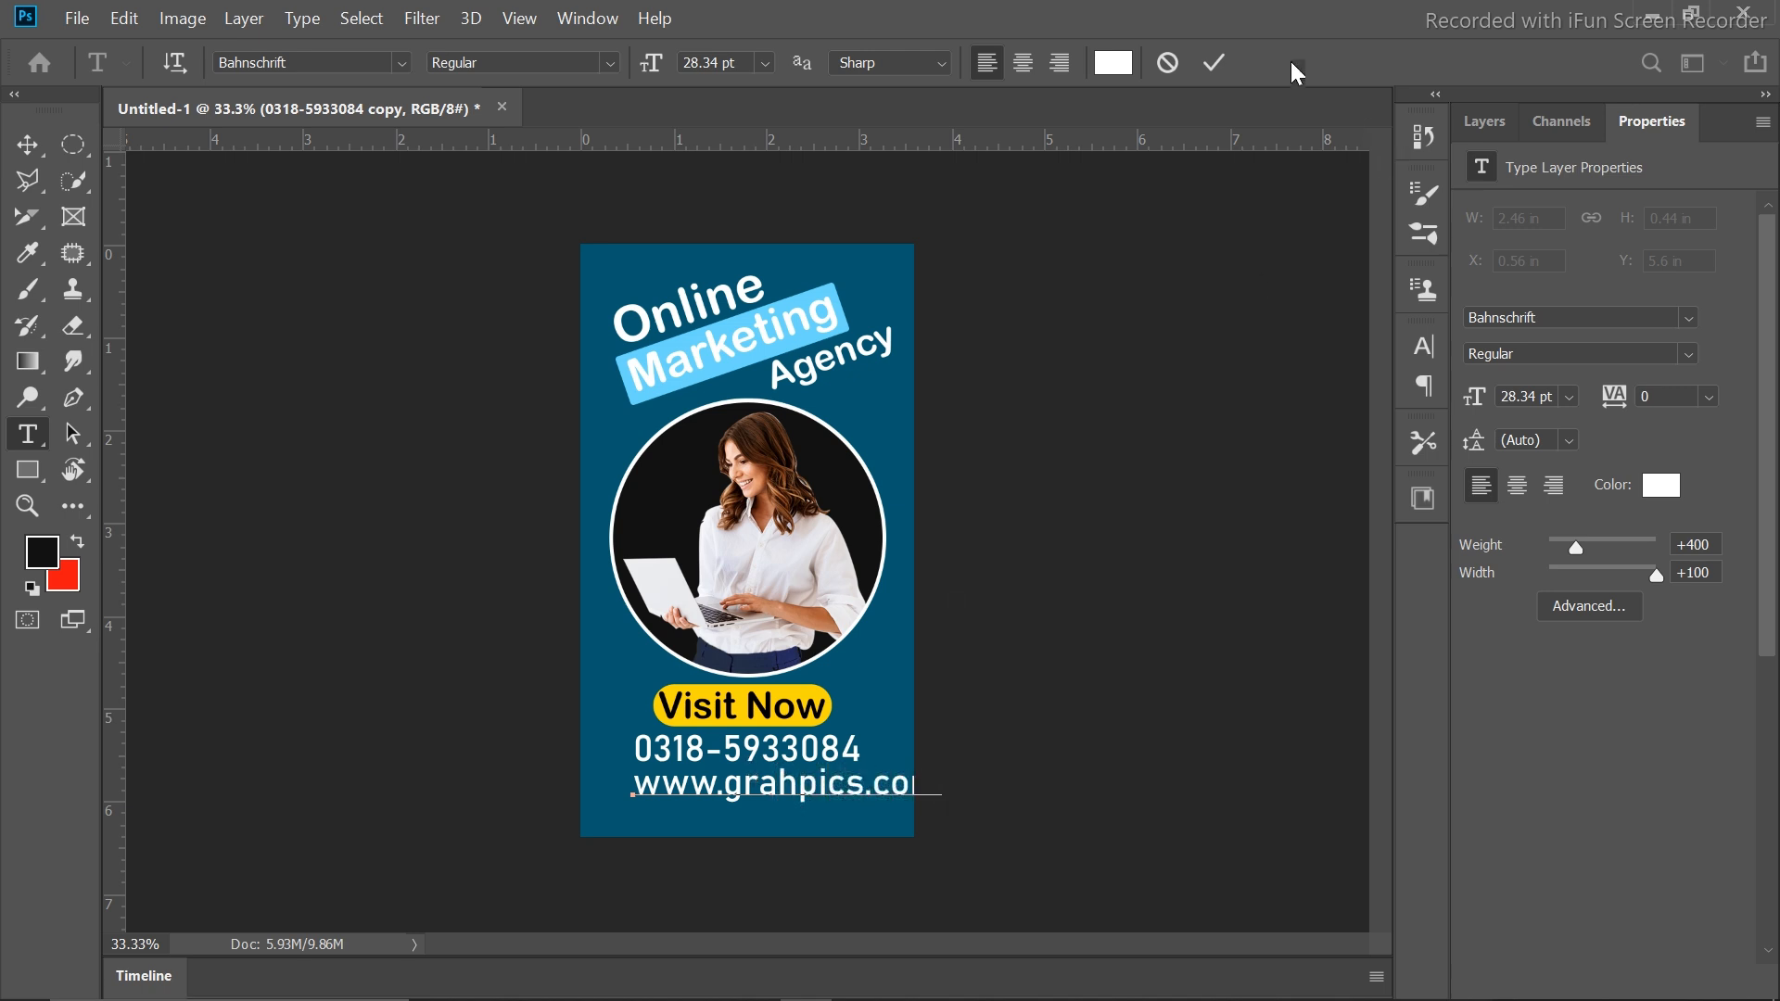
left_click(1214, 62)
key("v")
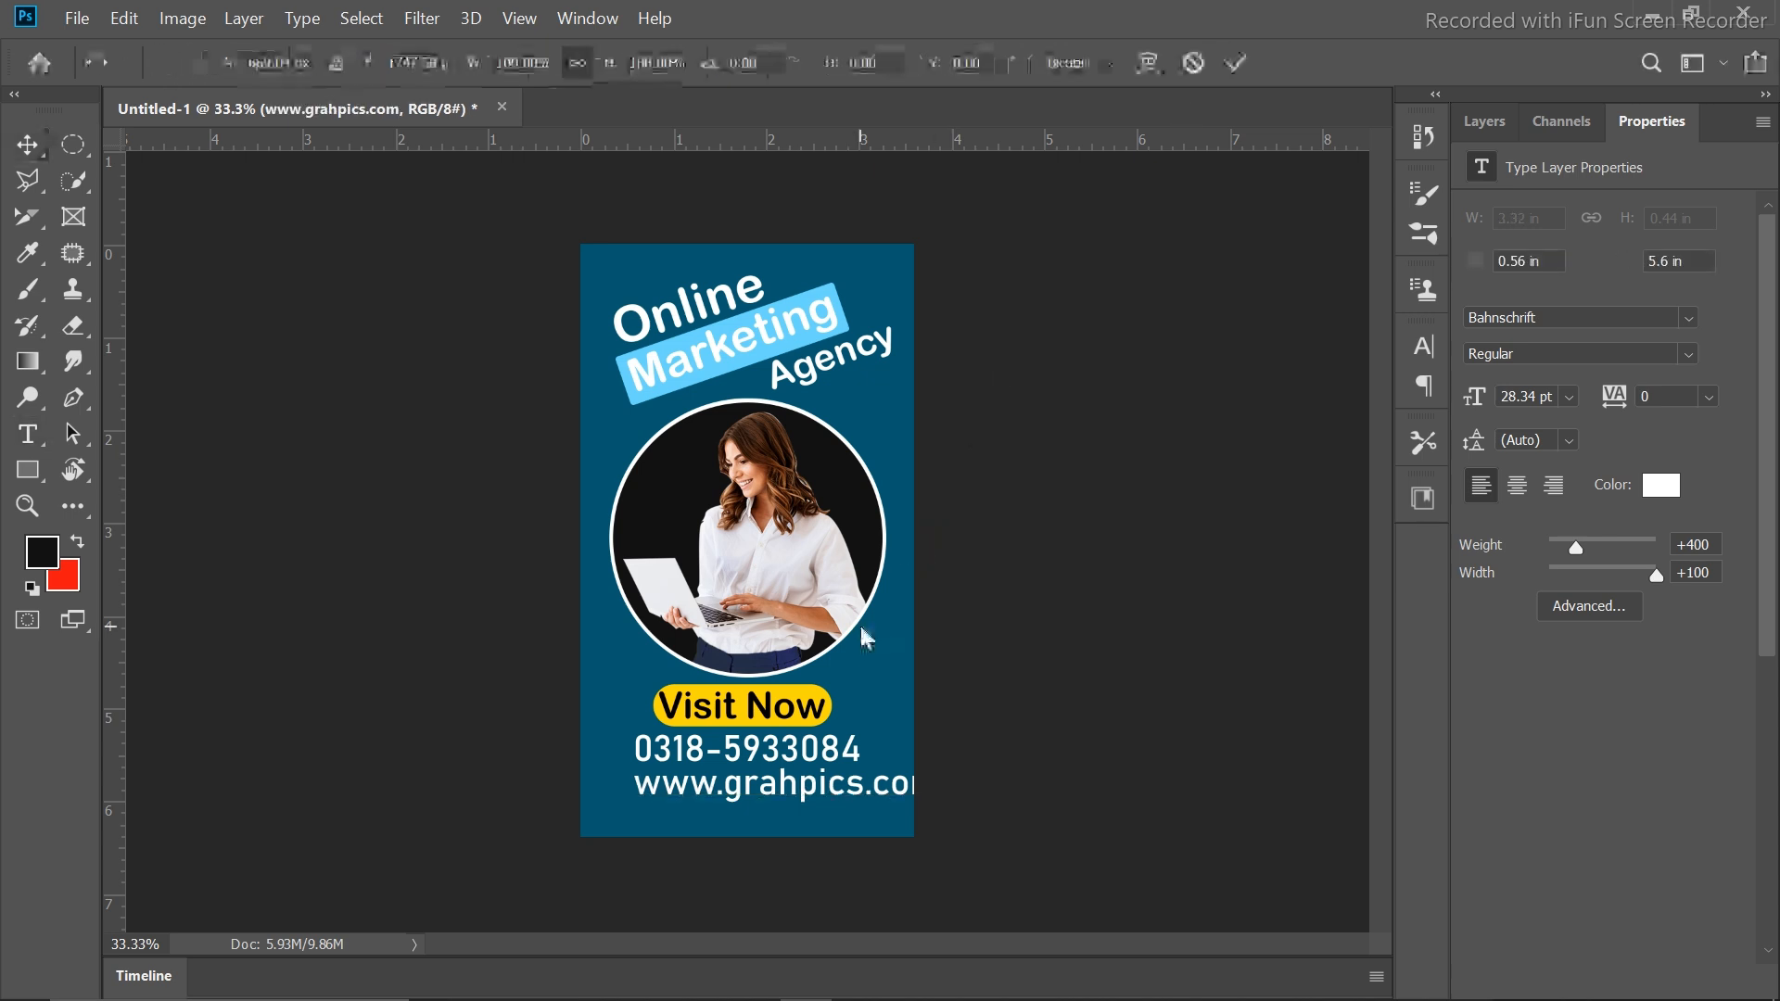
Scale the website address down and nudge it into alignment under the phone number
key("ctrl+t")
left_click_drag(940, 756, 878, 772)
key("Return")
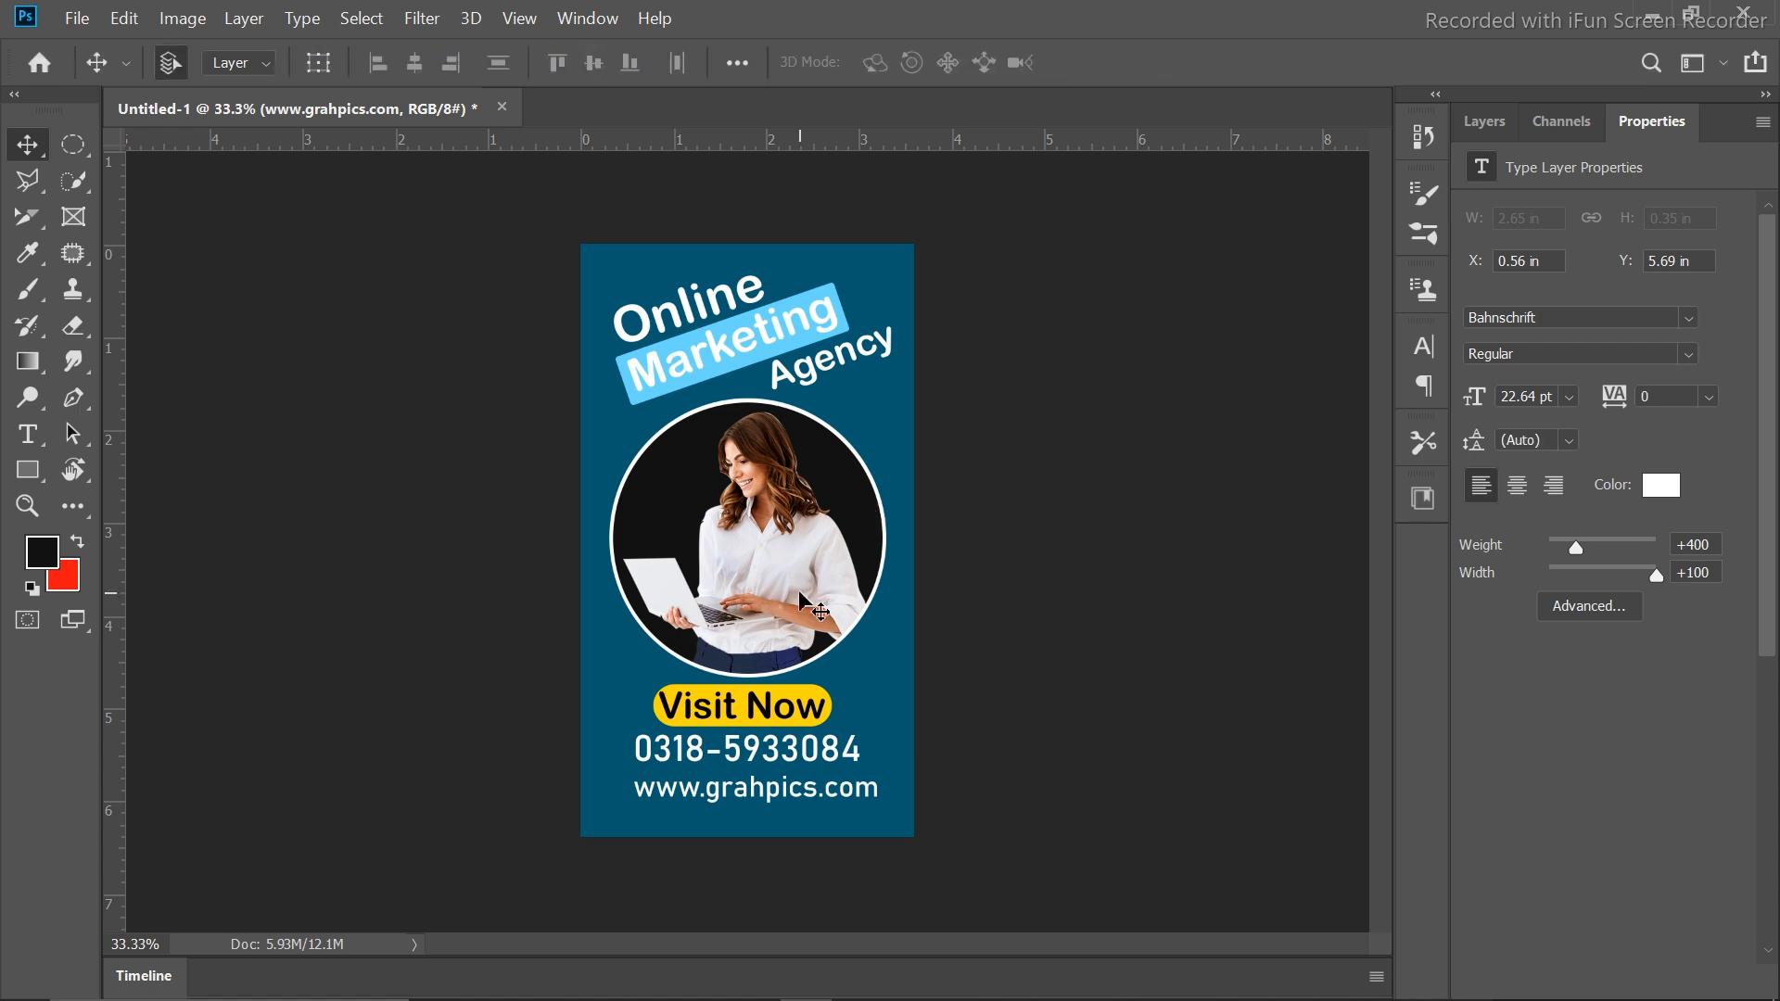
key("Up")
key("Up")
key("Up")
key("Up")
key("Up")
key("Up")
key("Up")
key("Up")
key("Up")
key("Up")
key("Up")
key("Up")
key("Up")
key("Up")
key("Up")
key("Up")
key("Up")
key("Up")
key("Up")
key("Up")
key("Up")
key("Up")
key("Up")
key("Up")
key("Up")
key("Up")
key("Up")
key("Up")
key("Up")
key("Up")
key("Up")
key("Up")
key("Up")
key("Up")
key("Up")
key("Up")
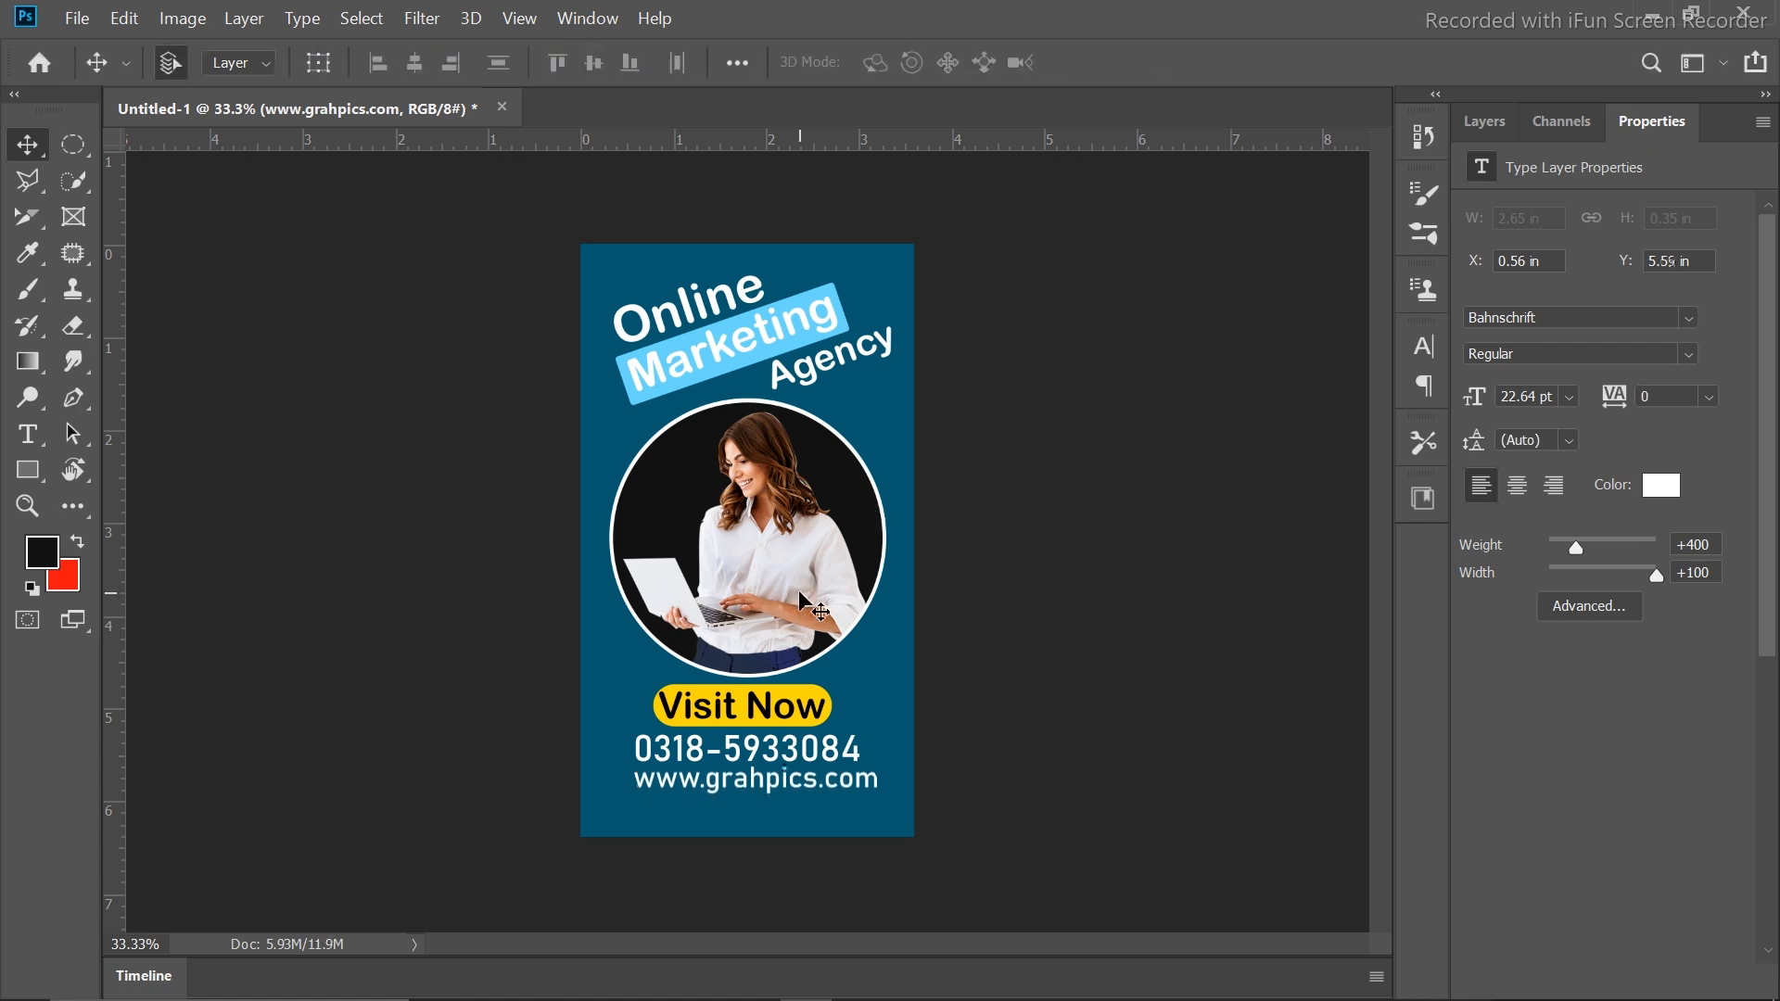
key("Left")
key("Left")
key("Left")
key("Left")
key("Left")
key("Left")
key("Left")
key("Left")
key("Left")
key("Left")
key("Left")
key("Left")
key("Left")
key("Left")
key("Left")
key("Left")
key("Left")
key("Left")
key("Left")
key("Left")
key("Left")
key("Left")
key("Left")
key("Left")
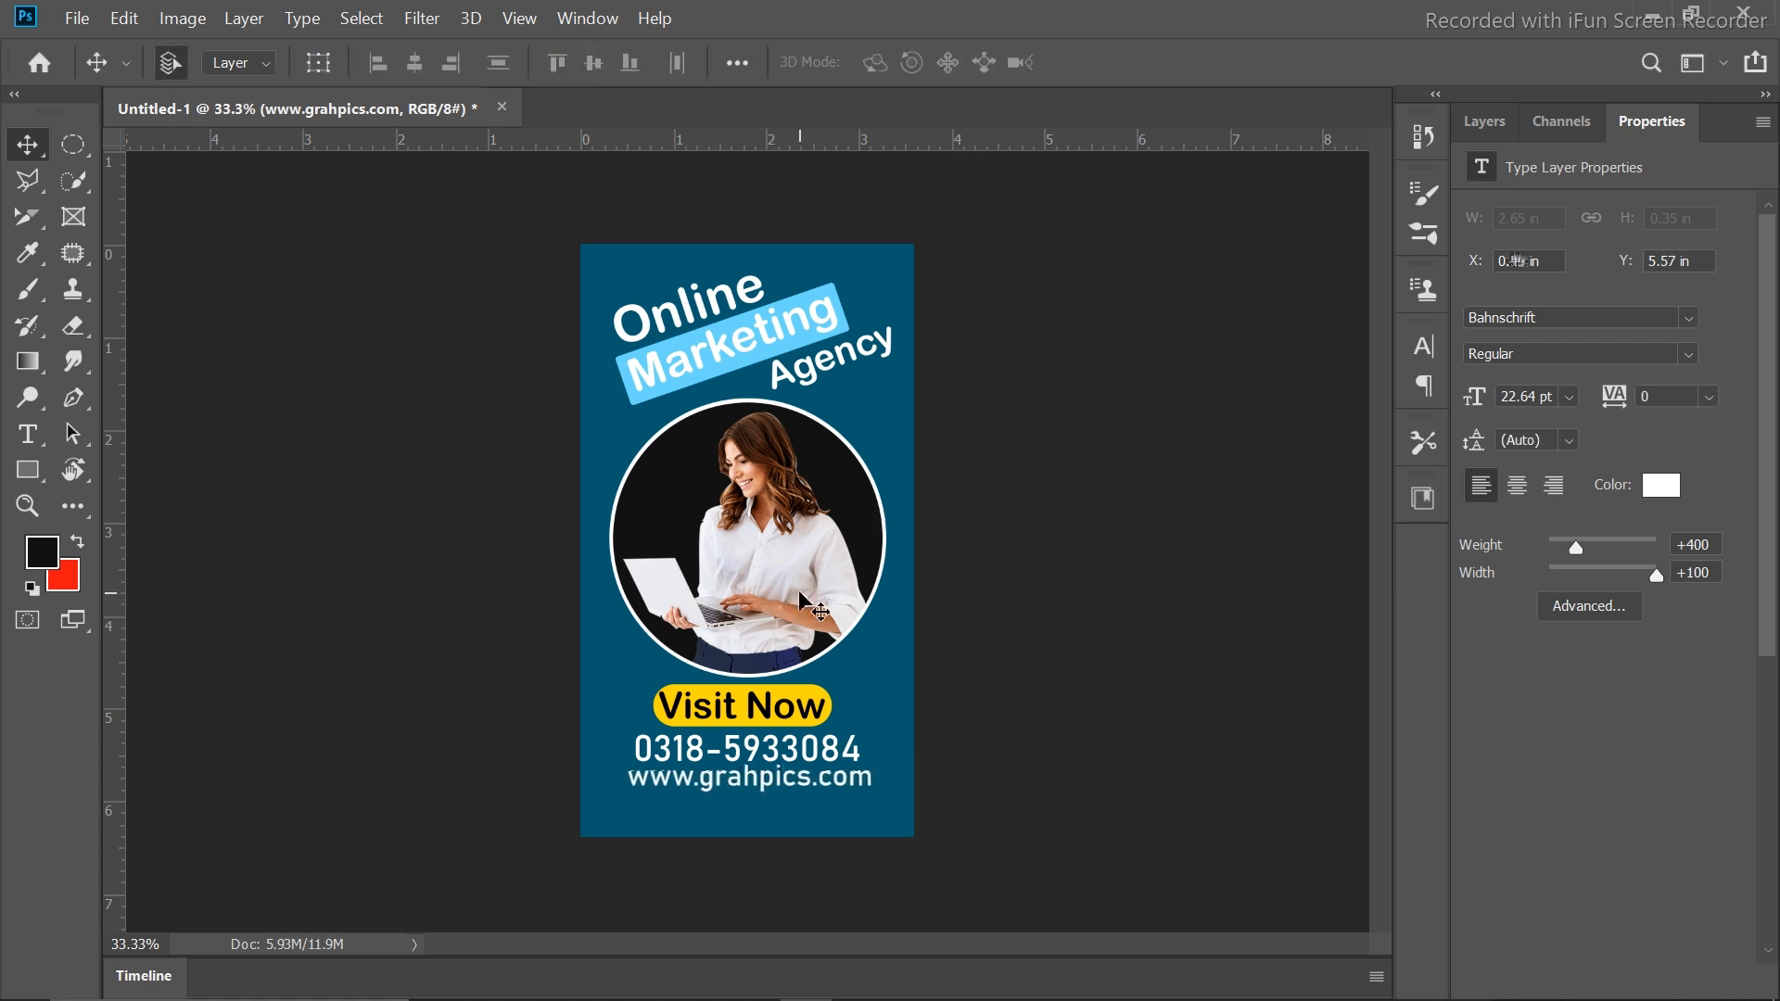
key("Down")
key("Down")
key("Down")
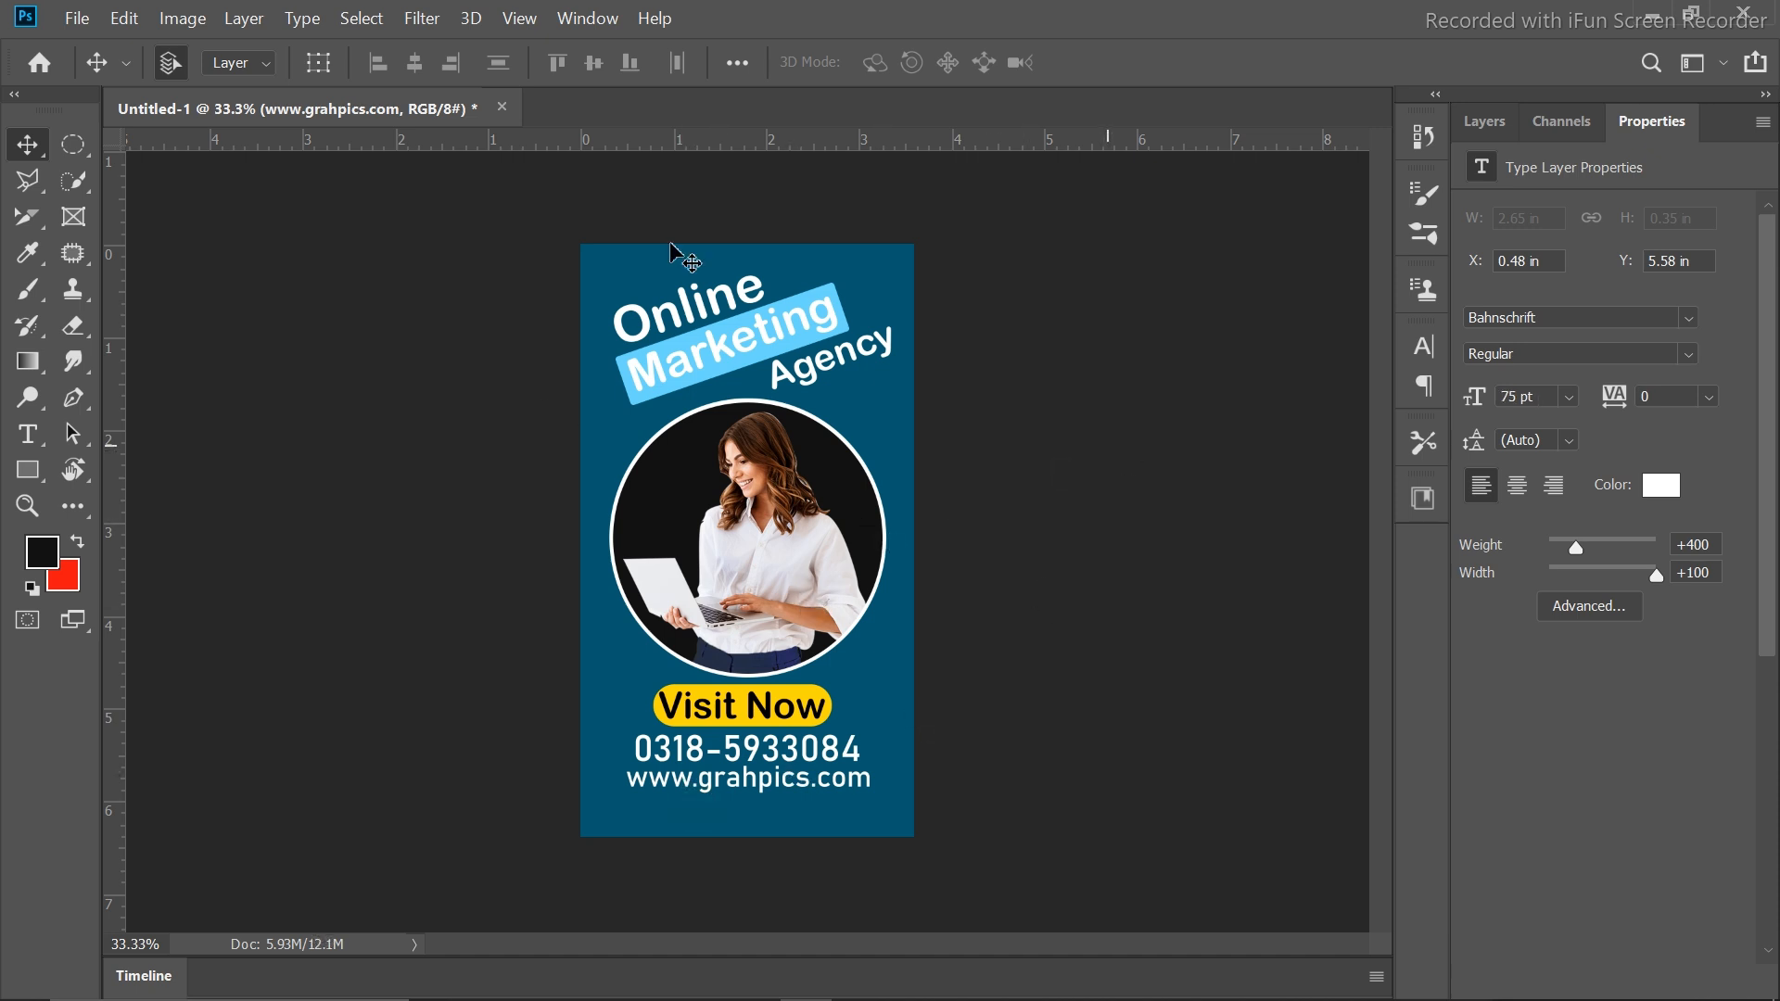